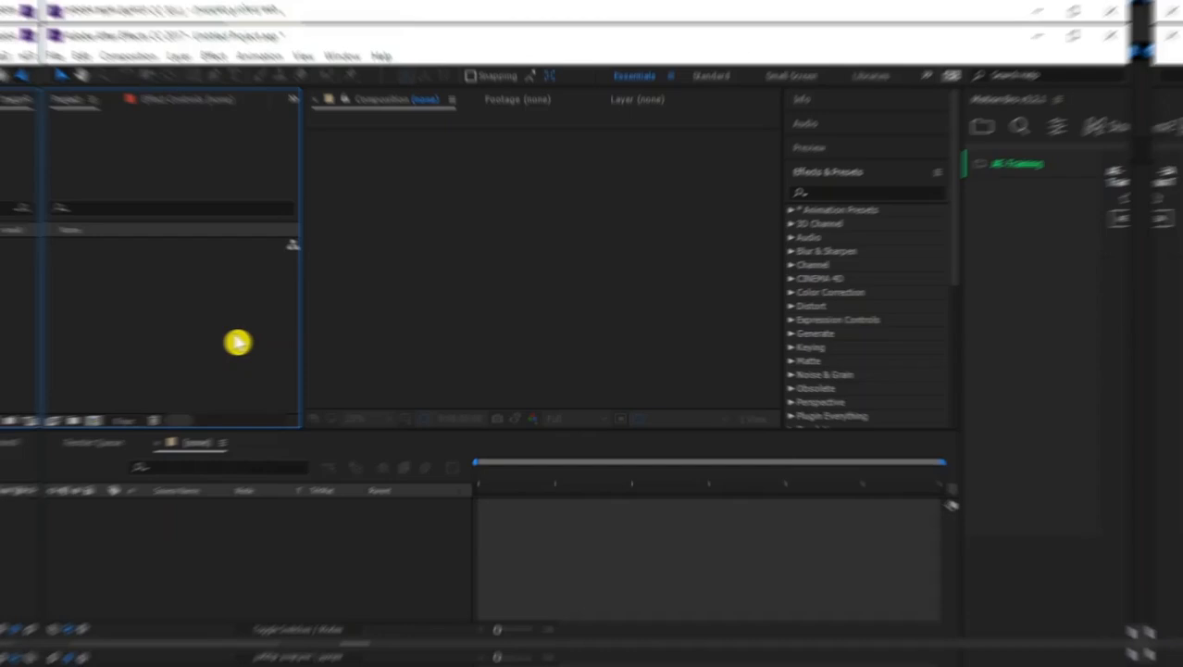
- Create a new 1080 × 1080 px composition at 30 fps with a black background
left_click(149, 53)
left_click(154, 76)
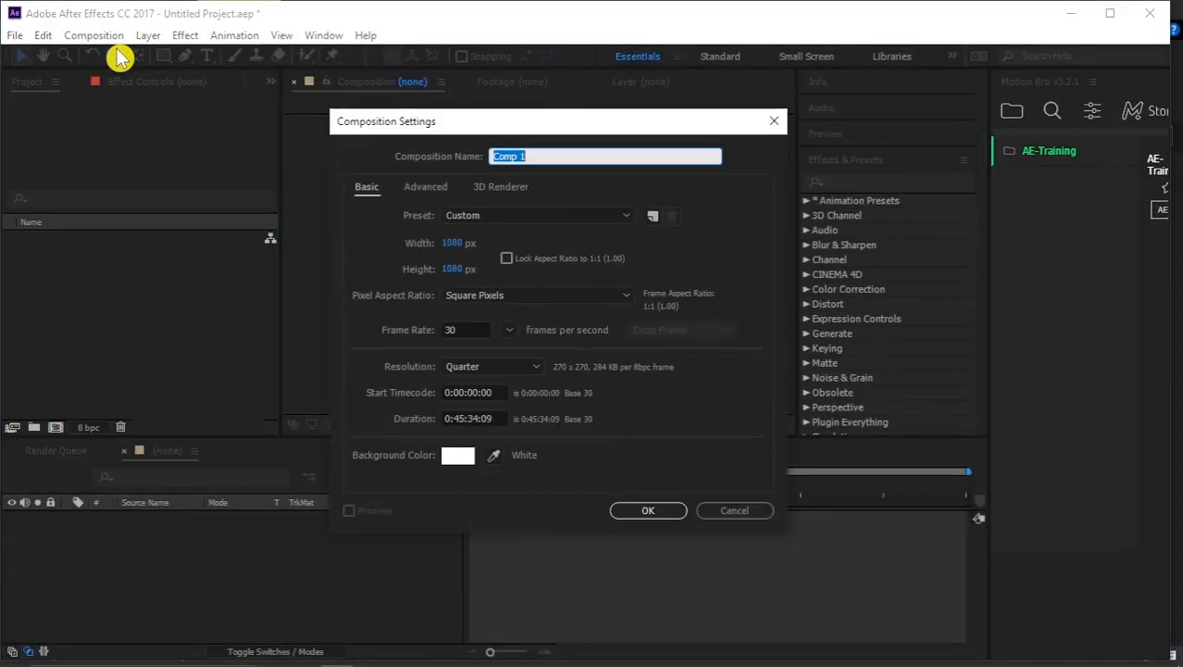
left_click(449, 245)
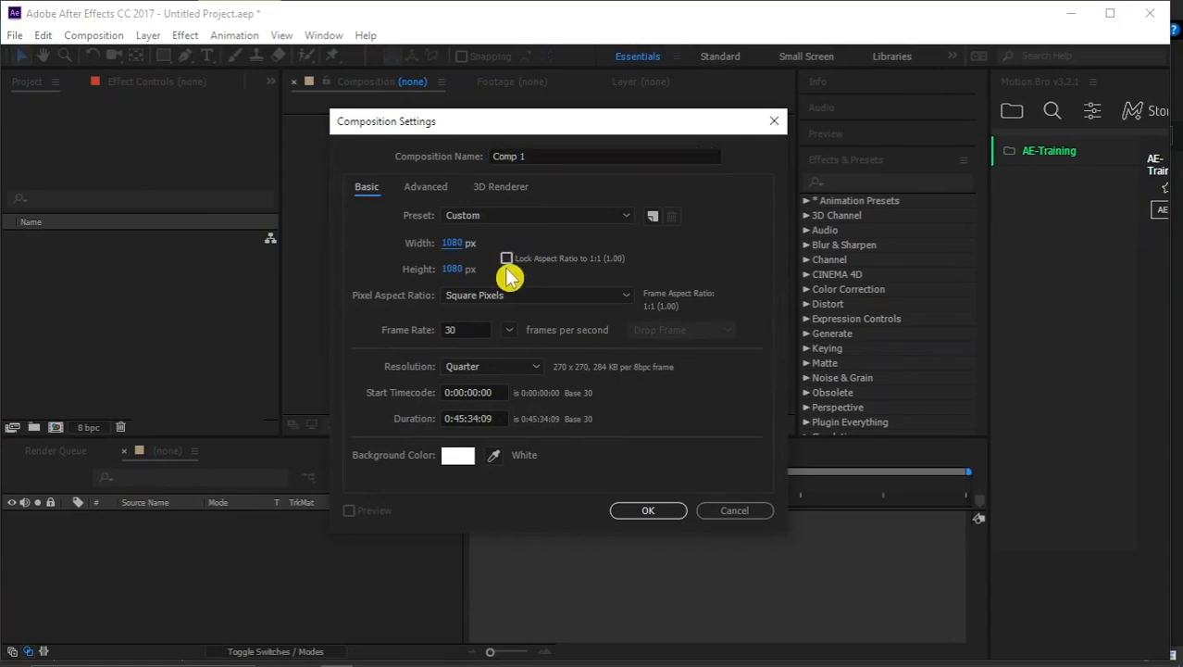
left_click(467, 462)
left_click_drag(468, 462, 251, 550)
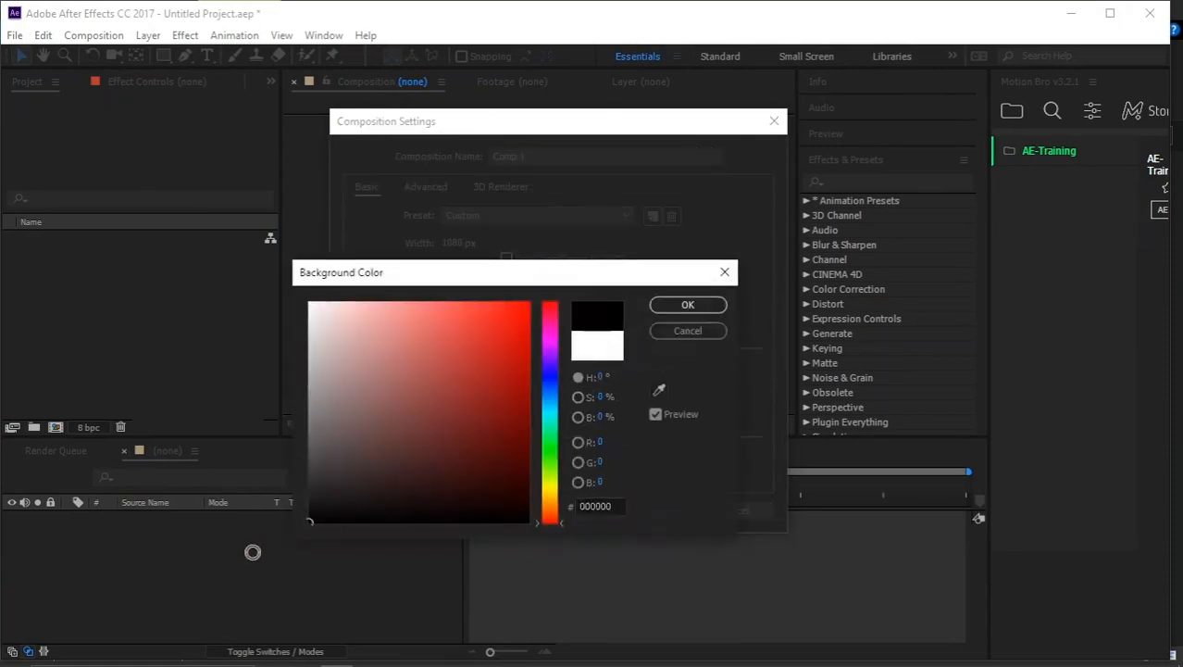
left_click(709, 306)
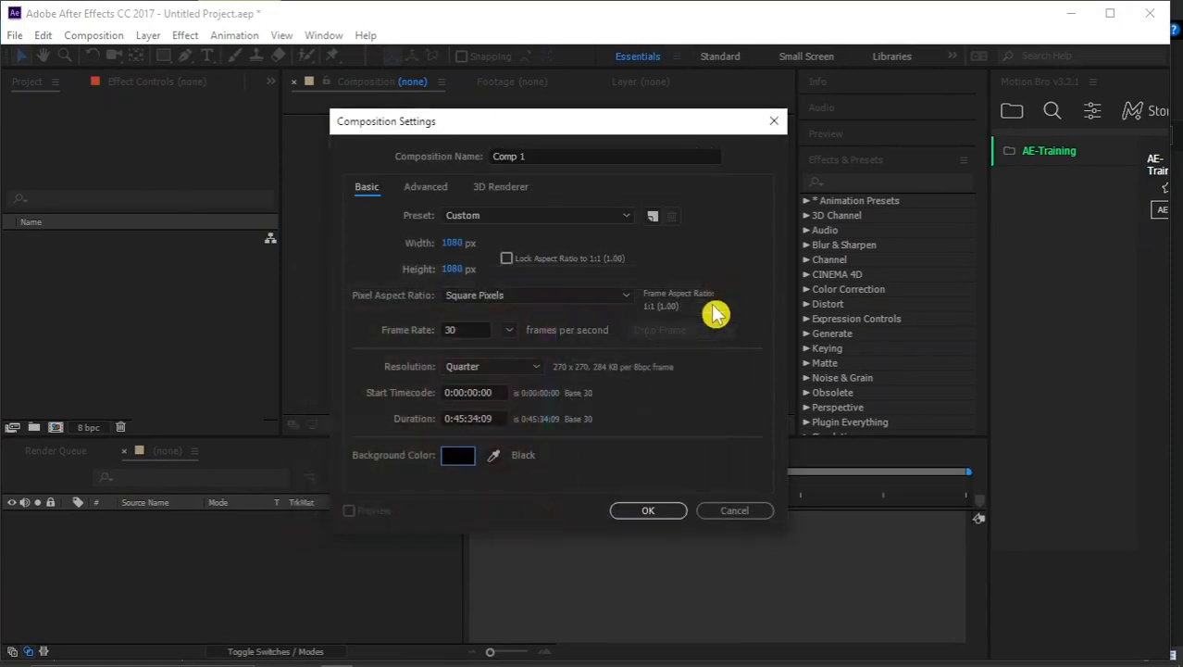
left_click(647, 512)
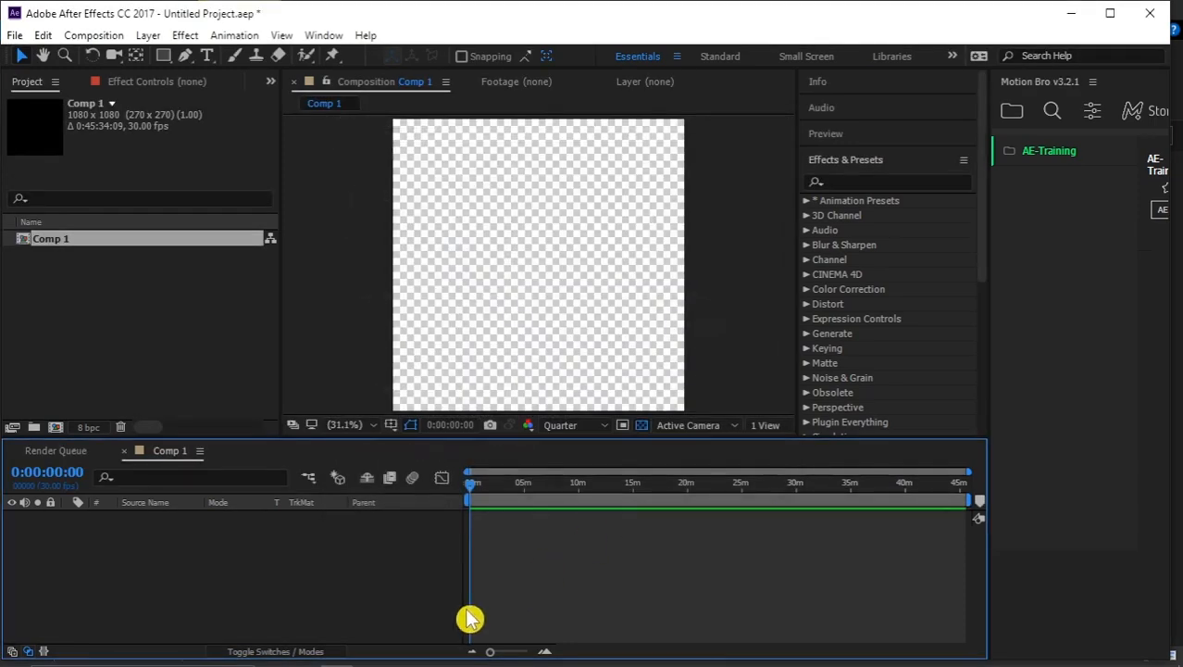
- Add a white 1080 × 1080 px solid layer to the composition
left_click(148, 38)
mouse_move(220, 28)
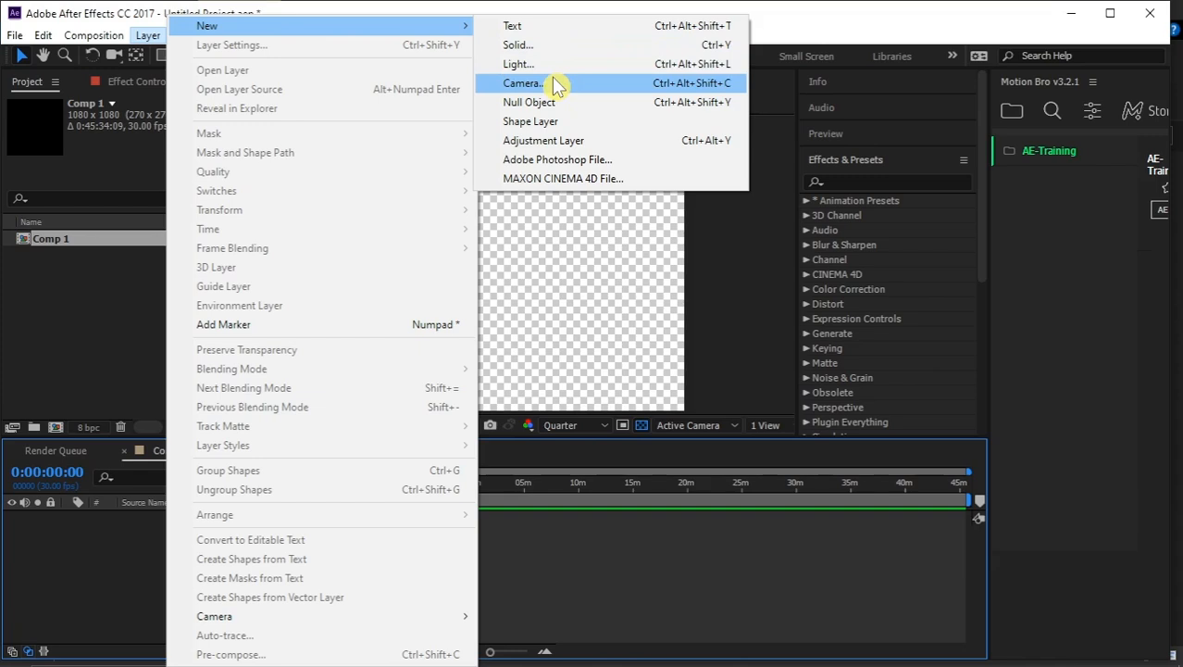
left_click(546, 46)
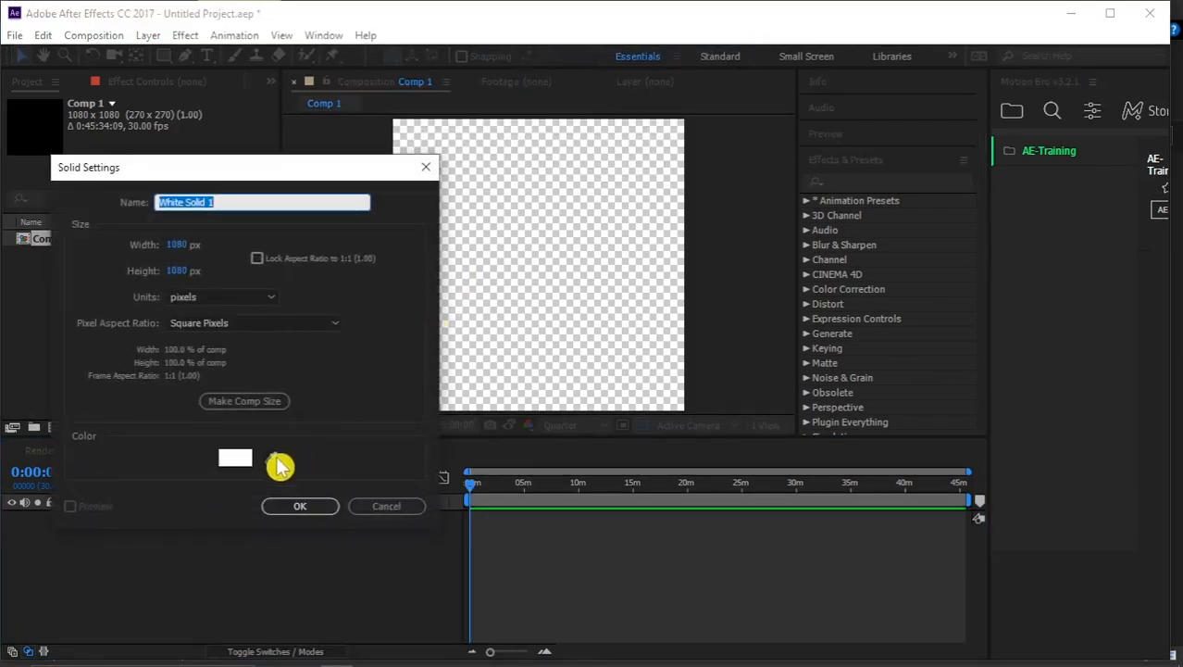
left_click(297, 508)
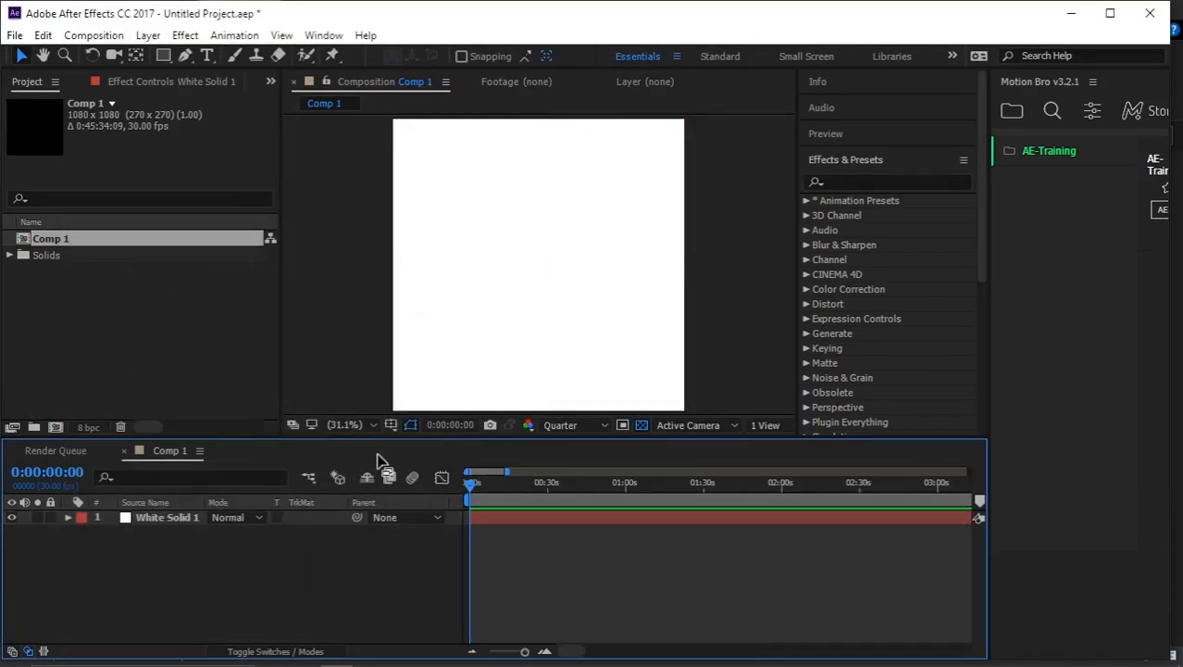
- Import sky indp.jpg from the file folder and place it above the white solid in the timeline
left_click(145, 360)
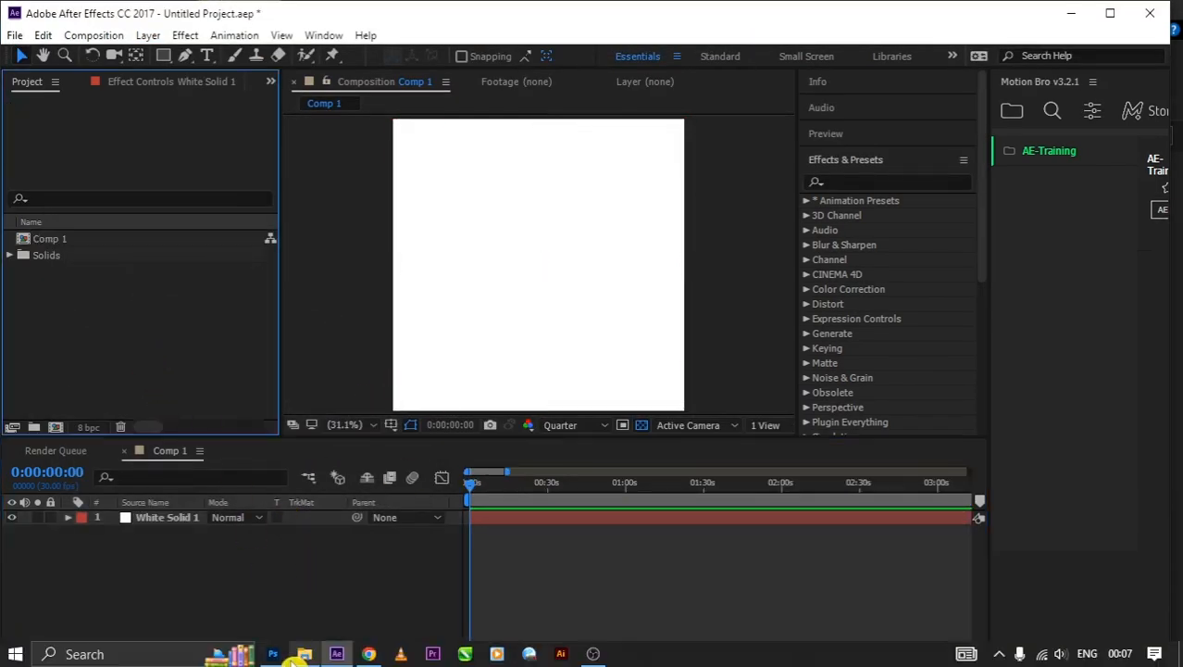
left_click(304, 654)
left_click_drag(282, 410, 98, 313)
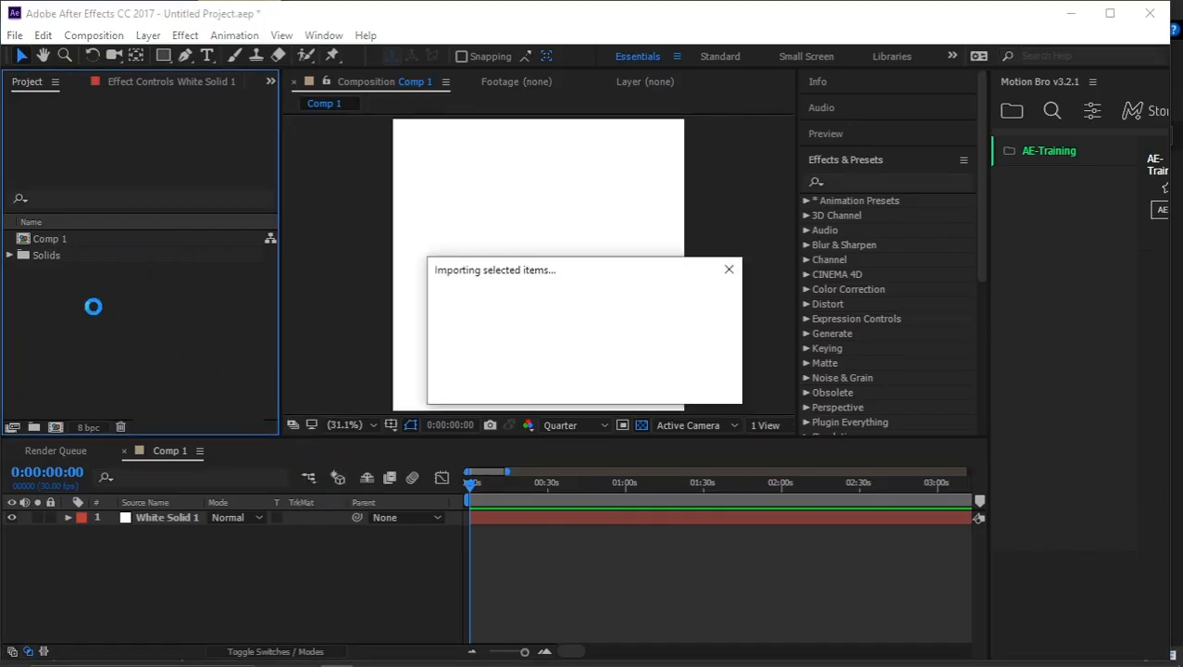
left_click_drag(74, 256, 175, 531)
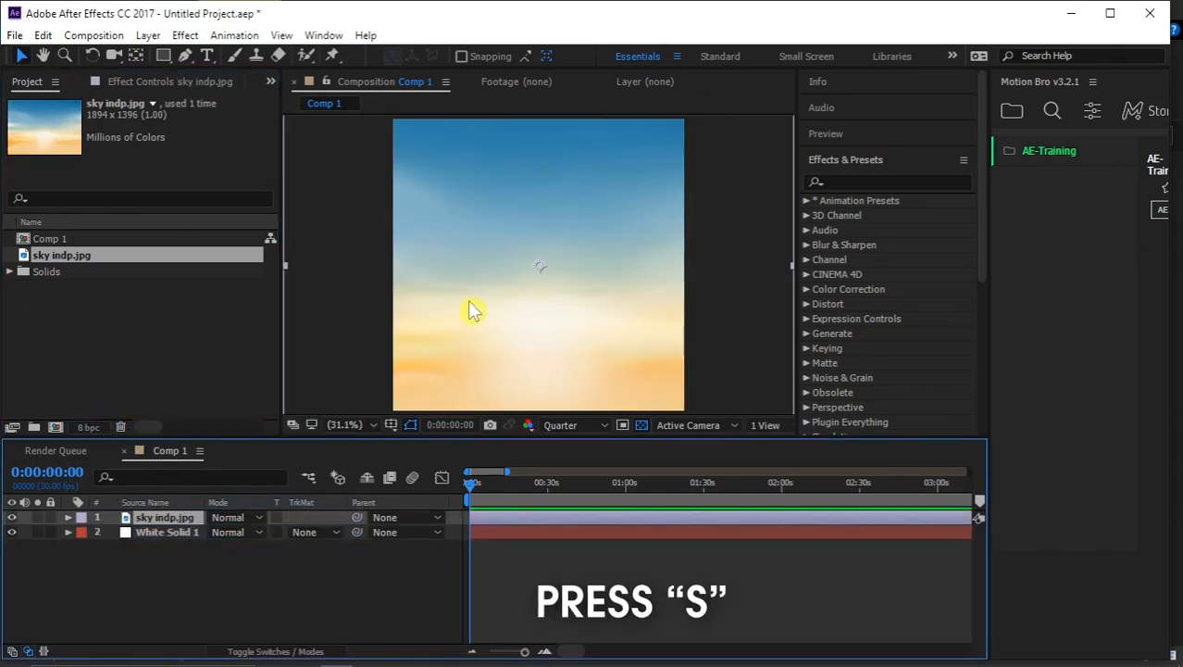
- Scale the sky image to 71% and position it against the upper edge of the composition
key("s")
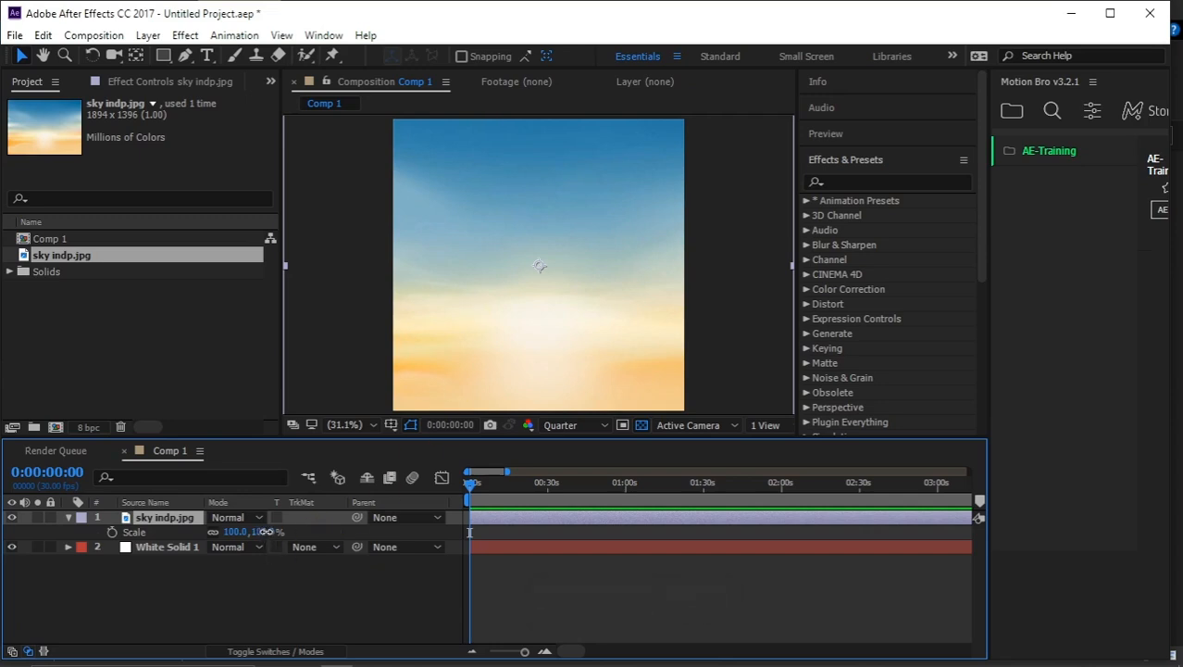
left_click_drag(258, 532, 233, 535)
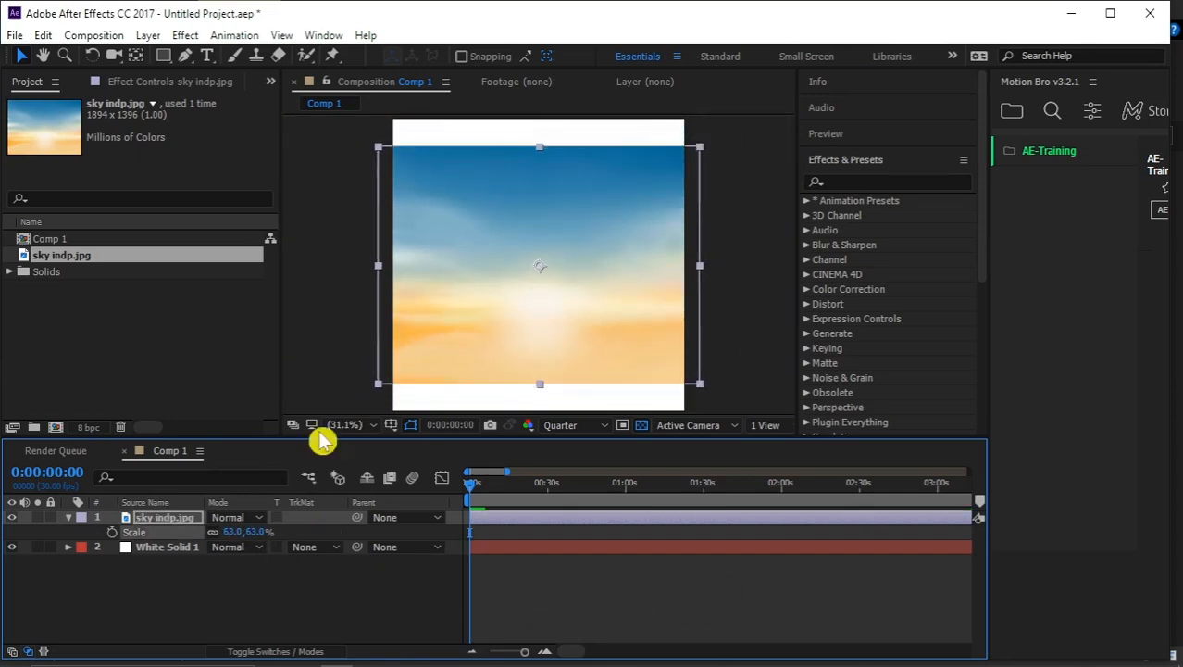
left_click(518, 326)
left_click_drag(518, 326, 513, 293)
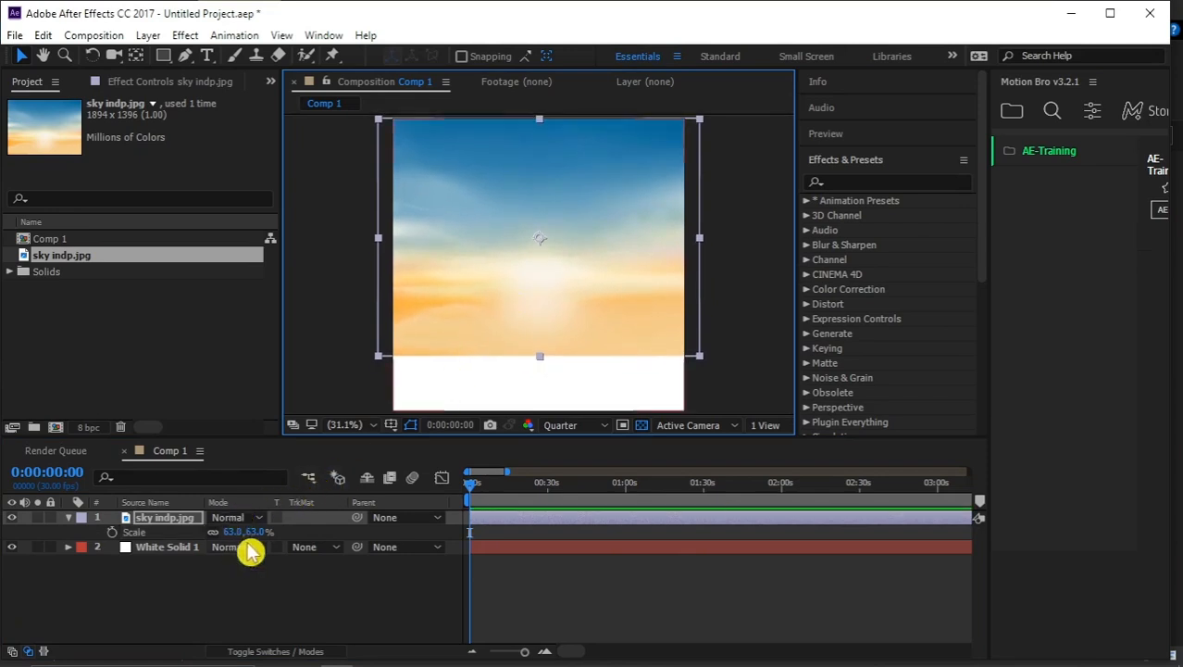
left_click_drag(255, 531, 263, 532)
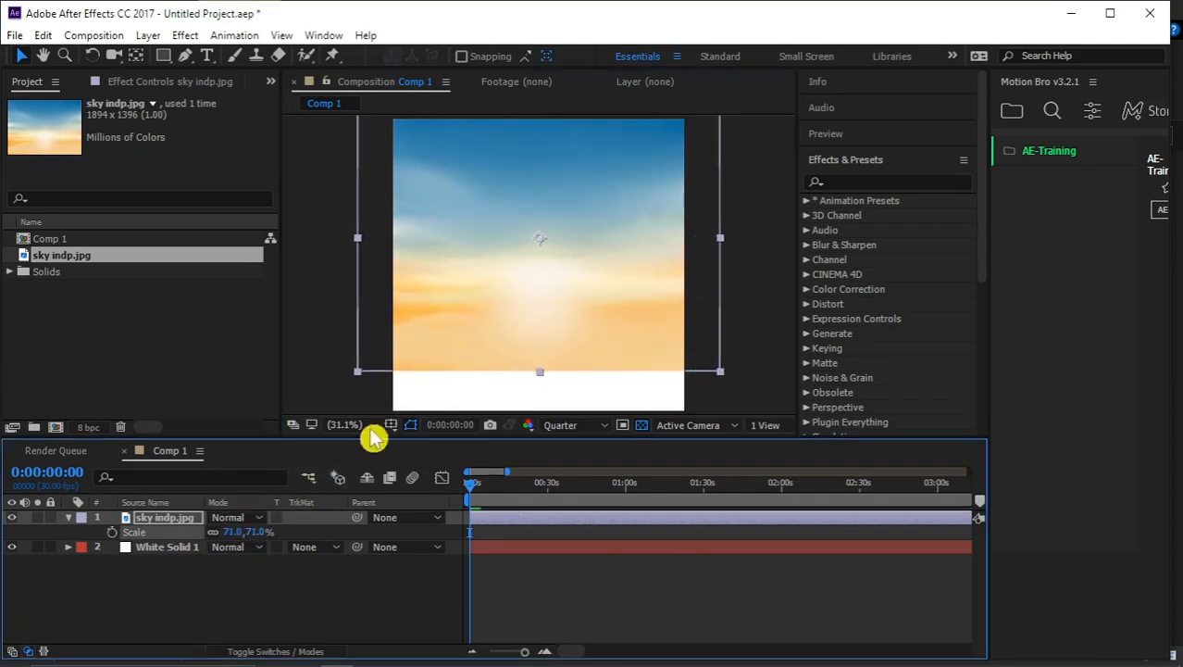
left_click_drag(475, 244, 476, 257)
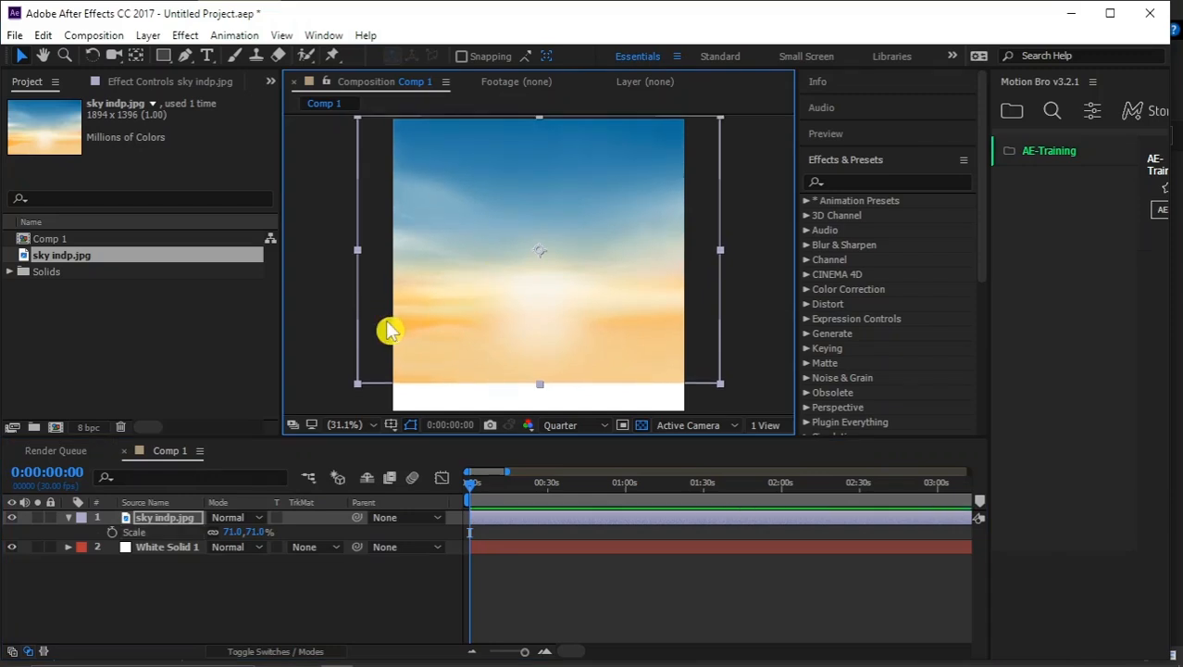
- Draw a rectangular mask on the sky layer that covers its upper part and cuts off the lower strip
scroll(389, 331, "down", 2)
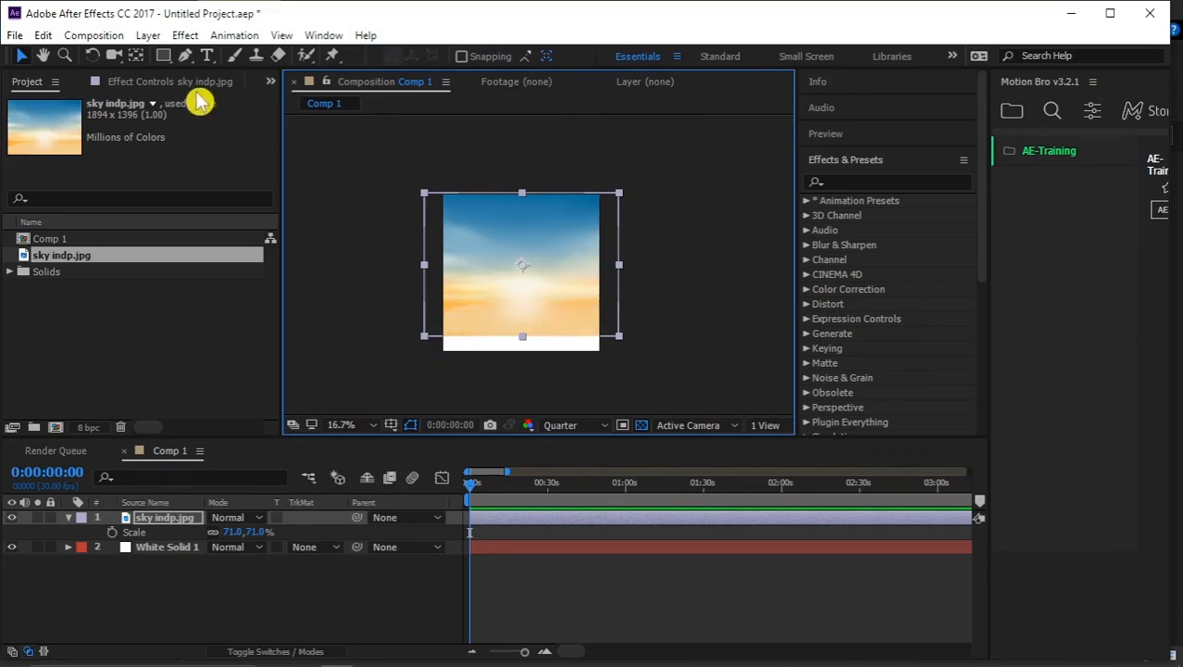
left_click_drag(163, 55, 226, 58)
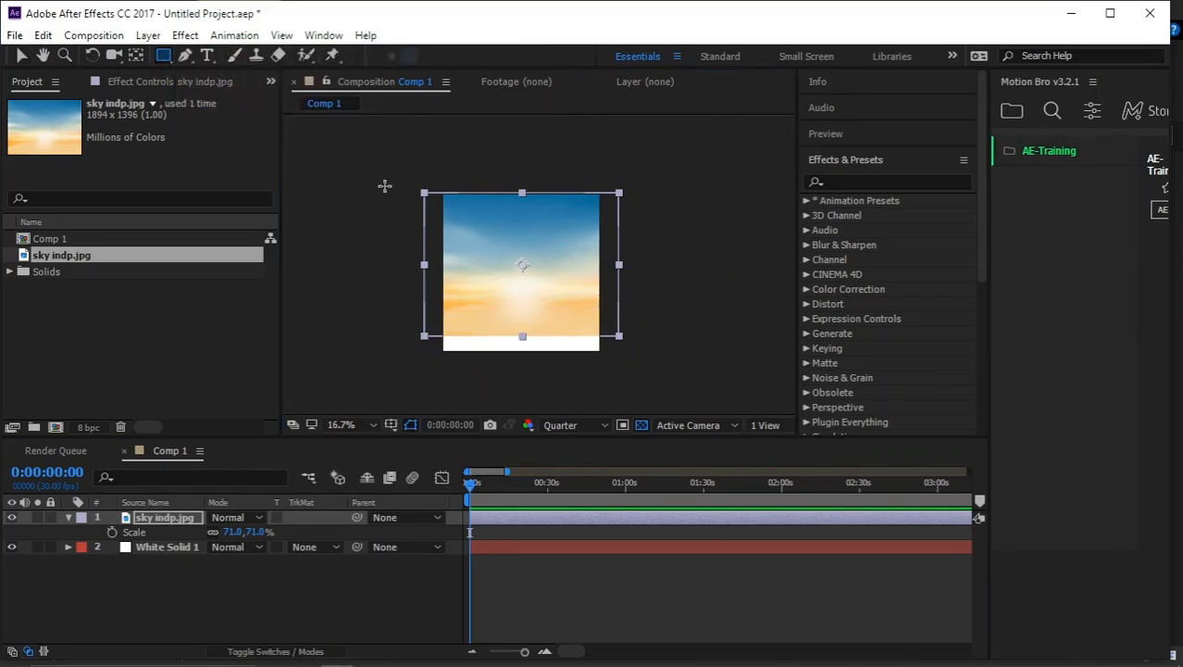
left_click_drag(397, 157, 633, 302)
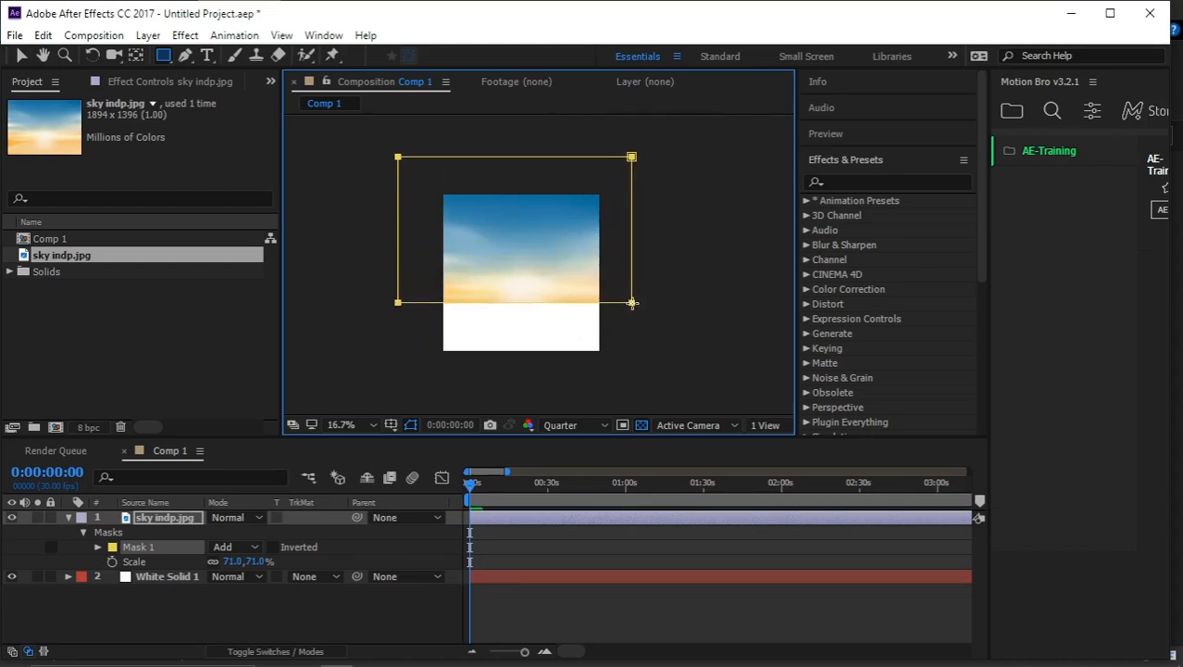
- Feather the sky layer's mask by 439 pixels to blend its lower edge into the white
left_click(98, 547)
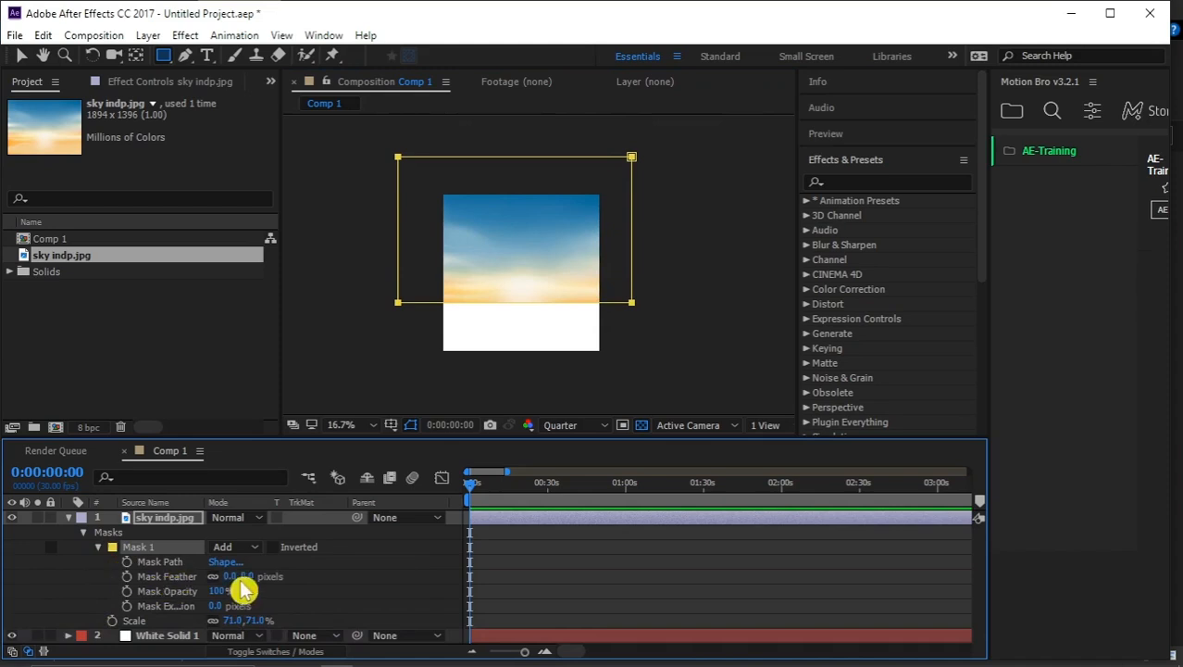
left_click_drag(247, 576, 342, 575)
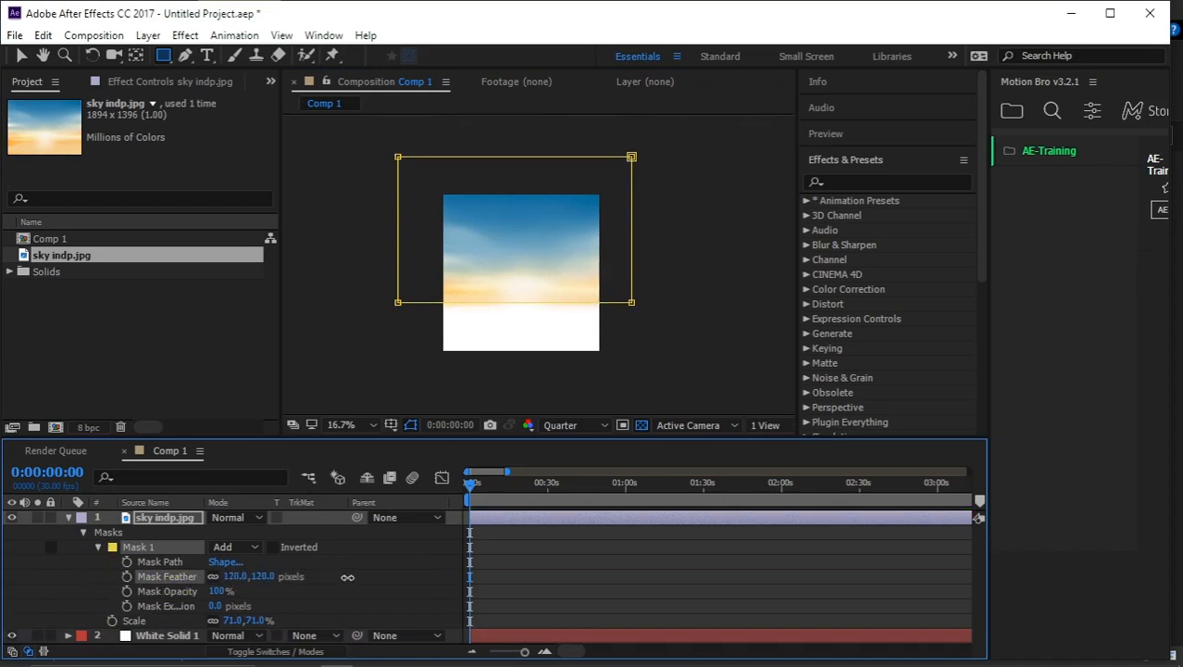
scroll(536, 308, "up", 2)
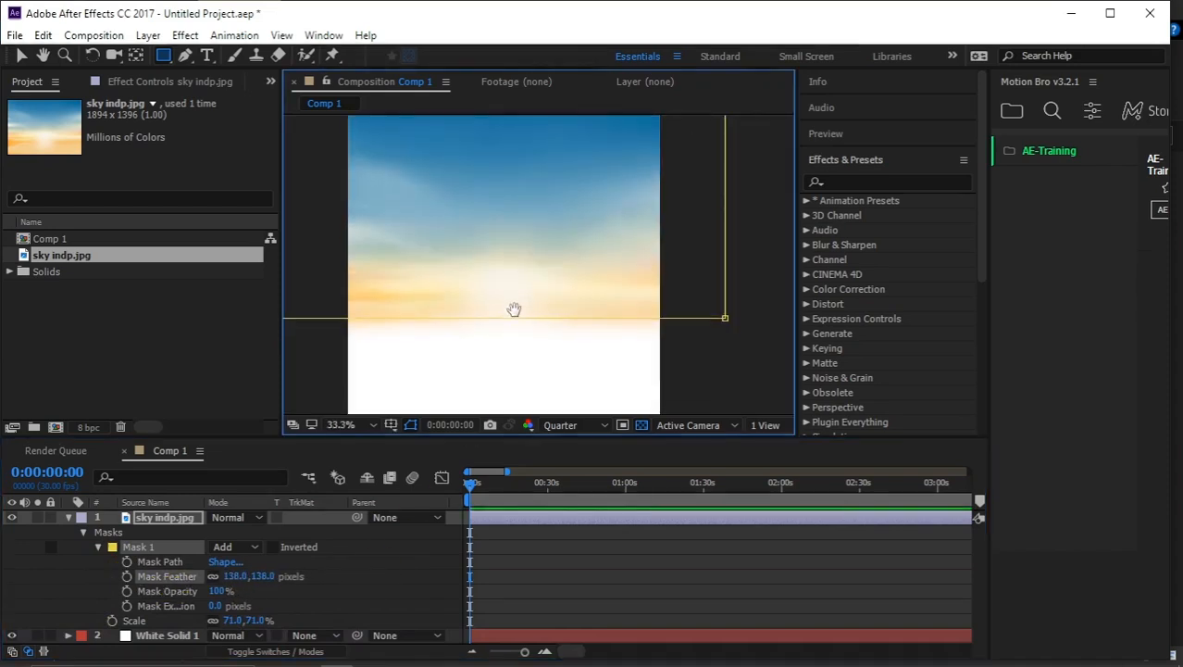
left_click_drag(264, 577, 396, 576)
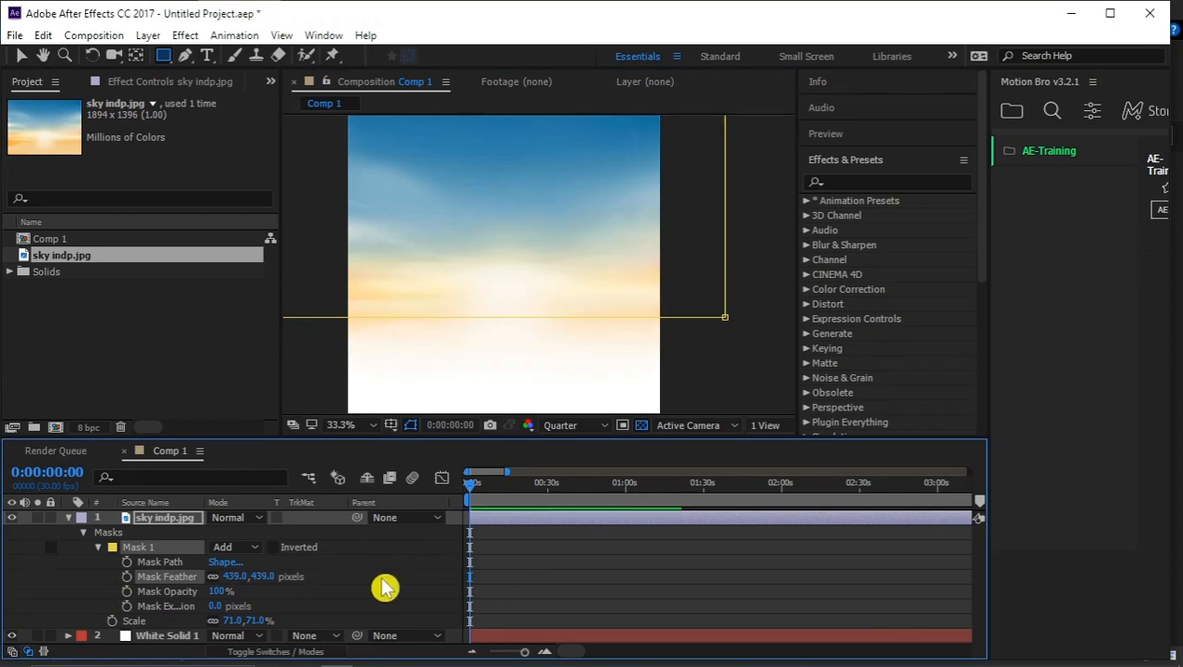
- Move the lower edge of the sky mask slightly upward with the Selection tool
left_click_drag(490, 350, 520, 351)
left_click_drag(421, 358, 440, 364)
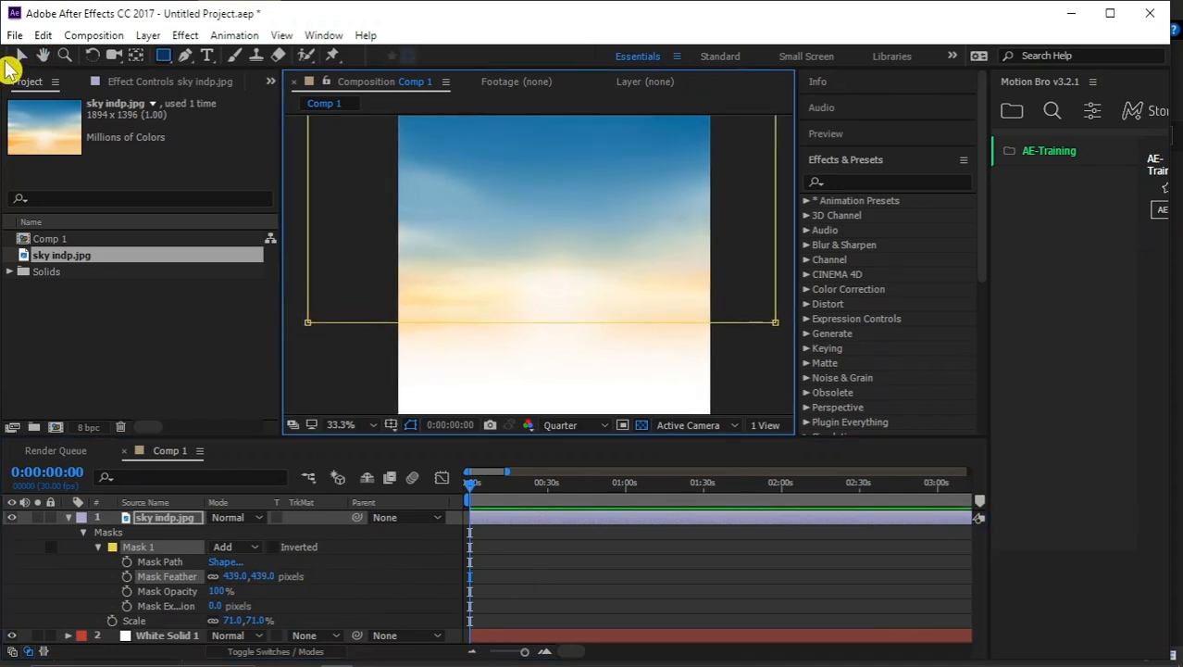
left_click(20, 56)
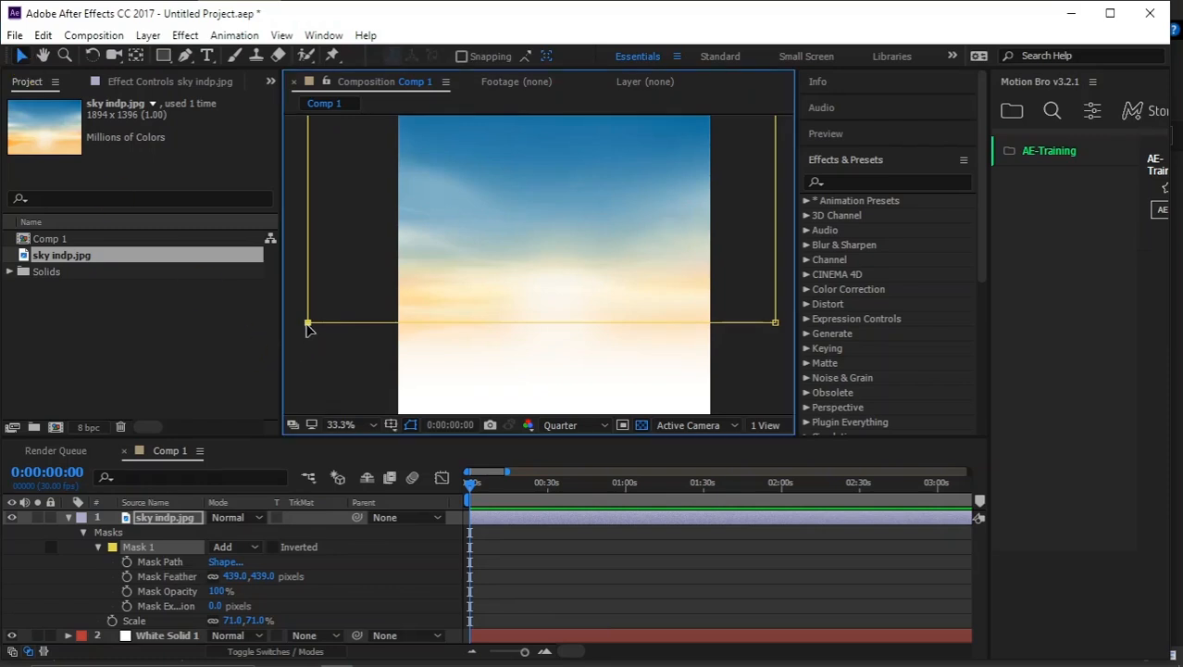
key("comma")
key("comma")
left_click_drag(362, 247, 638, 310)
key("period")
key("period")
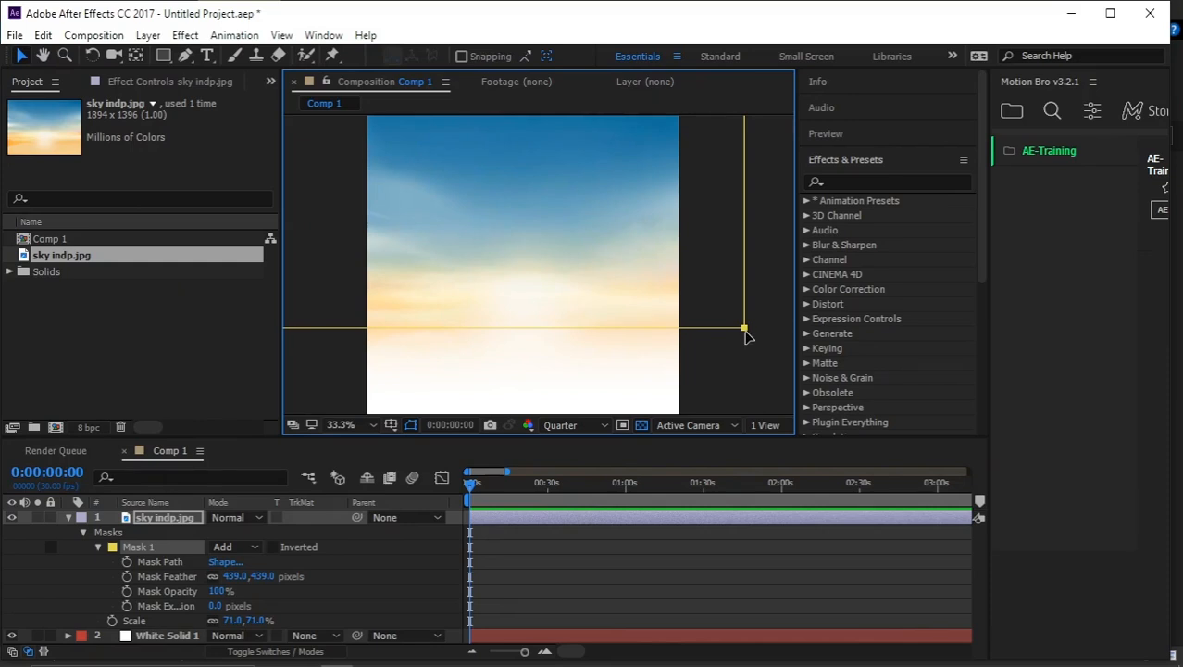
left_click_drag(745, 328, 745, 320)
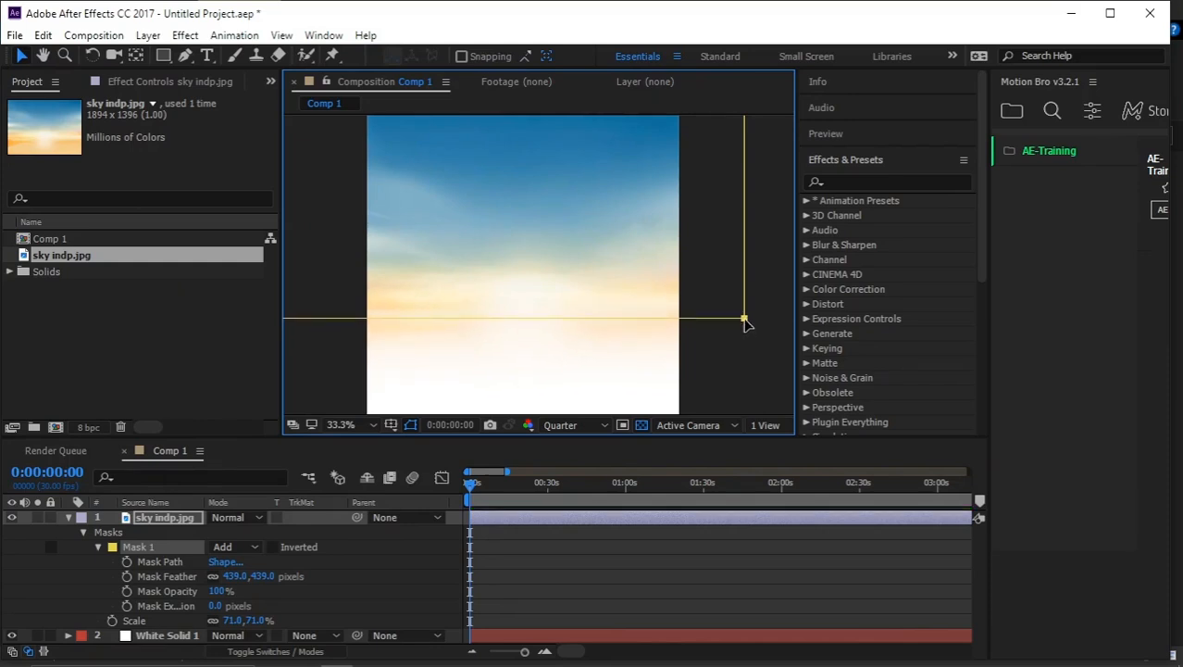
left_click_drag(598, 334, 597, 326)
key("space")
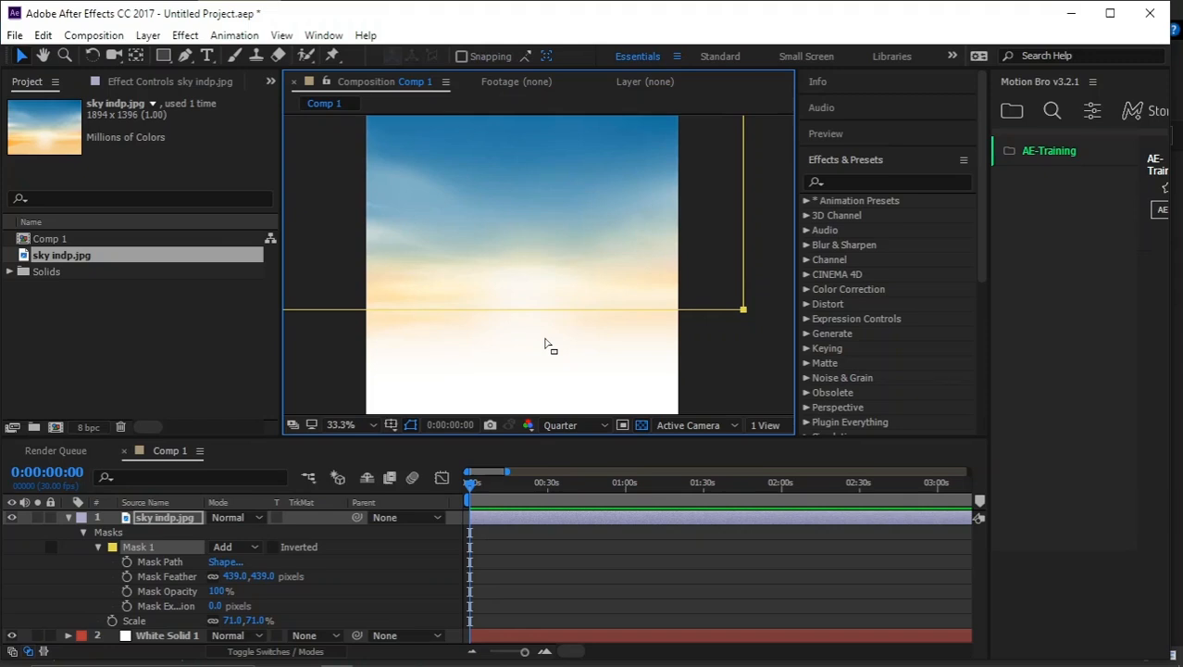
key("space")
left_click_drag(356, 346, 363, 333)
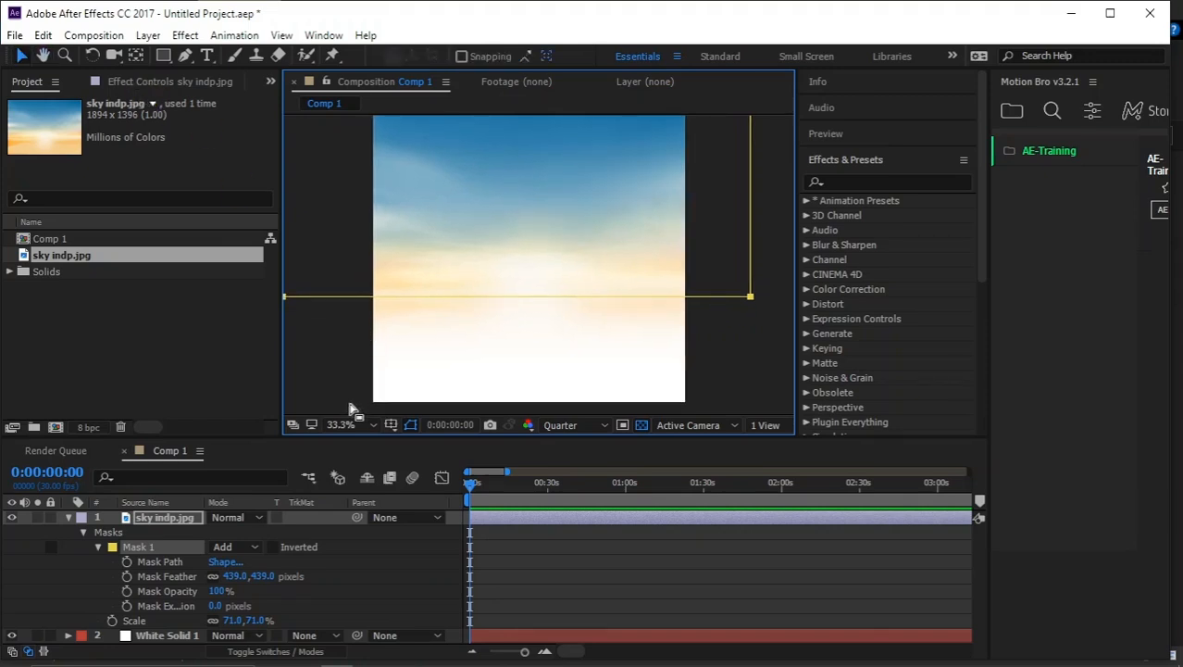
- Fit the whole composition in the viewer and collapse the sky layer's properties
left_click(341, 424)
left_click(335, 111)
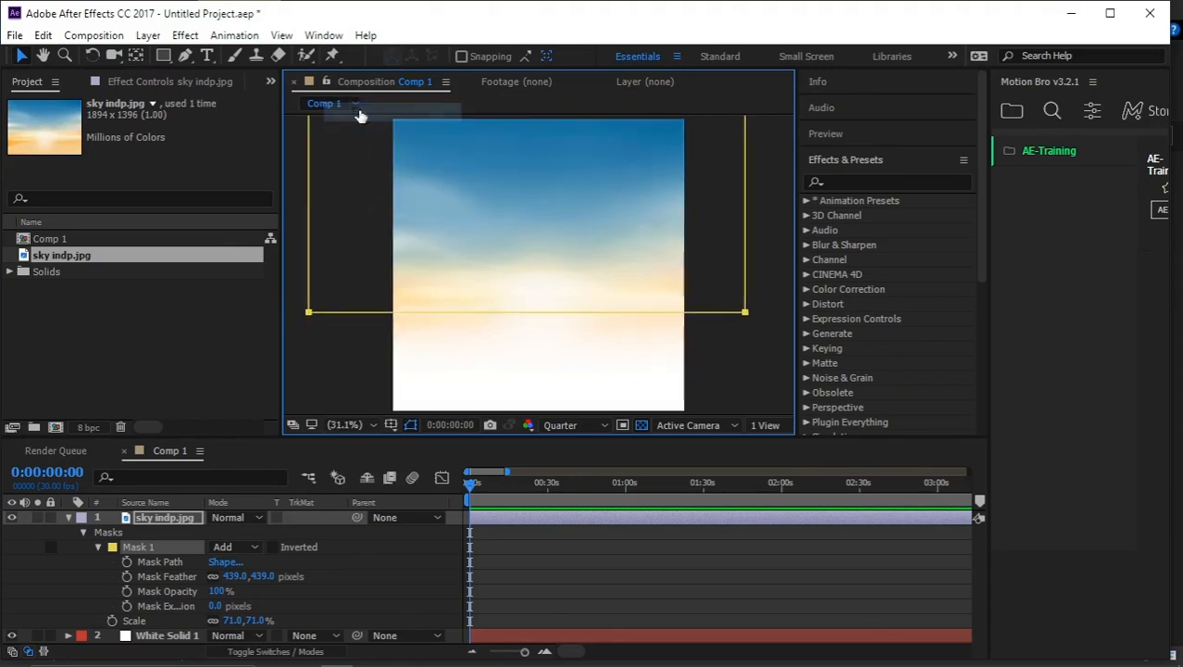
left_click(348, 344)
left_click(178, 524)
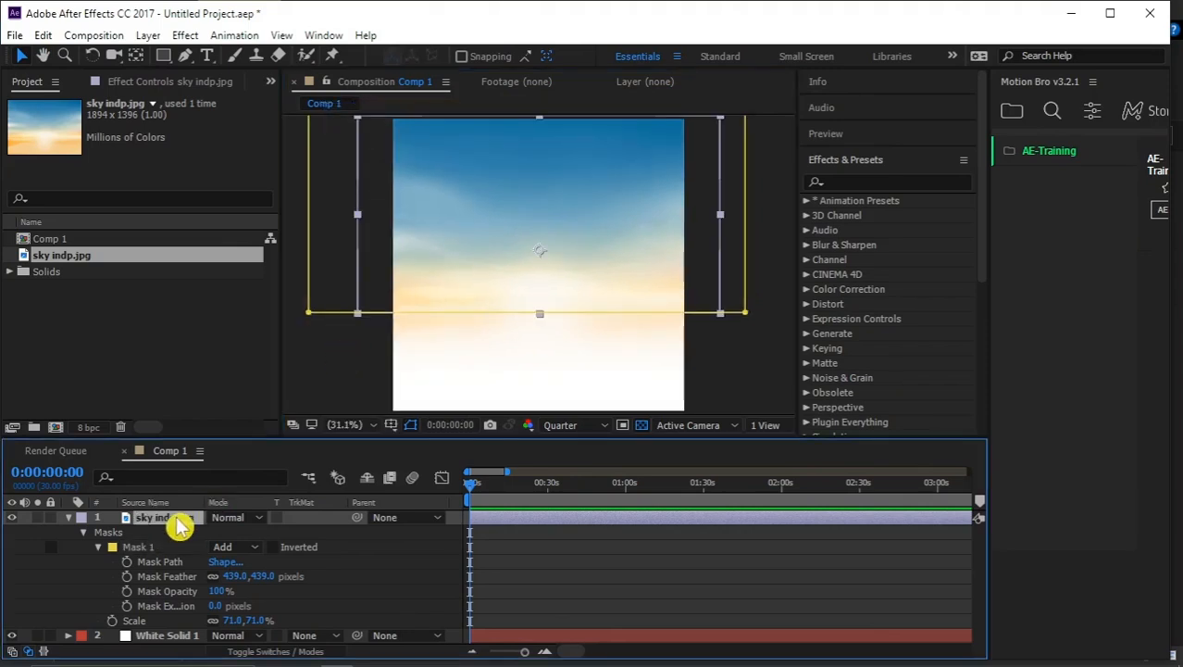
left_click(68, 518)
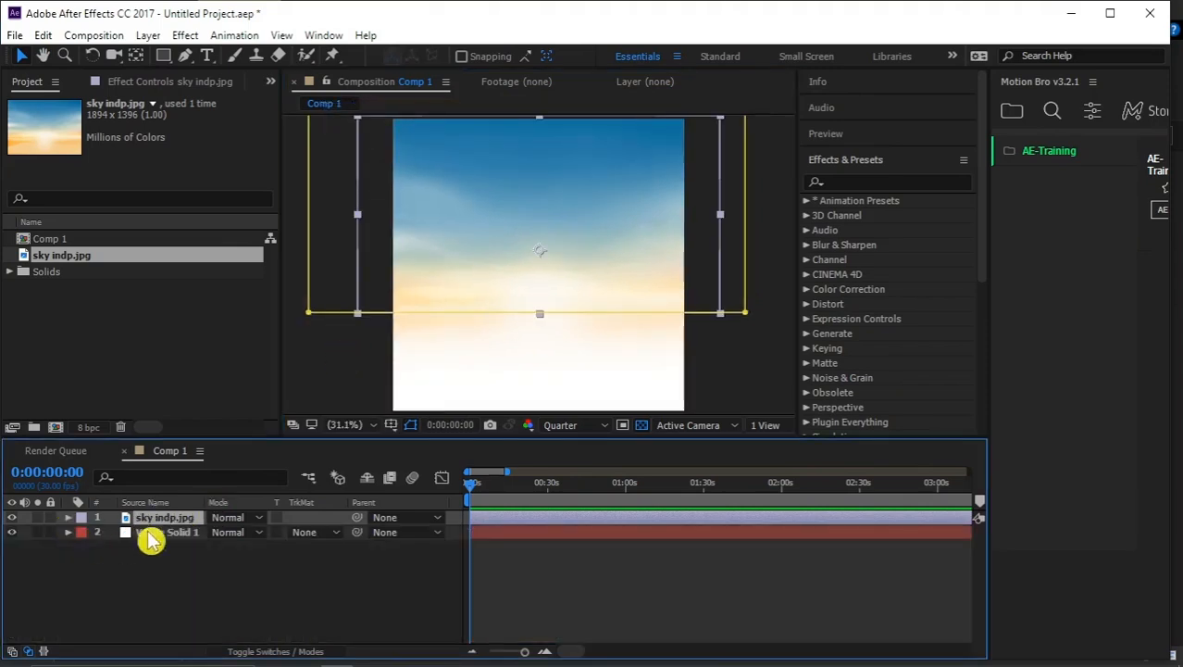
- Import indian gte.png from the file folder and place it above the sky layer in the timeline
left_click(194, 593)
left_click(305, 656)
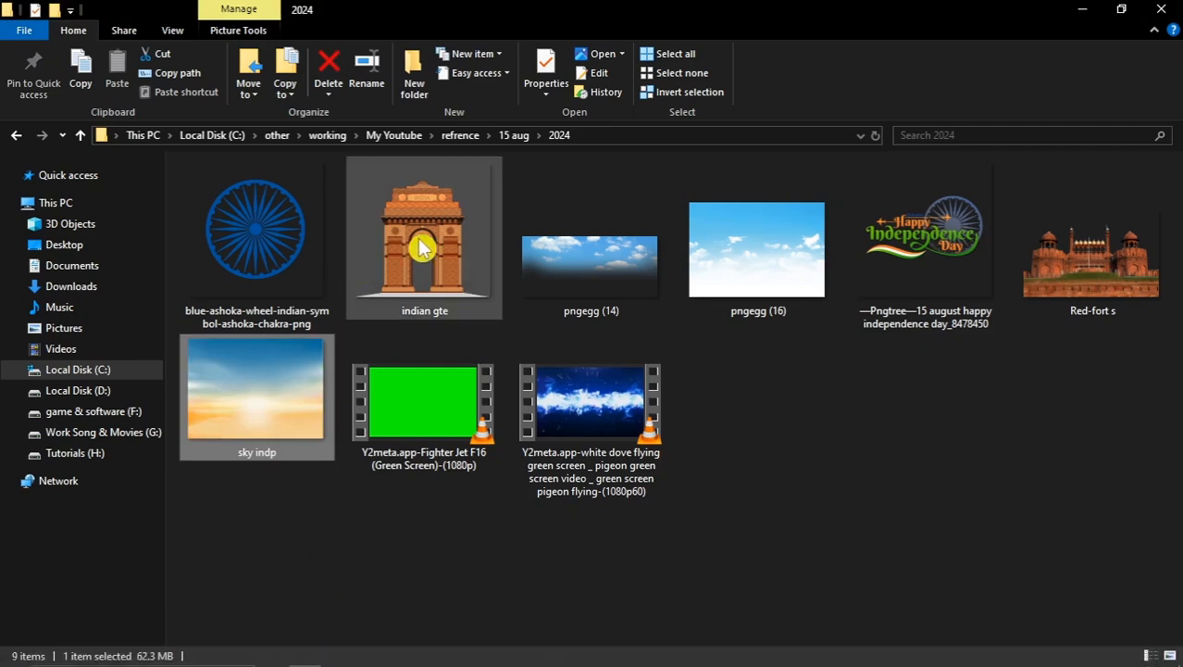
left_click_drag(418, 242, 133, 339)
left_click_drag(81, 263, 174, 523)
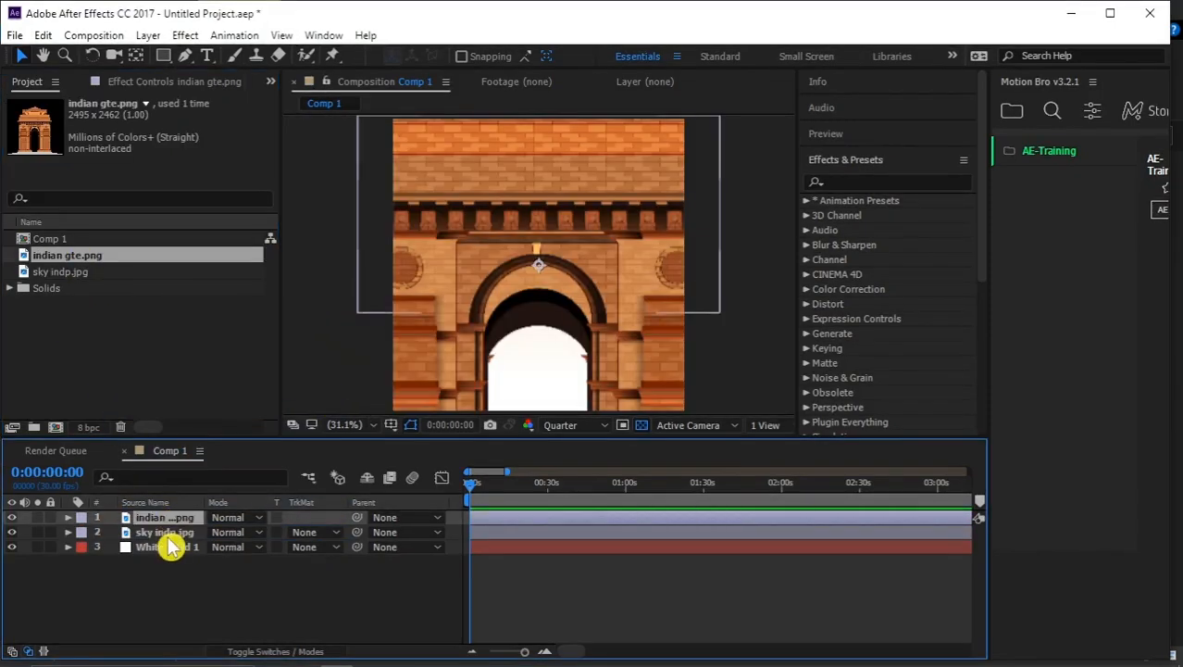
- Scale the India Gate image to 28.3% and move it up so it stands centred against the sky
key("s")
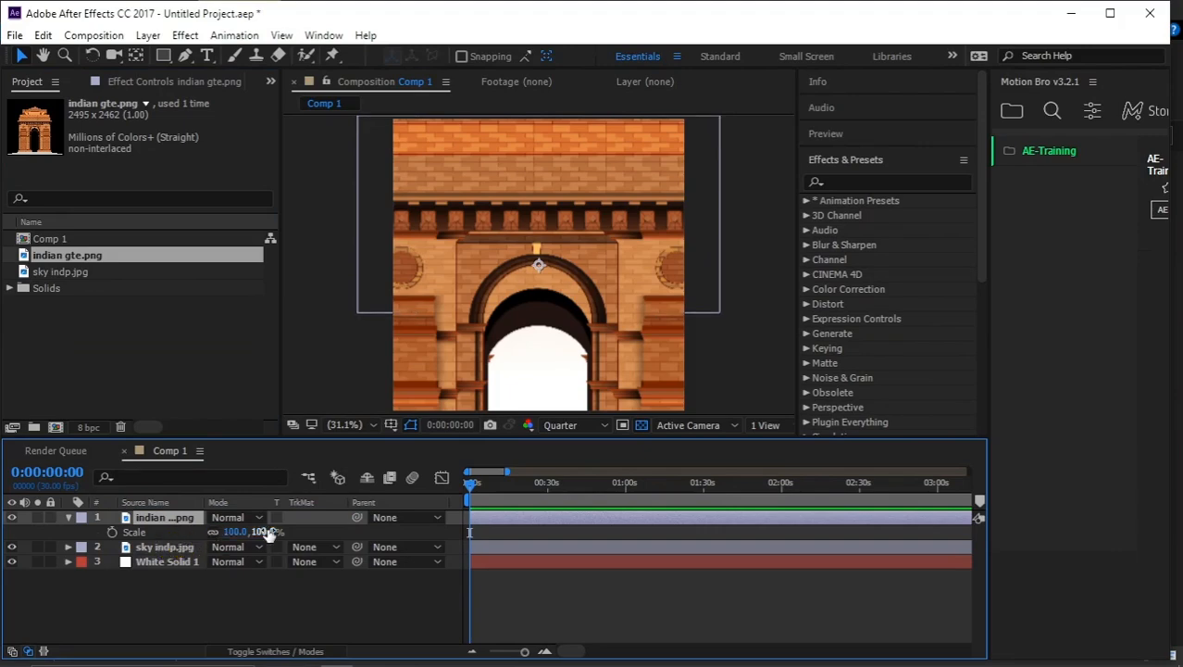
left_click_drag(268, 532, 211, 547)
left_click(532, 318)
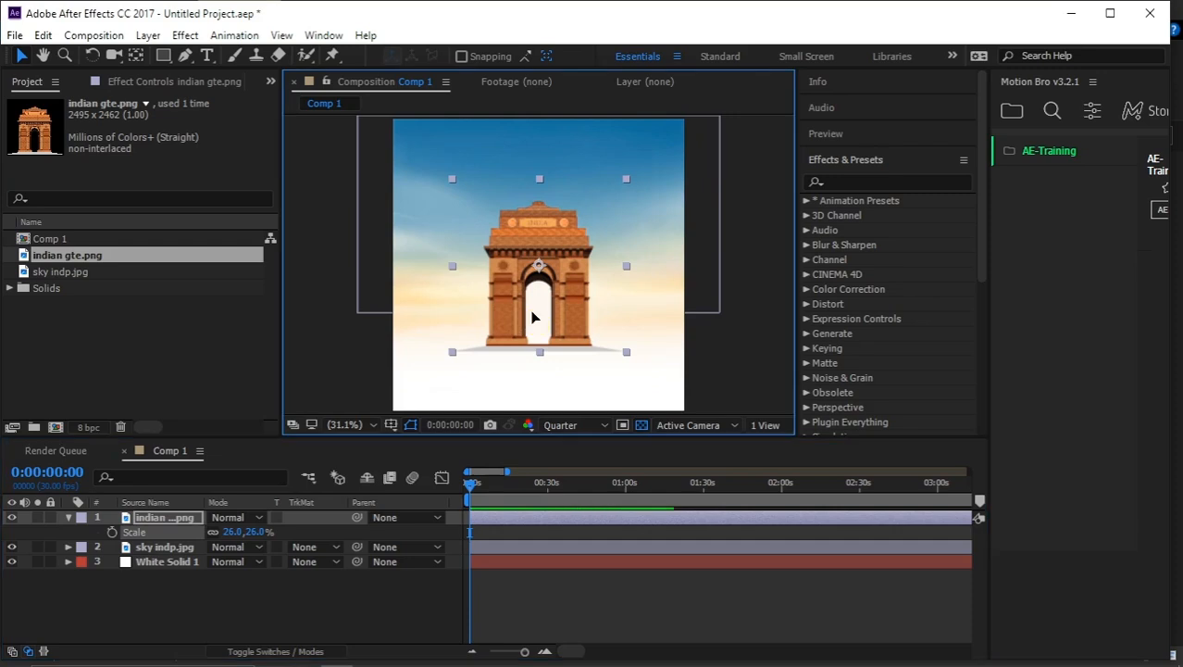
left_click_drag(532, 318, 535, 295)
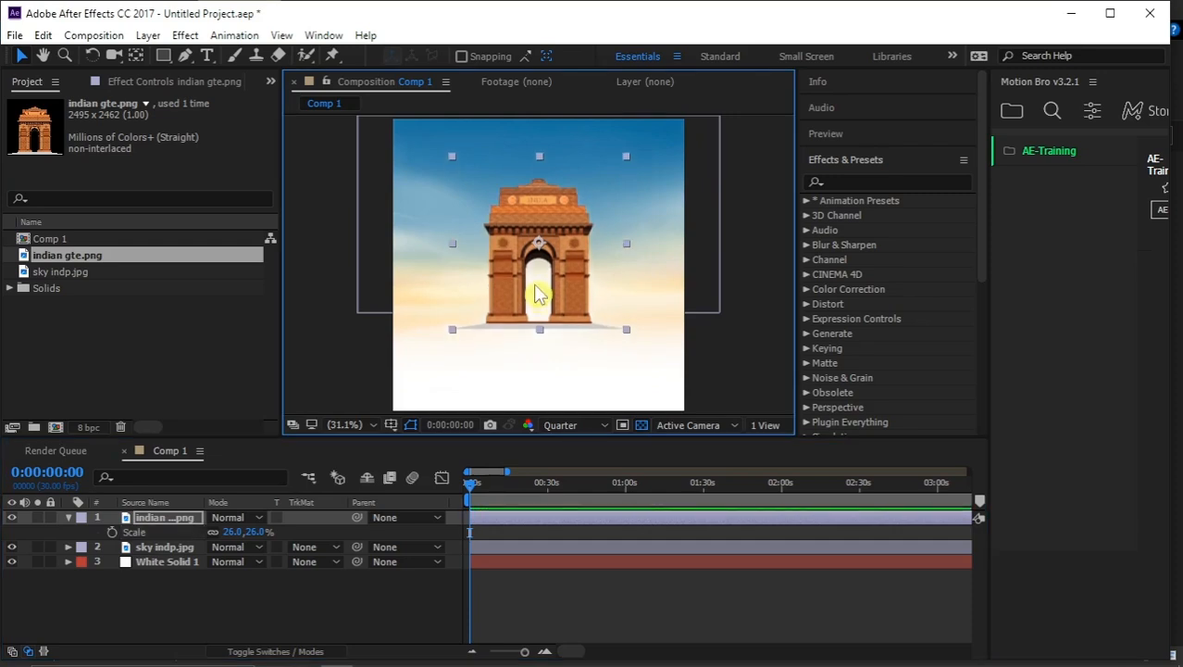
left_click_drag(537, 278, 537, 261)
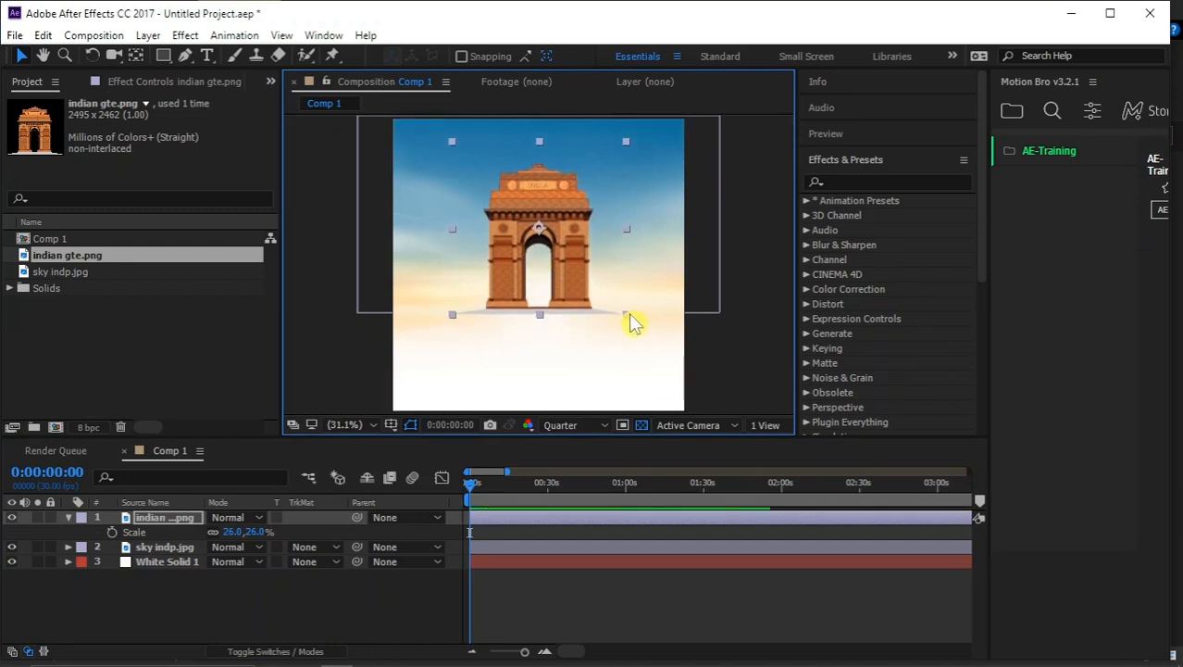
left_click_drag(633, 323, 639, 331)
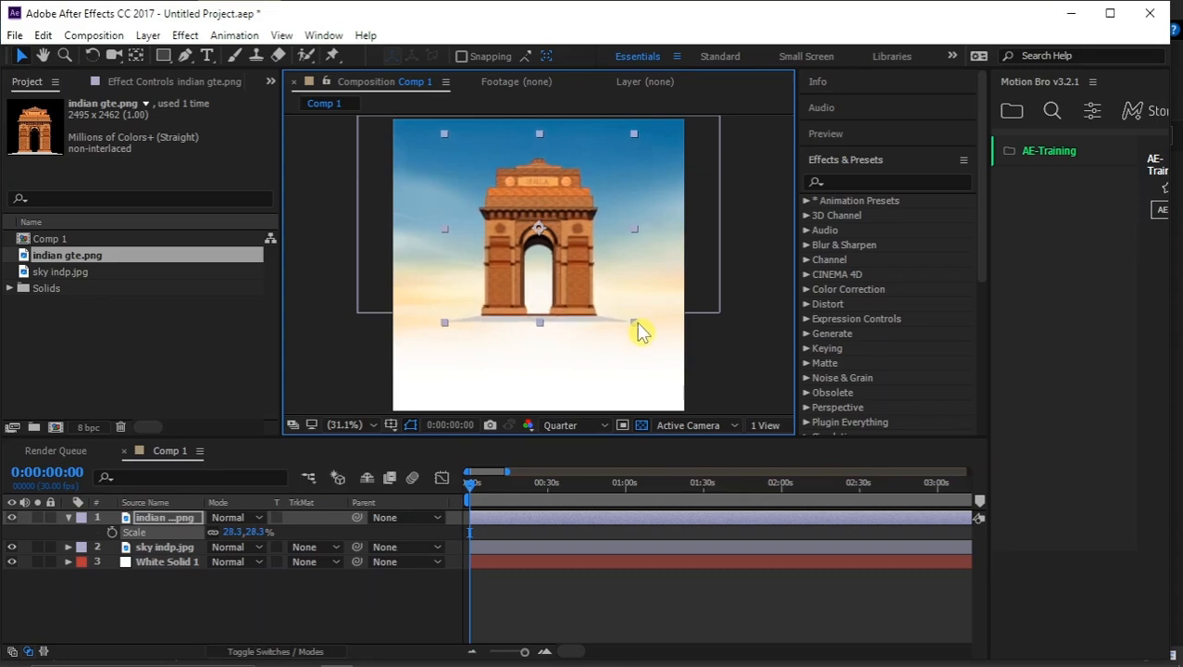
left_click_drag(561, 264, 551, 267)
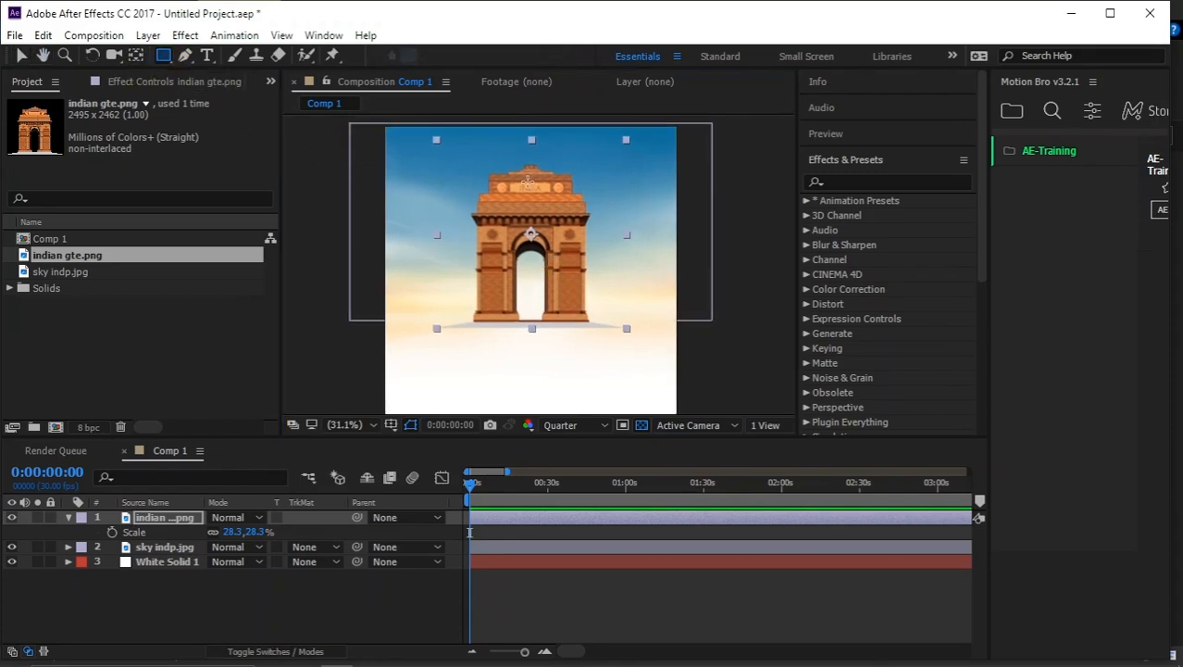
- Draw a rectangular mask around the India Gate that cuts off its base, and feather the mask by 316 pixels
key("h")
left_click_drag(519, 189, 511, 216)
left_click_drag(395, 133, 673, 314)
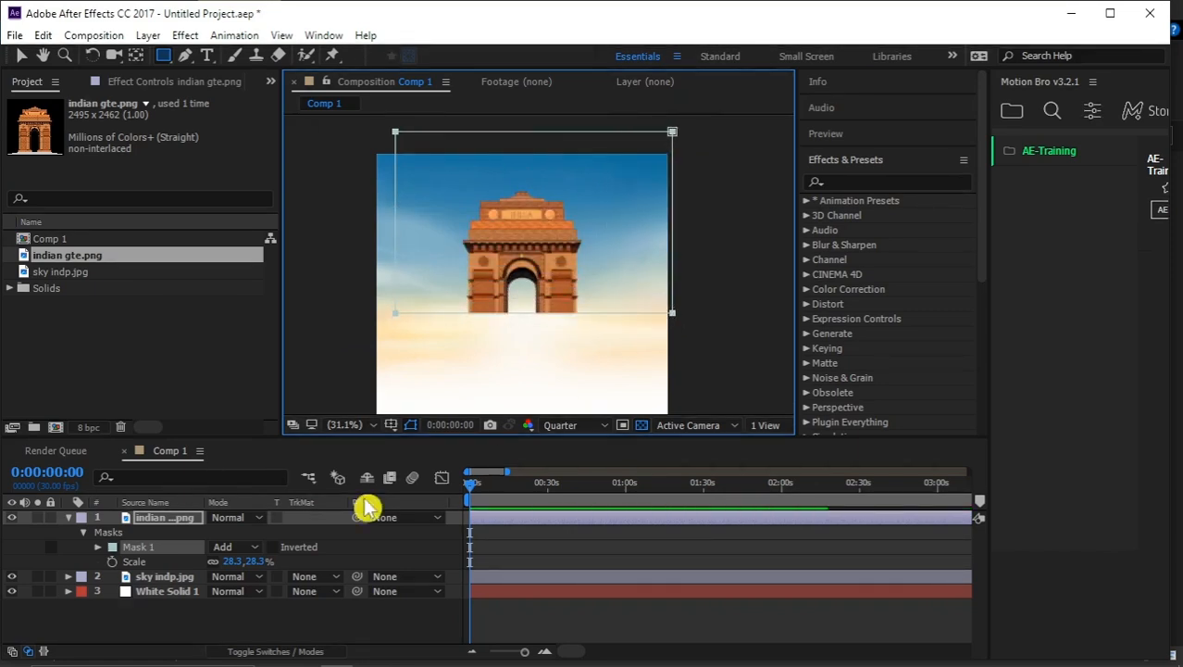
left_click(97, 546)
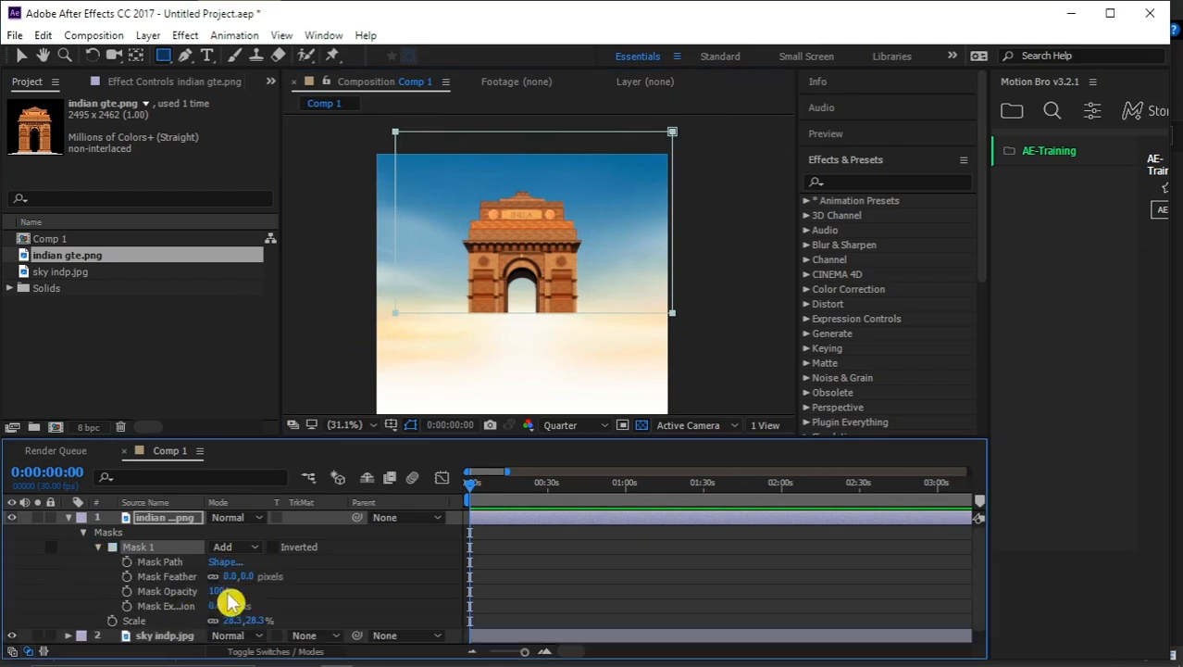
left_click_drag(245, 576, 510, 571)
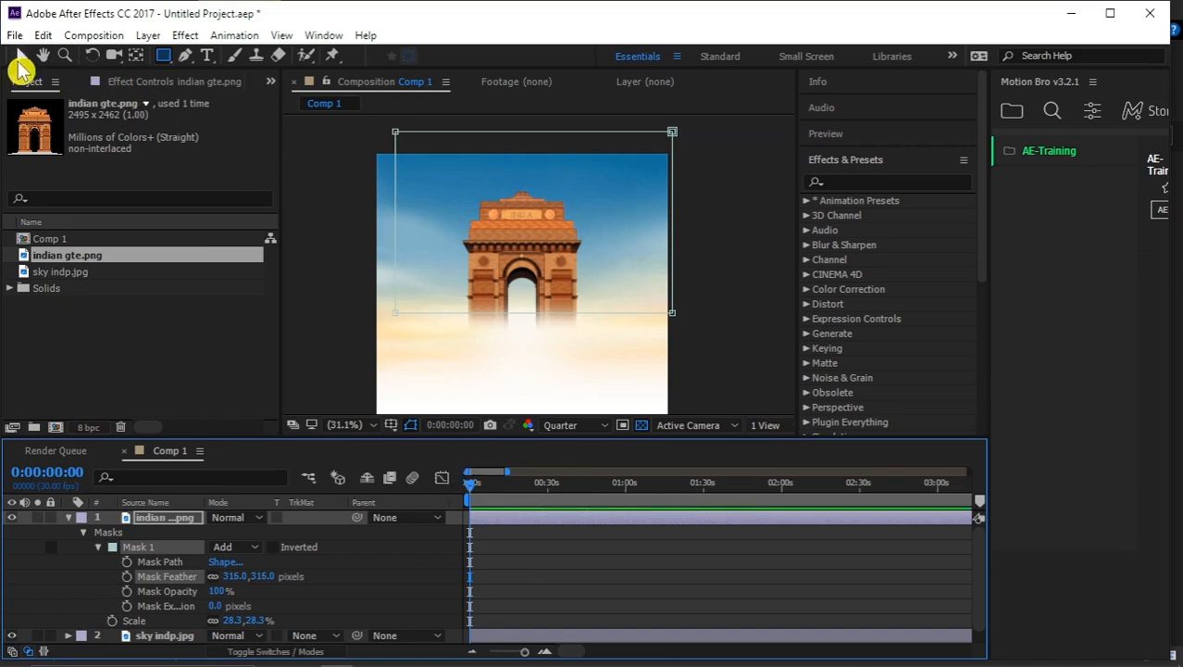
- Raise the lower edge of the India Gate mask slightly and set its feather to 360 pixels
left_click(21, 55)
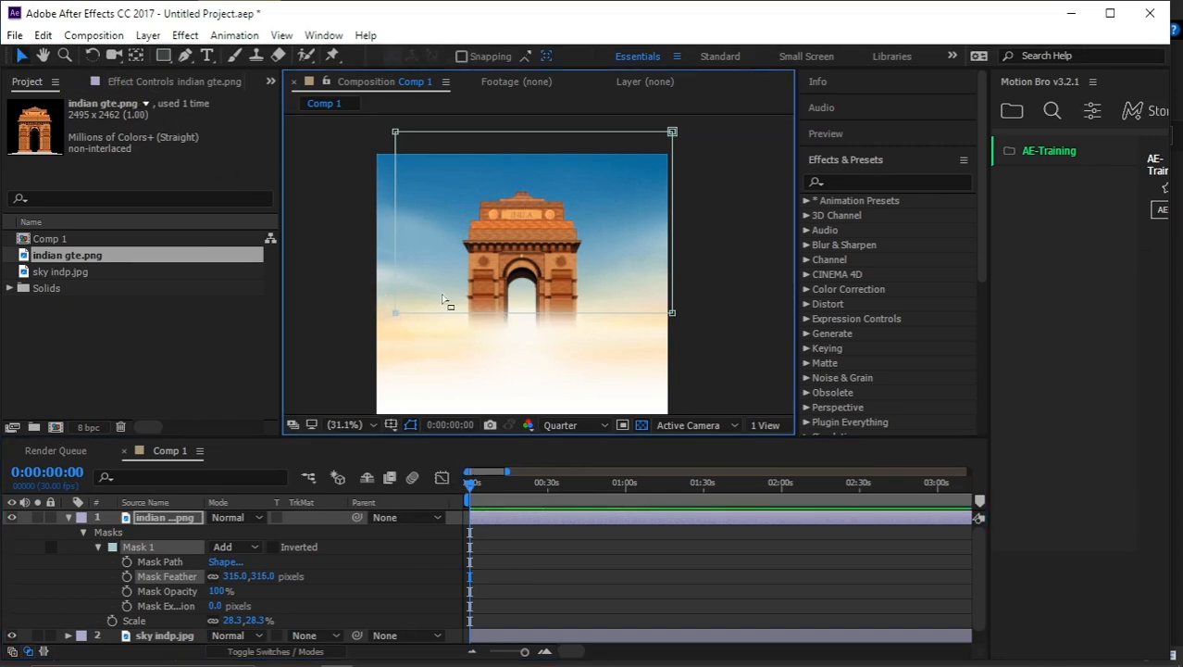
left_click_drag(349, 273, 752, 354)
left_click_drag(672, 313, 672, 299)
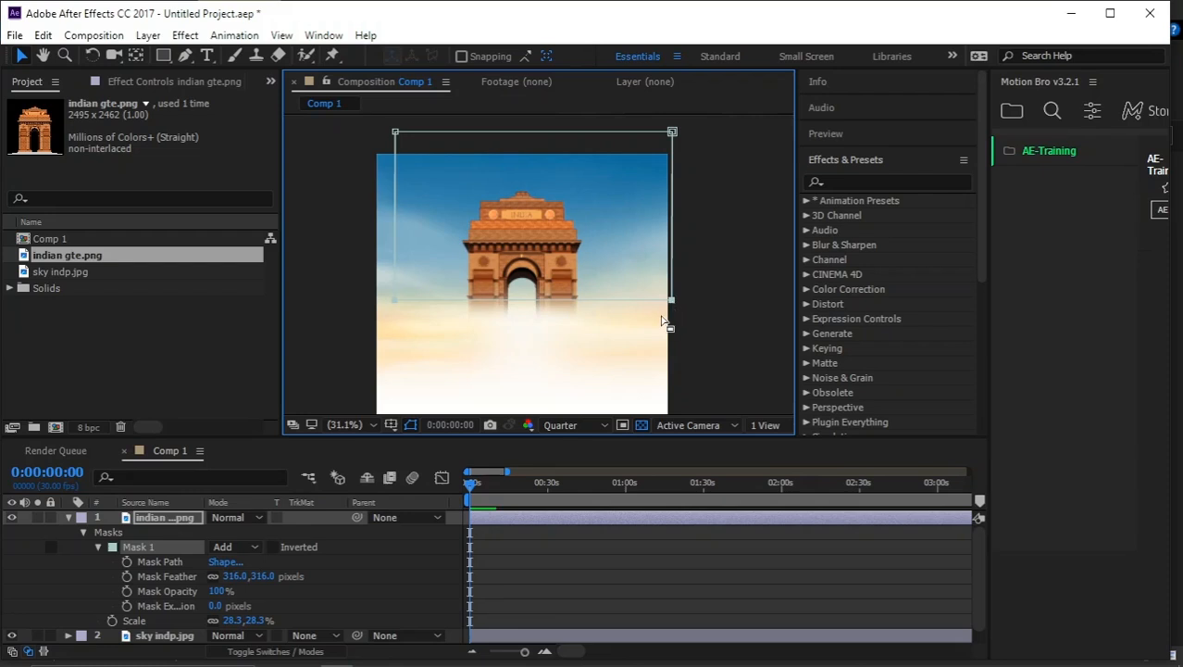
left_click_drag(270, 575, 286, 575)
left_click(317, 332)
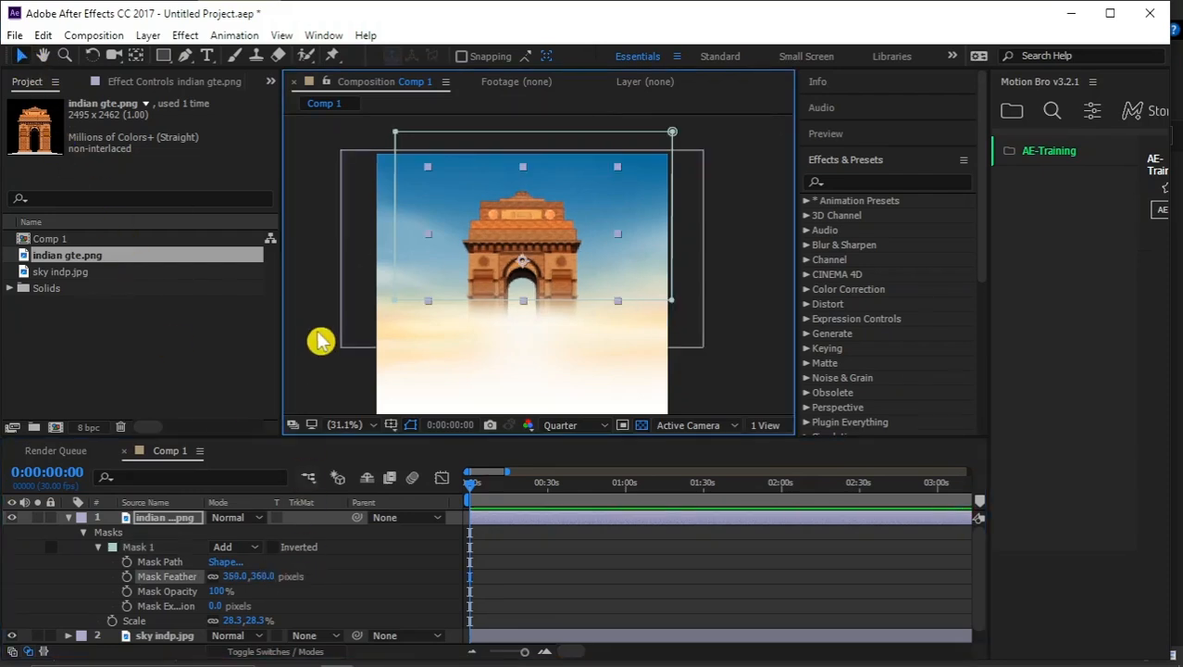
- Collapse the India Gate layer's properties and deselect the layer
left_click(137, 518)
left_click(69, 518)
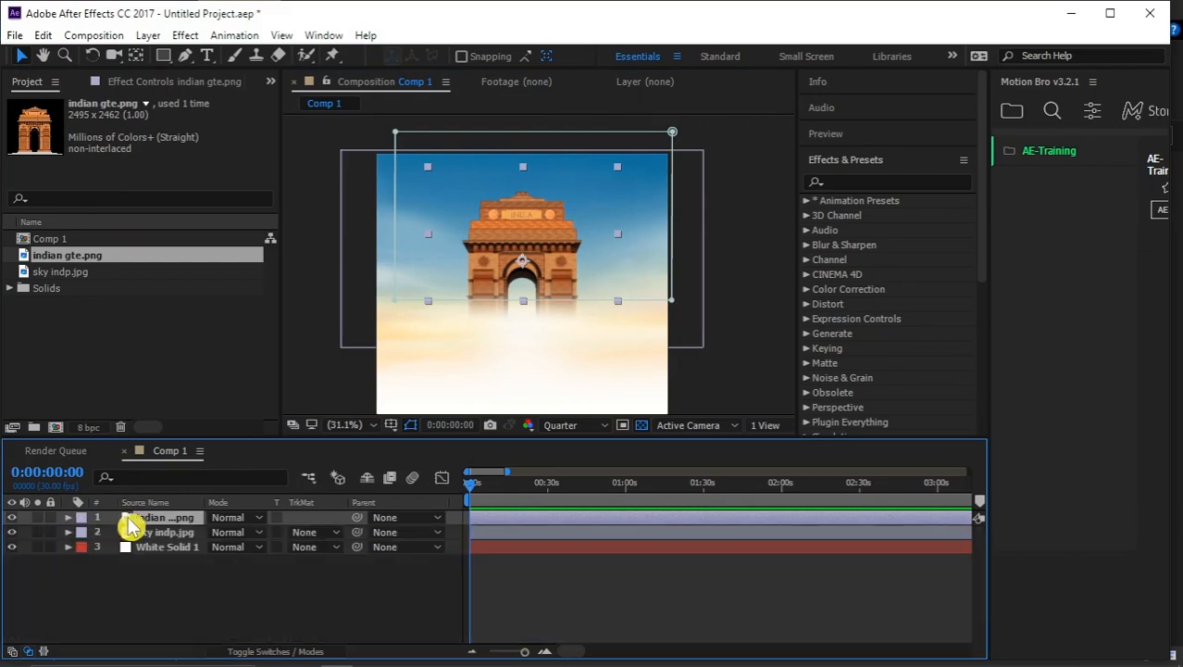
left_click(335, 396)
left_click(519, 243)
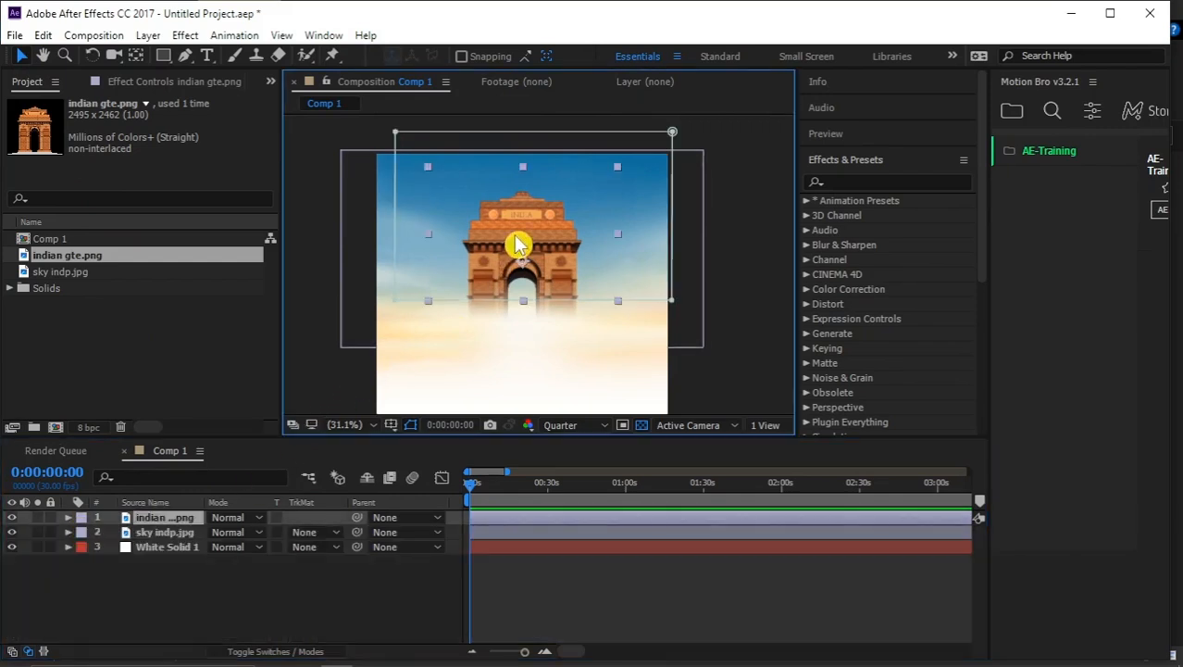
left_click_drag(518, 243, 542, 263)
left_click(723, 317)
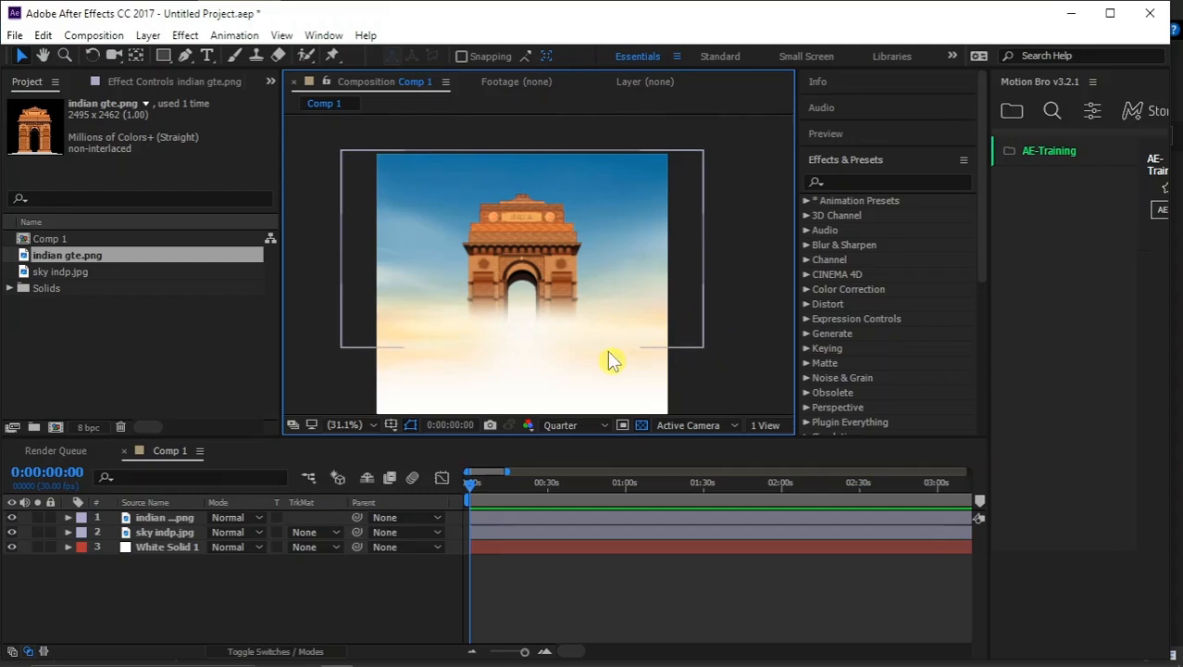
- Set the composition's preview resolution to Third
key("space")
left_click_drag(607, 351, 608, 312)
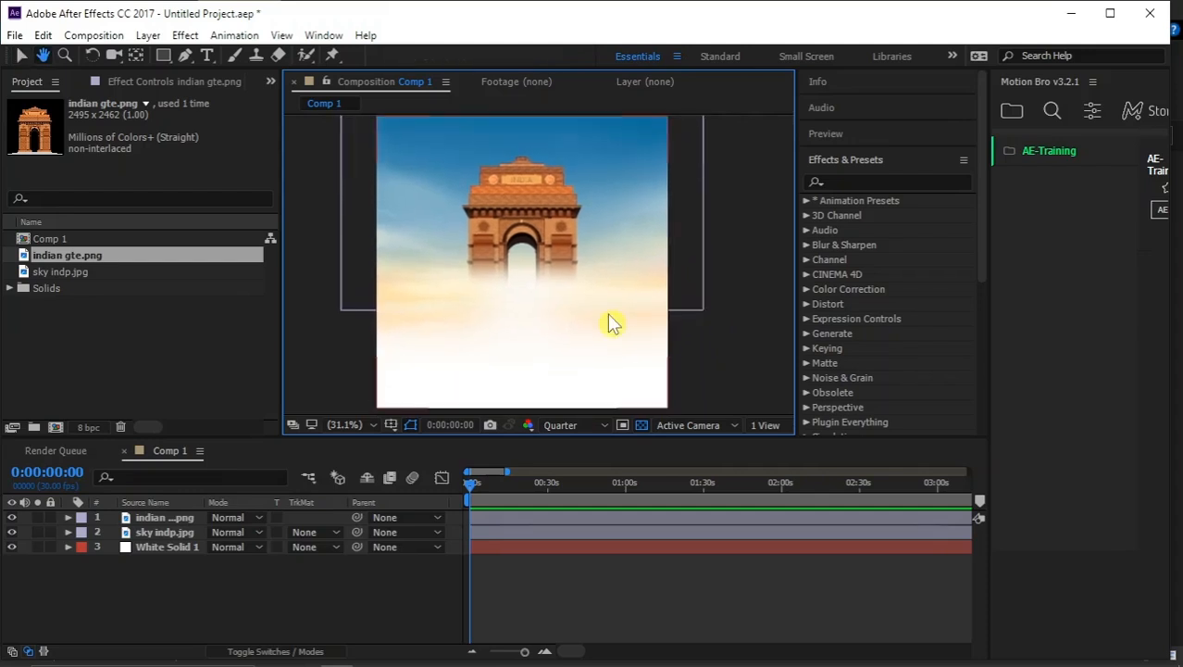
left_click(579, 426)
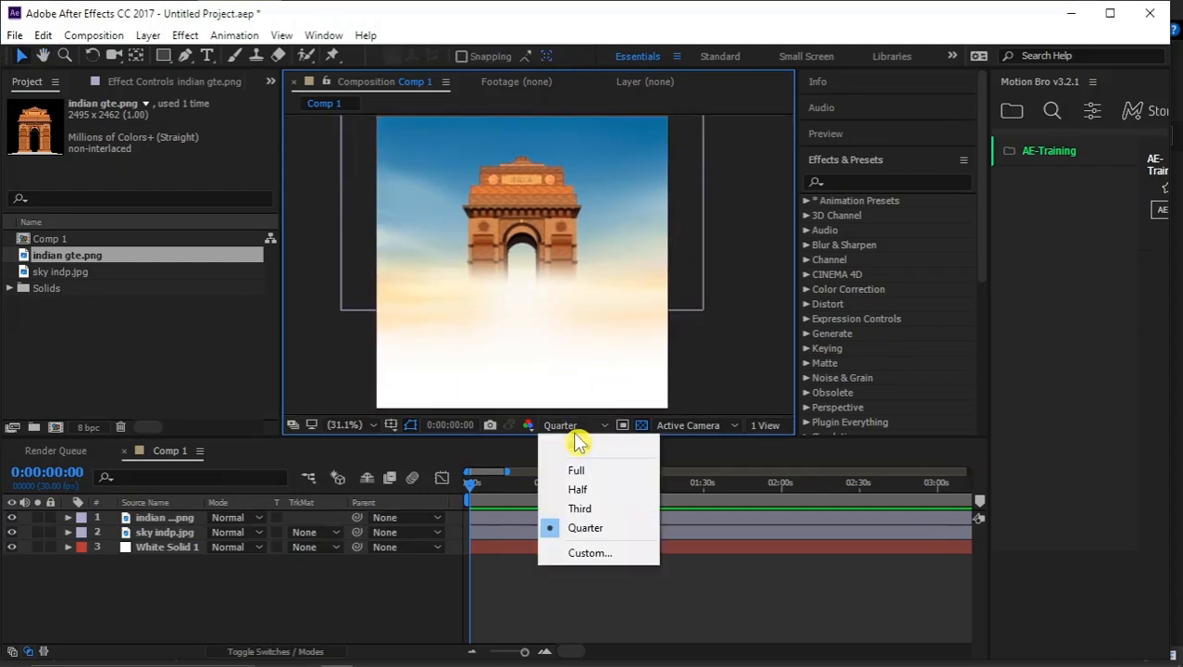
left_click(585, 513)
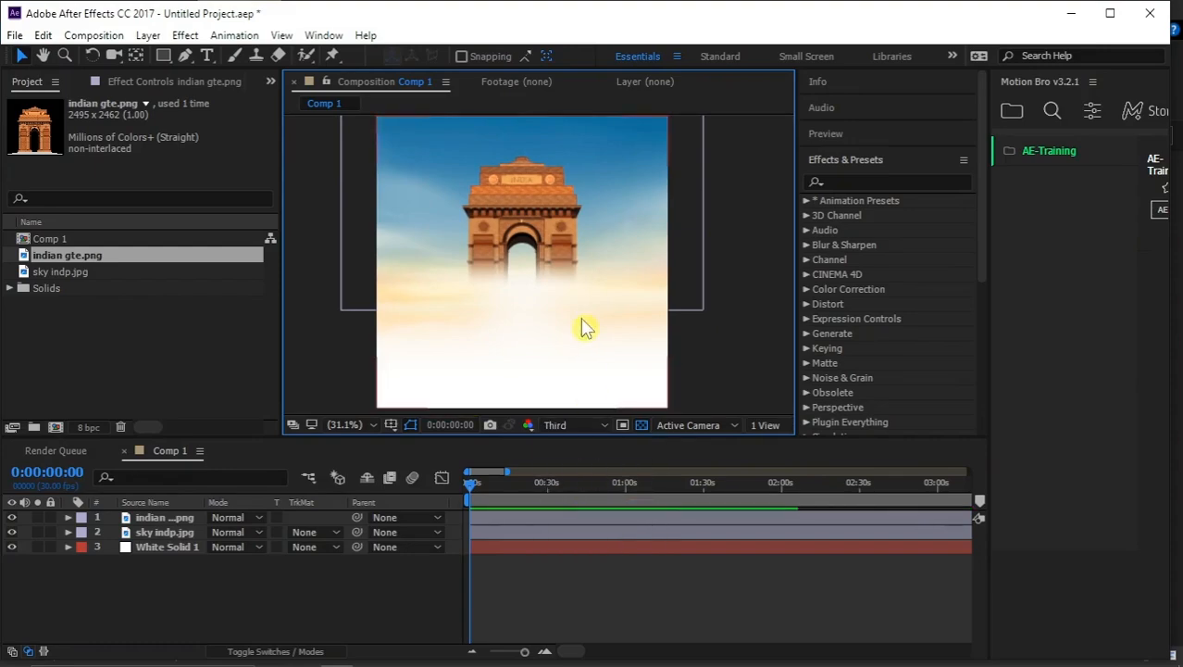
- Import Red-fort s.png from the file folder and place it above the India Gate layer in the timeline
key("alt+Tab")
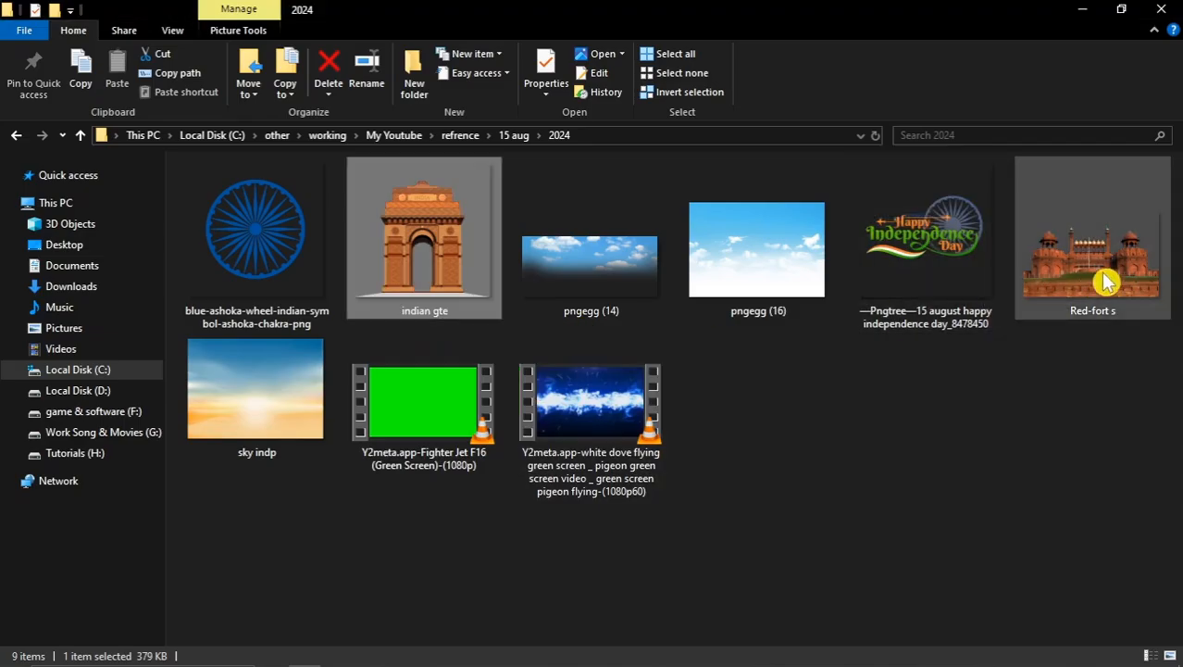
left_click_drag(1105, 280, 124, 346)
key("alt+Tab")
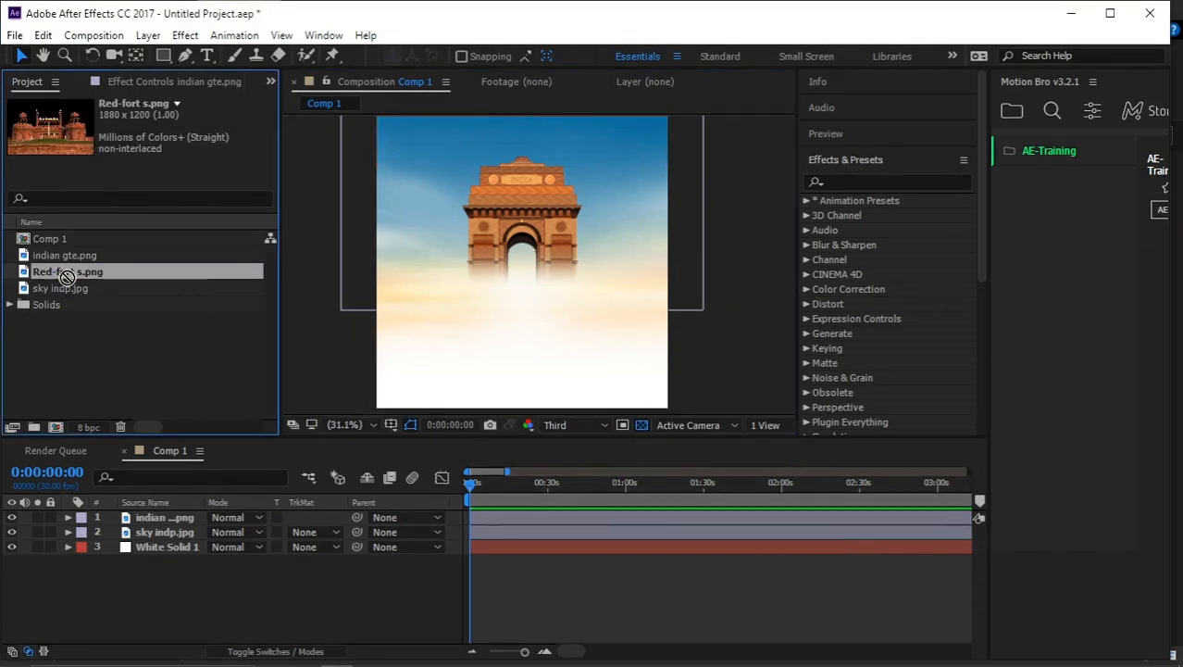
left_click_drag(67, 275, 157, 518)
- Scale the Red Fort image to 50.5% and position it in front of the lower part of the India Gate
key("s")
left_click_drag(267, 532, 220, 537)
left_click_drag(518, 298, 524, 314)
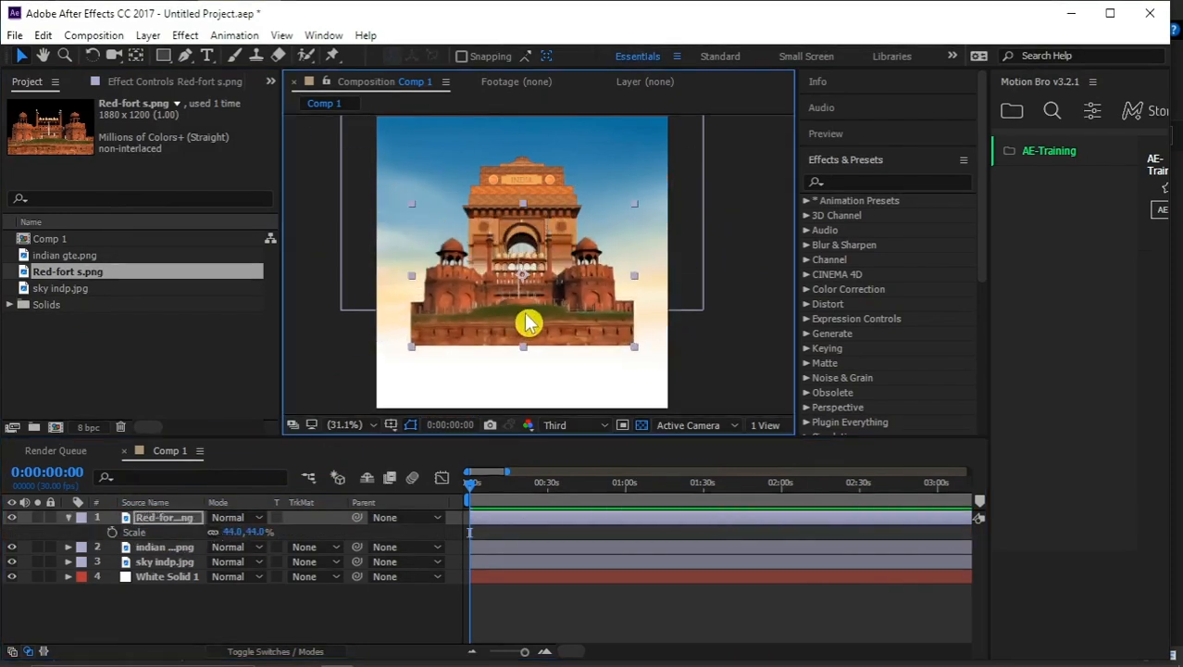
left_click_drag(634, 347, 651, 358)
left_click_drag(600, 315, 601, 320)
- Draw a rectangular mask over the upper part of the Red Fort and feather it by 314 pixels
left_click(164, 57)
mouse_move(356, 138)
left_mouse_down()
mouse_move(682, 317)
mouse_move(721, 316)
mouse_move(710, 314)
left_mouse_up()
left_click(98, 547)
left_click_drag(229, 578, 510, 572)
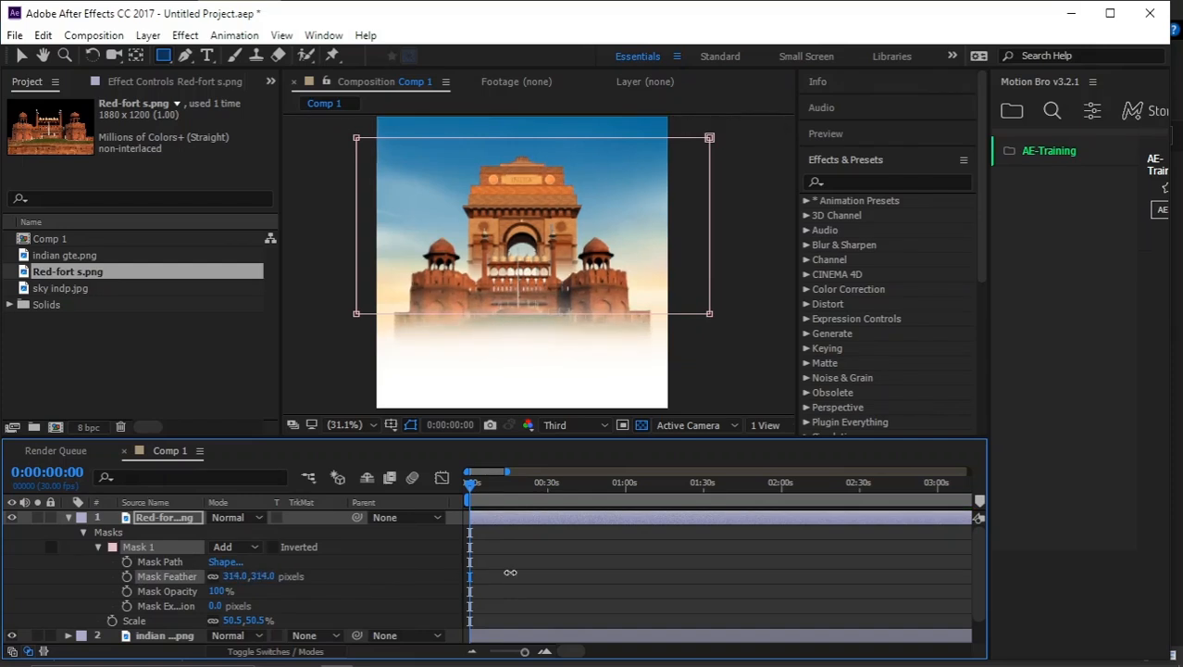
- Raise the lower edge of the Red Fort mask and set its feather to about 300 pixels
key("v")
left_click_drag(710, 313, 709, 297)
left_click_drag(260, 576, 238, 577)
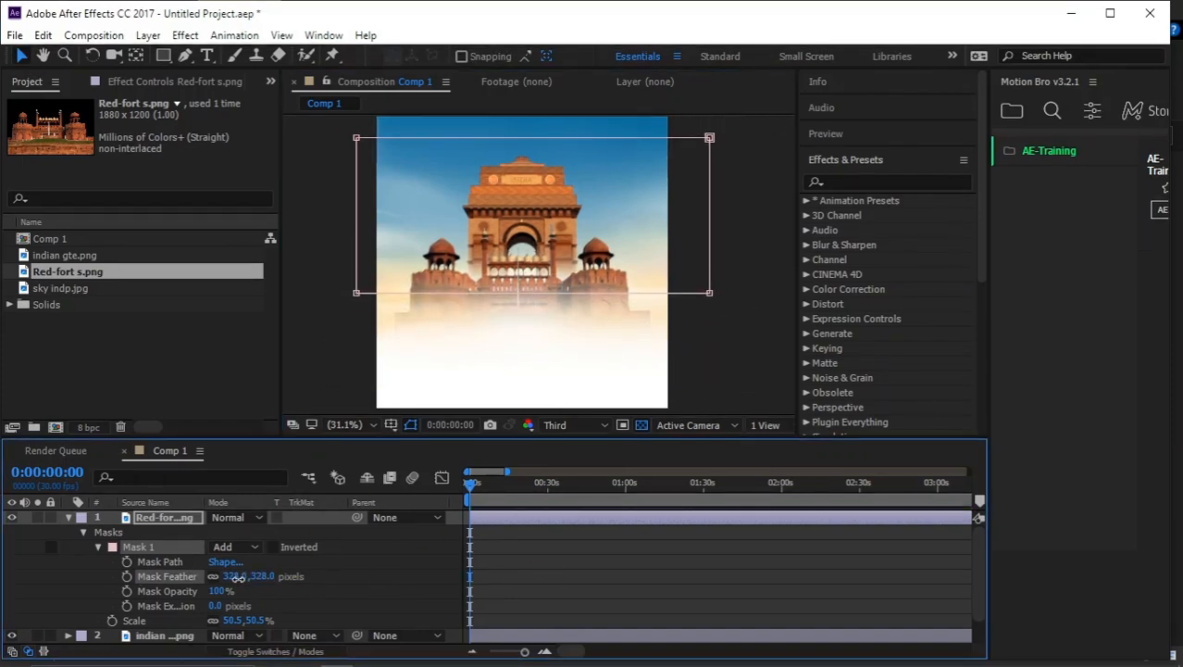
left_click_drag(357, 294, 357, 288)
left_click(20, 56)
left_click(319, 213)
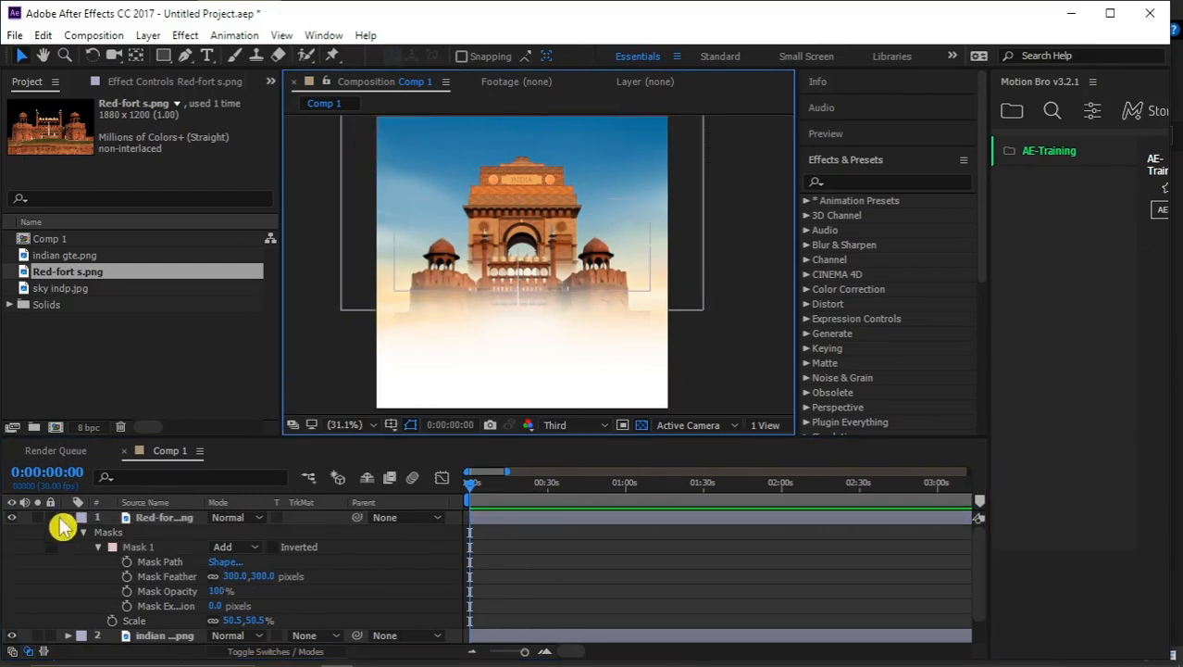
- Collapse the Red Fort layer's properties and leave all layers deselected
left_click(69, 517)
left_click_drag(598, 293, 585, 296)
left_click(585, 296)
left_click(174, 519)
left_click(174, 534)
left_click(179, 593)
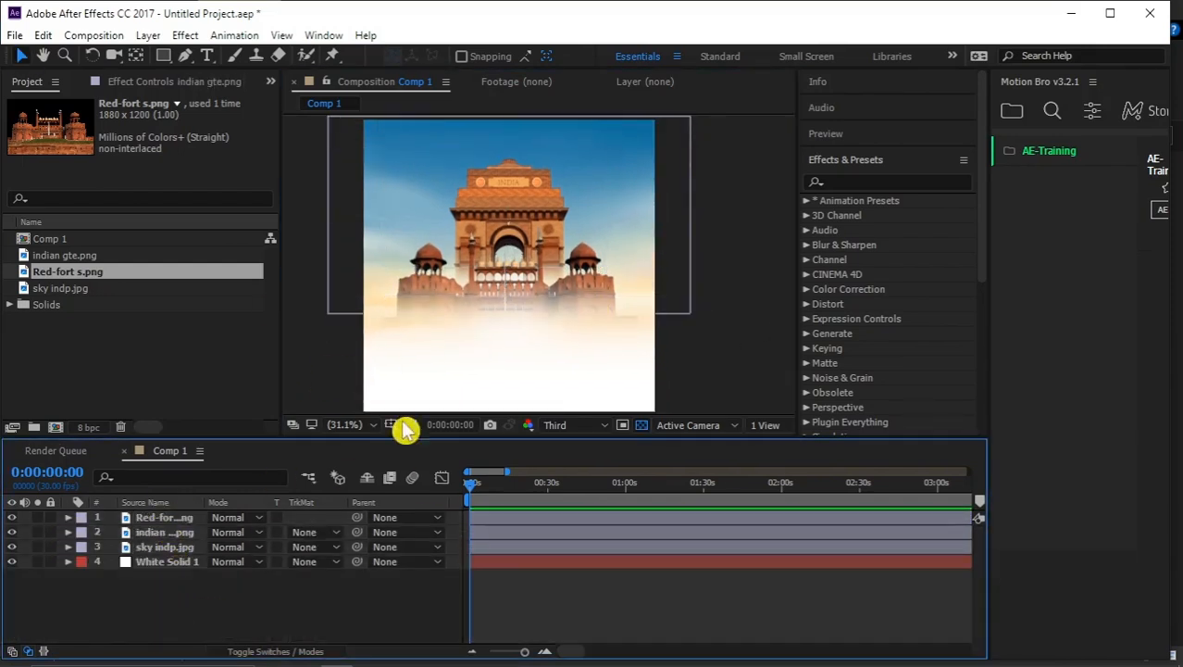
left_click(448, 371)
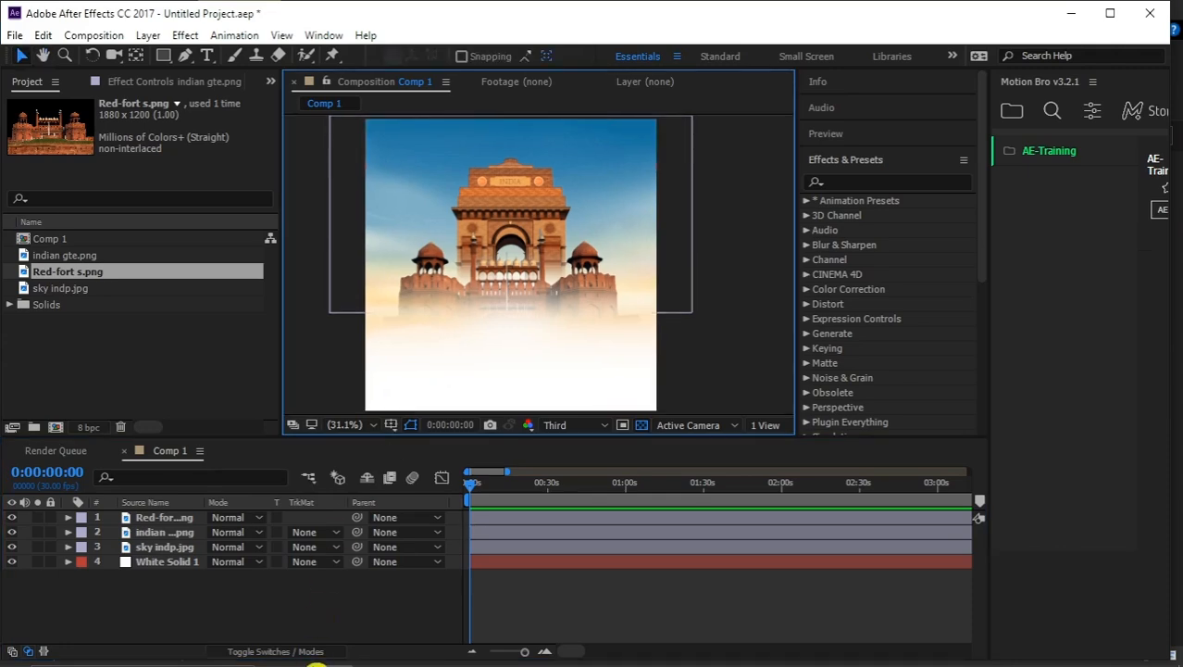
- Import the Pngtree "15 august happy independence day" image from the file folder and place it at the top of the layer stack
left_click(154, 386)
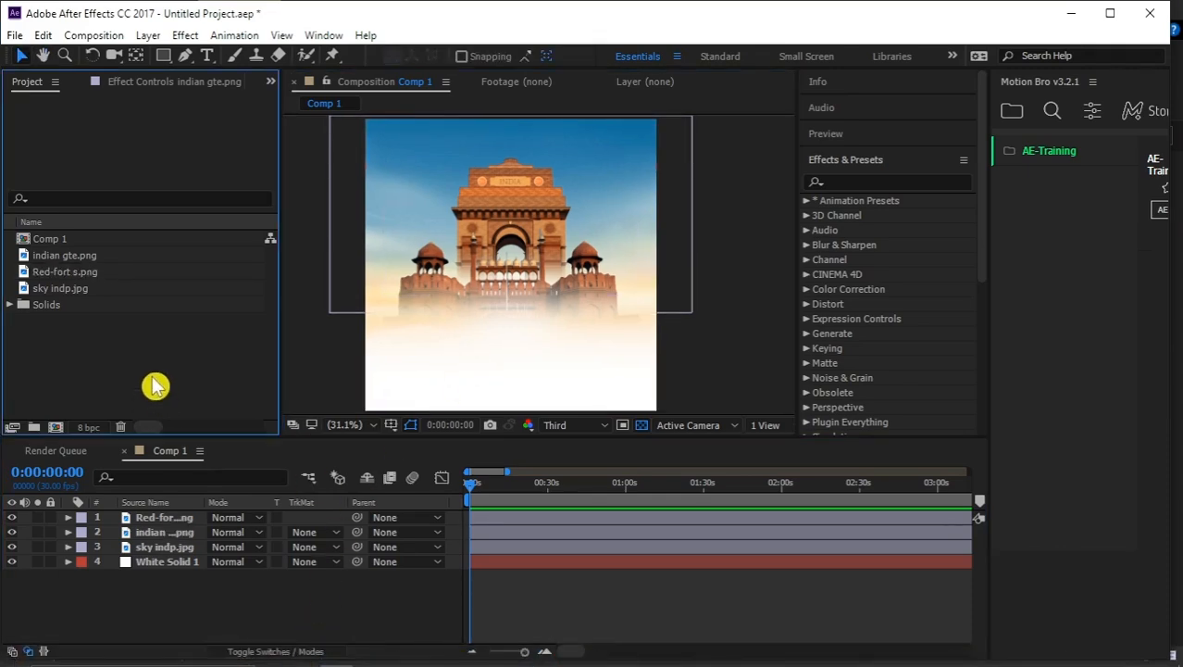
key("alt+Tab")
left_click_drag(914, 231, 80, 385)
key("alt+Tab")
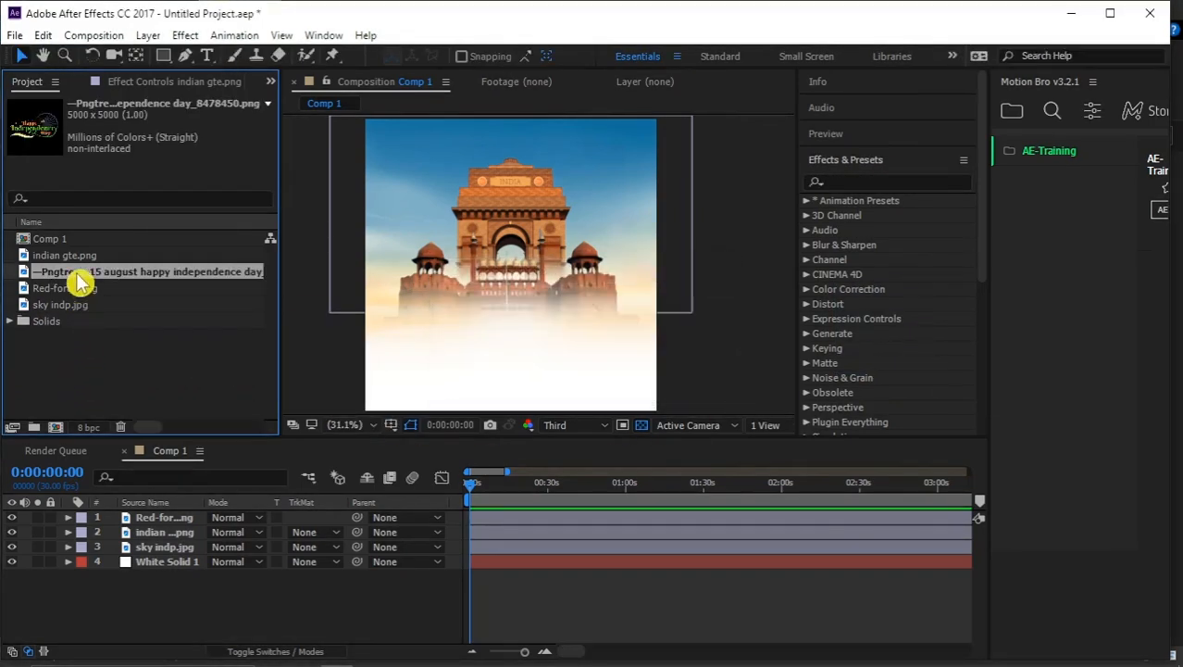
left_click_drag(80, 271, 181, 512)
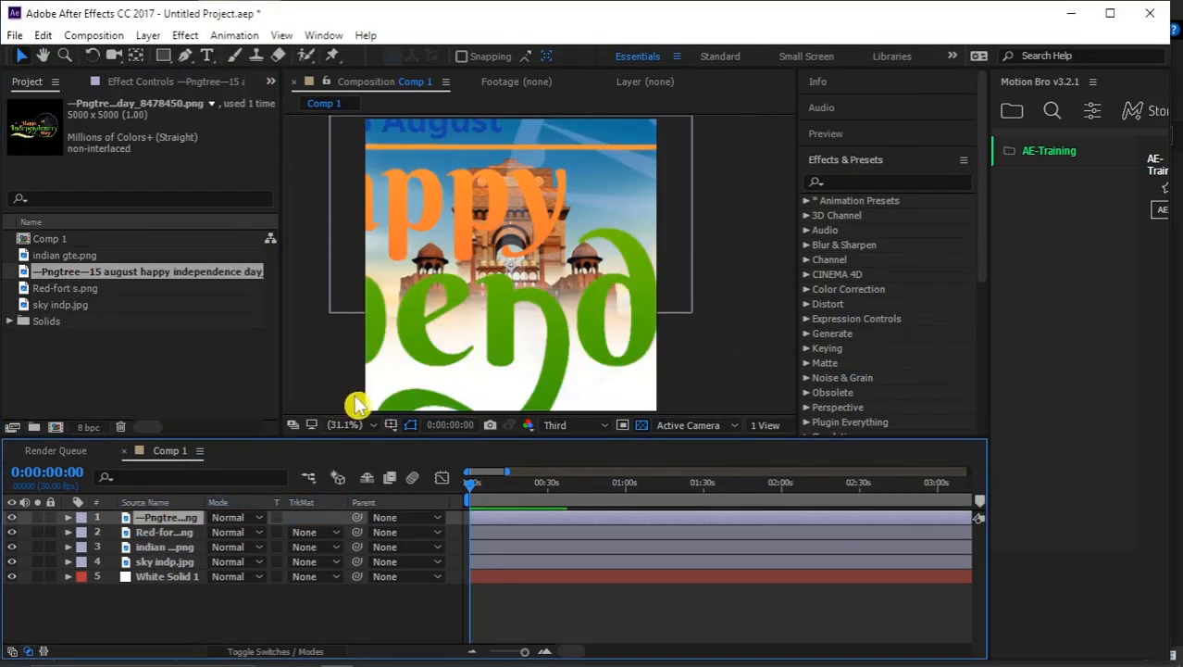
- Scale the Happy Independence Day image to 15% and move it down onto the white area below the monuments
key("s")
left_click_drag(264, 532, 208, 553)
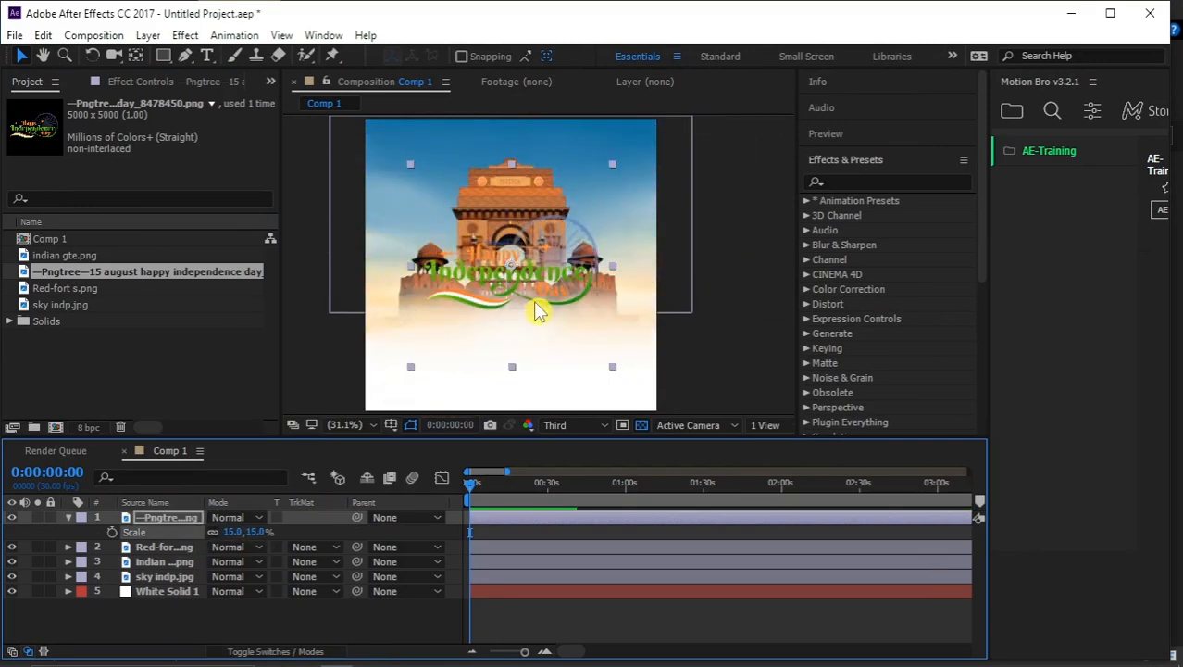
left_click_drag(534, 296, 574, 361)
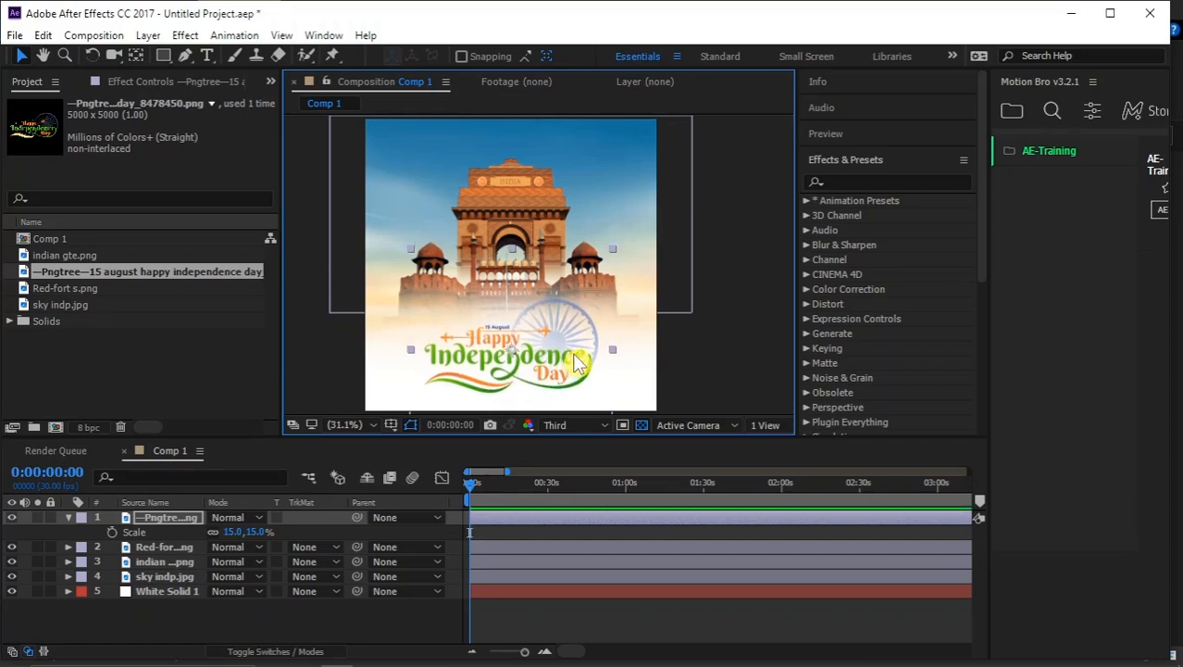
left_click(326, 376)
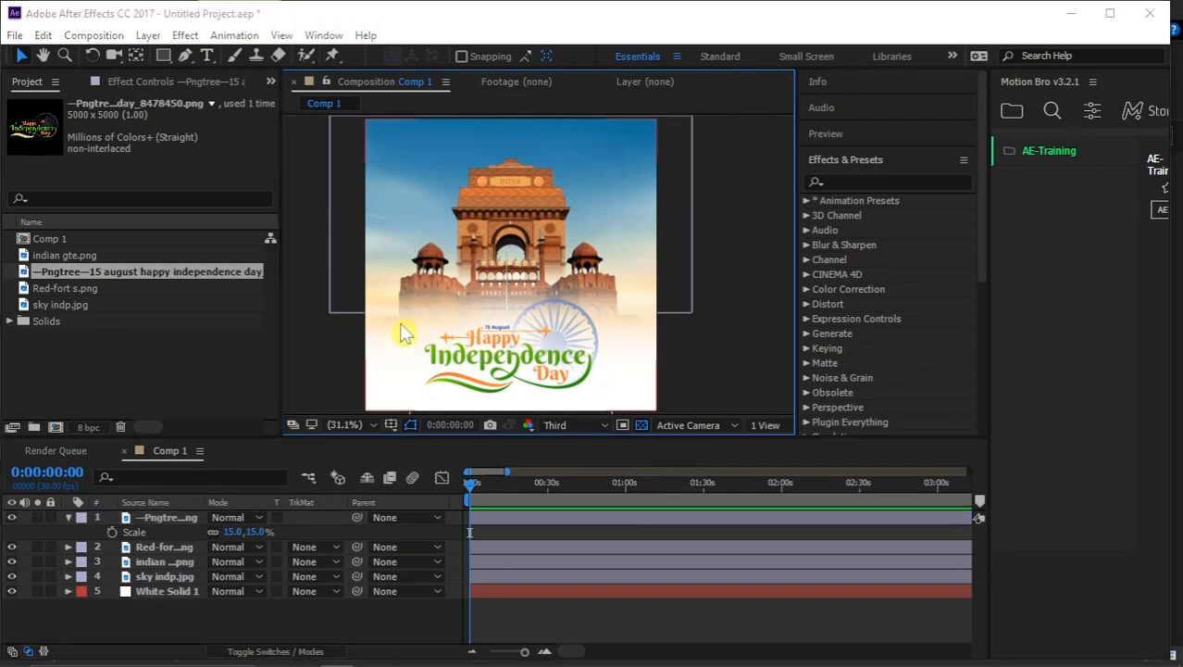
- Import the blue Ashoka wheel PNG from the file folder, place it as the top layer, and reveal its Scale property
key("alt+Tab")
left_click_drag(264, 243, 167, 378)
key("alt+Tab")
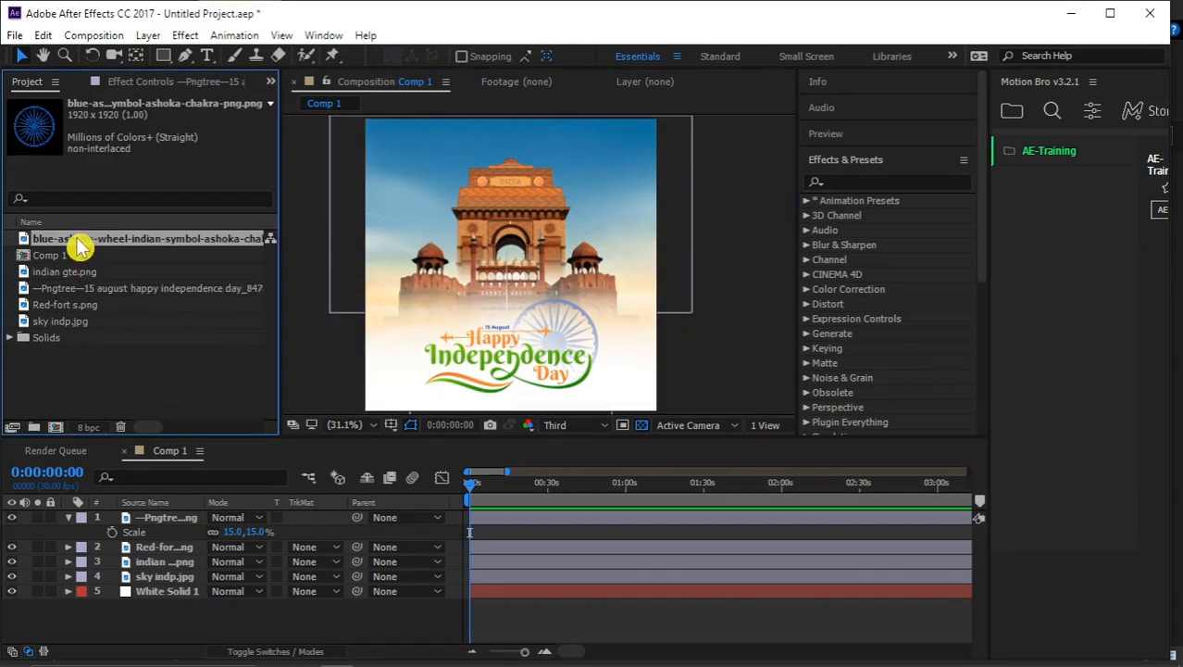
left_click_drag(82, 245, 163, 520)
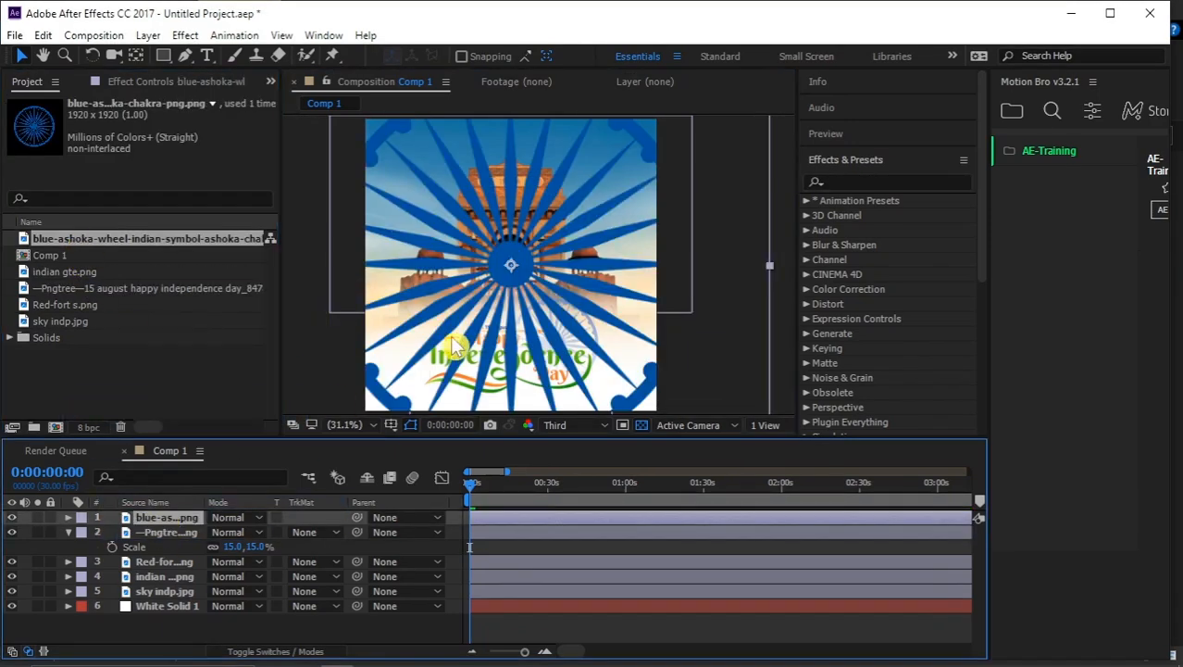
key("s")
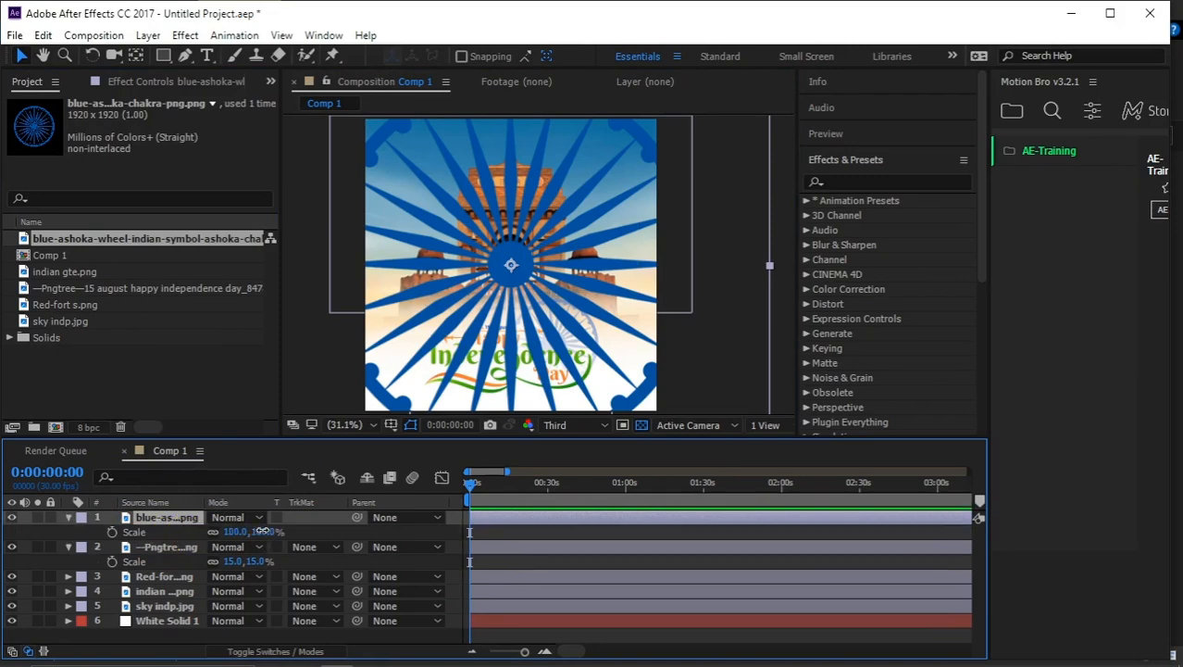
- Scale the Ashoka wheel down to 56% and nudge it upward so it sits behind the monuments' height
left_click_drag(262, 531, 228, 533)
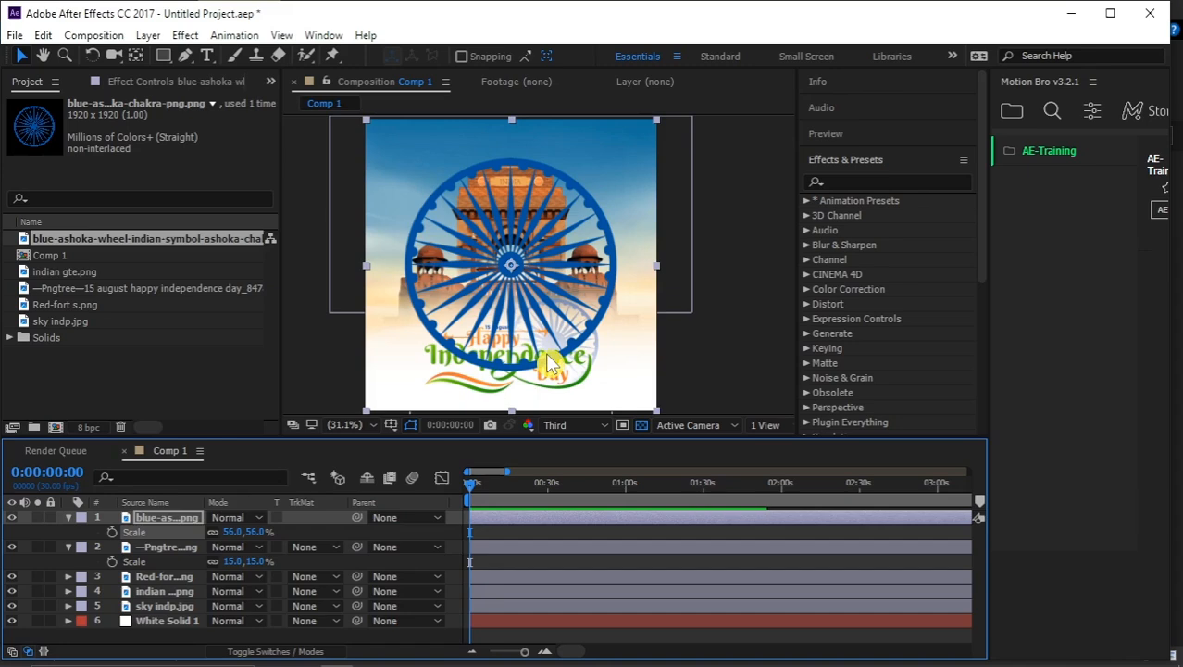
key("Up")
key("Up")
key("Up")
key("Up")
key("Up")
key("Up")
key("Up")
key("Up")
key("Up")
key("Up")
key("Up")
key("Up")
key("Up")
key("Up")
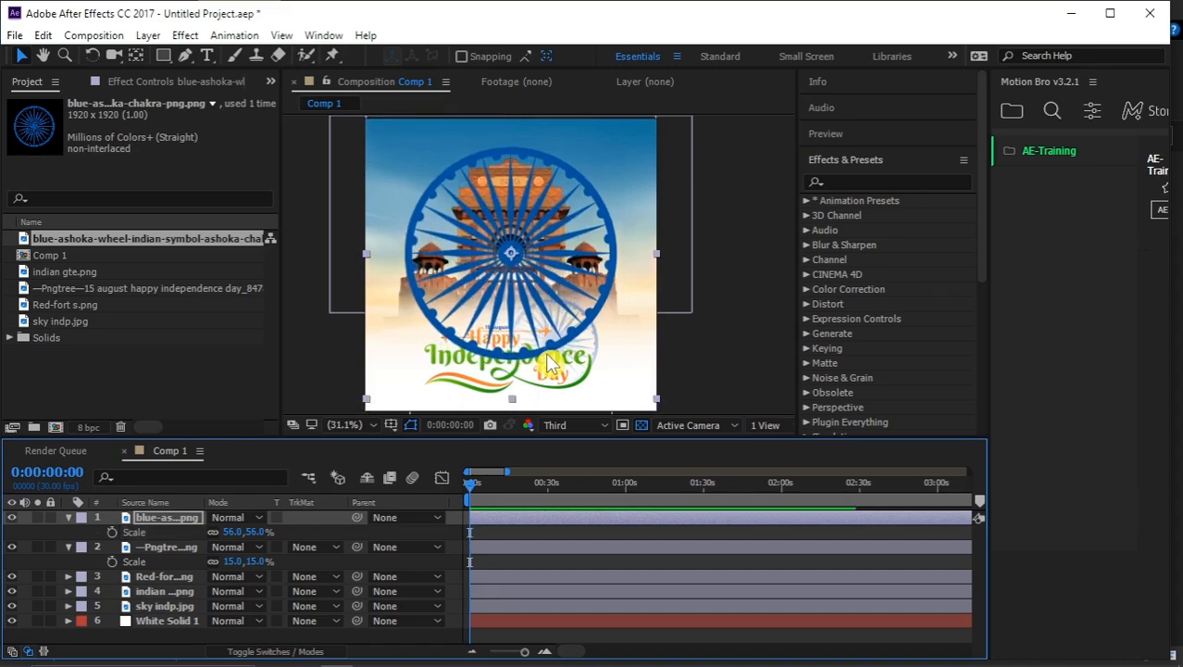
key("Up")
key("Up")
key("Up")
key("Up")
key("Up")
key("Up")
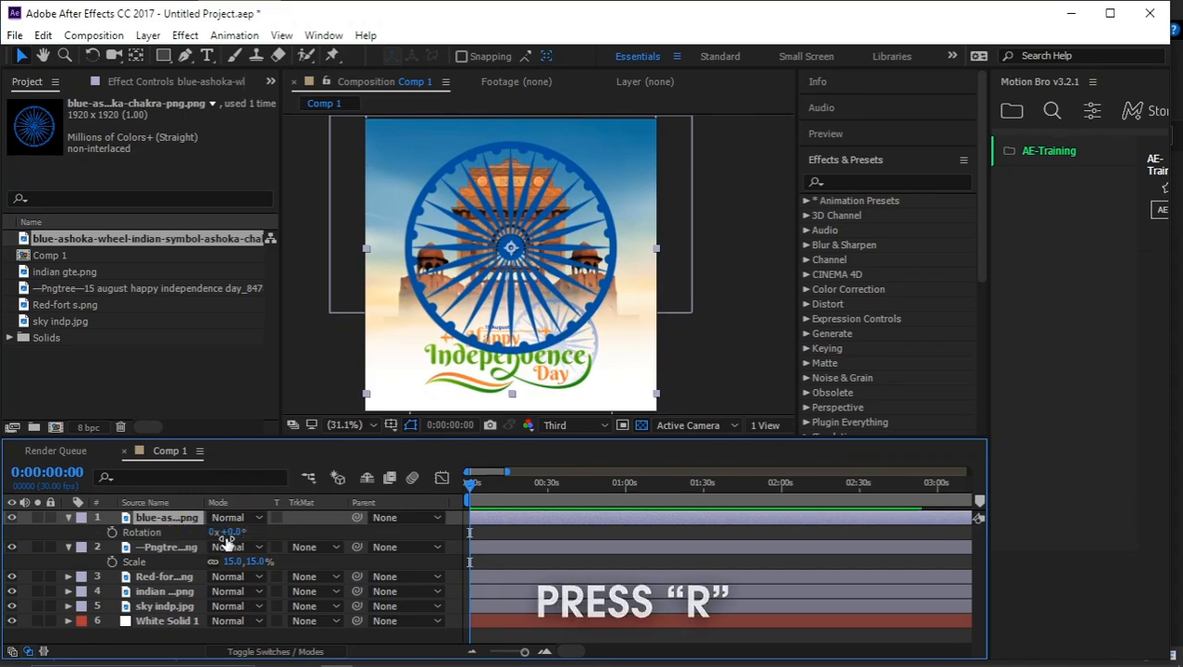
- Add the expression time*7 to the Ashoka wheel's Rotation, preview the spin, and return the playhead to the start
left_click(112, 533, "alt")
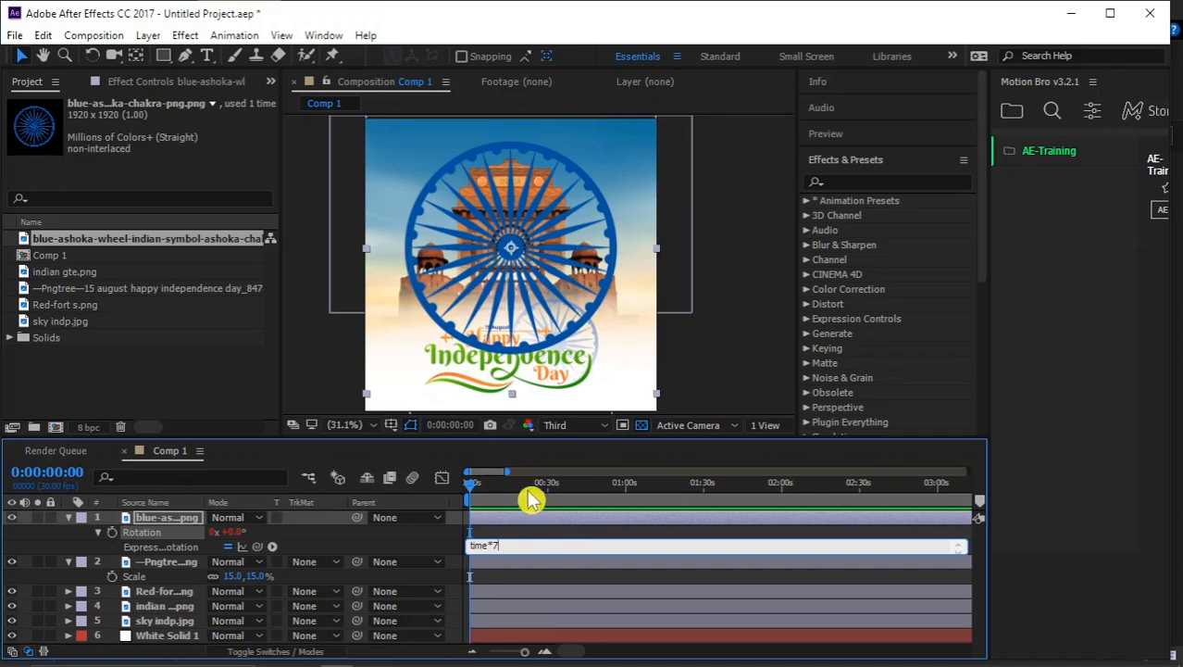
left_click(475, 495)
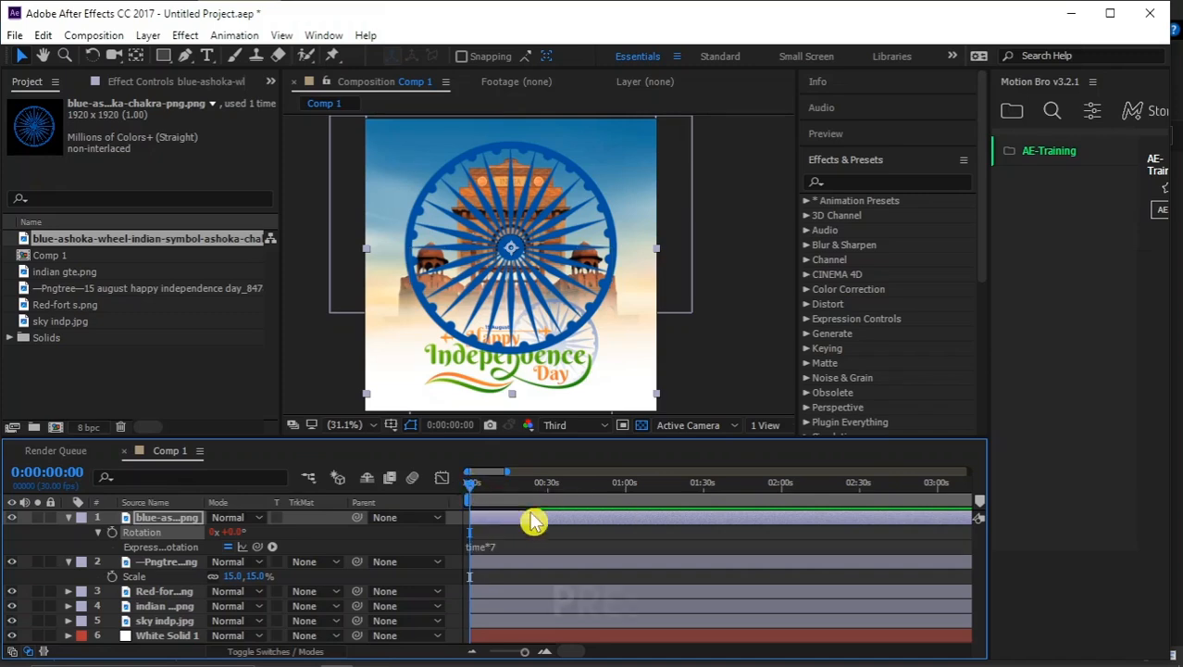
left_click(597, 547)
key("space")
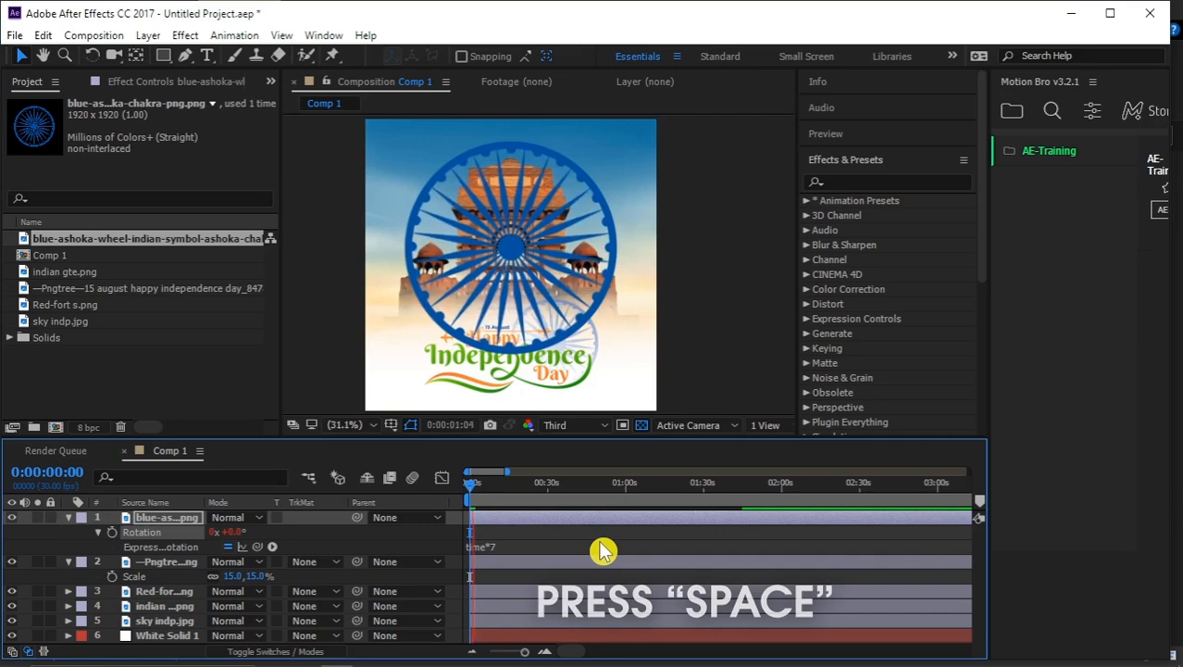
left_click_drag(494, 487, 454, 492)
key("space")
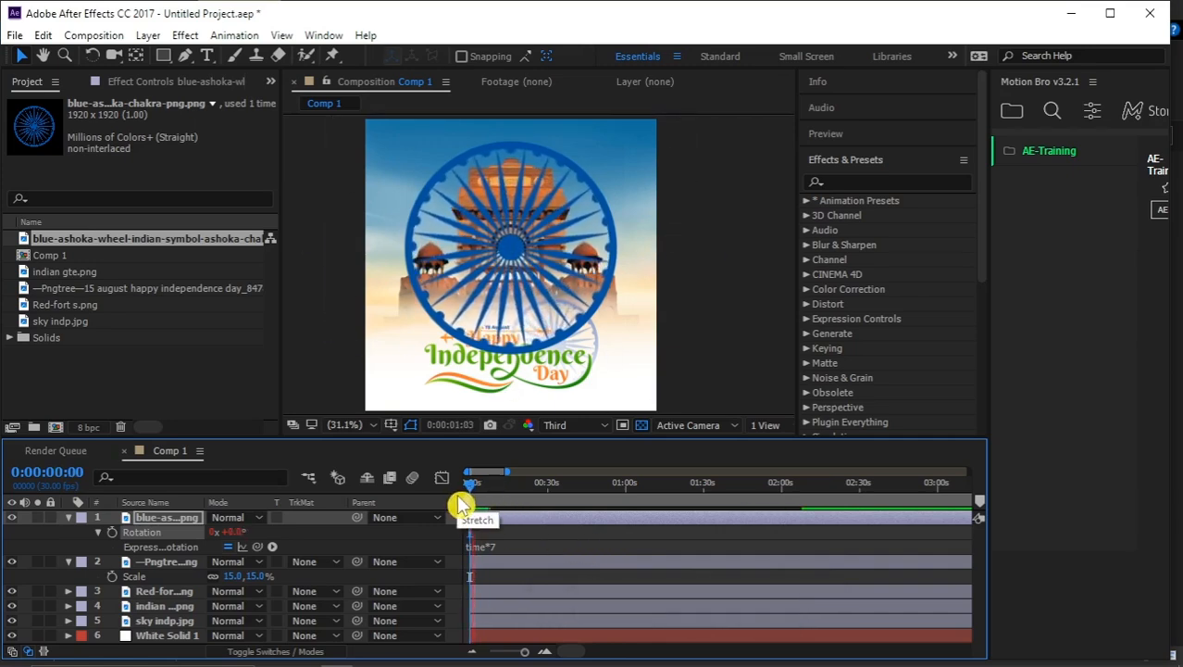
left_click_drag(479, 486, 461, 487)
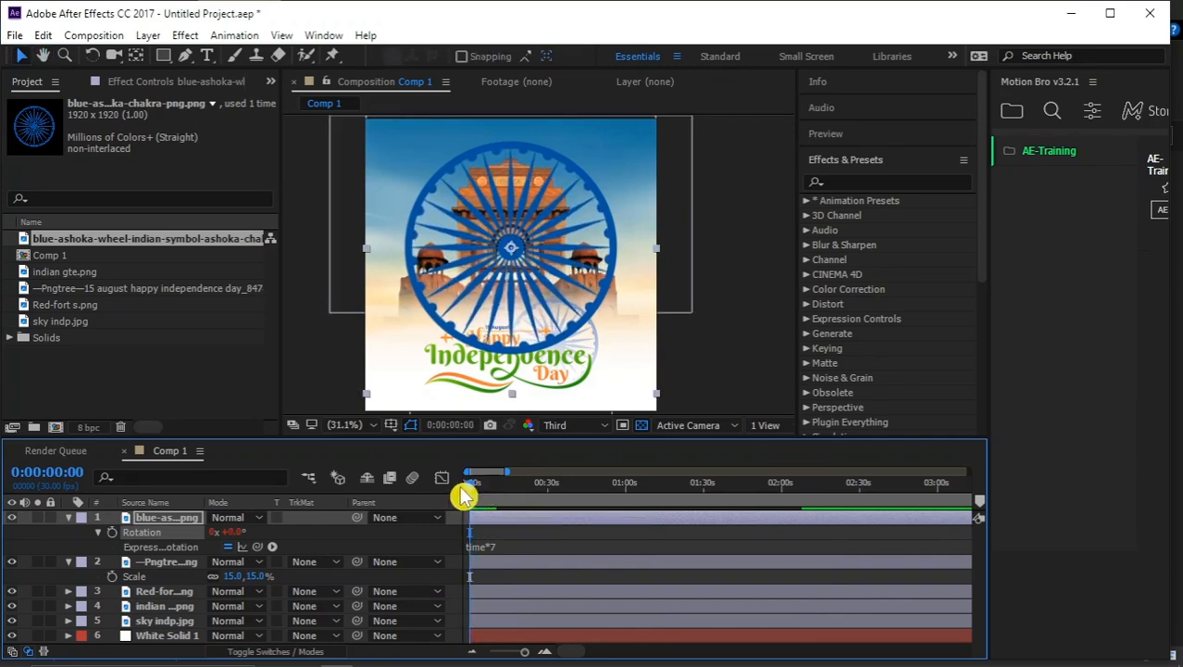
- Enlarge the Ashoka wheel slightly and pre-compose it as "chakri", moving all attributes into the new composition
left_click_drag(658, 394, 668, 406)
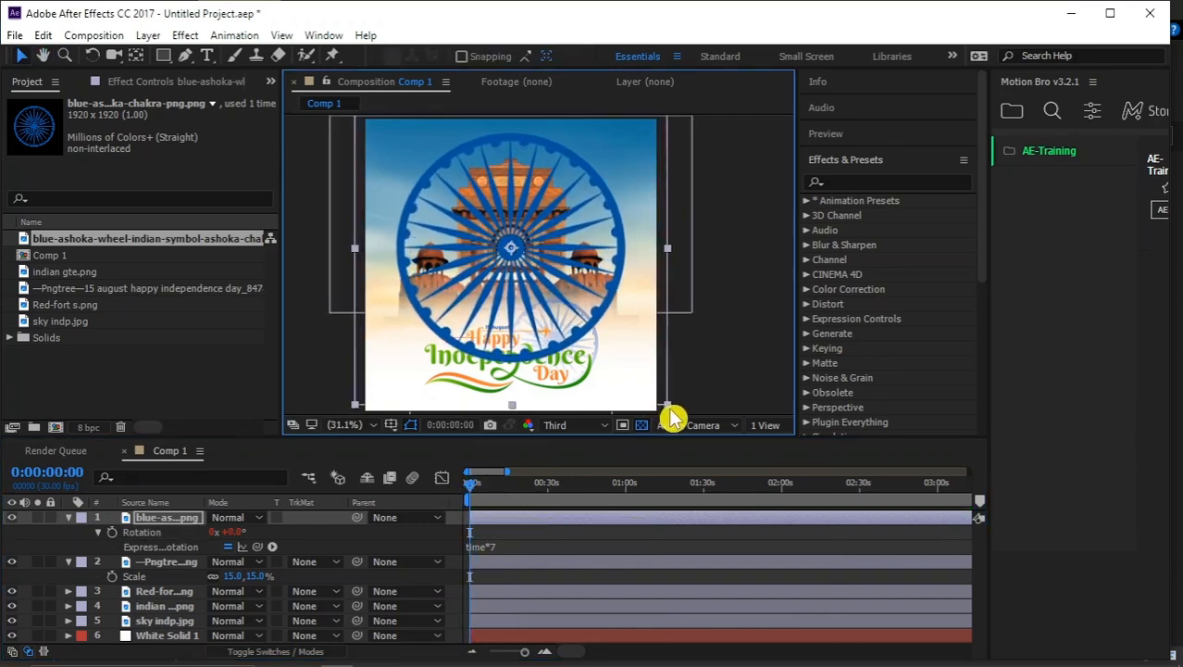
left_click(185, 522)
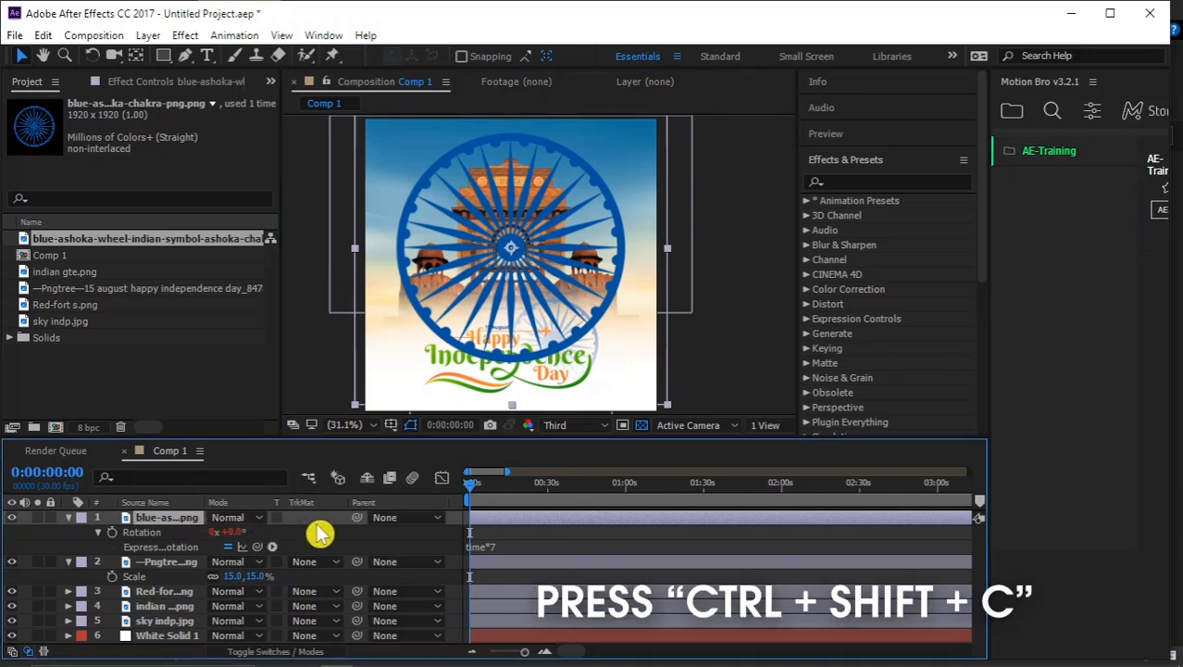
key("ctrl+shift+c")
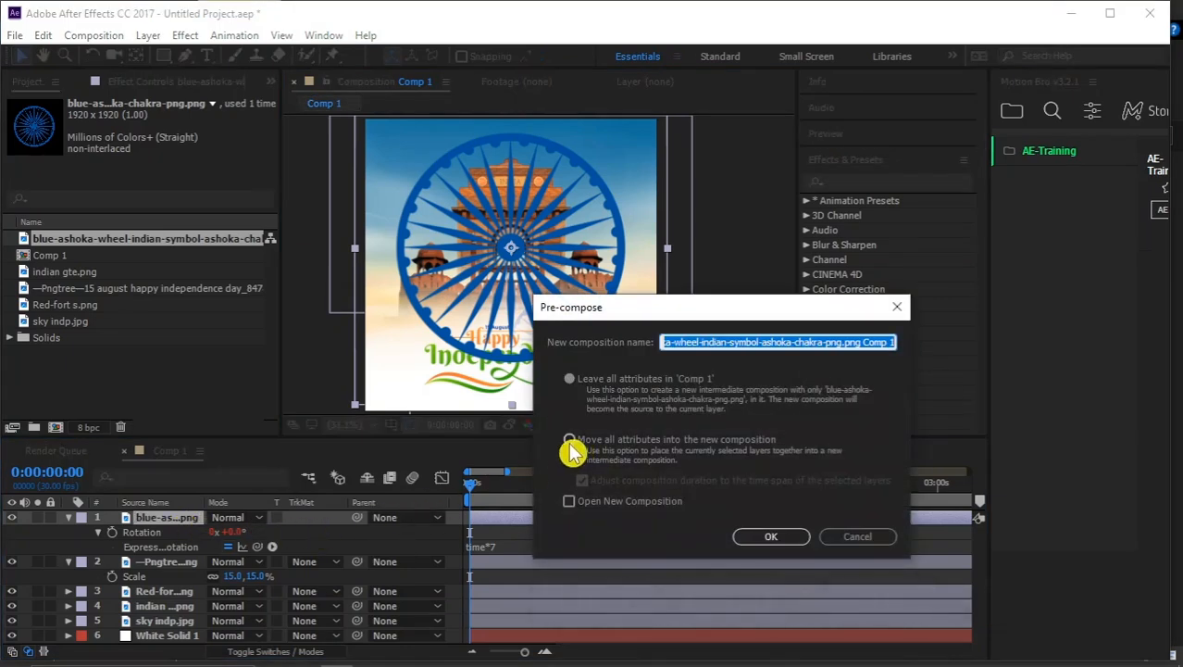
left_click(569, 441)
left_click(721, 340)
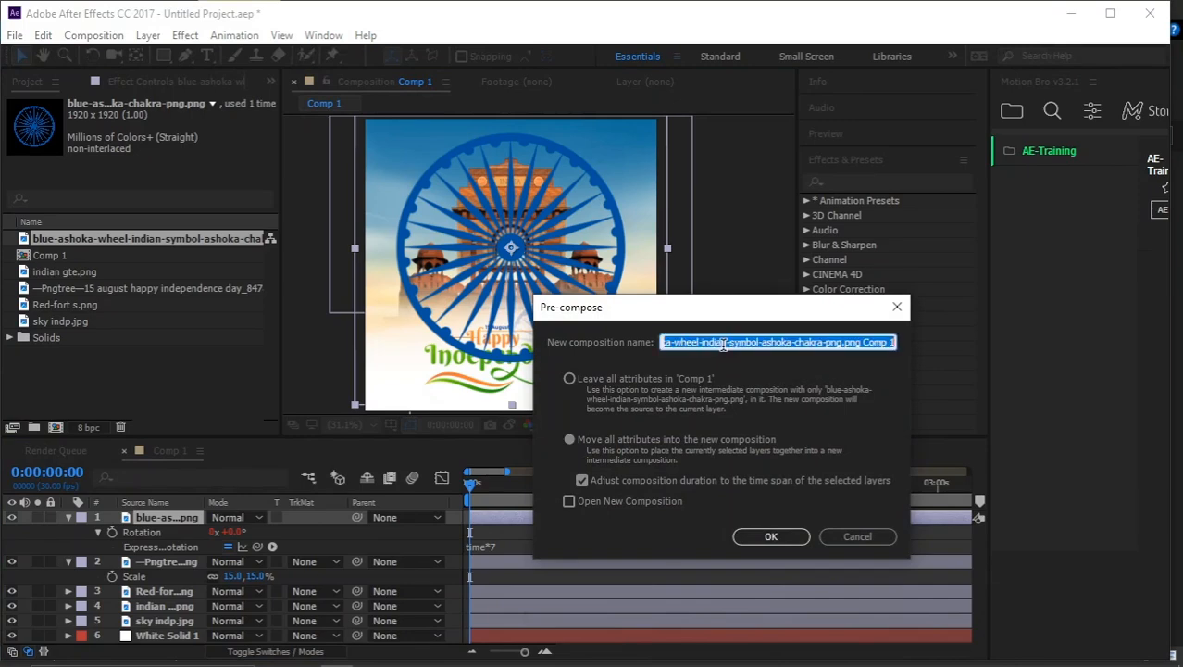
type("c")
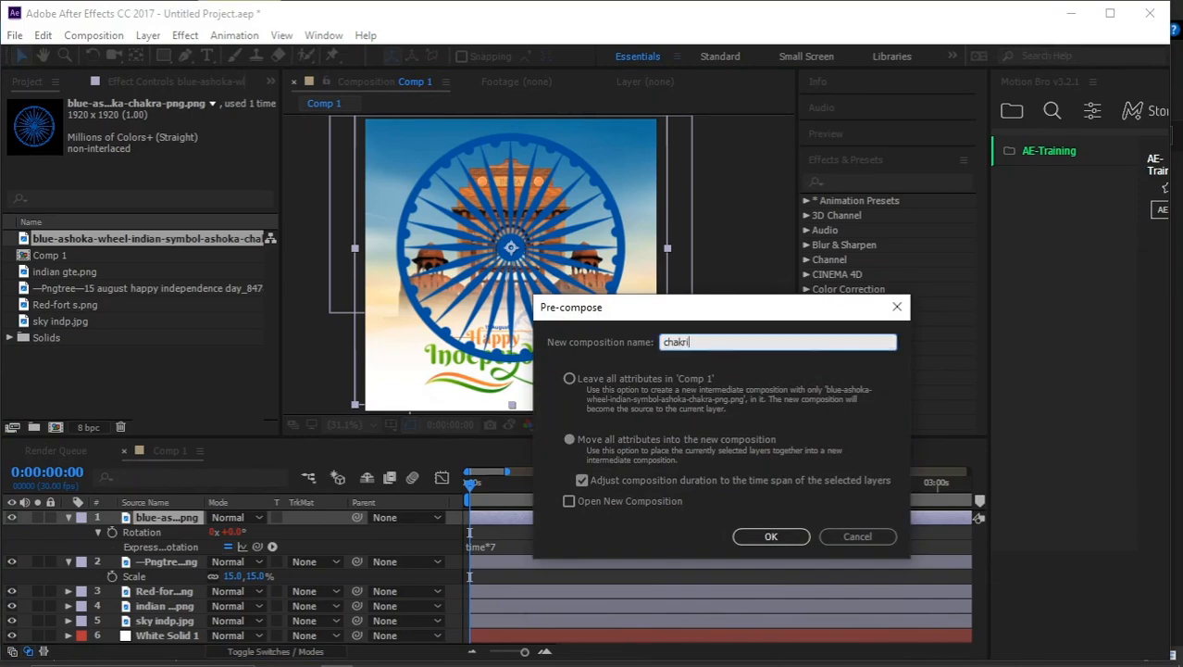
type("hakri")
left_click(770, 536)
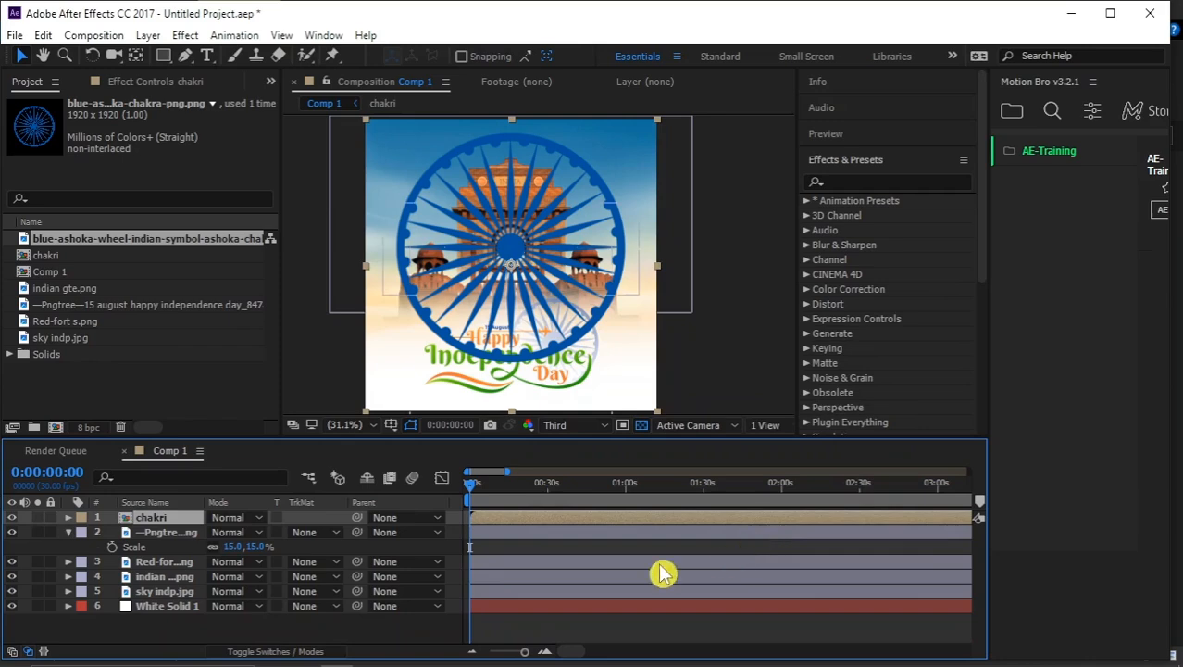
- Toggle the chakri layer's visibility off and on, and move the layer between the India Gate and sky layers
left_click(12, 517)
left_click(12, 518)
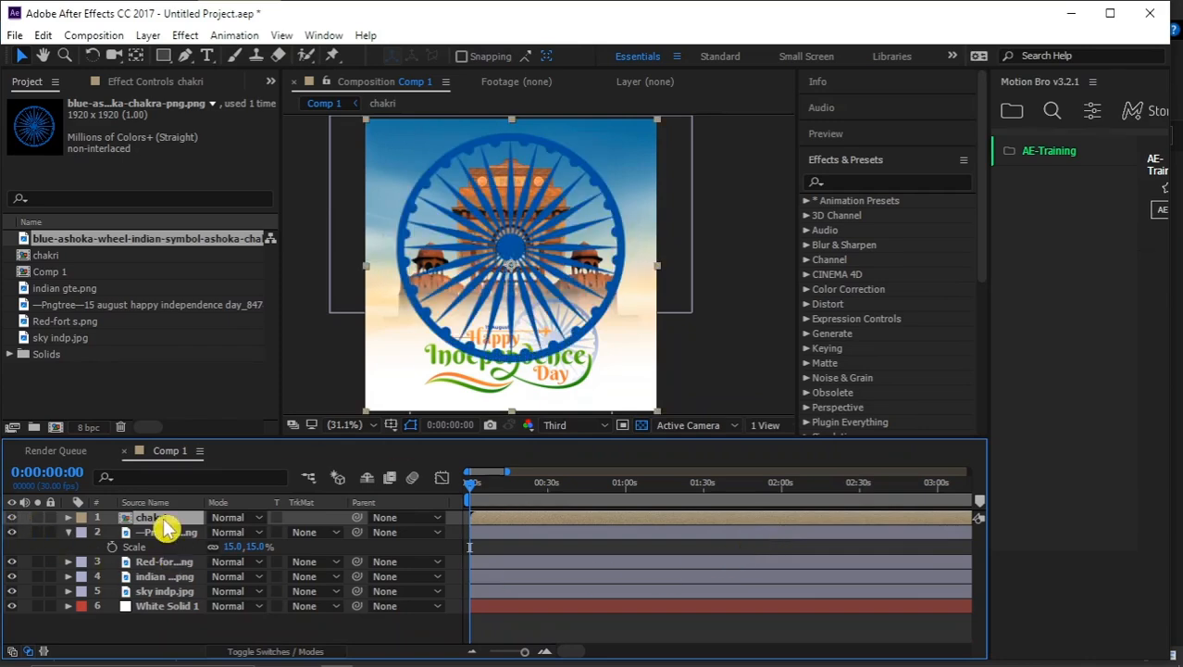
left_click_drag(163, 518, 170, 592)
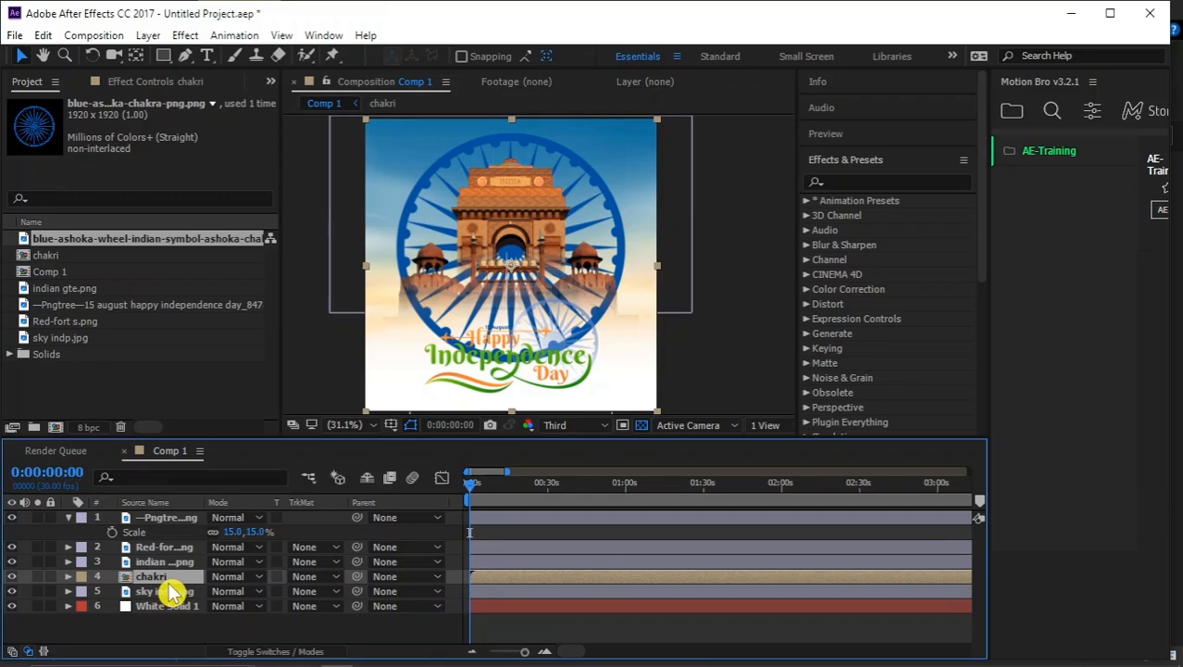
- Scale the chakri layer to 92% and nudge it slightly upward behind India Gate
key("s")
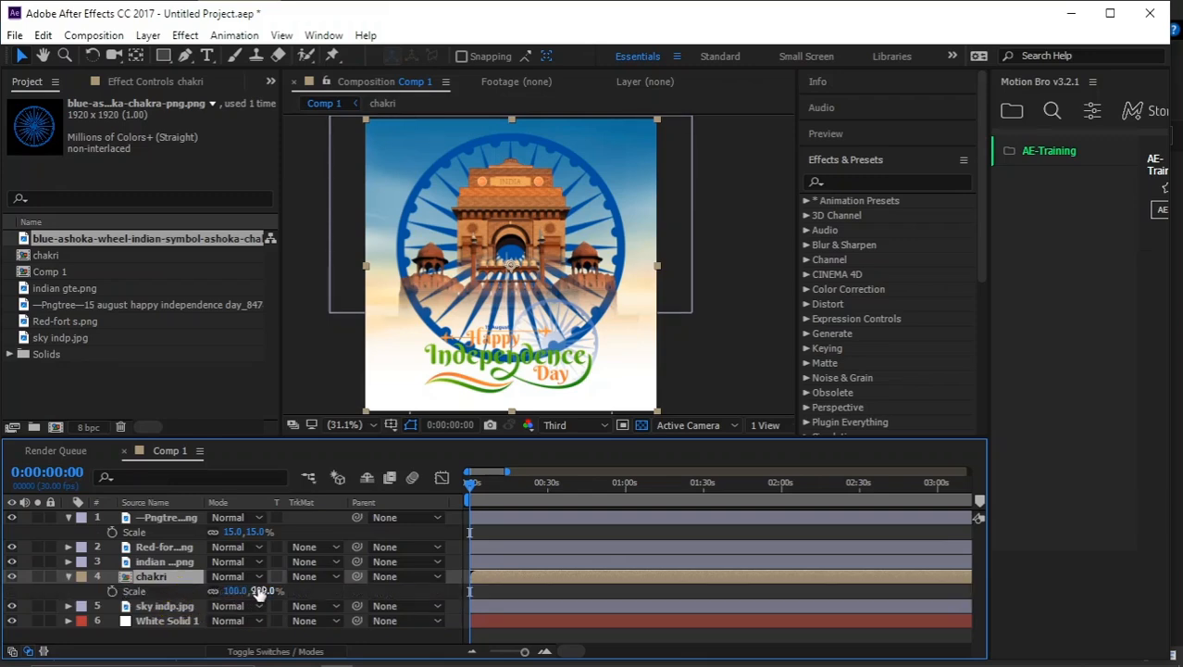
left_click_drag(259, 590, 252, 590)
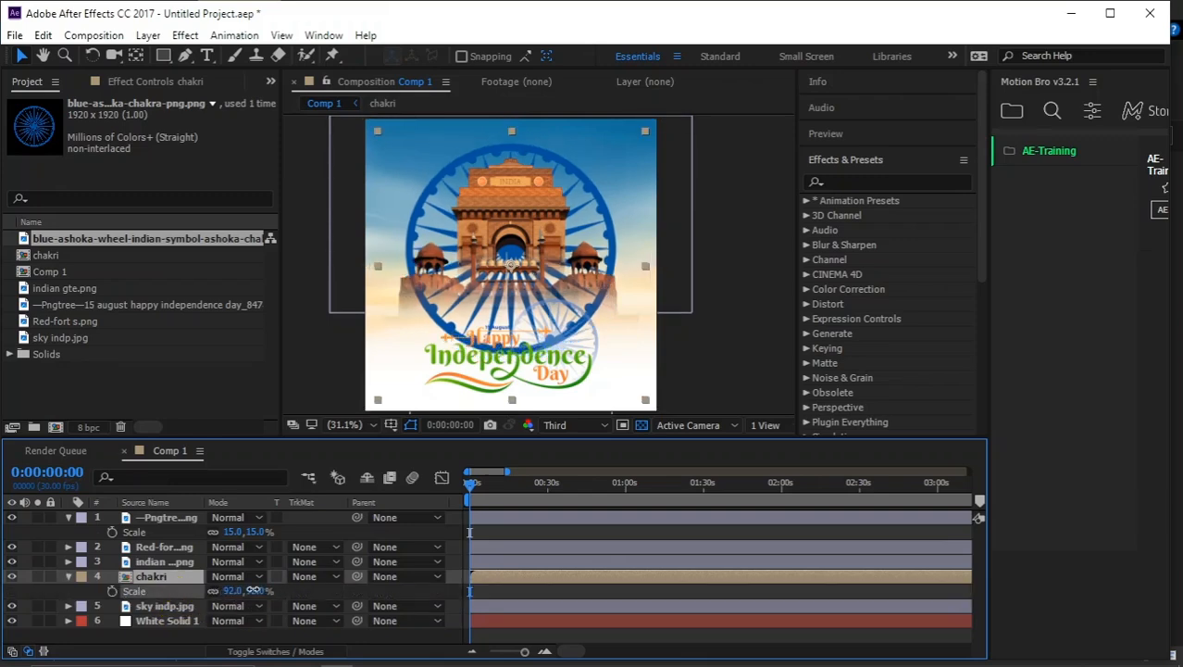
key("Up")
key("Up")
key("Up")
key("Up")
key("Up")
key("Up")
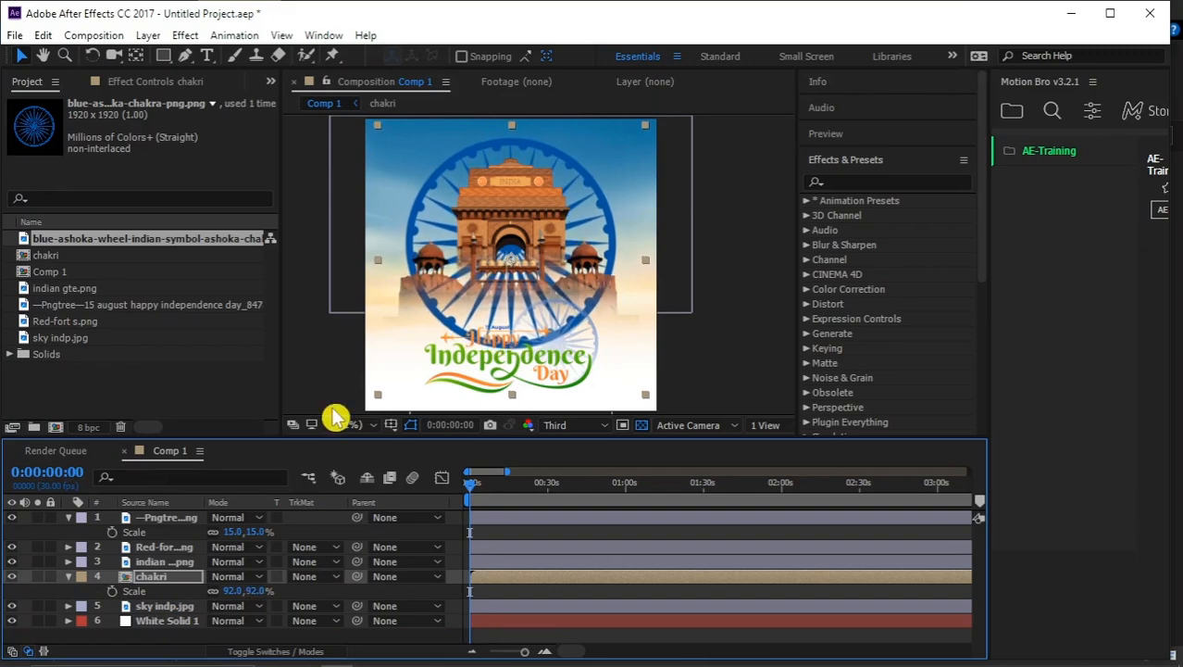
- Draw a rectangular mask over the upper part of the chakri layer and set its Mask Feather to 259 pixels
left_click(163, 55)
scroll(339, 231, "up", 1)
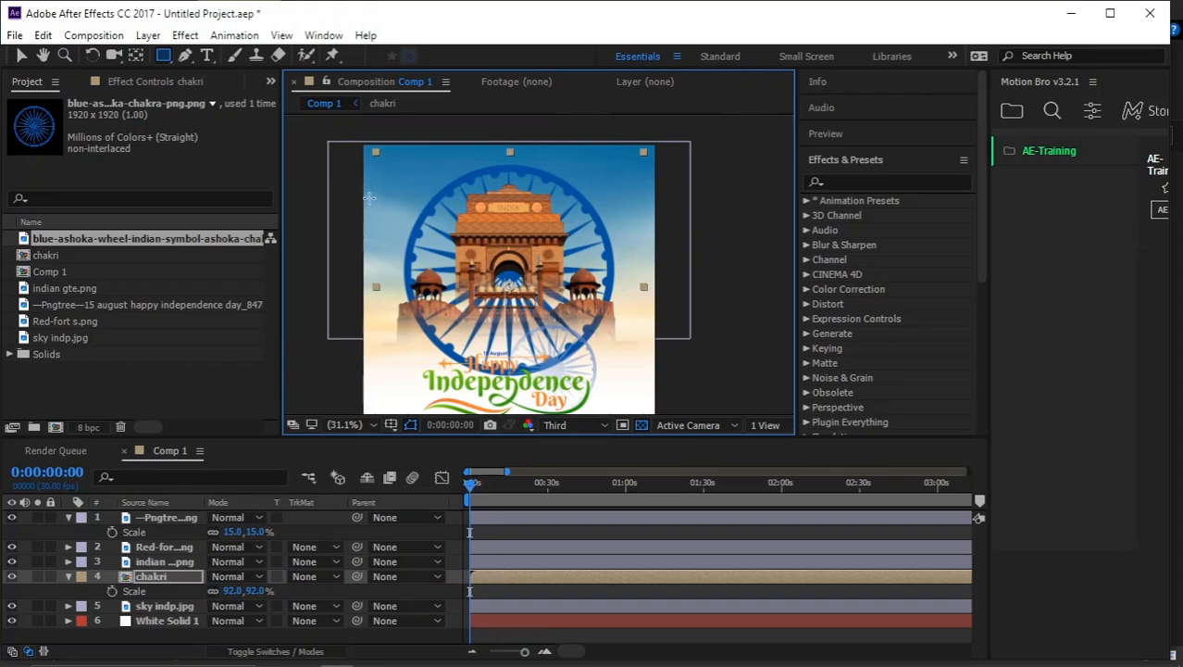
left_click_drag(372, 199, 372, 208)
mouse_move(352, 134)
left_mouse_down()
mouse_move(674, 293)
mouse_move(708, 322)
left_mouse_up()
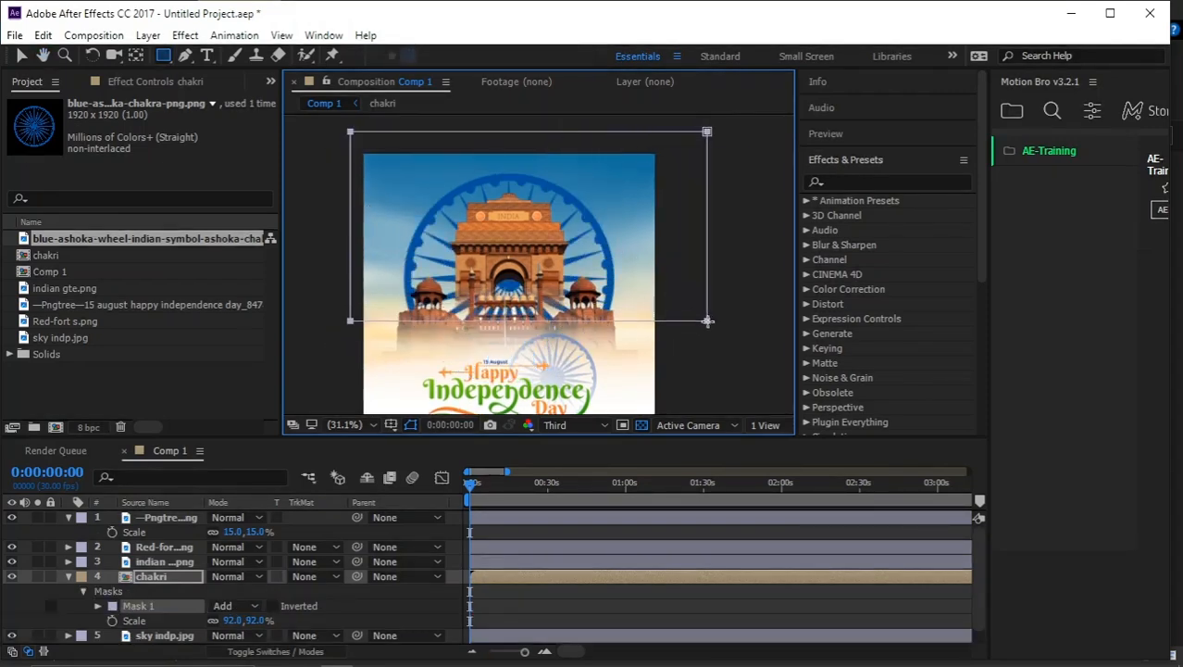
left_click(98, 606)
scroll(158, 629, "down", 1)
left_click_drag(231, 606, 405, 591)
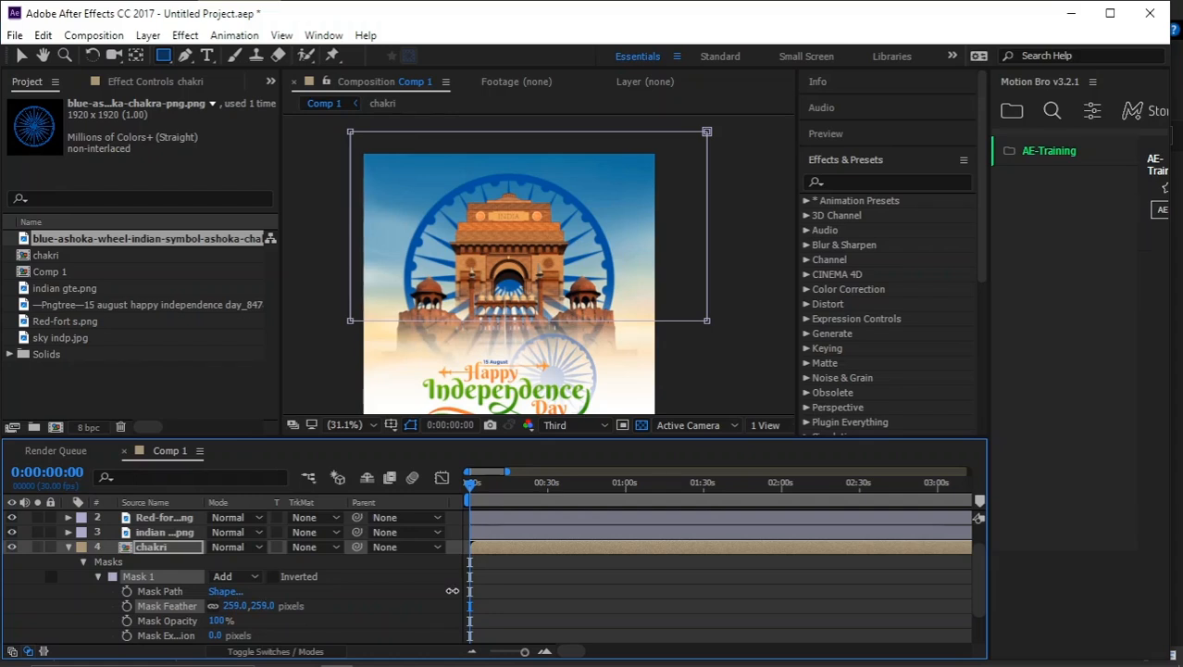
- Raise the lower edge of the chakri mask to just above the Red Fort walls and collapse the layer's properties
left_click(21, 55)
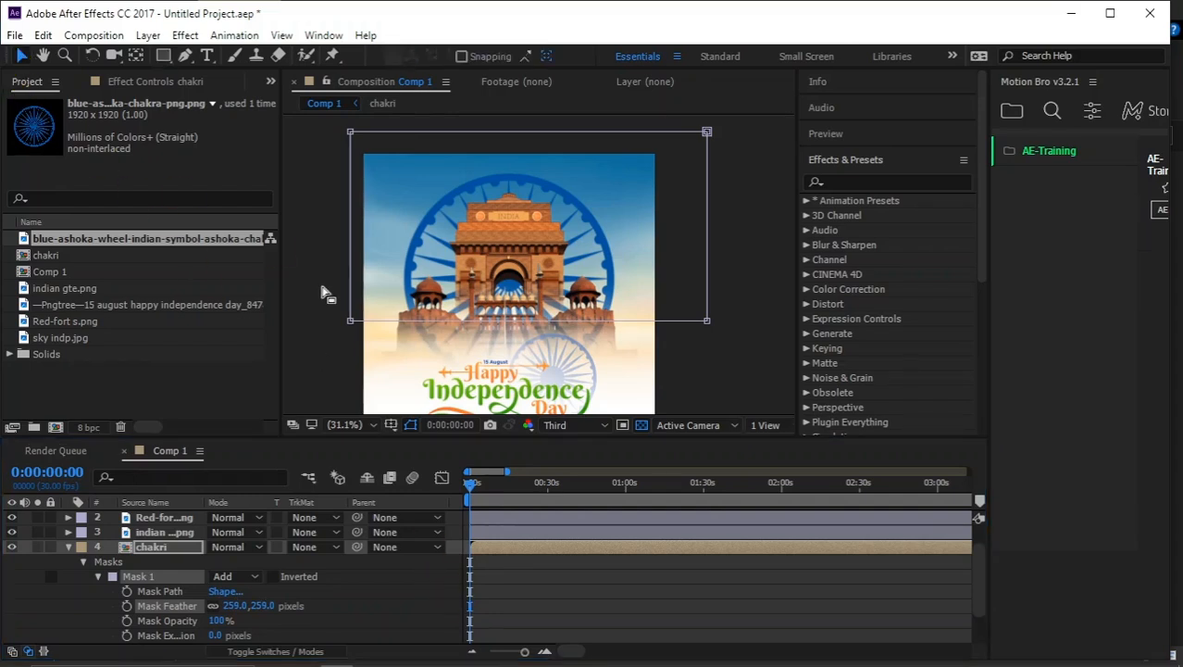
left_click(340, 308)
left_click_drag(322, 287, 708, 294)
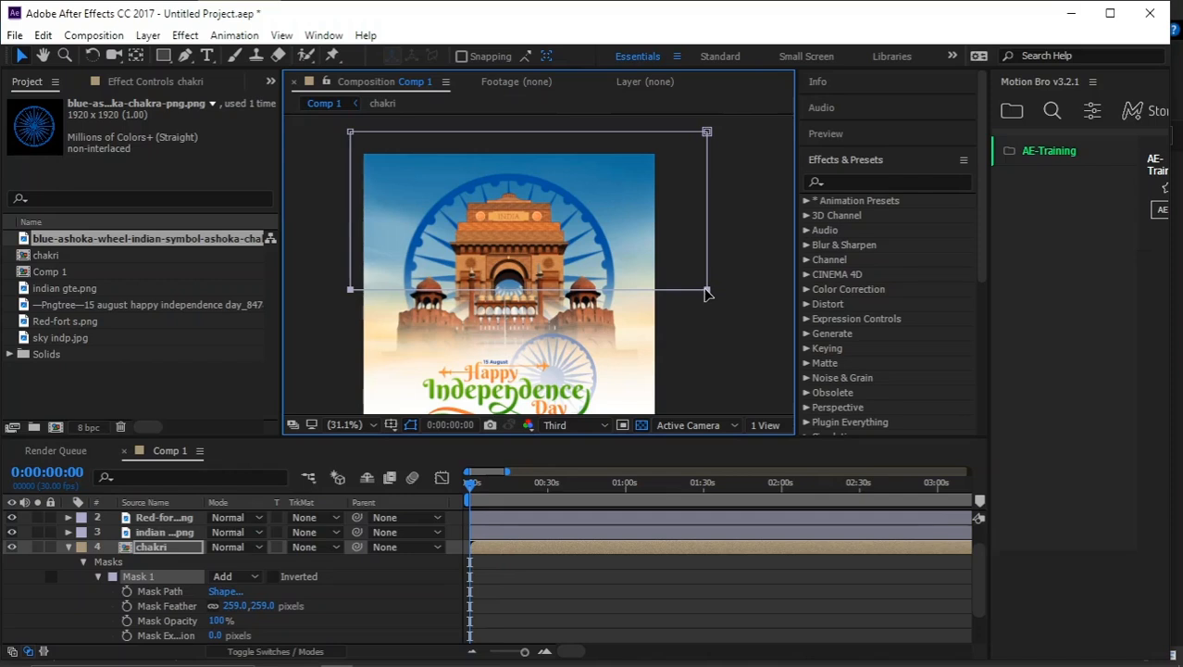
left_click(165, 548)
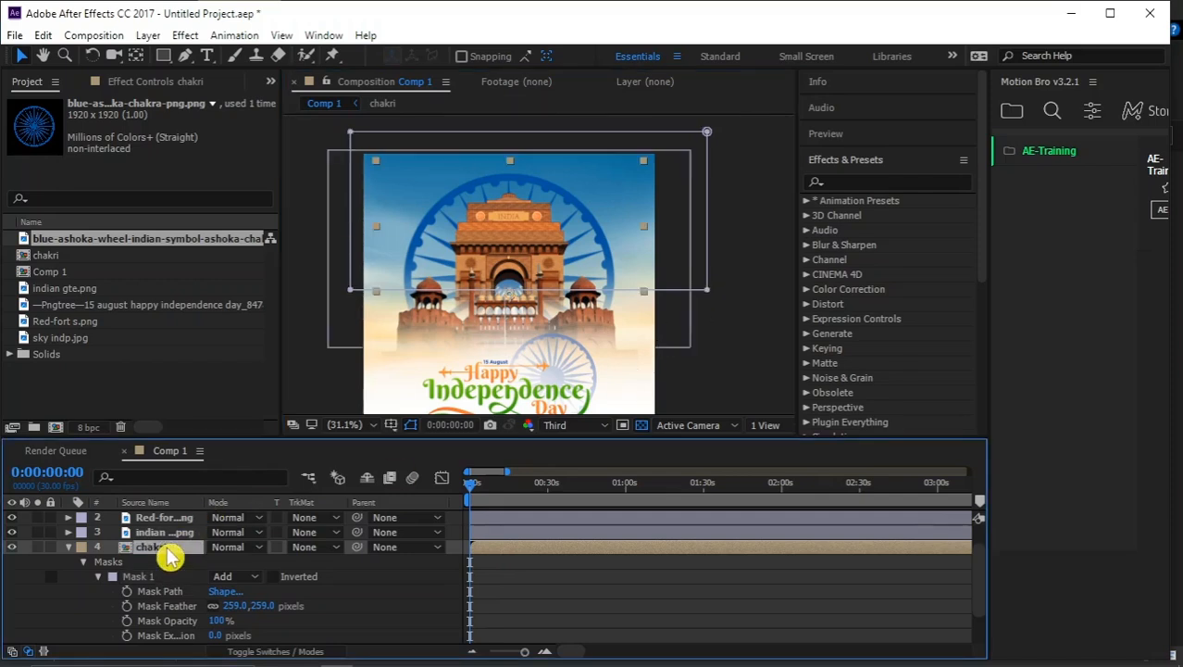
key("u")
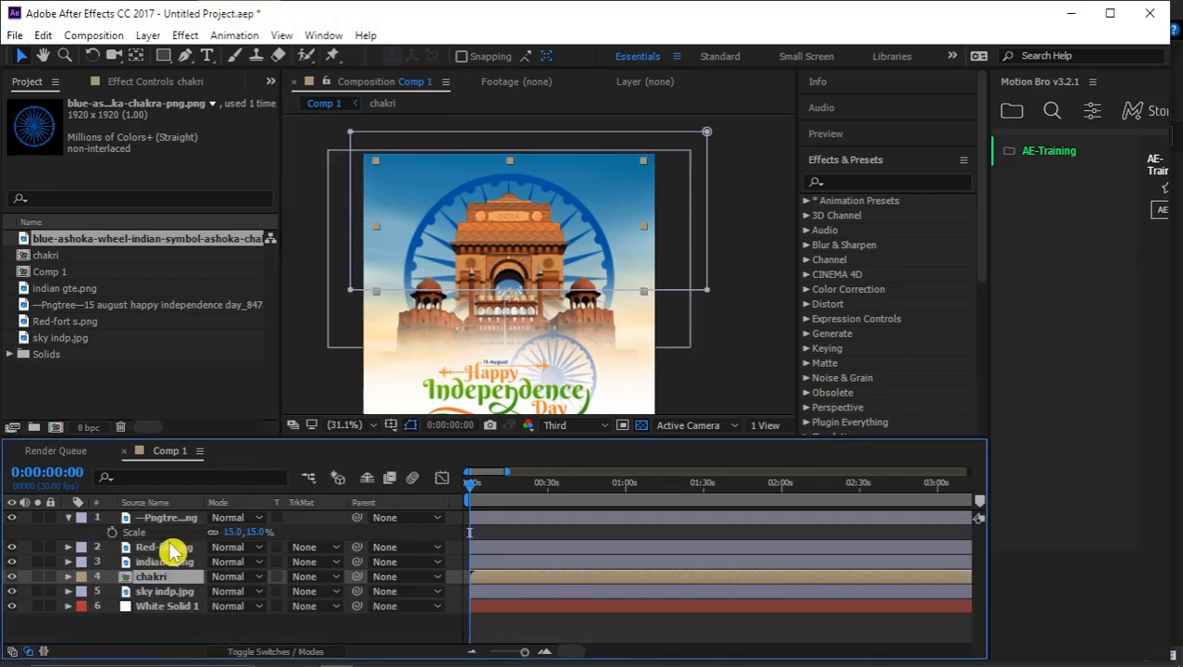
- Scrub the start of the timeline to check the wheel, fit the whole composition in view, and deselect all layers
mouse_move(469, 487)
left_mouse_down()
mouse_move(526, 488)
mouse_move(470, 502)
left_mouse_up()
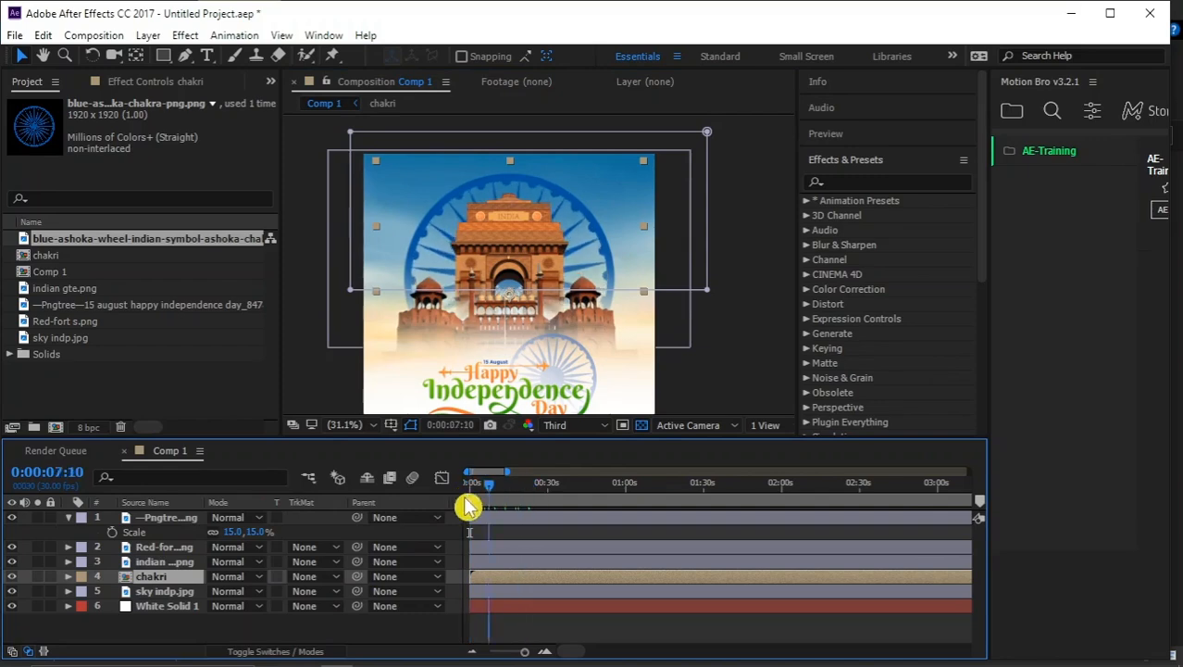
left_click(350, 426)
left_click(358, 112)
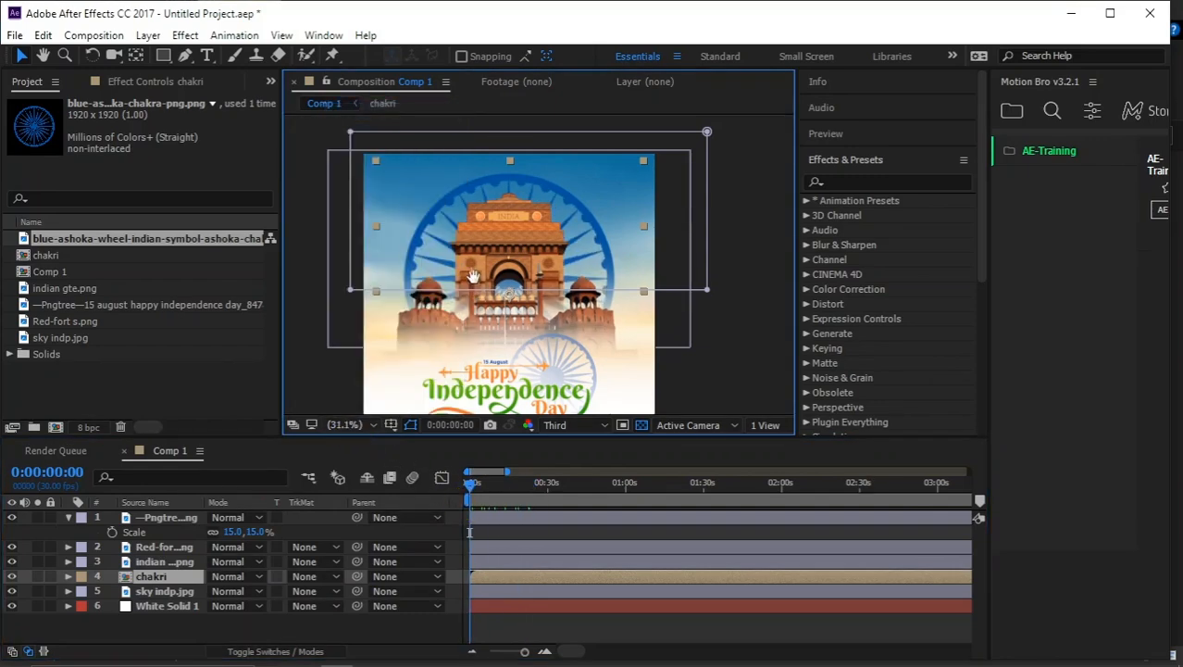
left_click_drag(480, 247, 484, 244)
scroll(477, 314, "down", 4)
left_click(352, 425)
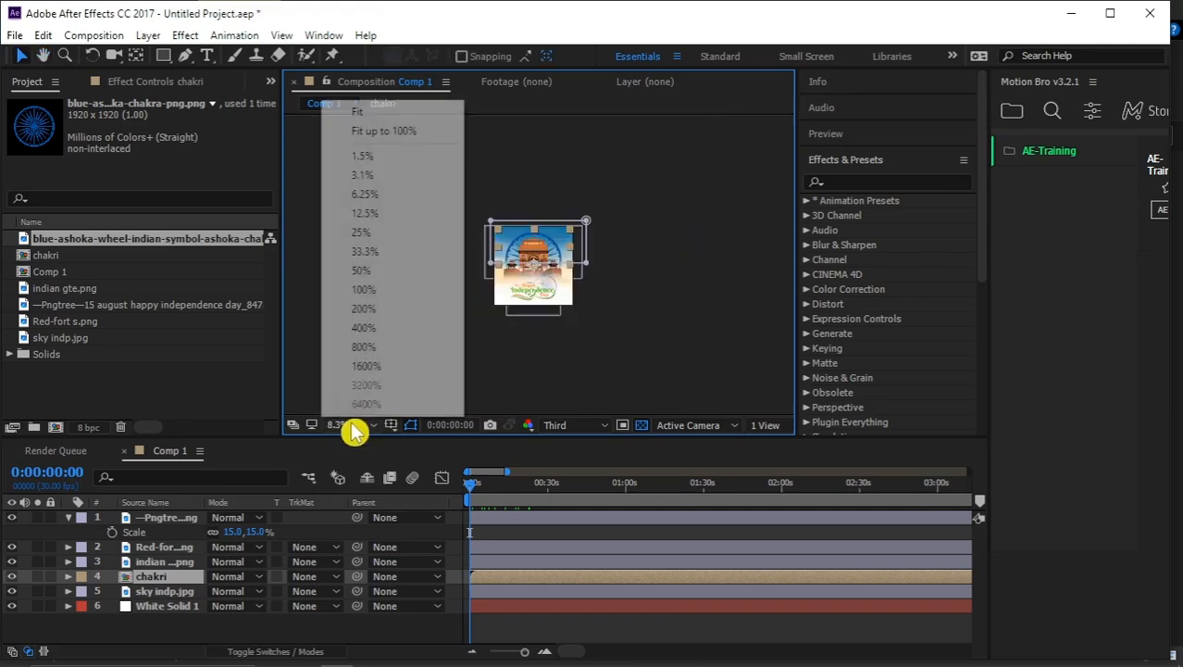
left_click(361, 113)
left_click(353, 363)
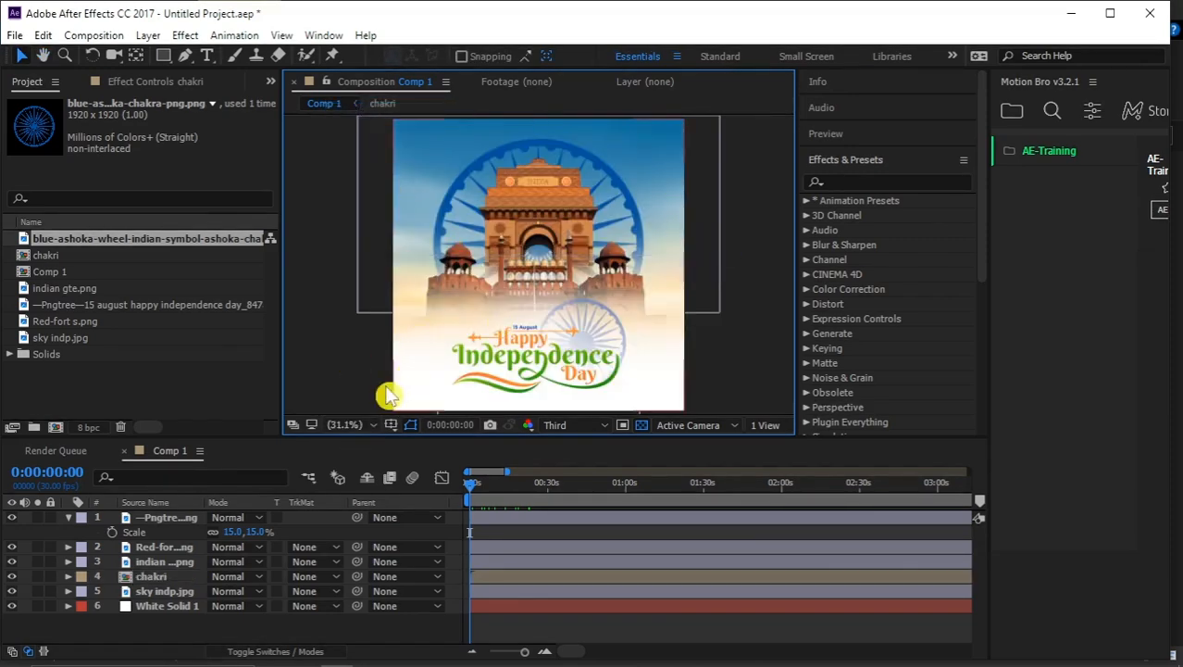
- Reveal Position and Opacity on the Red Fort and India Gate layers and set starting keyframes for both properties at 0:00
left_click(150, 577)
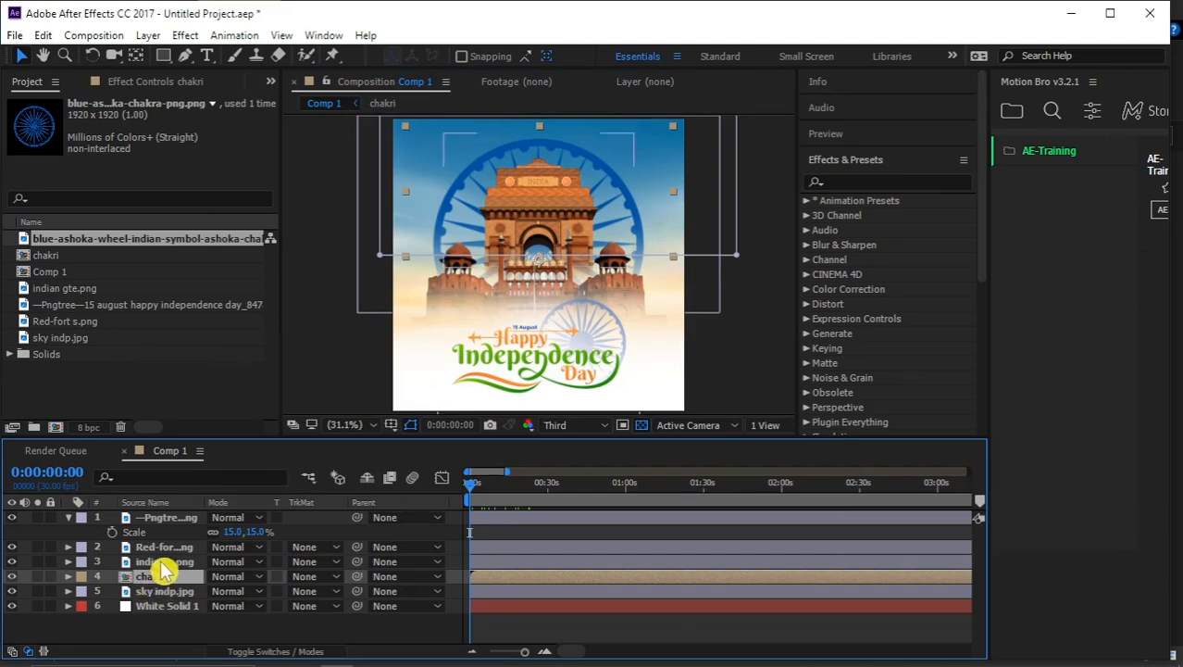
left_click(163, 561)
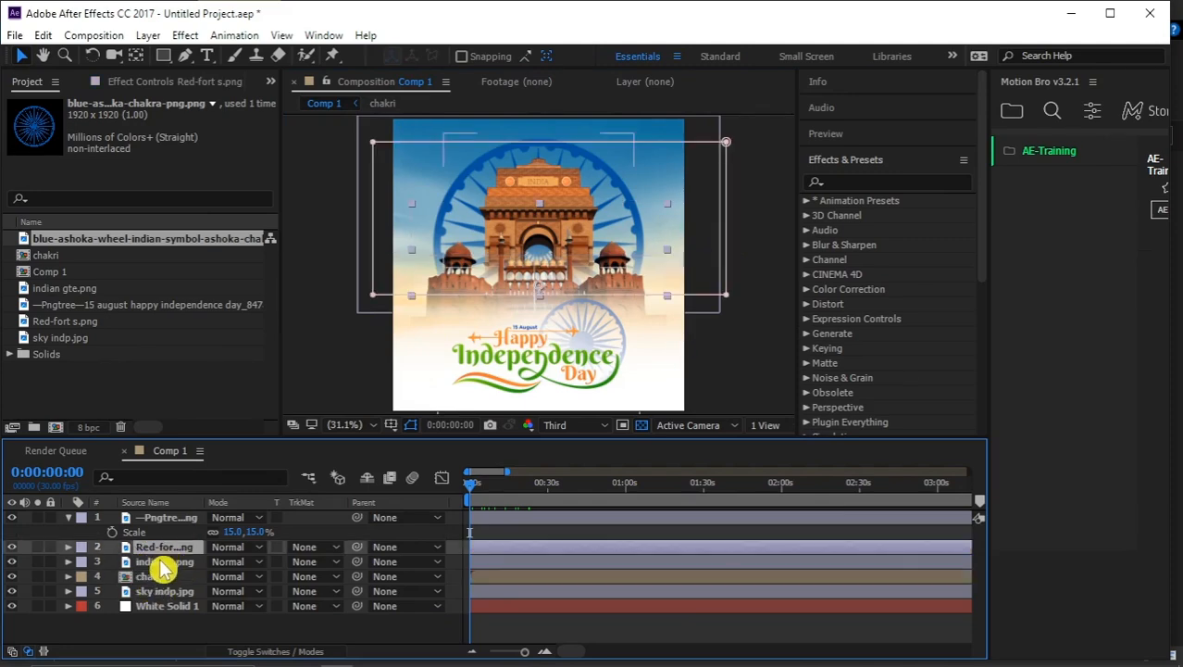
left_click(11, 561)
left_click(12, 561)
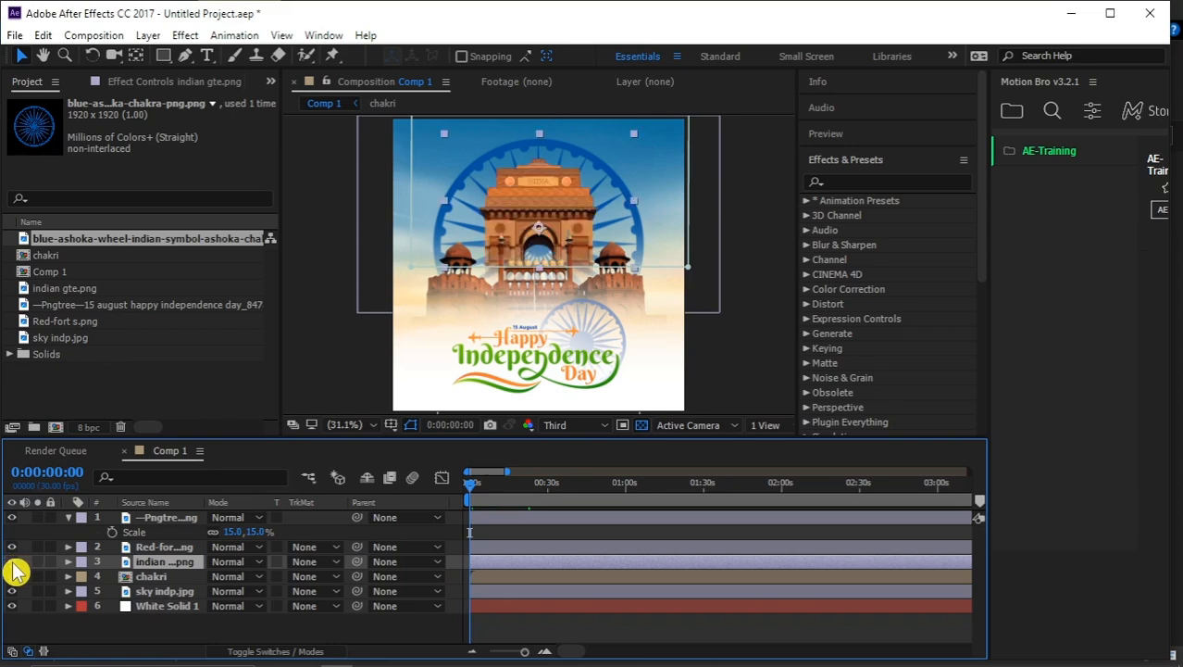
left_click(167, 547, "shift")
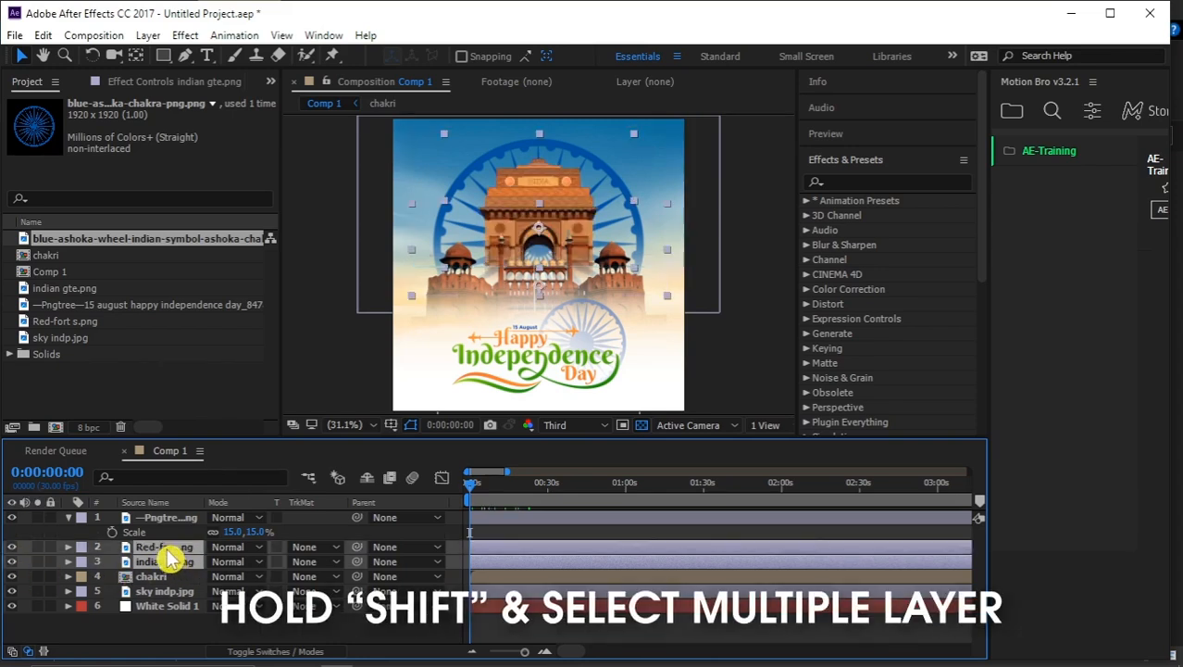
key("p")
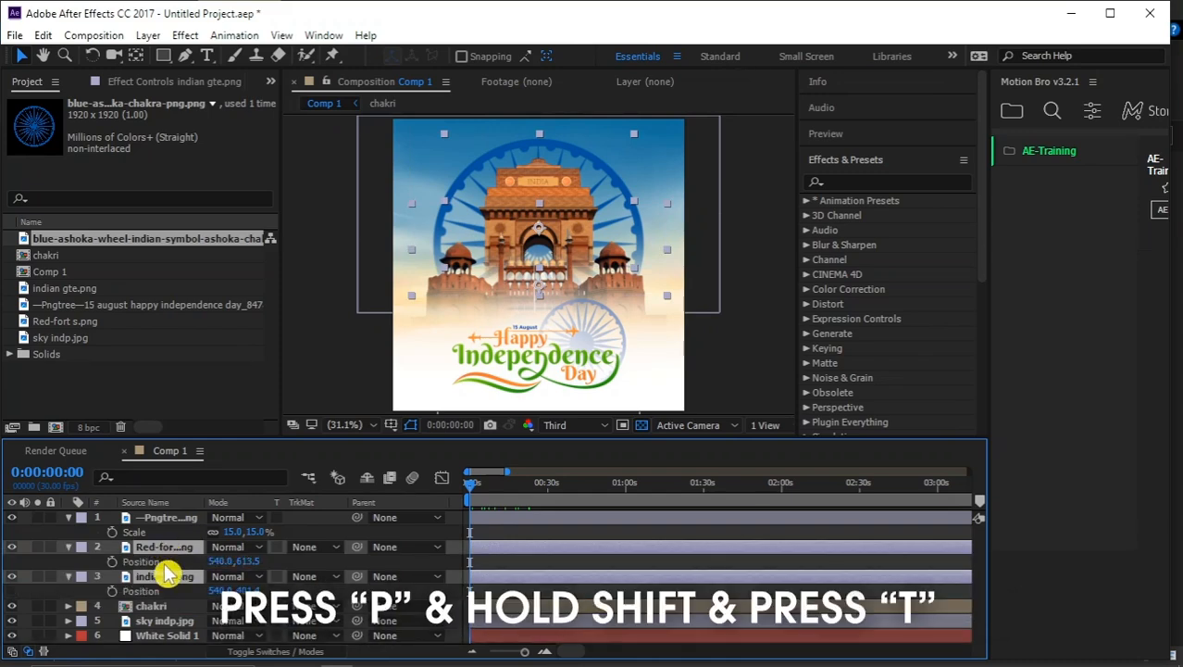
key("shift+t")
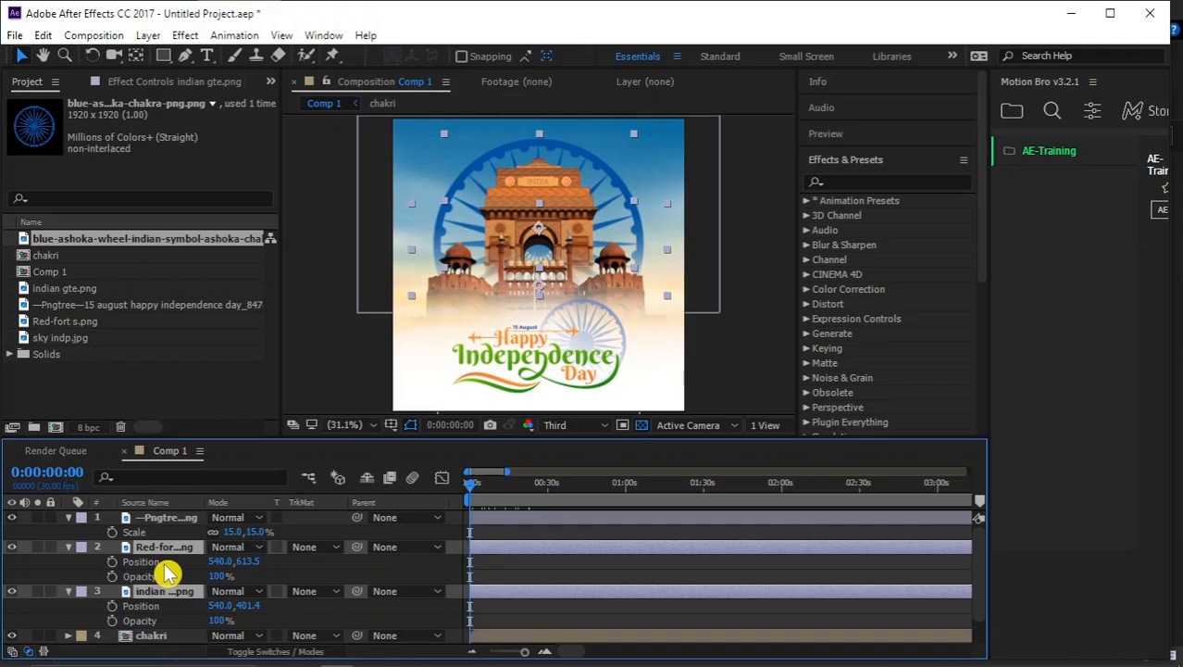
left_click(112, 562)
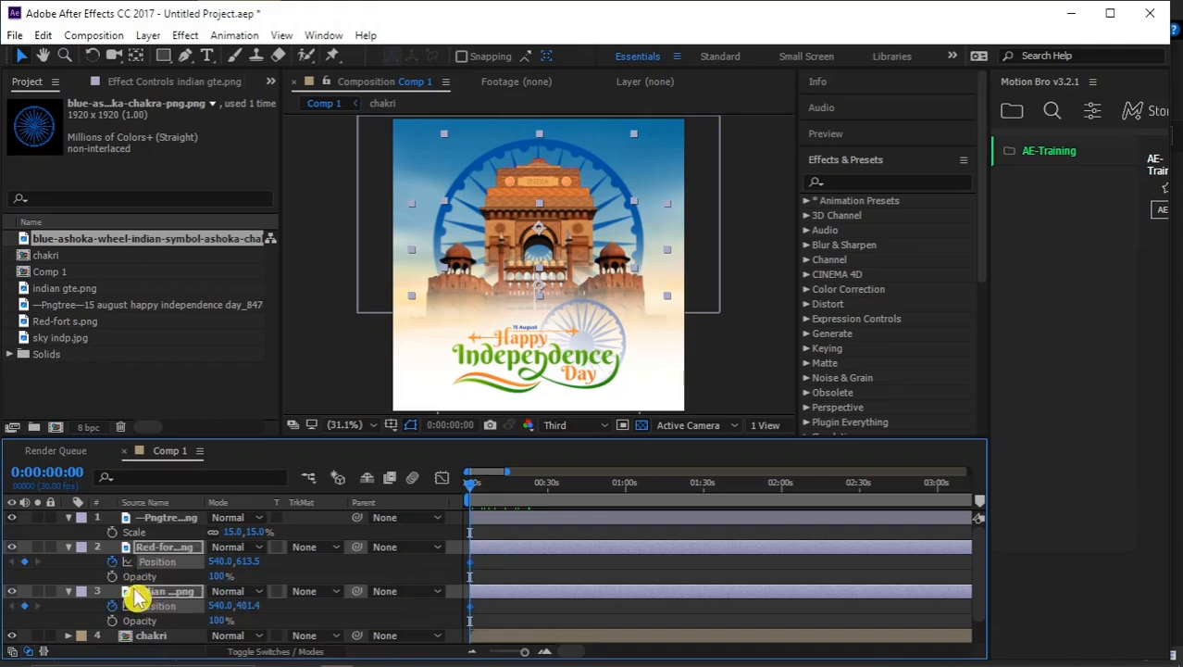
left_click(112, 577)
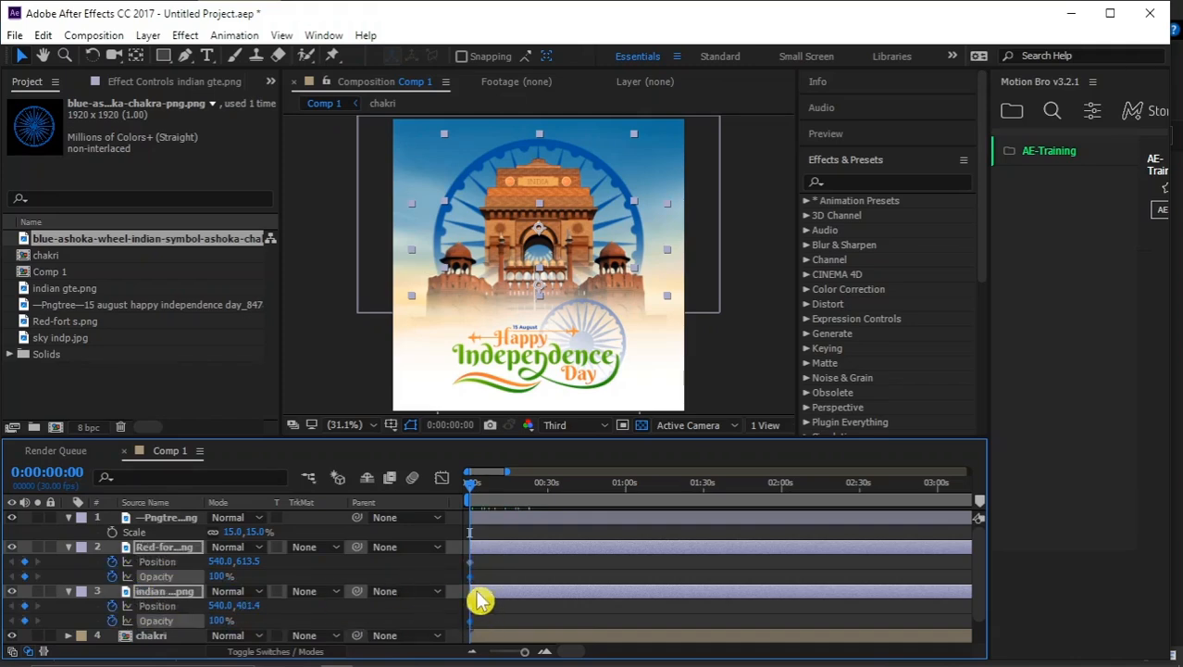
- Add Position and Opacity keyframes on the Red Fort and India Gate layers at 1 second
scroll(478, 591, "up", 3)
left_click_drag(478, 592, 674, 592)
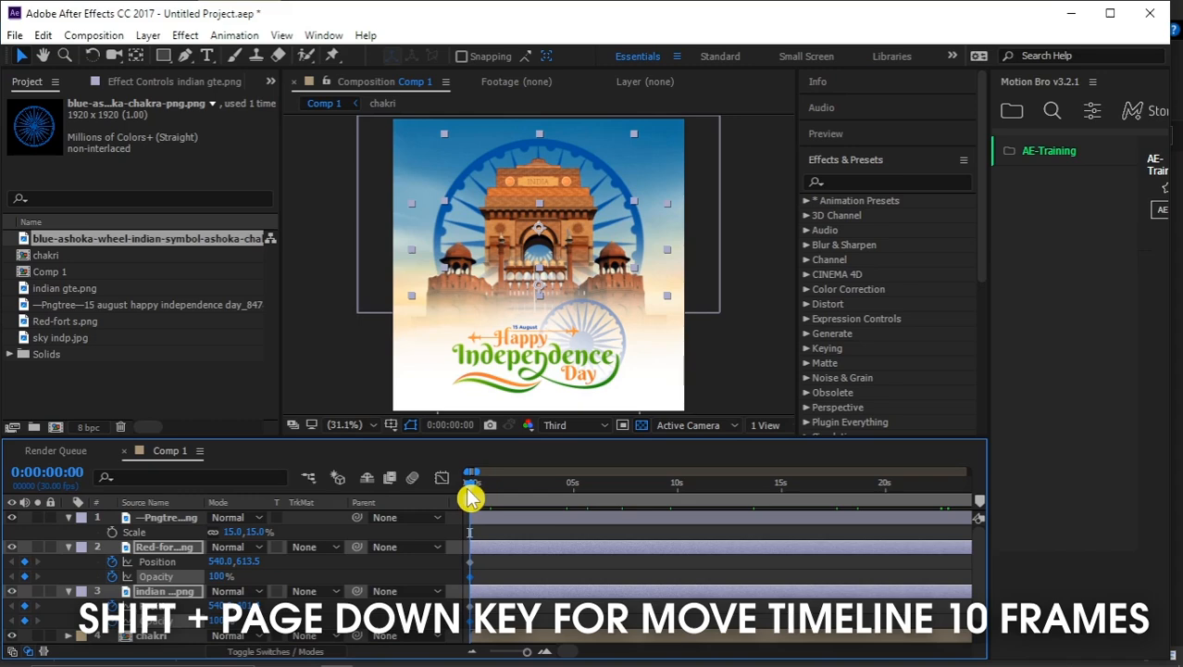
key("shift+Page_Down")
key("shift+Page_Down")
key("shift+Page_Down")
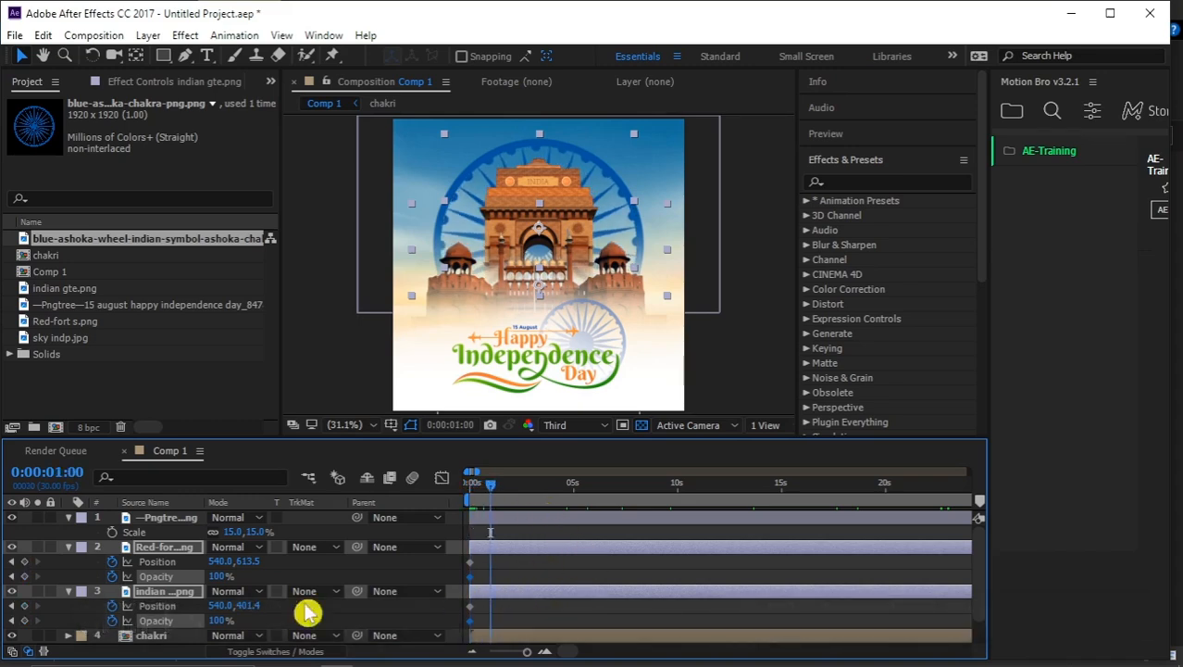
left_click(24, 561)
left_click(24, 605)
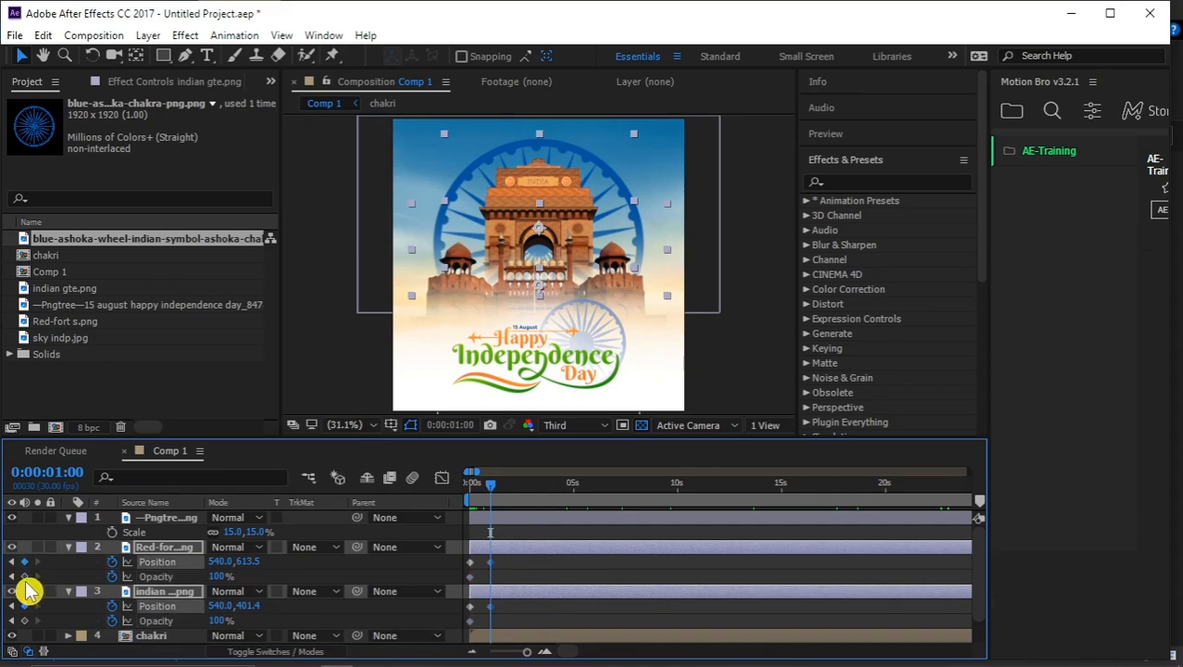
left_click(24, 575)
left_click(24, 620)
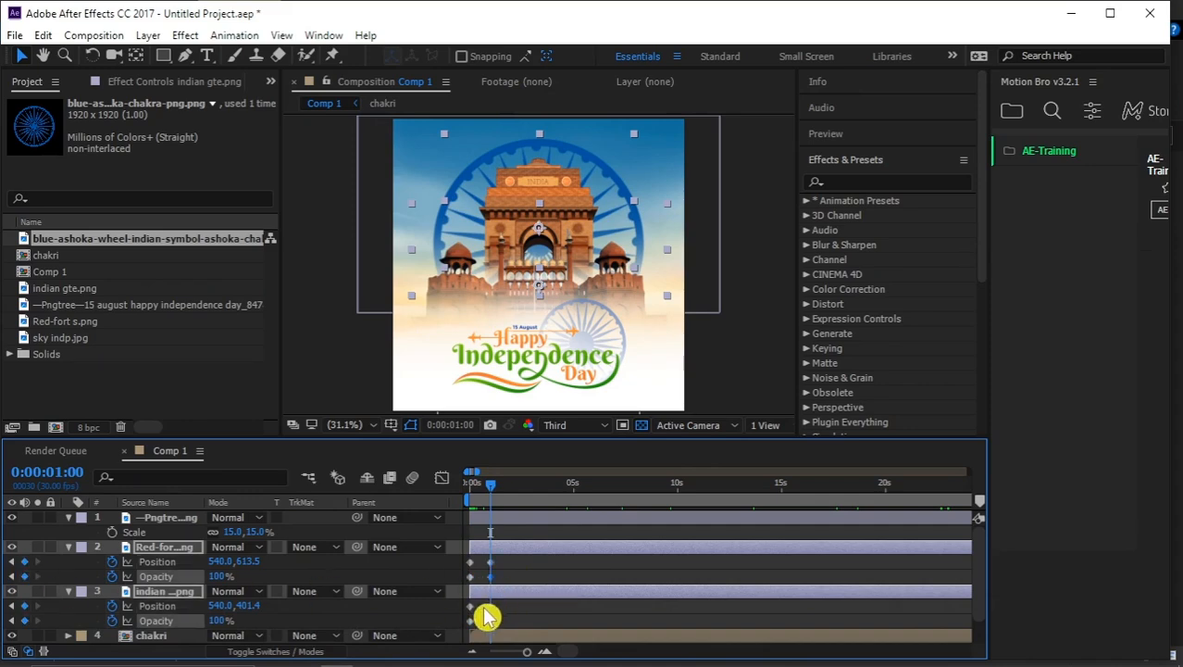
- At frame 0, lower both monument layers together, placing Red Fort at 540, 694.5 and India Gate at 540, 482.4
key("equal")
key("equal")
left_click_drag(515, 586, 617, 577)
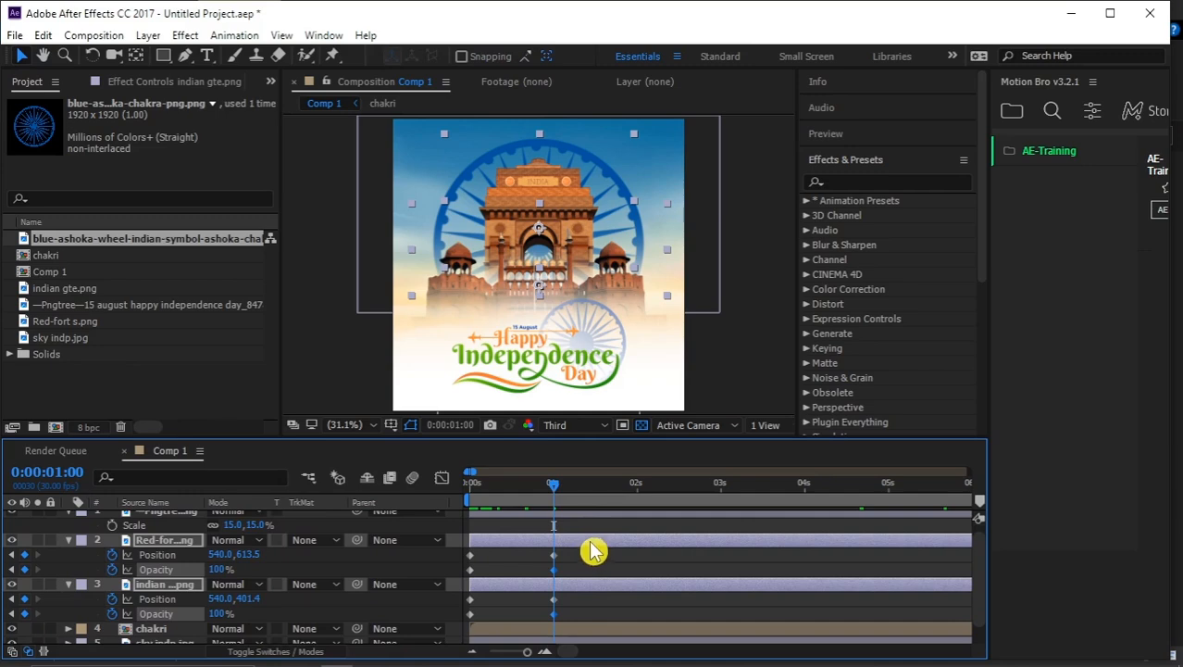
left_click_drag(559, 498, 481, 518)
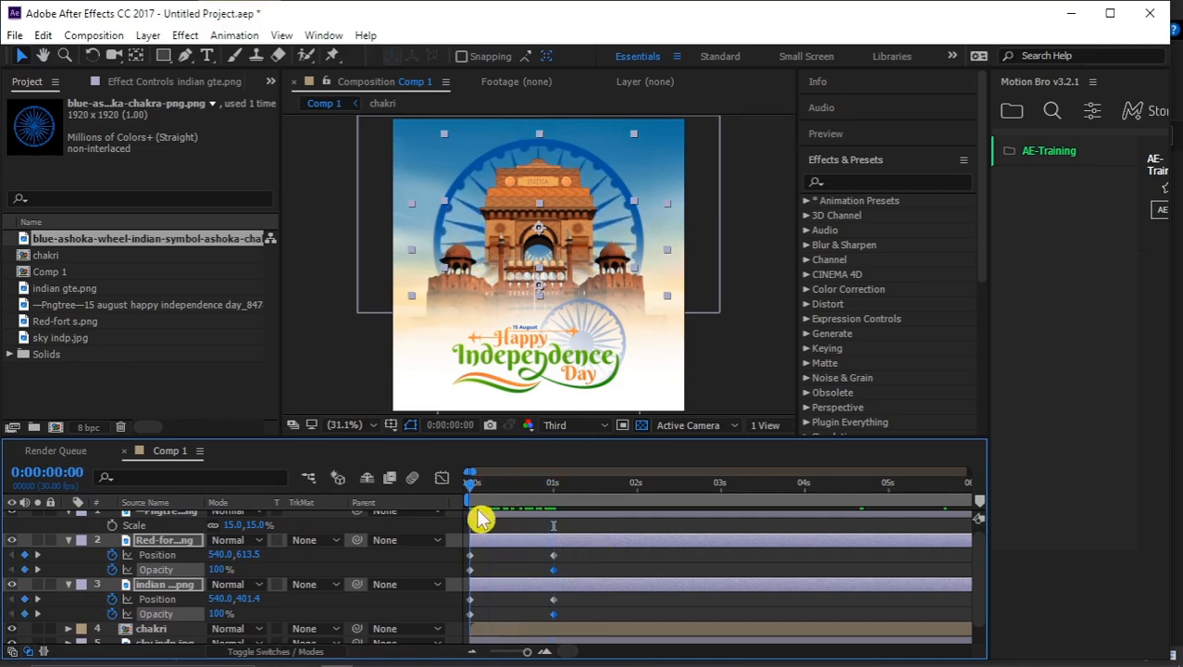
key("shift+Down")
key("shift+Down")
key("shift+Down")
key("shift+Down")
key("shift+Down")
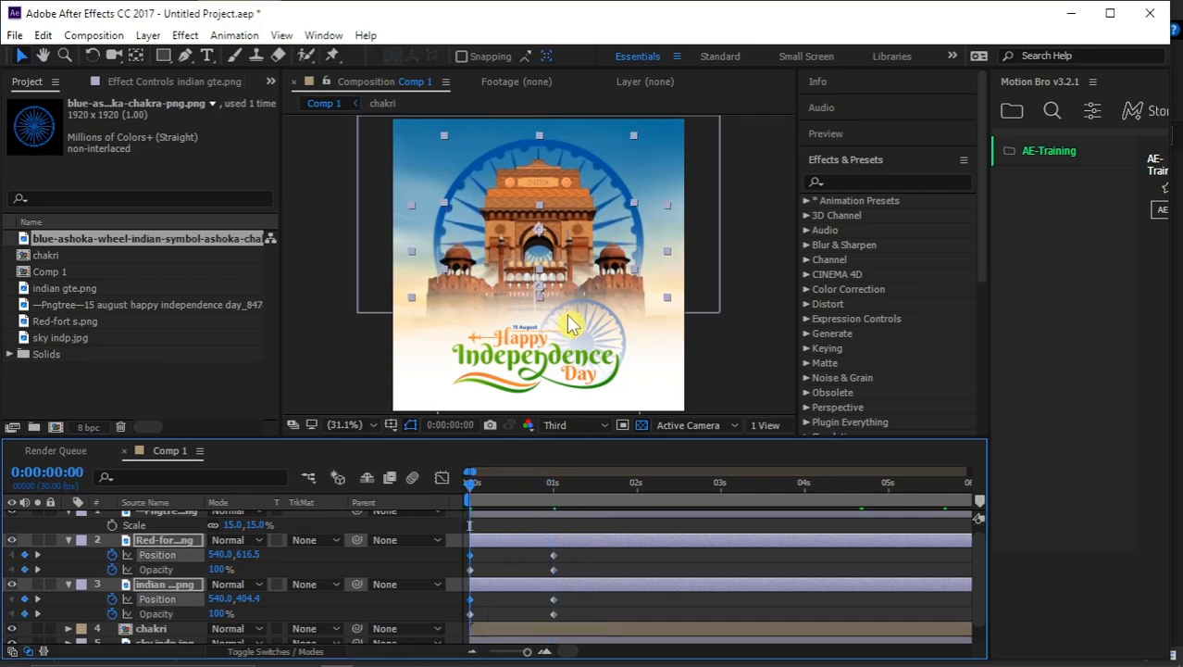
key("shift+Down")
key("shift+Down")
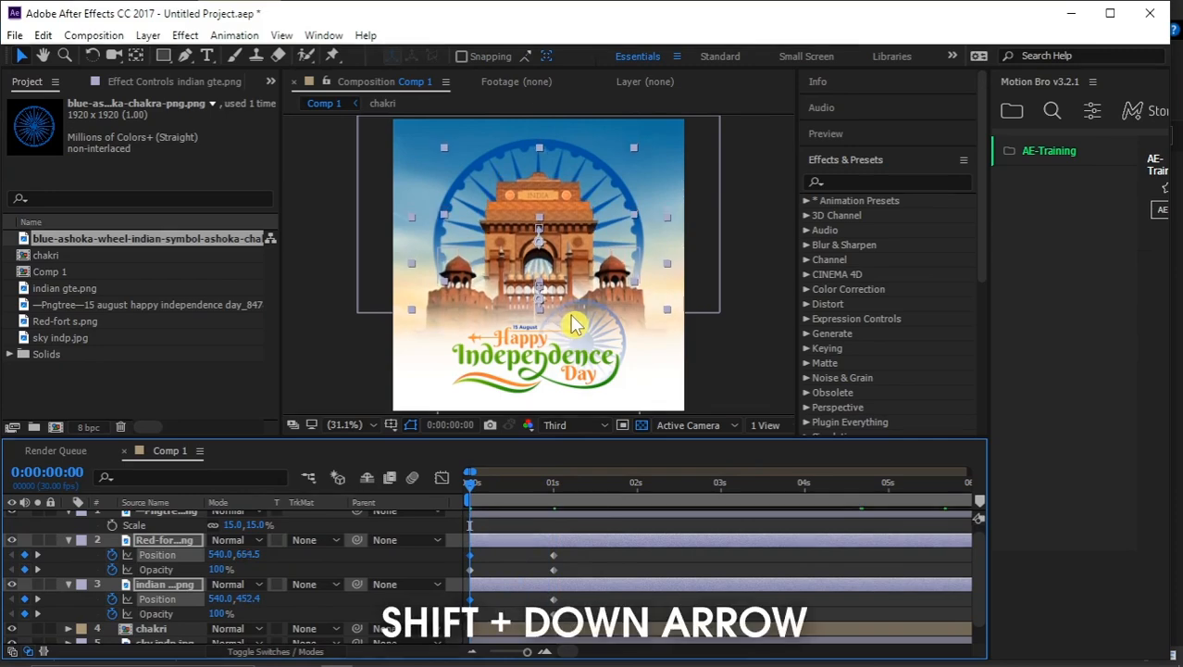
key("shift+Down")
key("shift+Down")
key("shift+Down")
key("shift+Down")
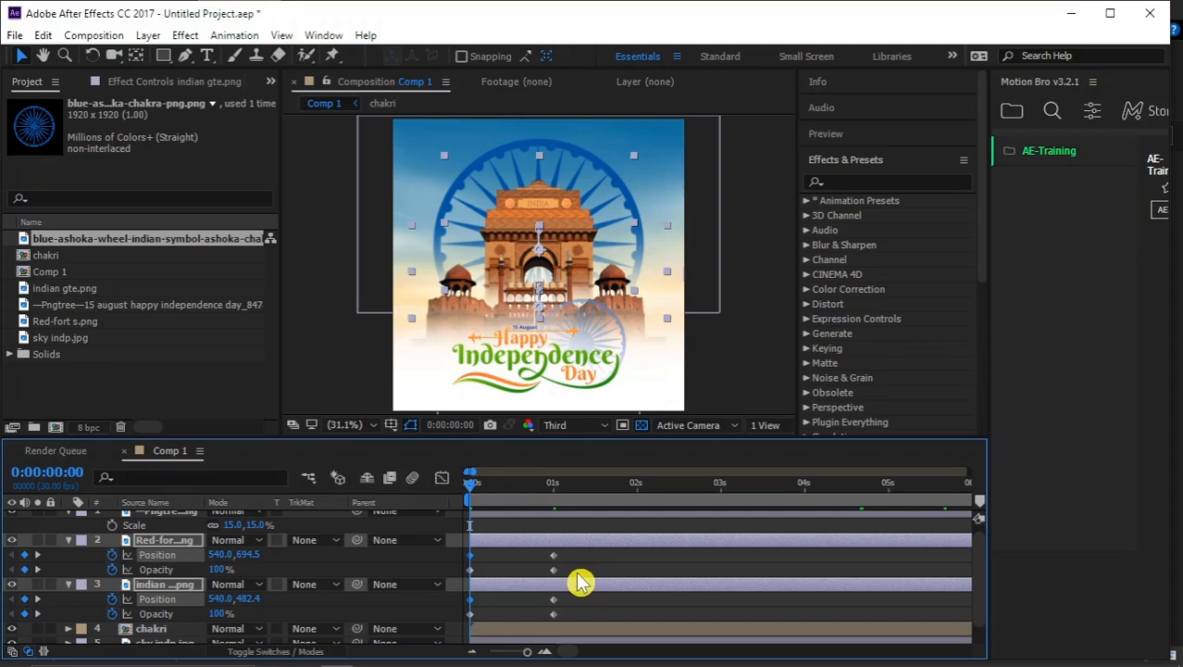
- Lower the India Gate layer on its own at frame 0 to position 540, 542.4
left_click(514, 592)
left_click(510, 550)
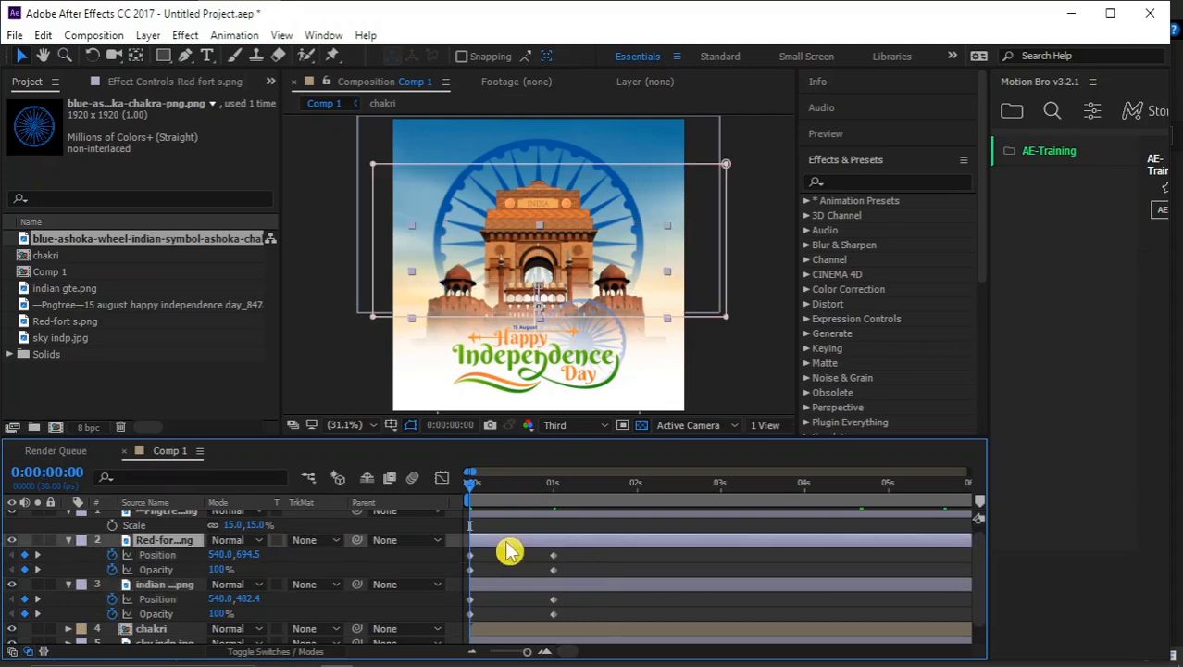
left_click(509, 585)
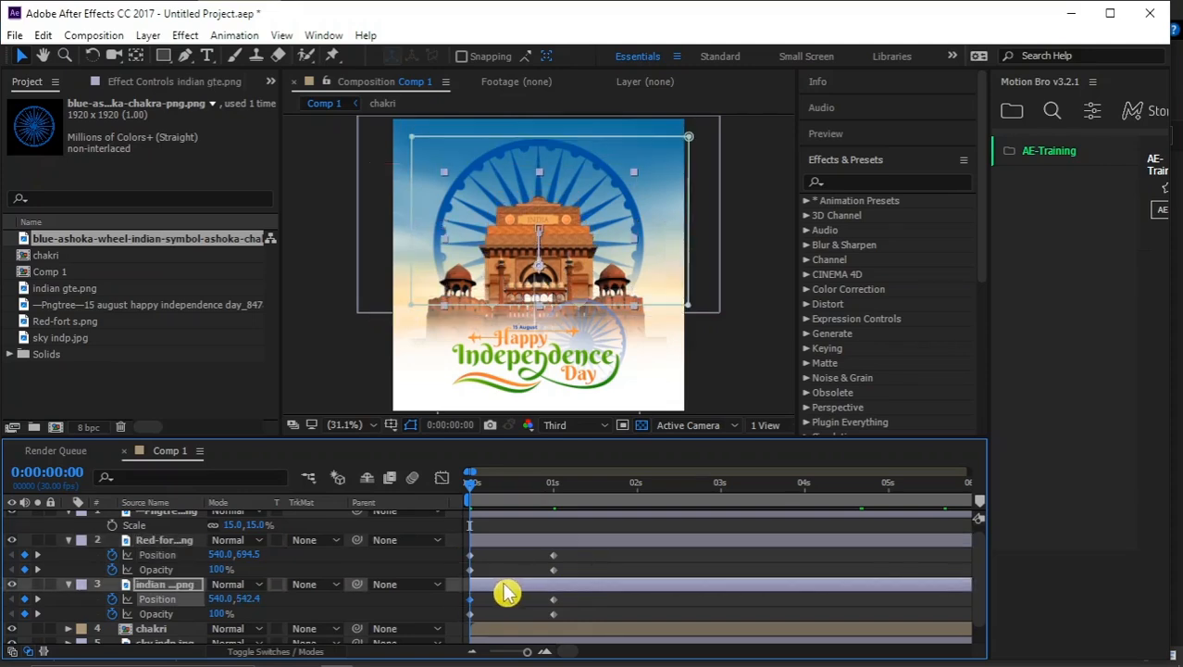
left_click(503, 551)
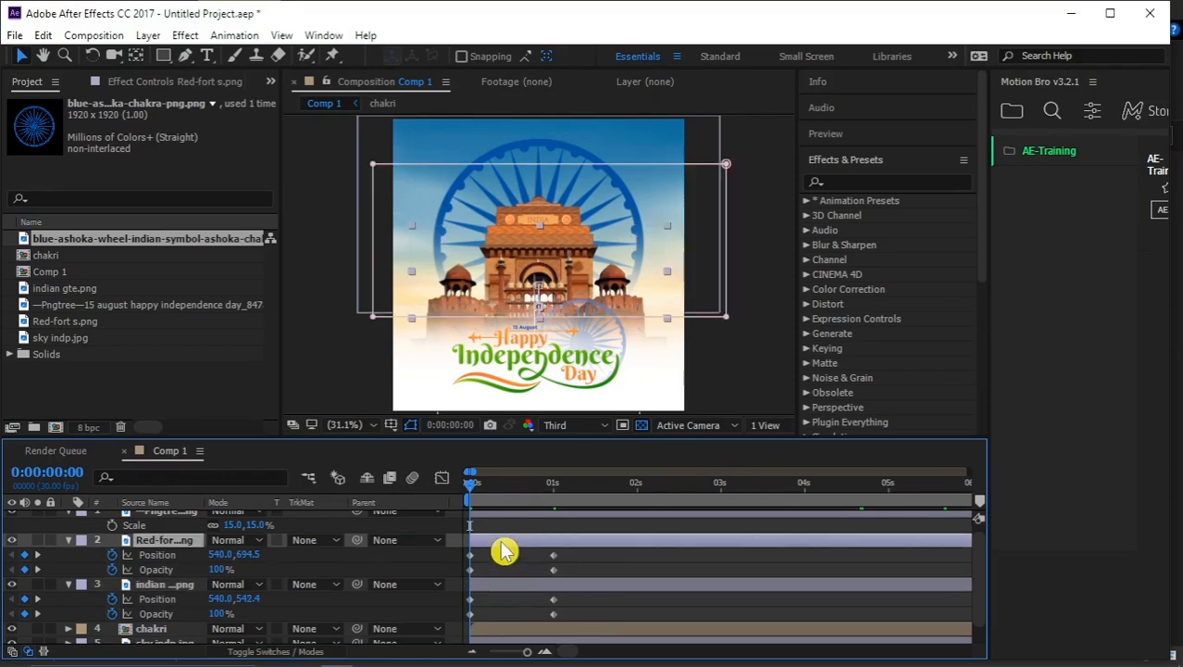
left_click(506, 555)
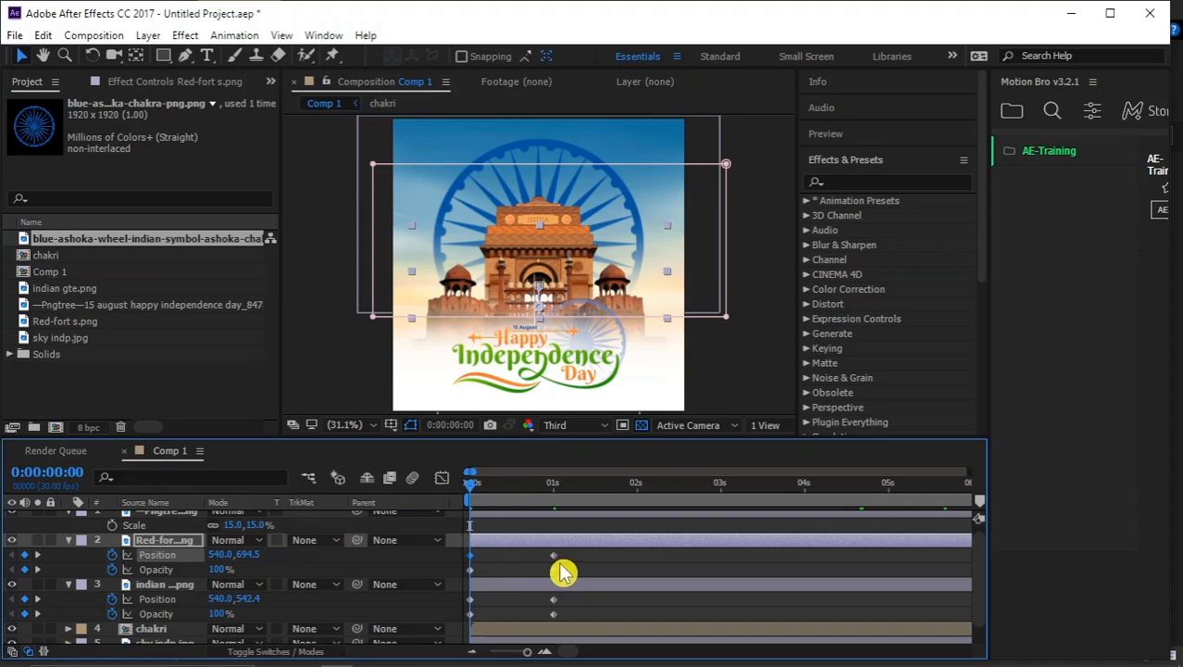
- Apply Easy Ease to the Position keyframes of the Red Fort and India Gate layers and preview the rise from frame 0
left_click_drag(577, 554, 432, 565)
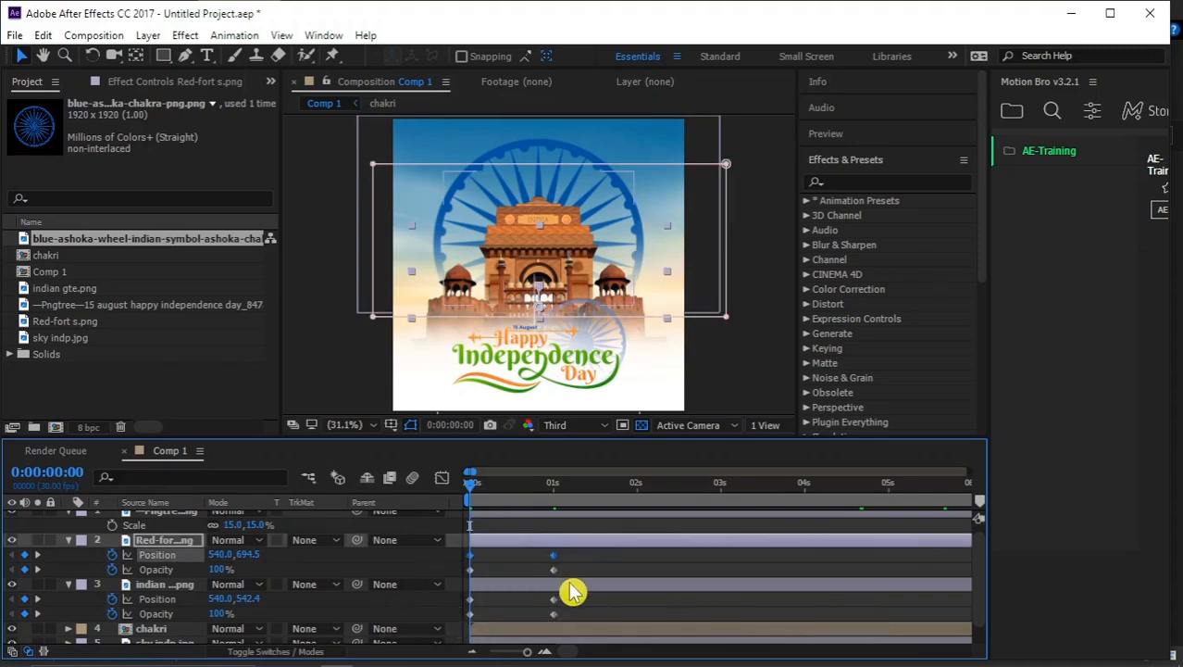
left_click_drag(576, 612, 455, 616)
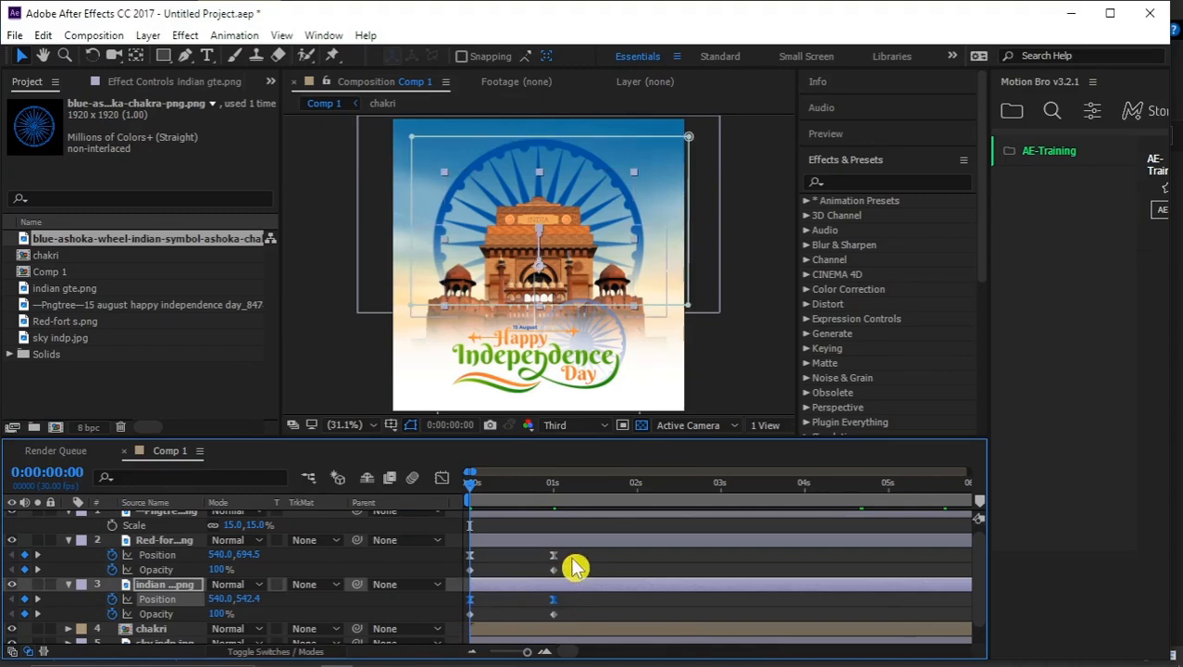
key("space")
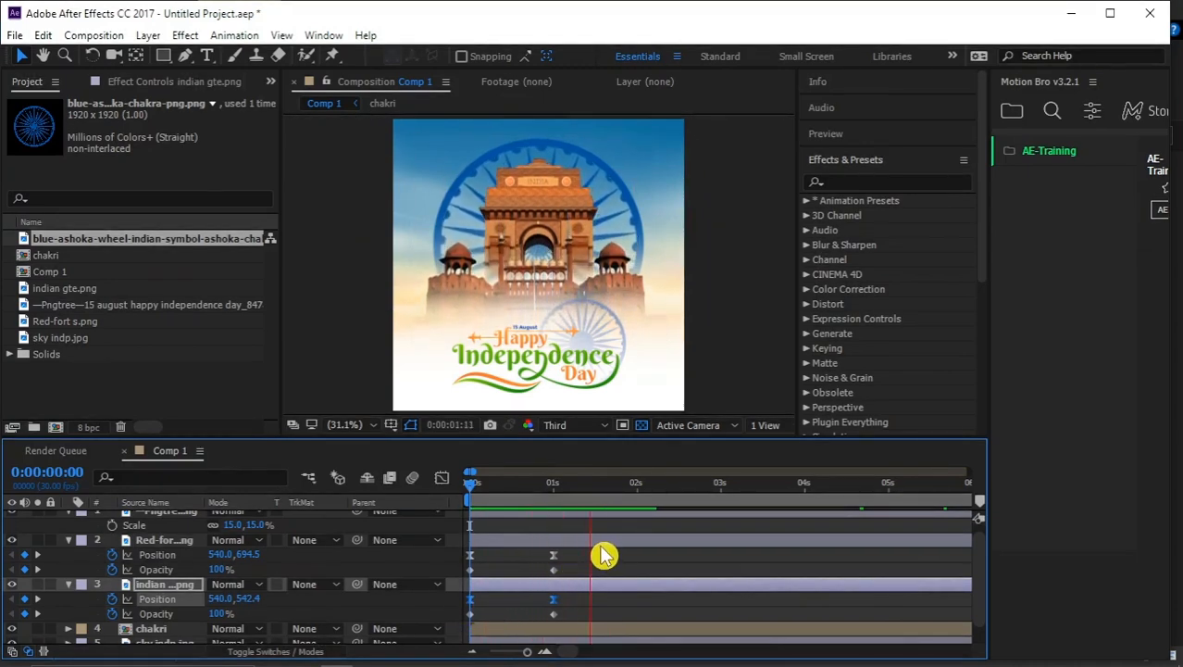
key("space")
left_click_drag(548, 487, 468, 514)
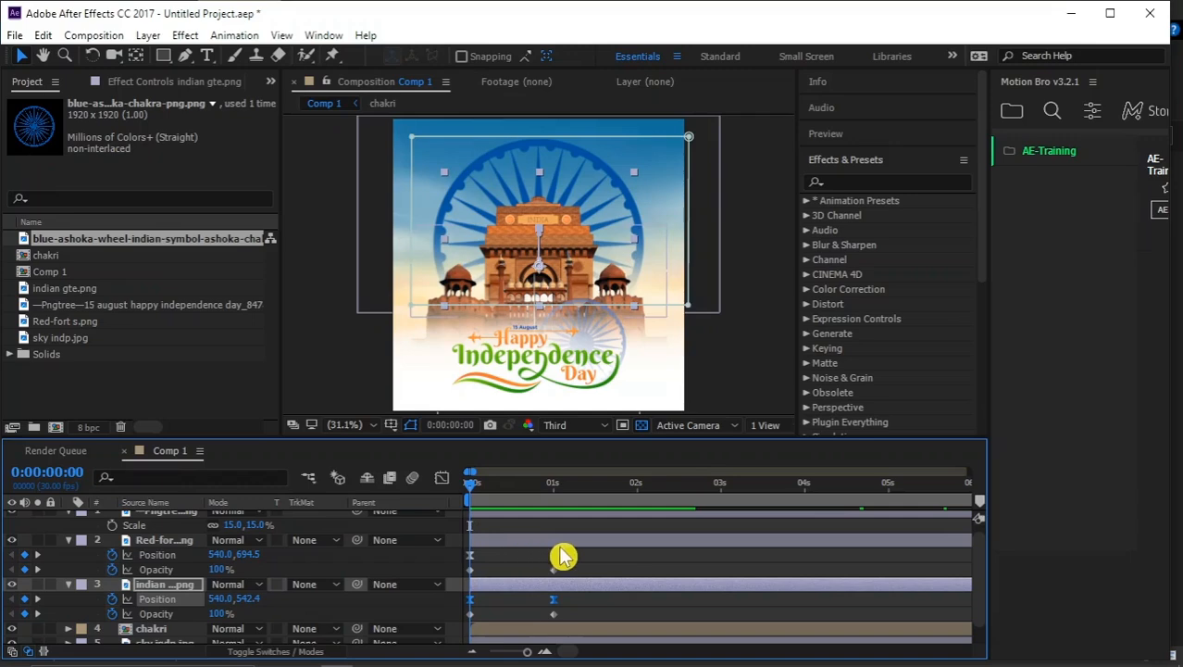
- Lengthen the incoming ease of both layers' 1-second Position keyframes in the speed graph for a slower finish, and preview it
left_click_drag(563, 555, 451, 569)
left_click_drag(594, 604, 449, 604)
left_click(441, 478)
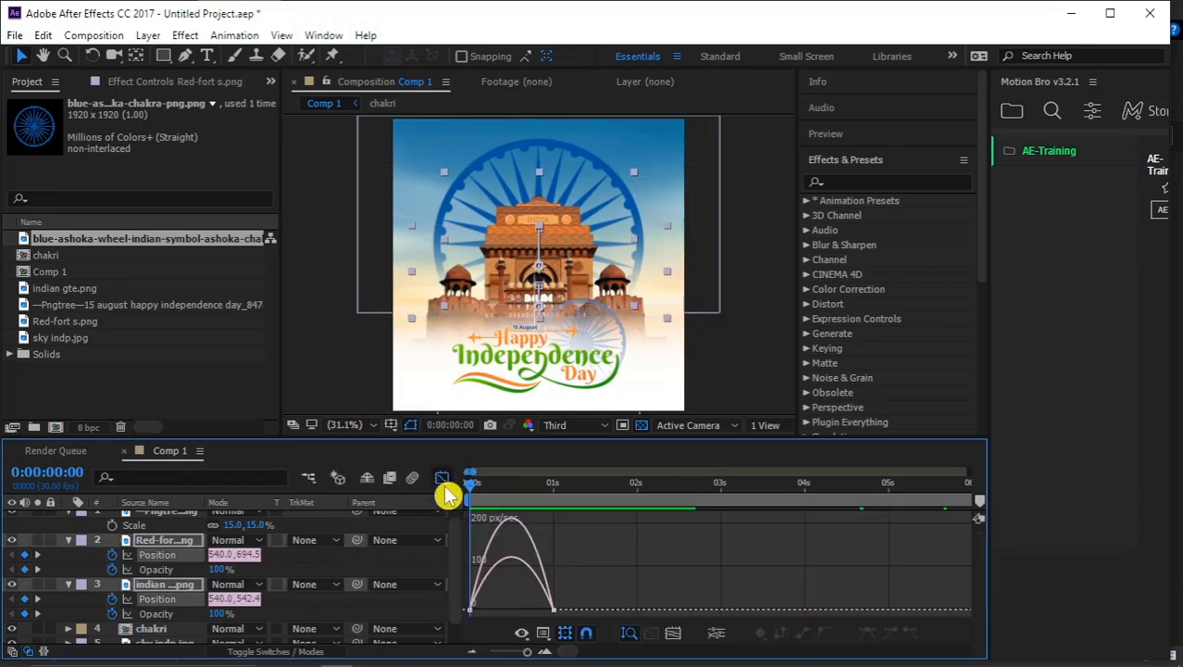
left_click_drag(520, 593, 584, 630)
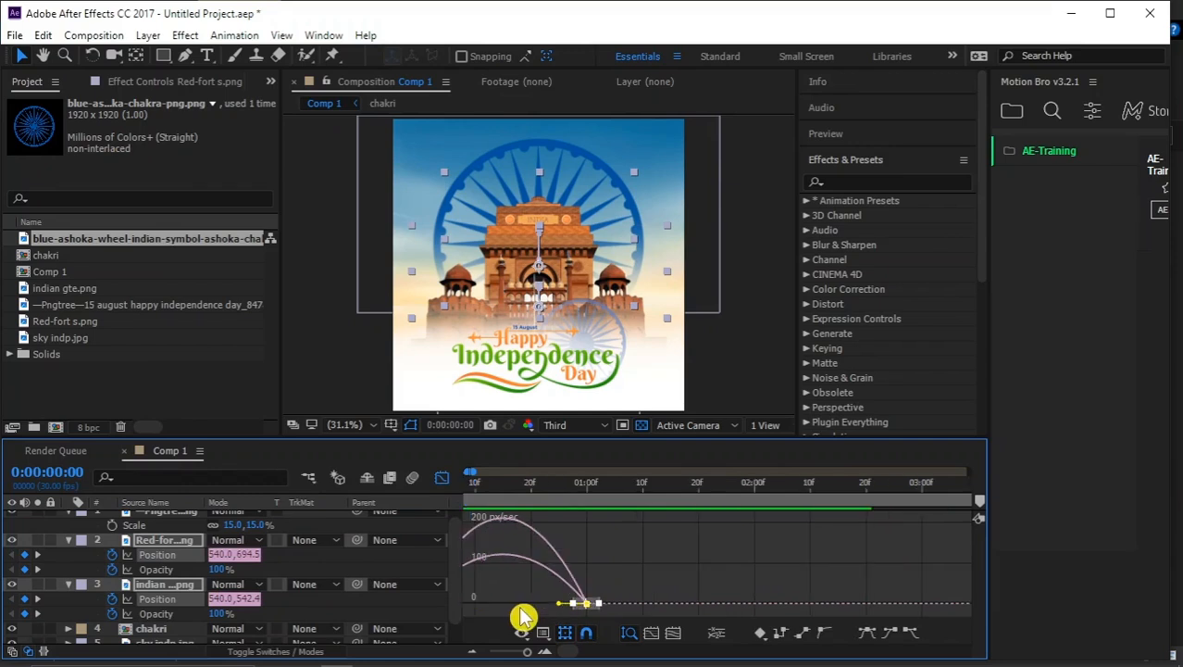
scroll(602, 612, "up", 3)
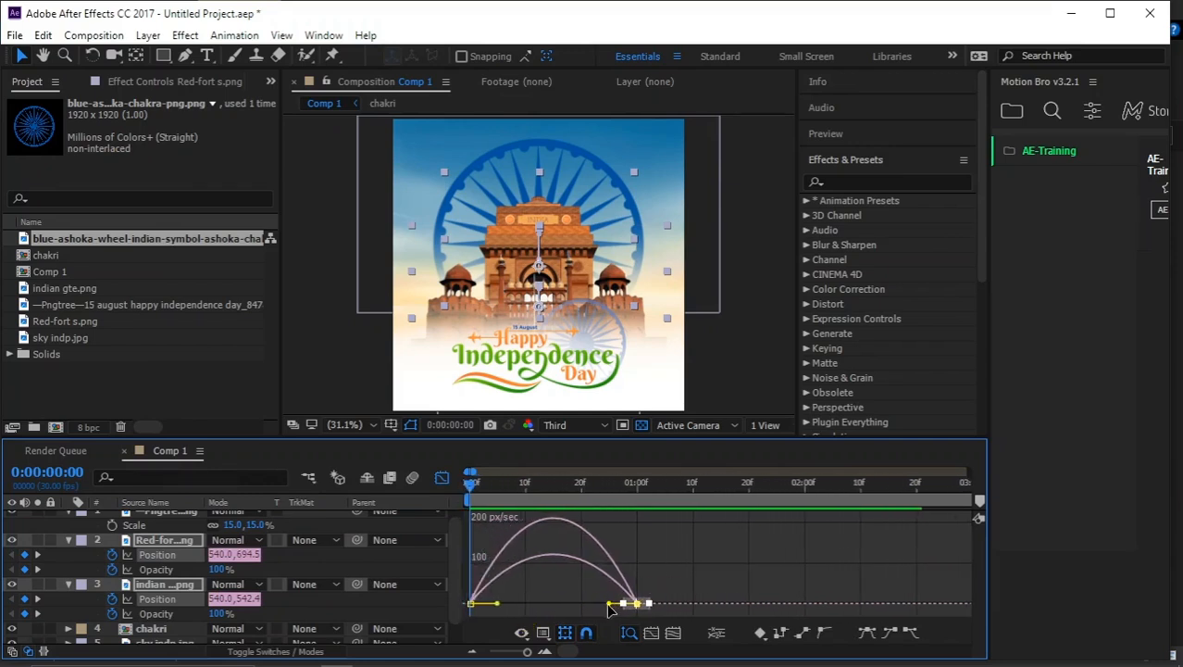
left_click_drag(609, 605, 577, 605)
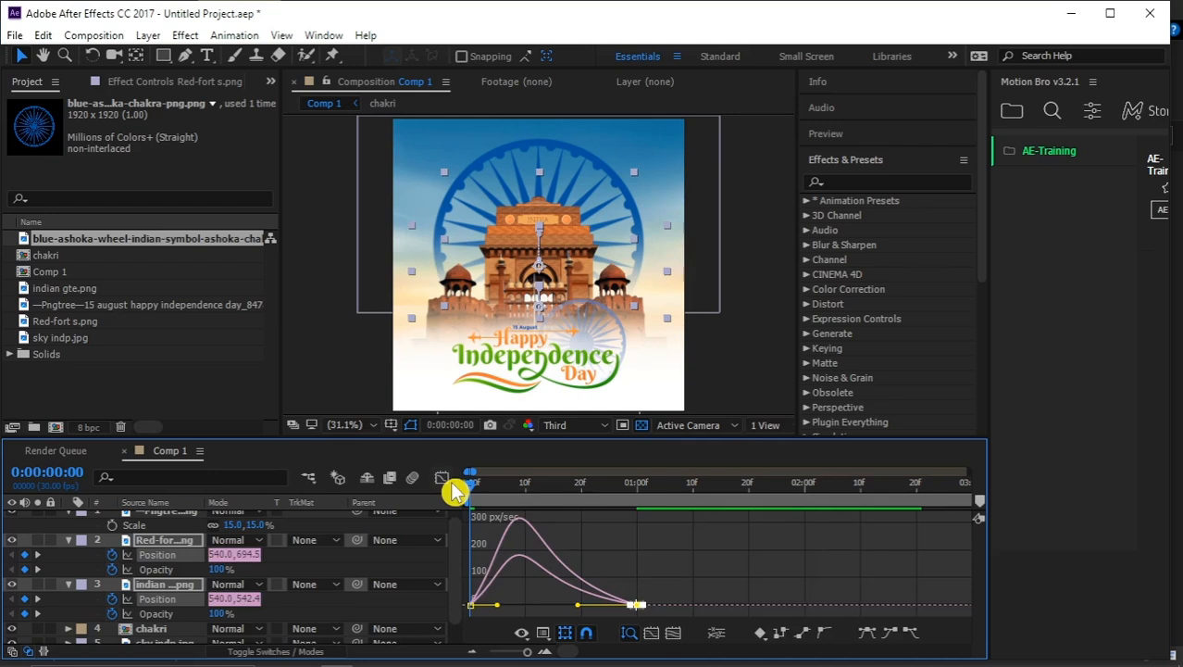
left_click(443, 479)
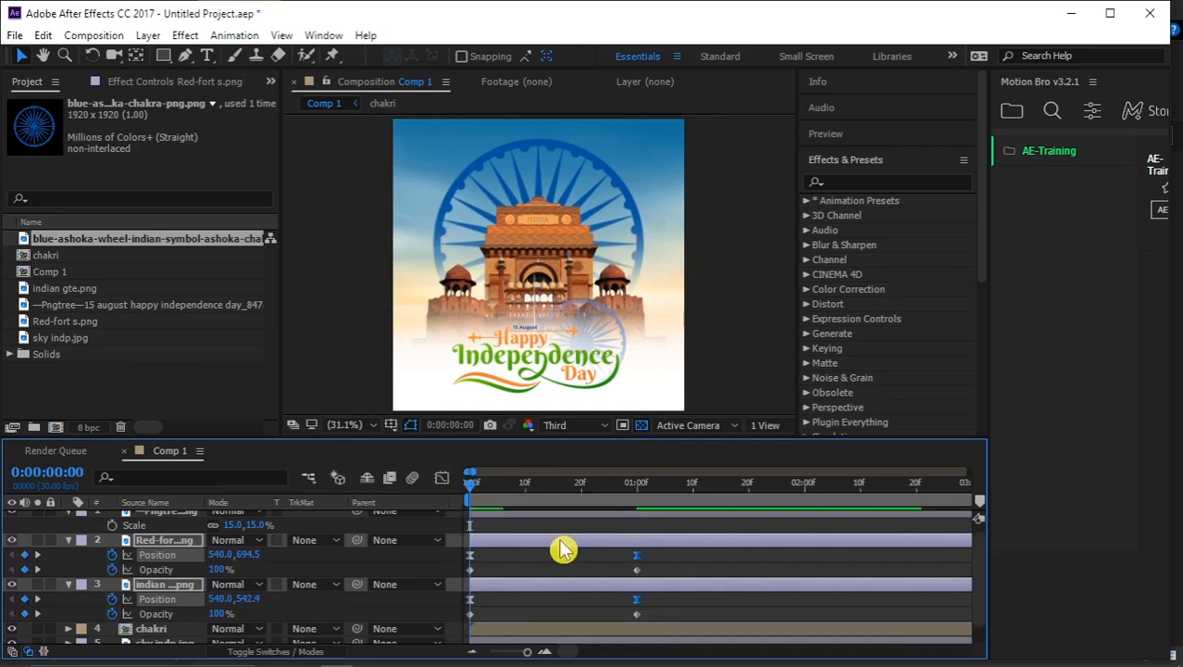
key("space")
key("space")
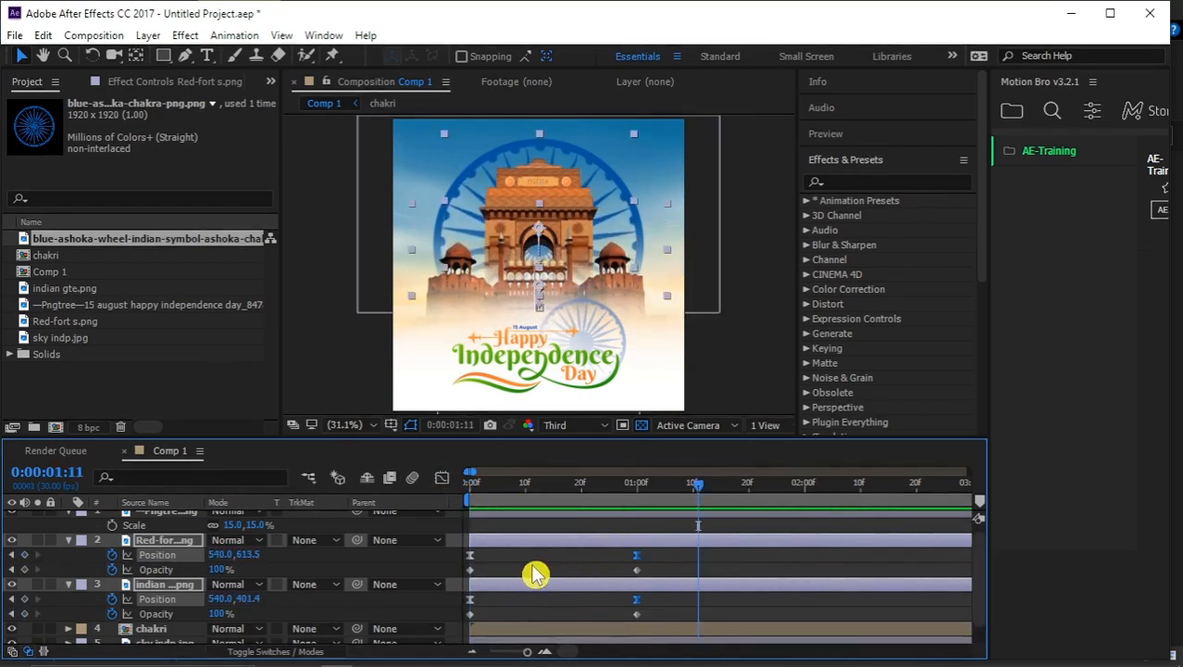
left_click_drag(595, 491, 470, 496)
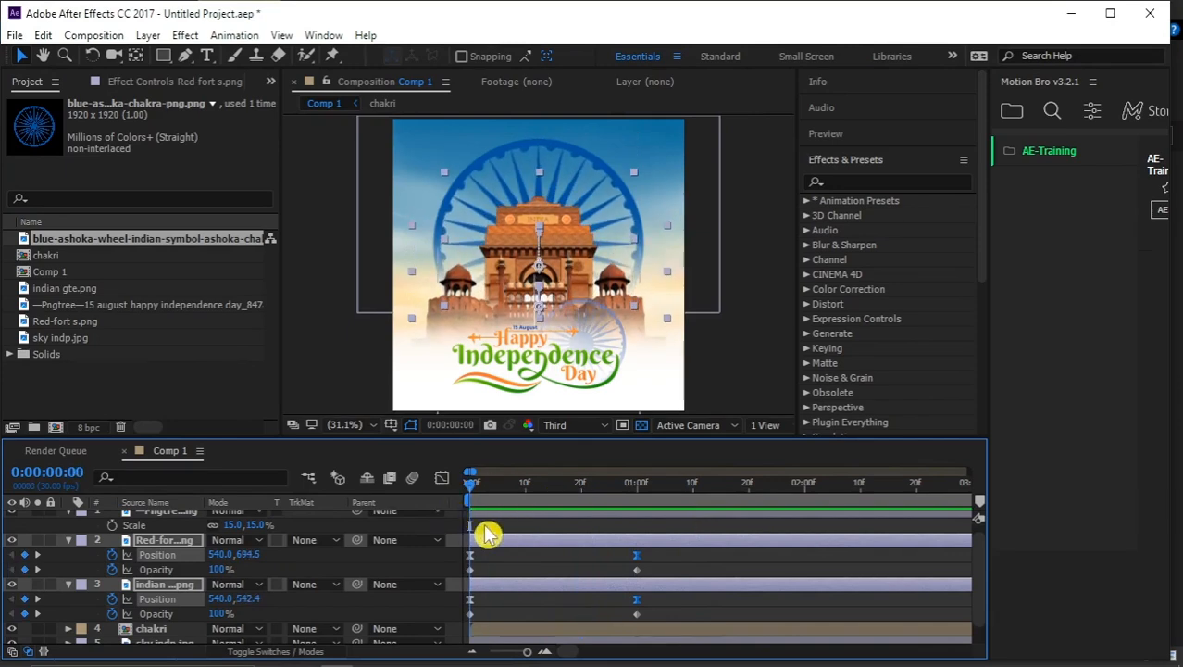
- Move the Red Fort layer's ending Opacity keyframe earlier to frame 20
key("minus")
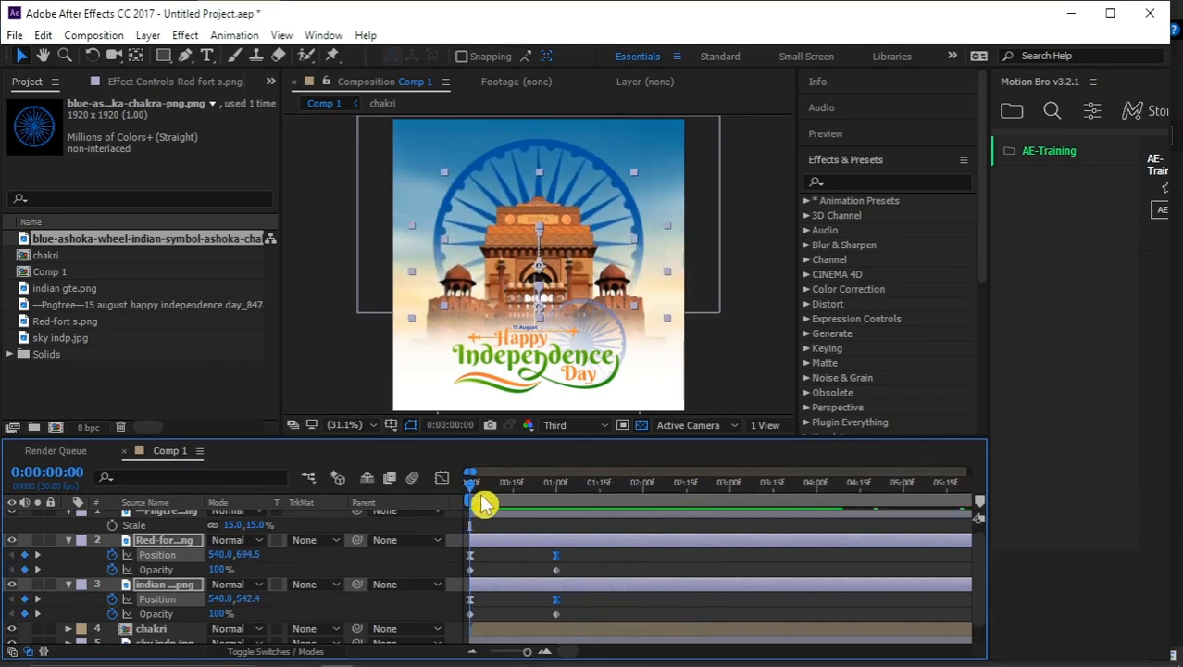
key("shift+Page_Down")
key("shift+Page_Down")
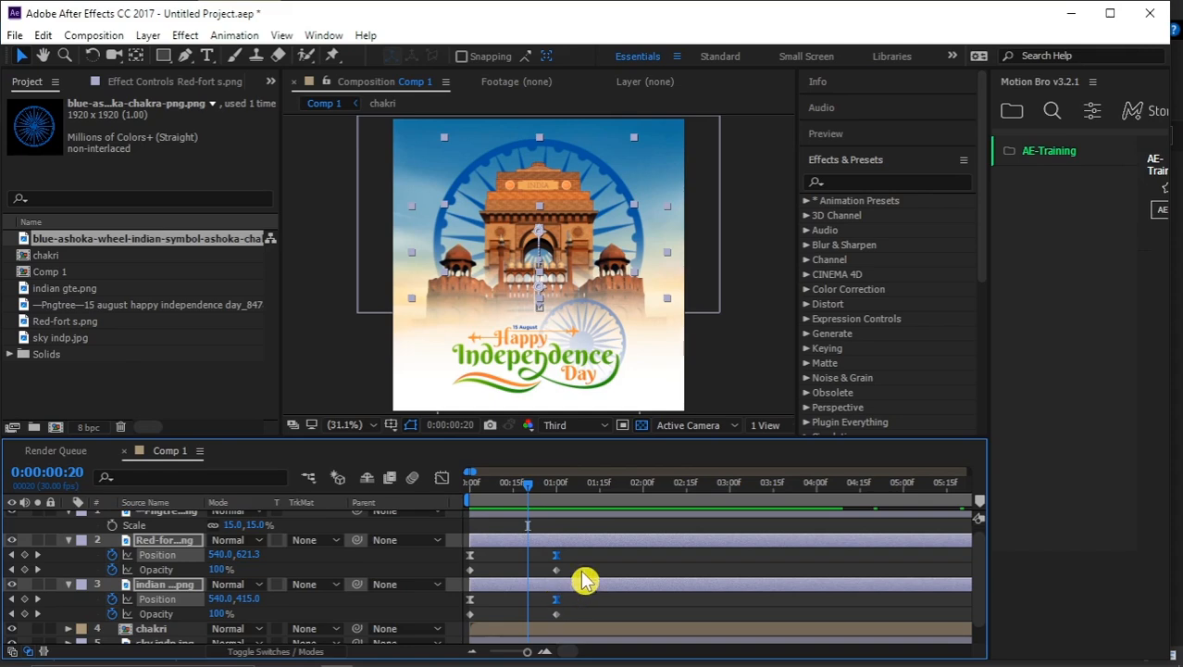
left_click(556, 569)
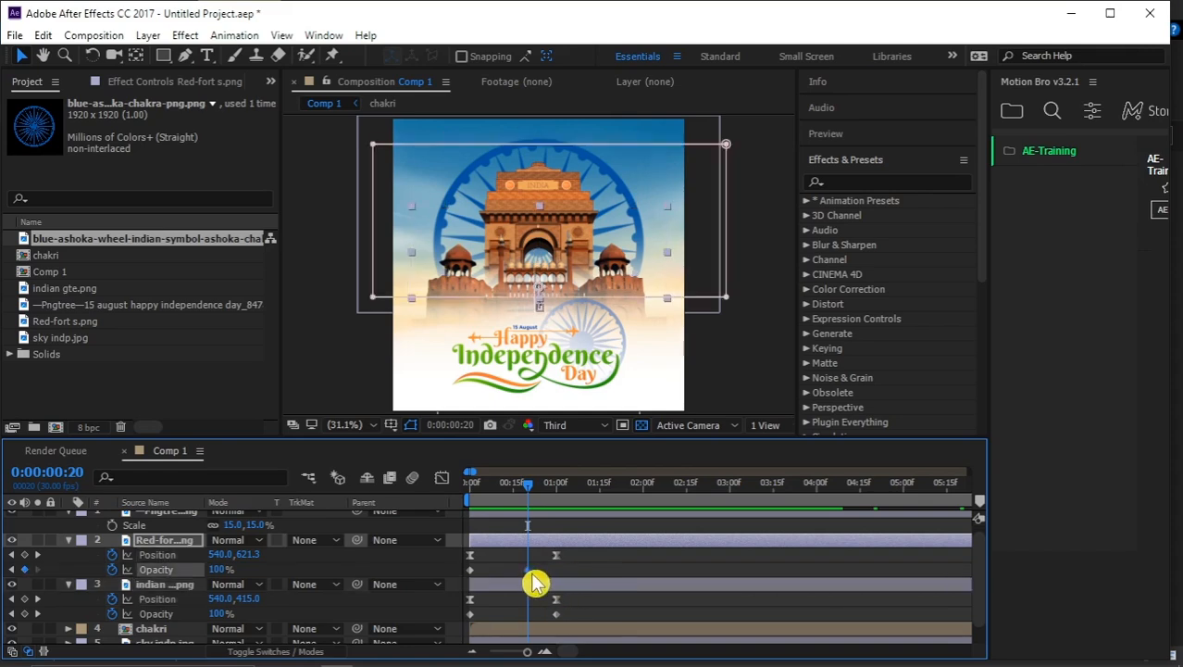
- Move the India Gate layer's ending Opacity keyframe to frame 20, set both monument layers' Opacity to 0% at frame 0, and preview the fade
left_click_drag(555, 613, 528, 613)
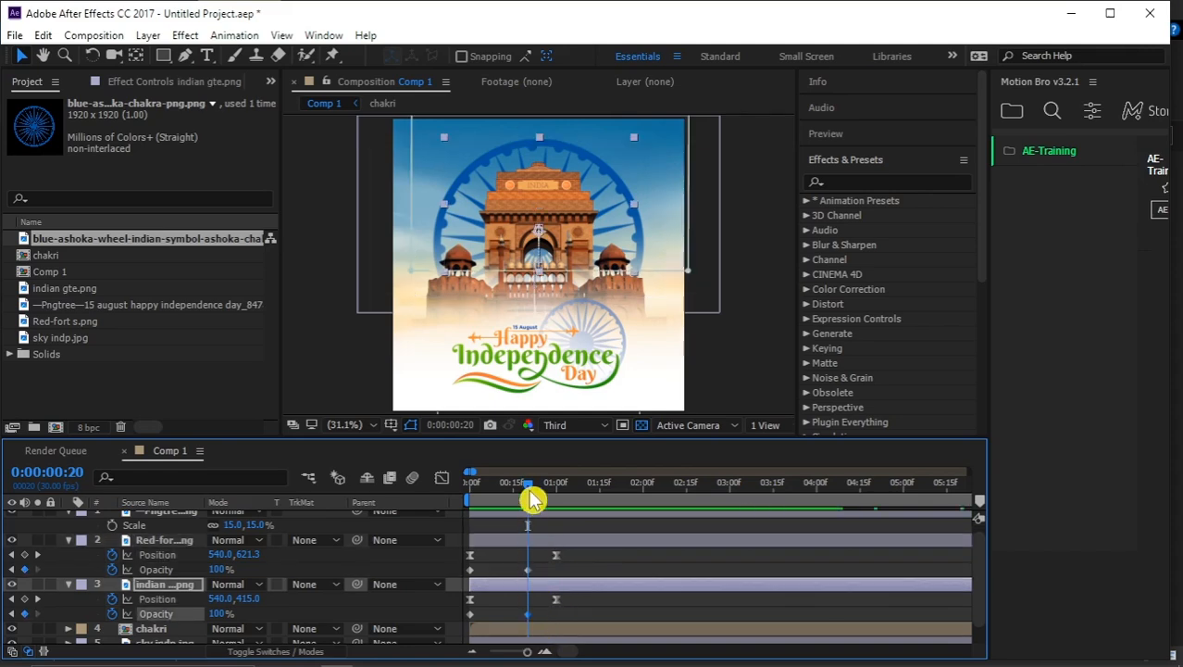
left_click_drag(532, 498, 472, 514)
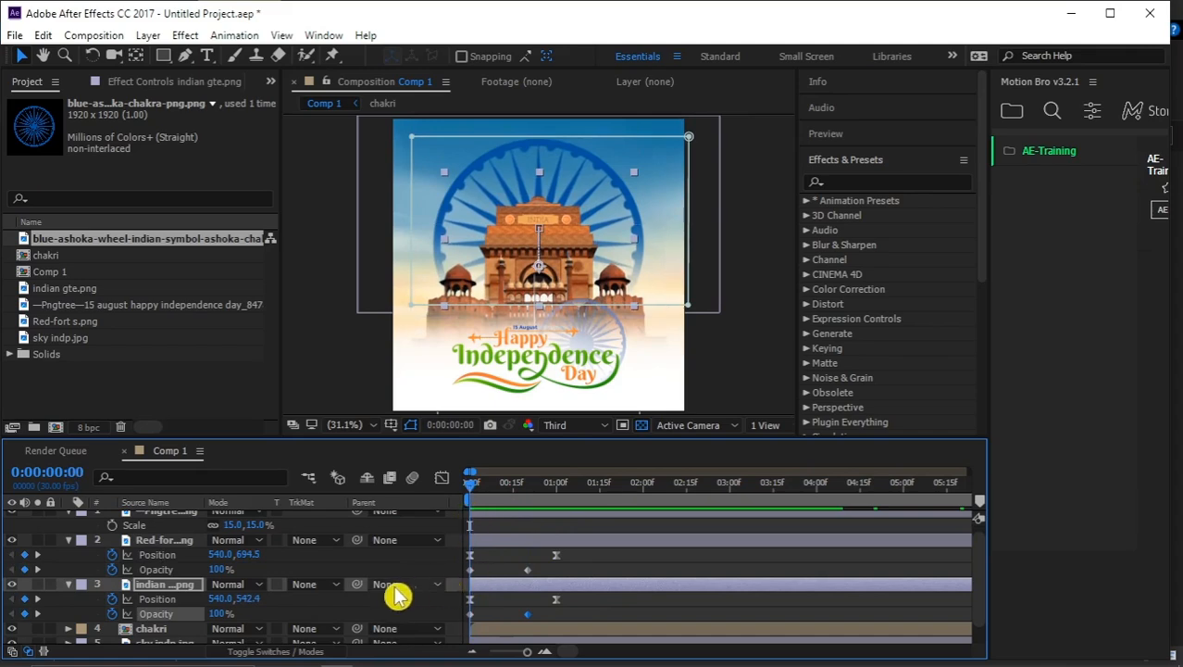
left_click(490, 544)
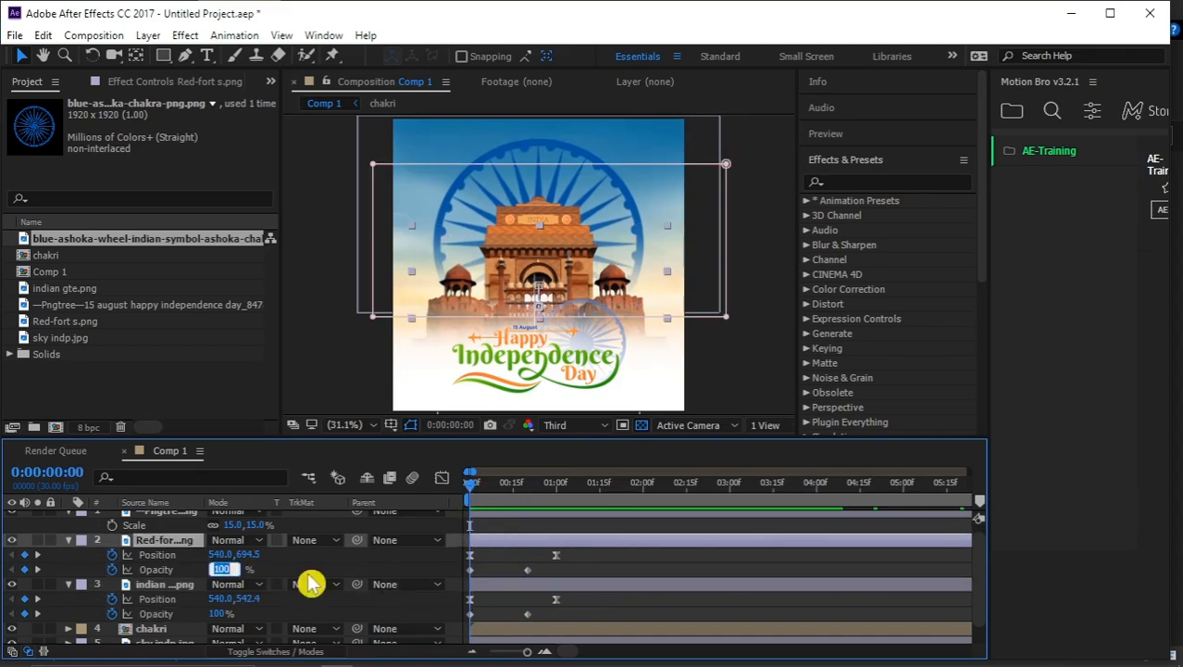
type("0")
key("Return")
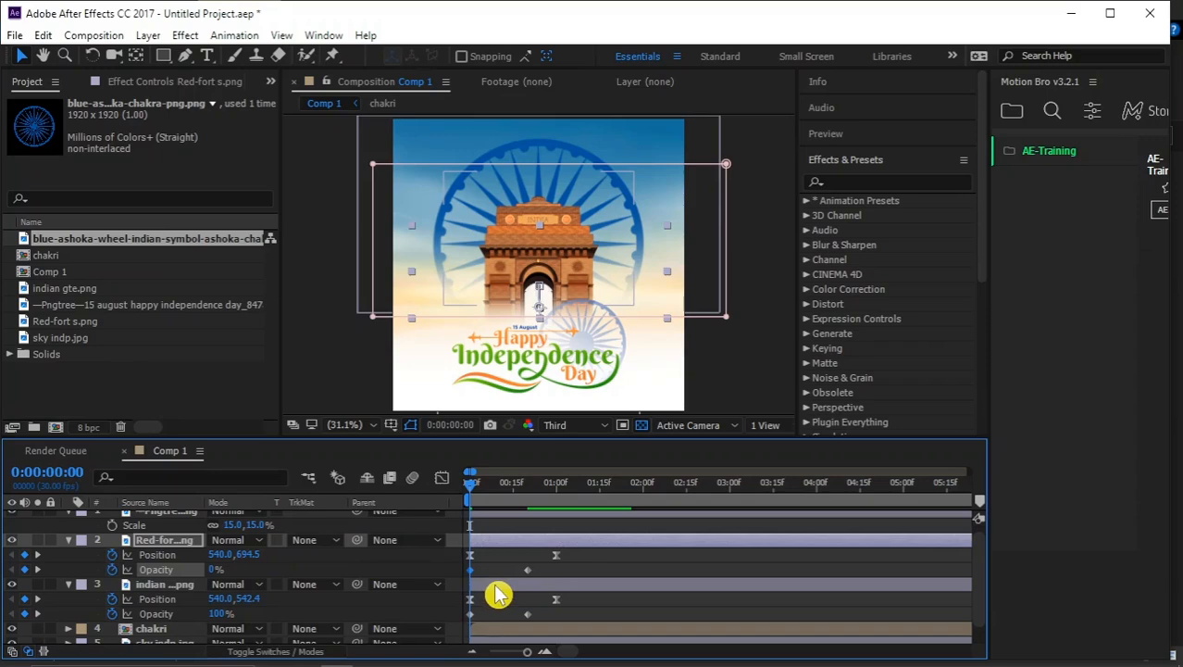
left_click(491, 586)
type("0")
key("Return")
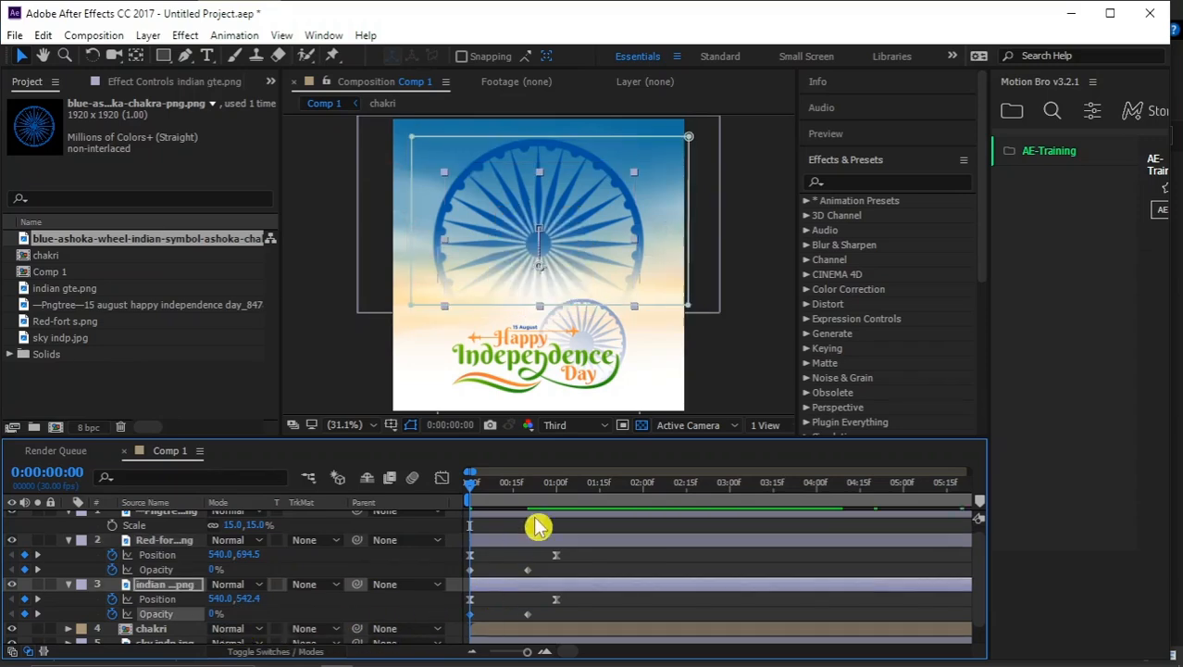
key("space")
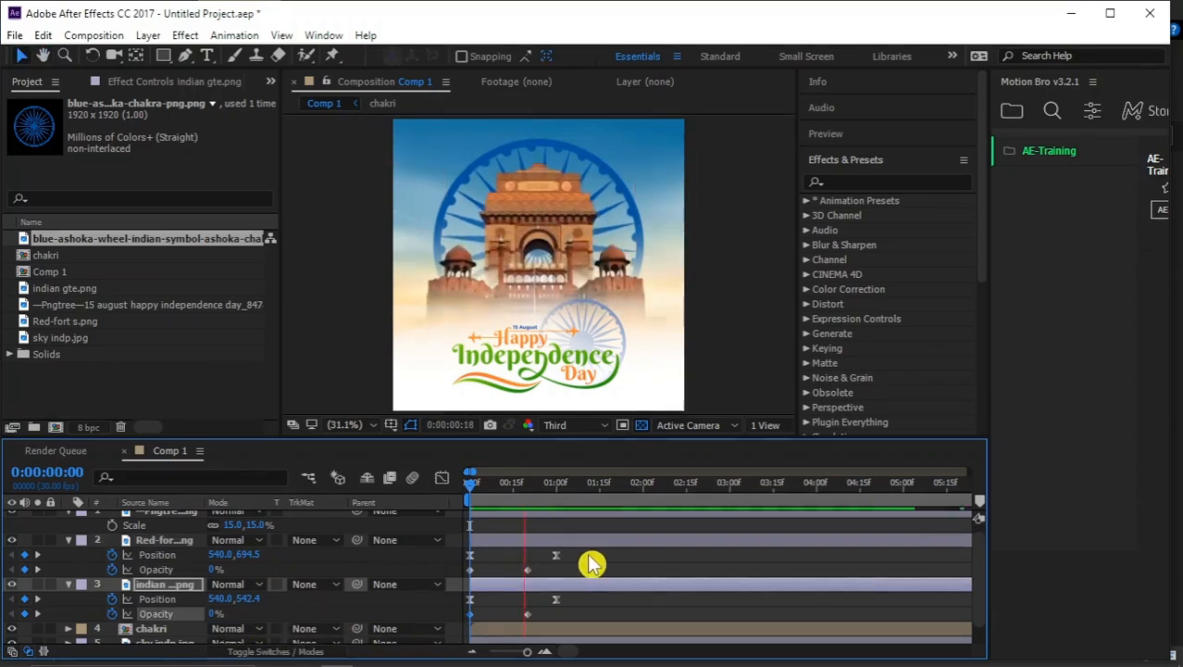
key("space")
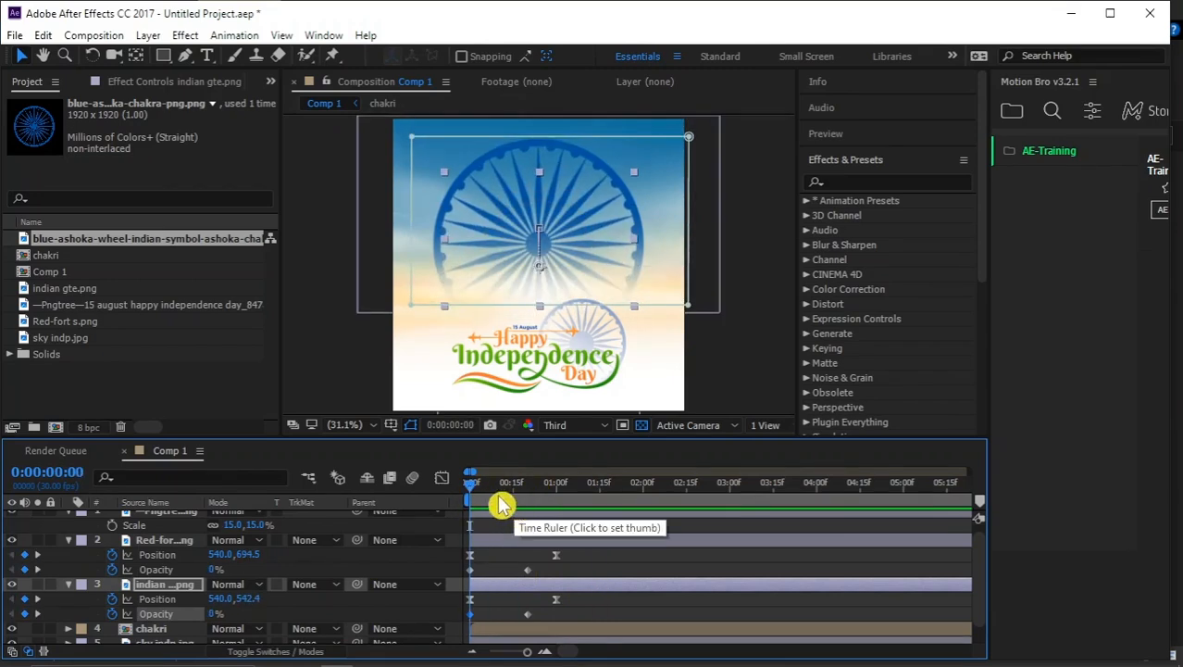
- Move the ending Opacity keyframes of the Red Fort and India Gate layers to 1 second and preview from frame 0
left_click_drag(501, 504, 558, 516)
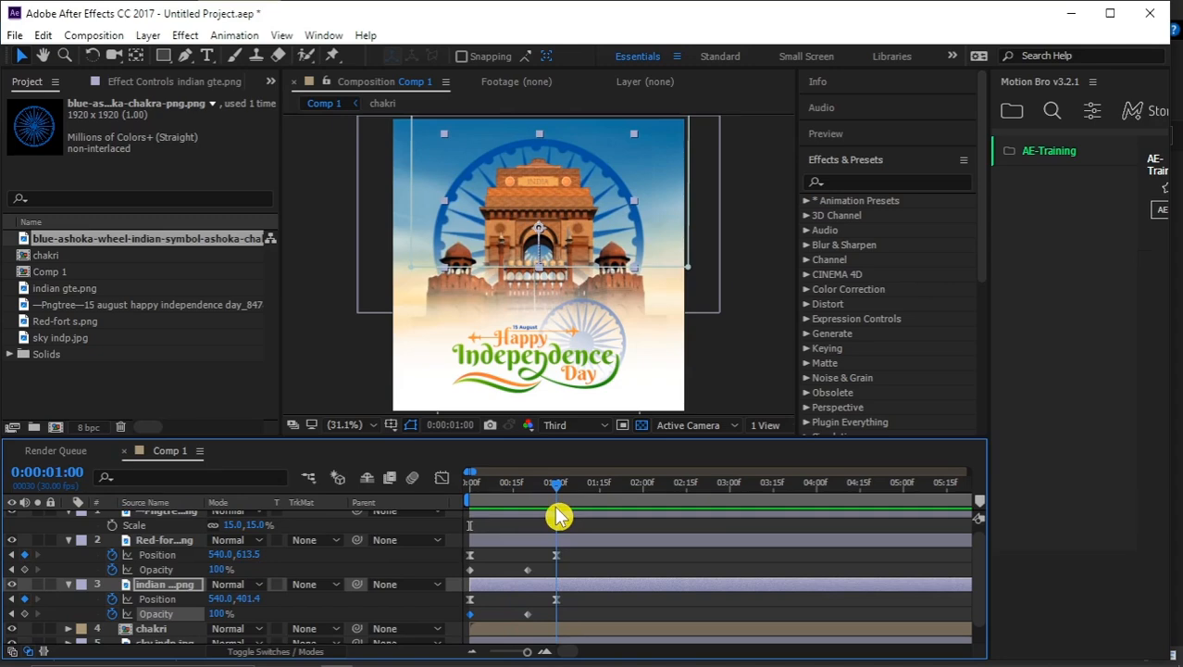
left_click_drag(528, 569, 557, 571)
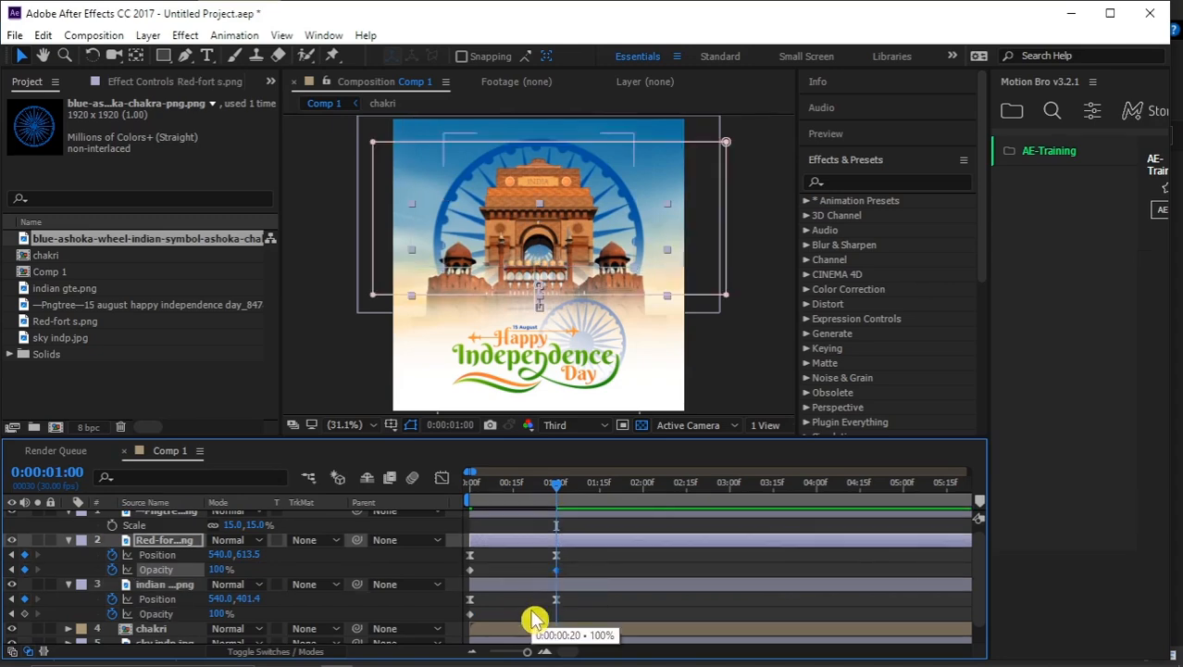
left_click_drag(531, 614, 555, 614)
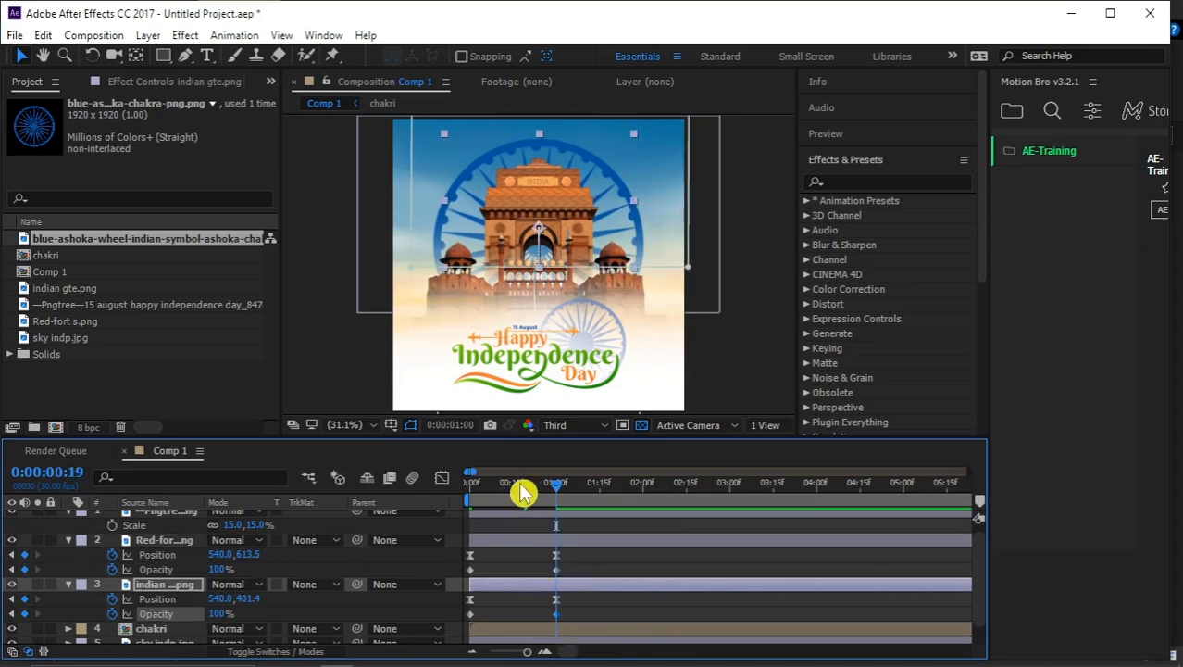
left_click_drag(522, 487, 455, 507)
key("space")
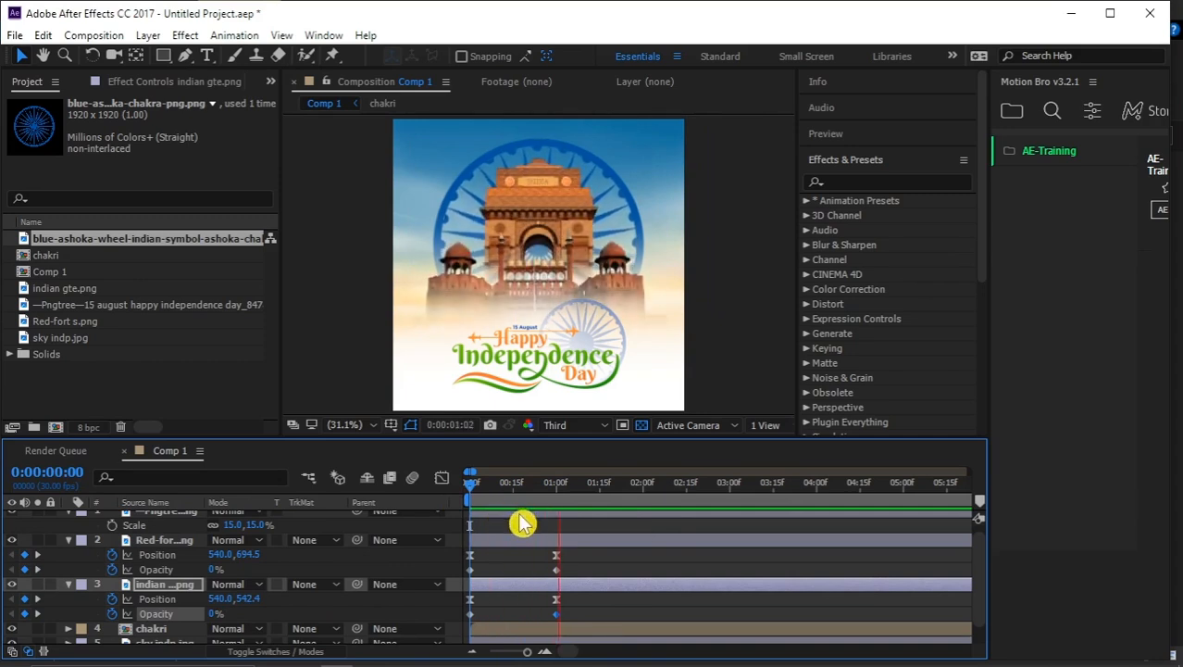
key("space")
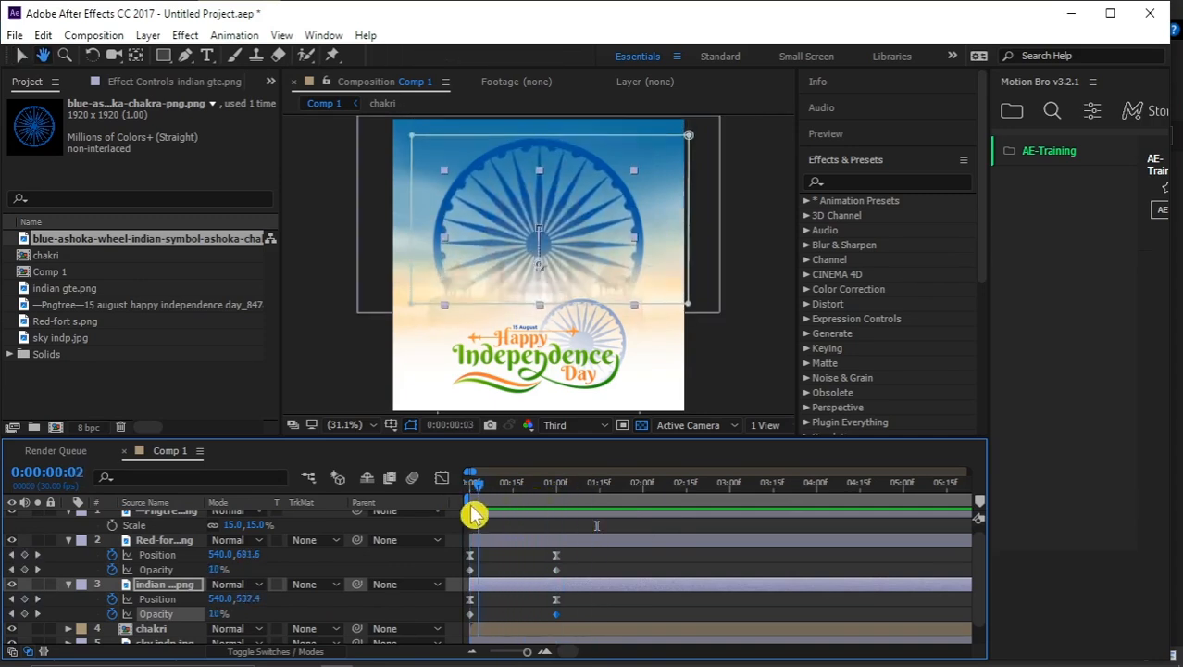
- Shift the India Gate layer in time so it starts at frame 10, and preview the staggered rise from frame 0
left_click(501, 545)
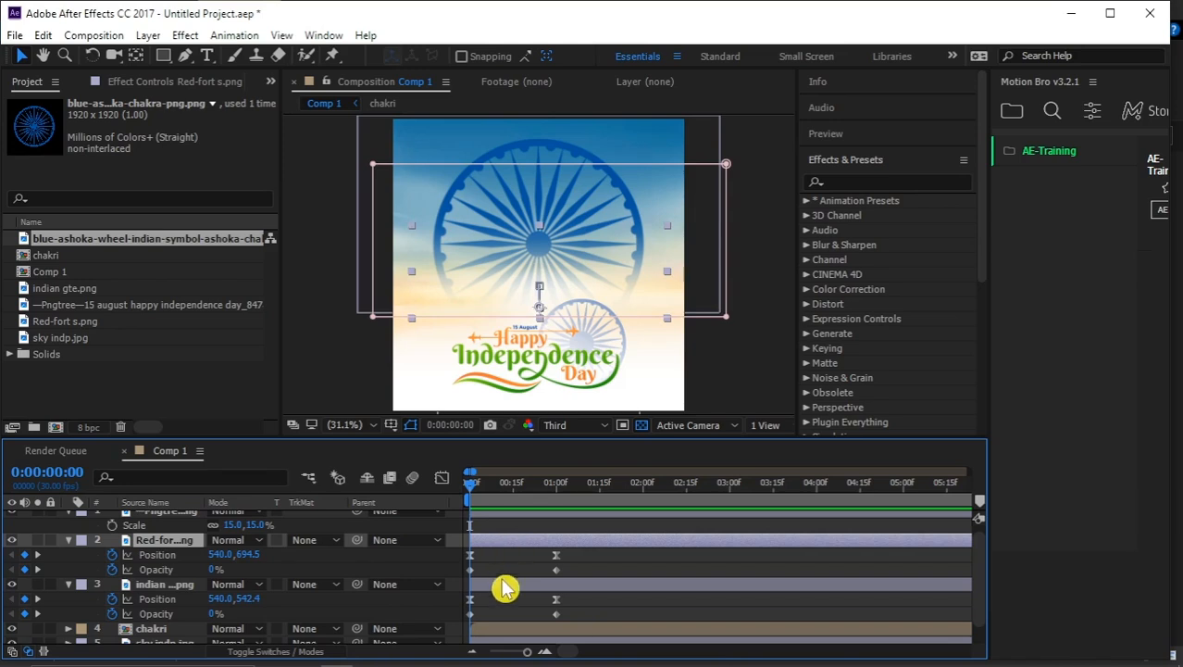
key("space")
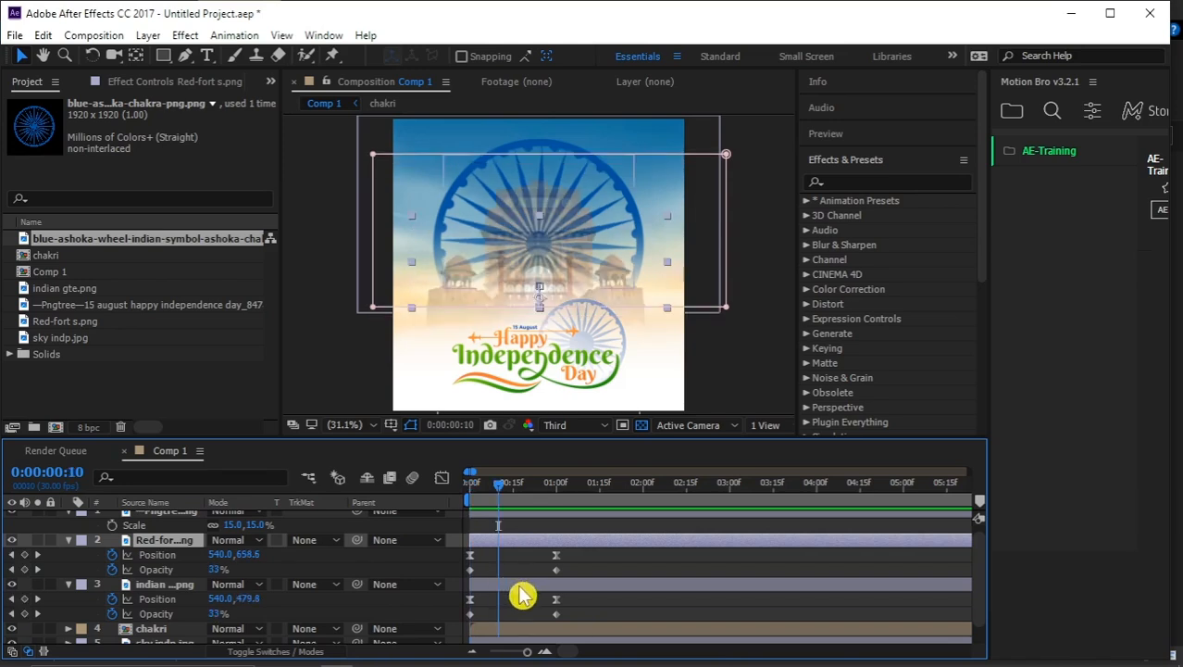
left_click(521, 587)
left_click_drag(509, 588, 538, 588)
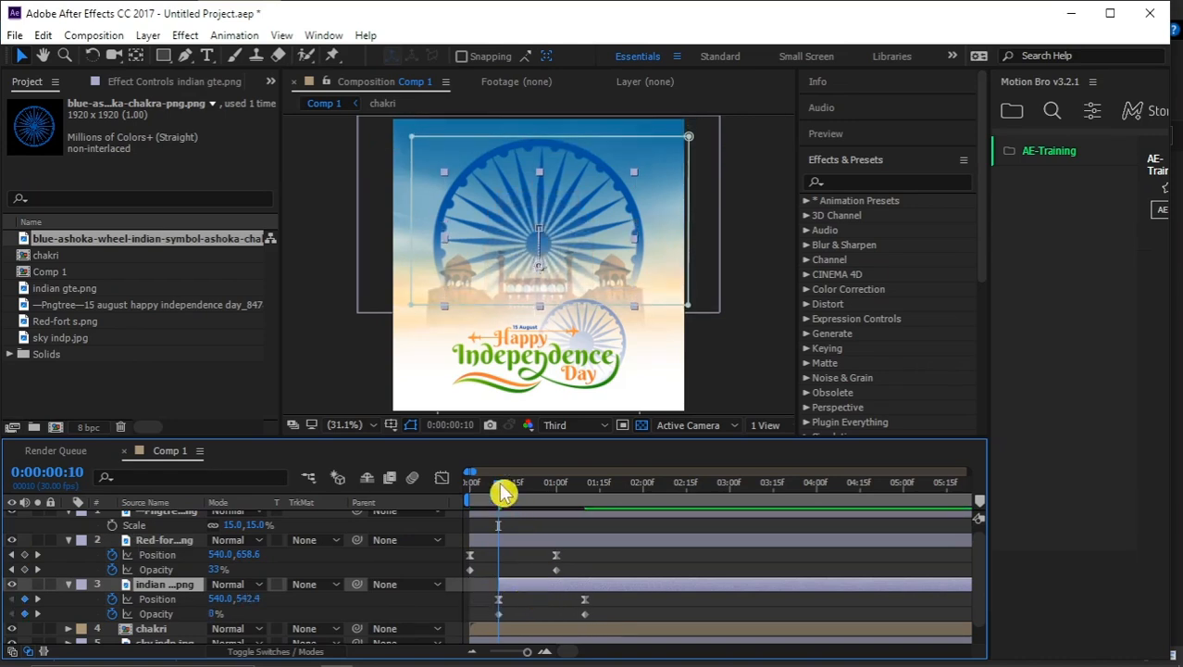
left_click_drag(494, 485, 455, 486)
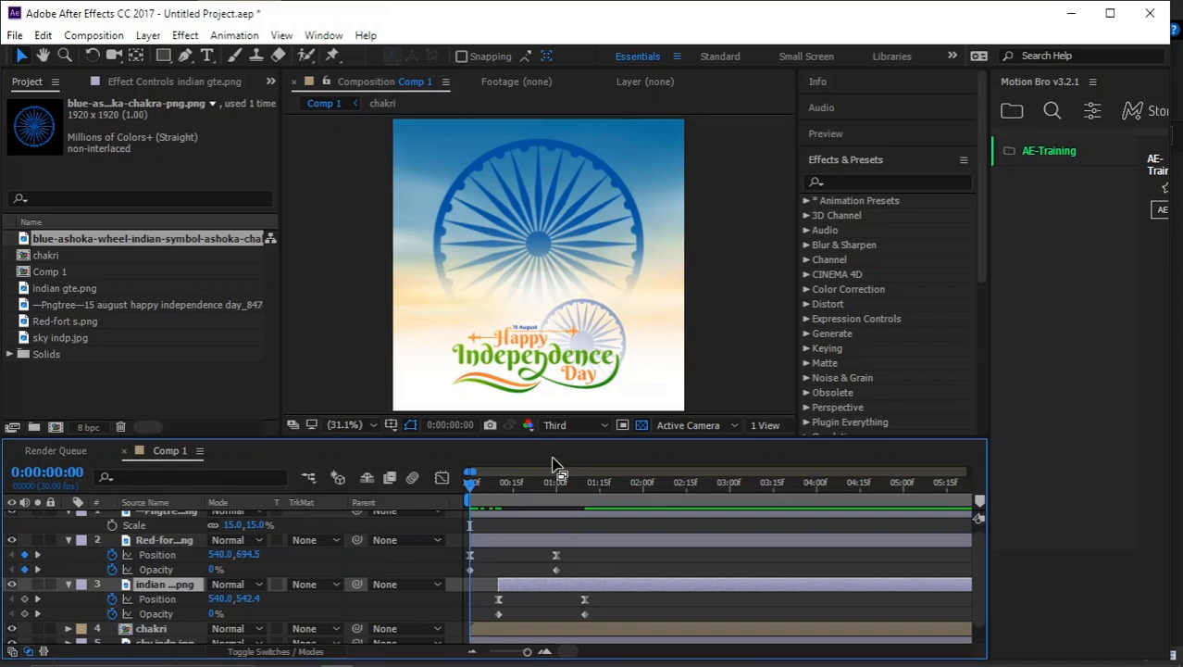
key("space")
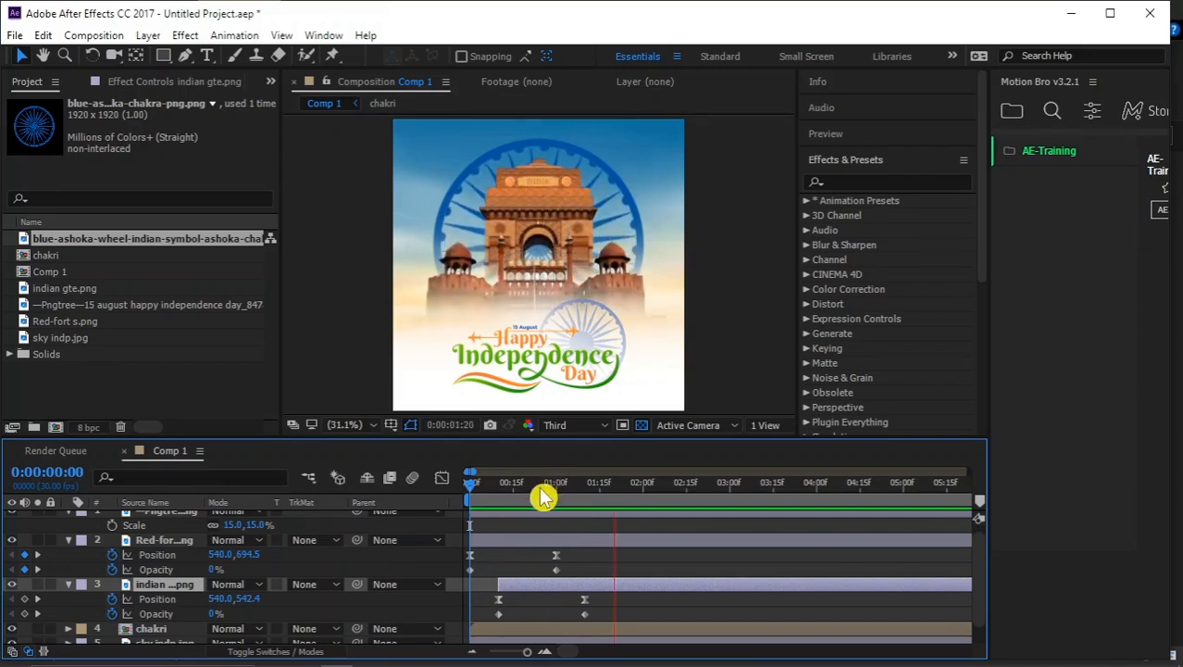
key("space")
- Set the composition preview resolution to Quarter and play the animation from frame 0
key("minus")
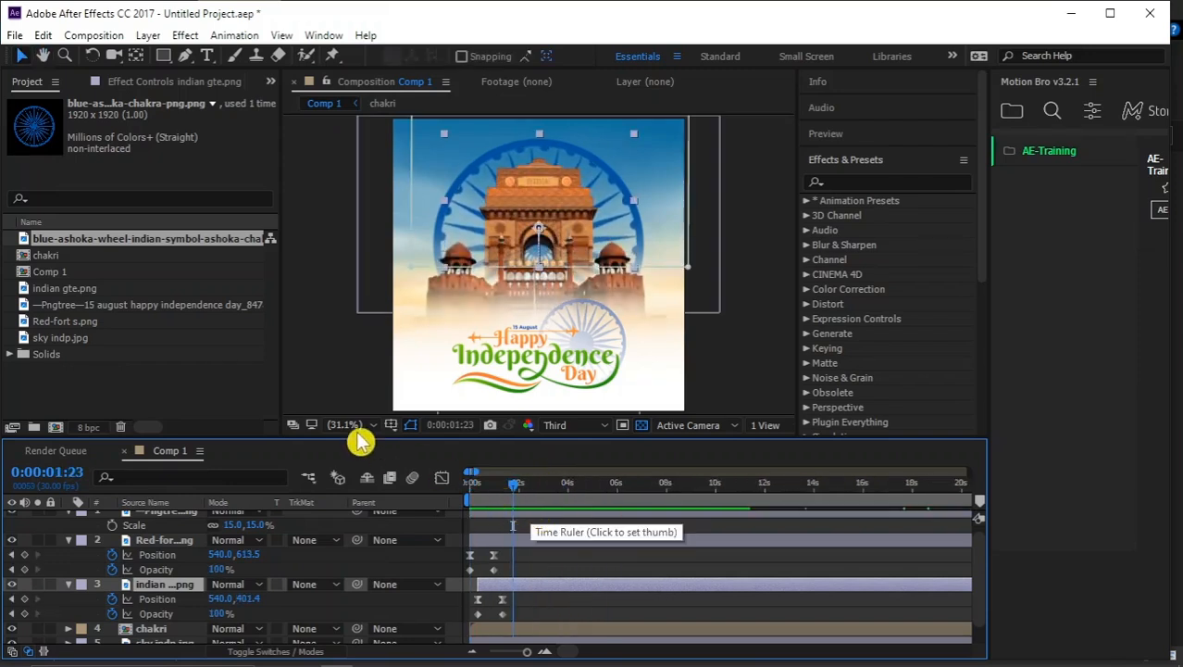
left_click_drag(511, 494, 471, 500)
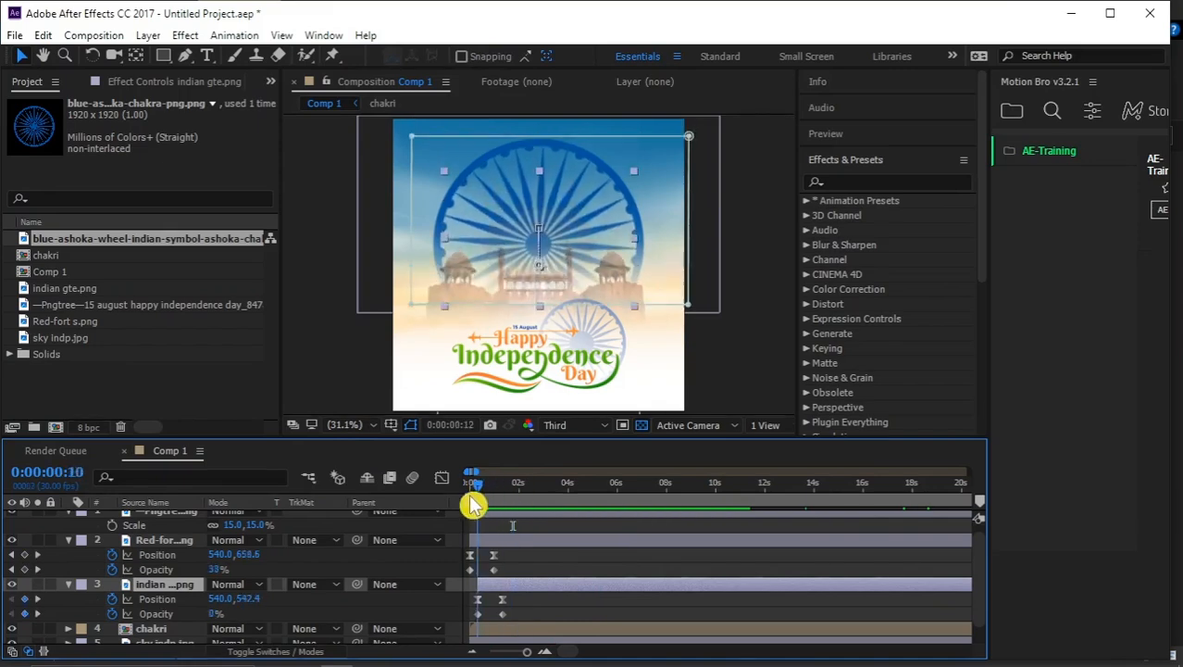
left_click(567, 425)
left_click(592, 528)
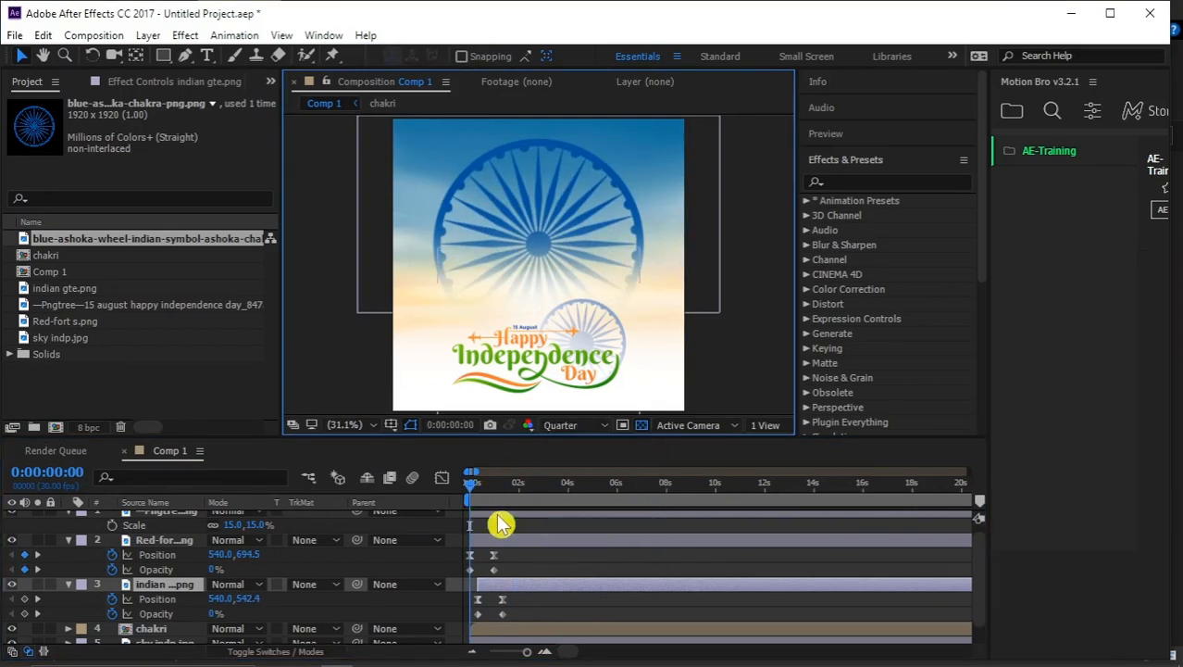
left_click_drag(482, 485, 458, 495)
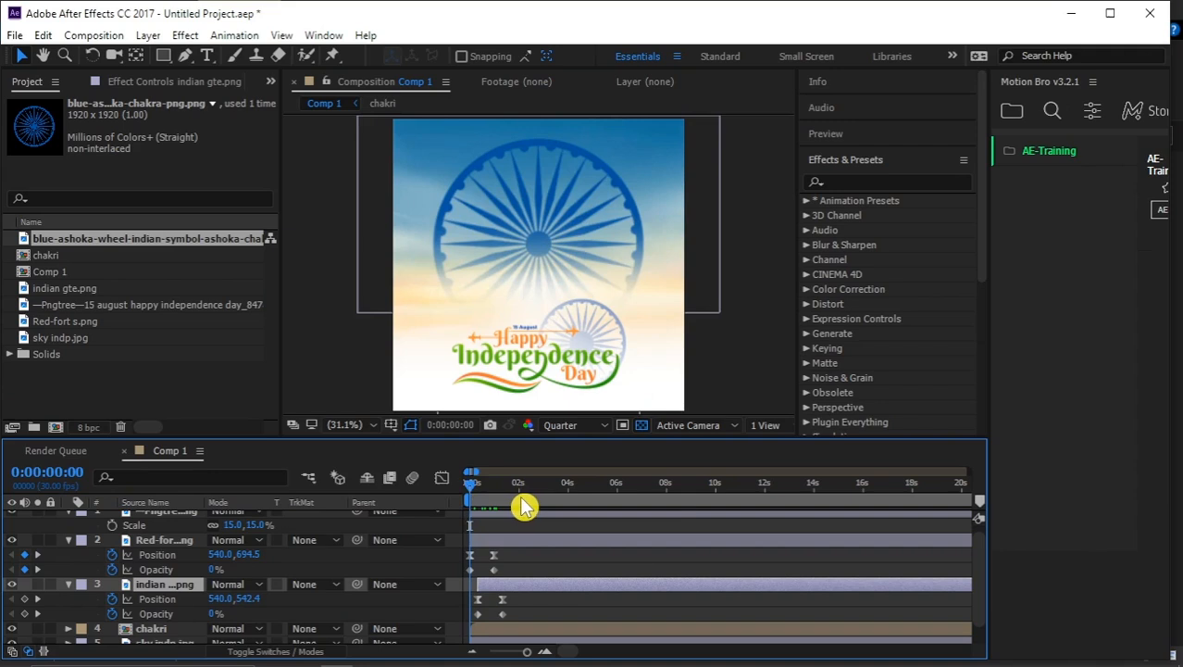
key("space")
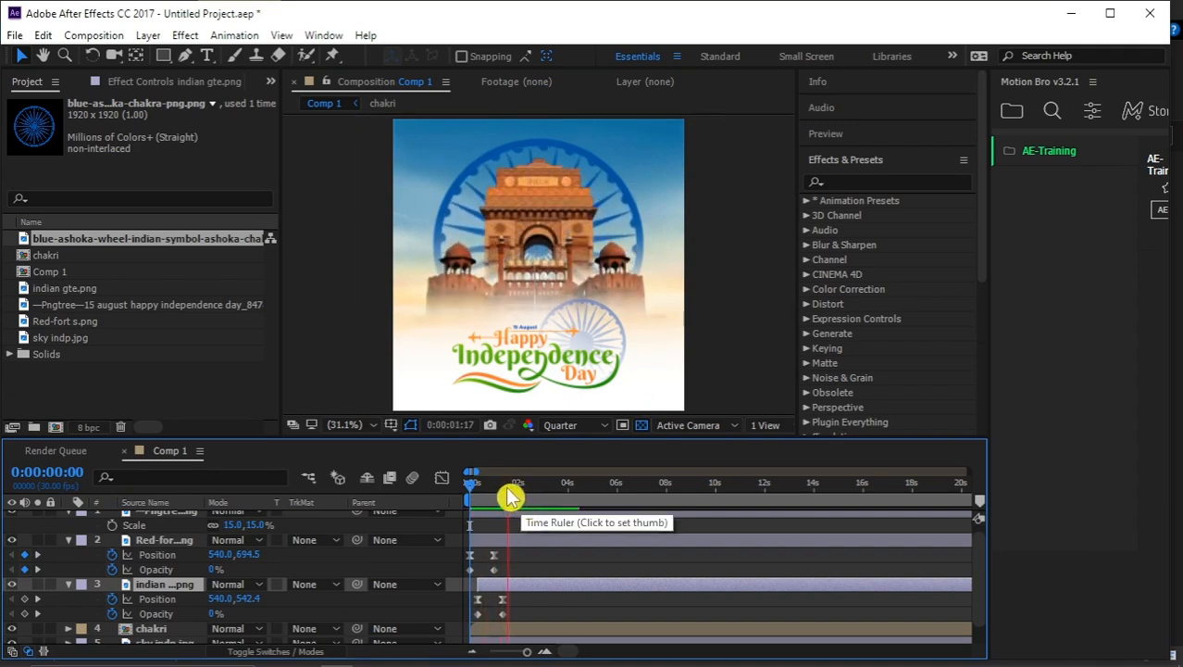
left_click(509, 495)
- Set the chakri layer's Opacity to 25% with the playhead at 0:00:01:10
left_click_drag(482, 497, 505, 497)
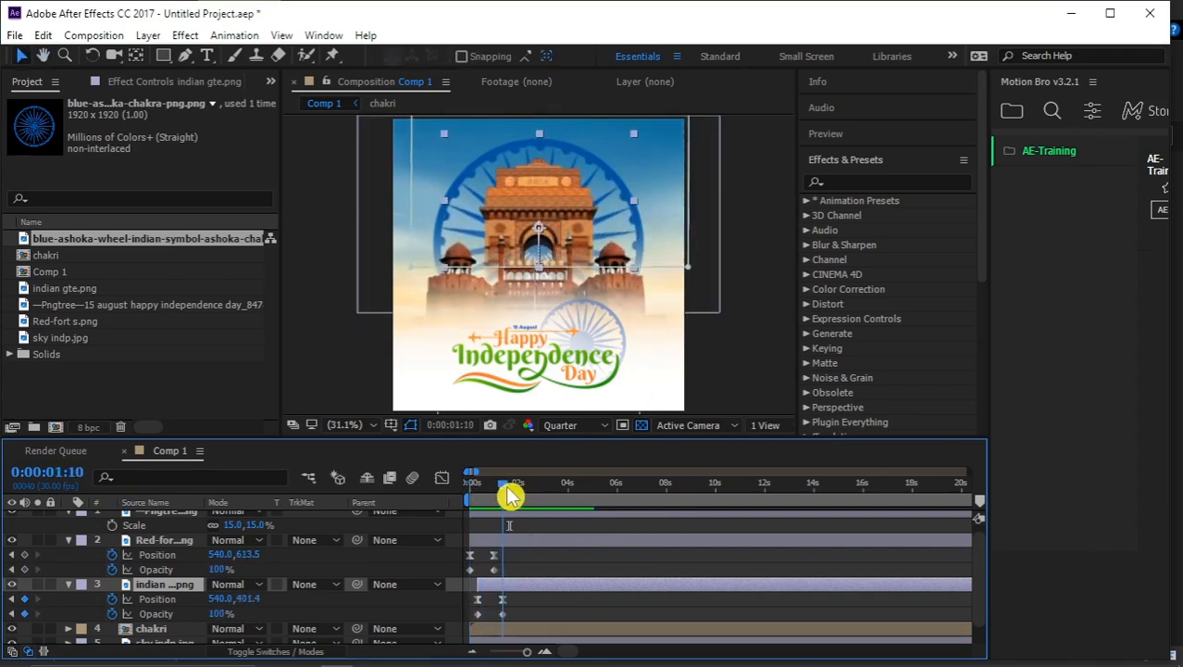
left_click_drag(523, 575, 526, 561)
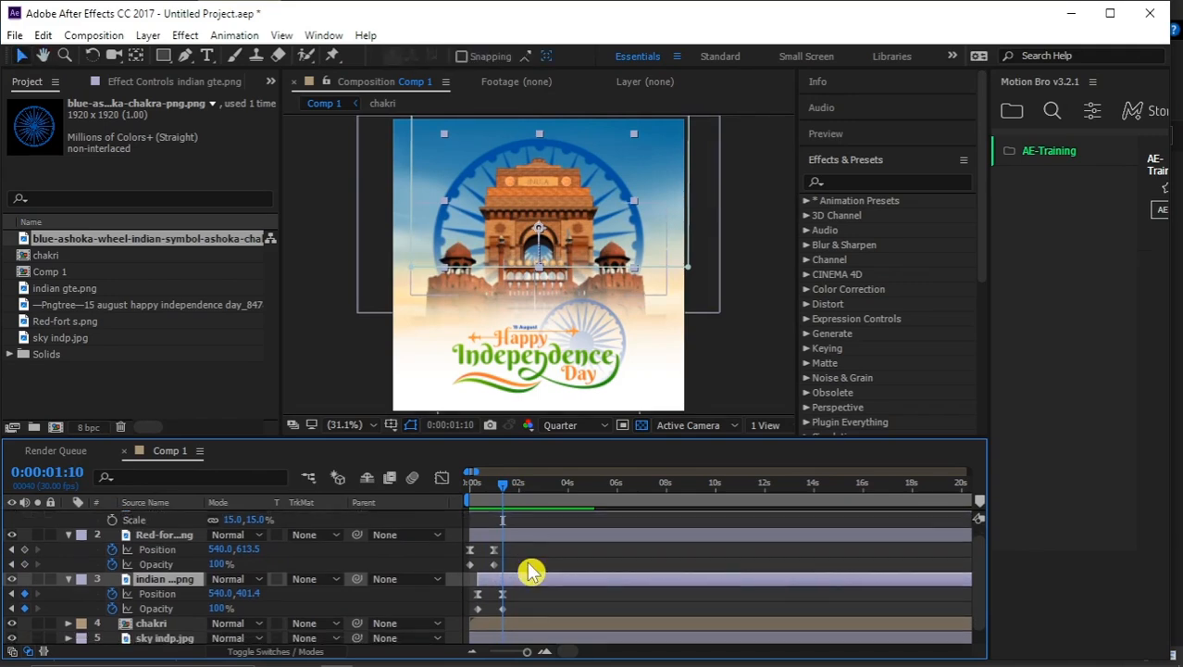
left_click(148, 624)
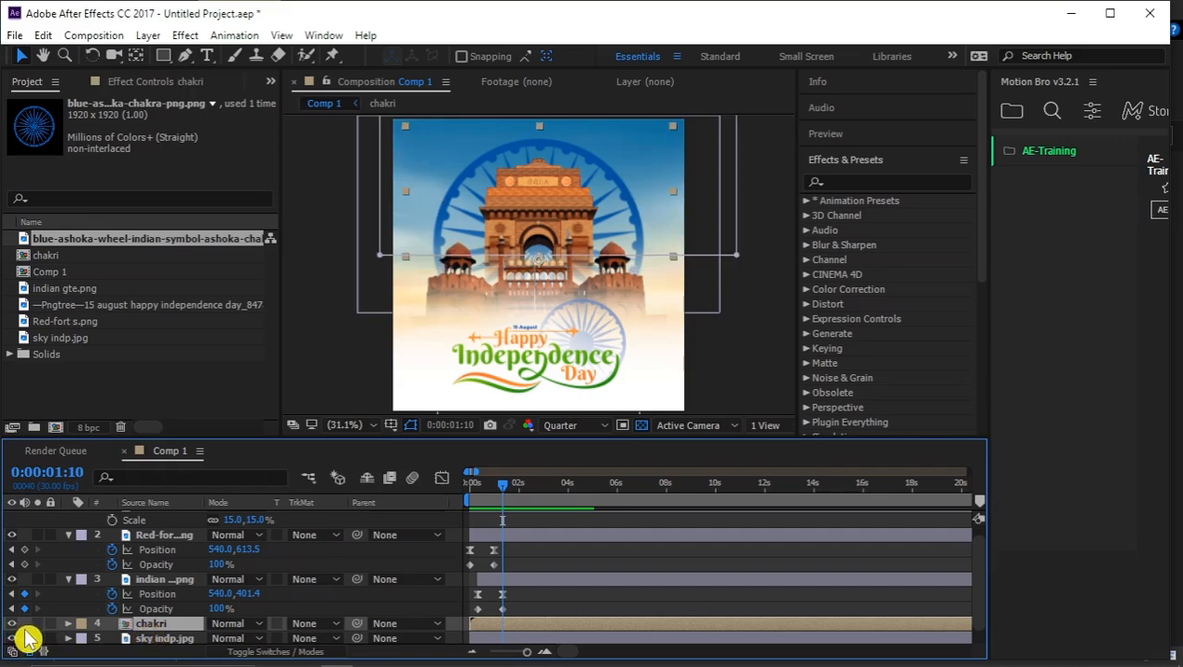
key("t")
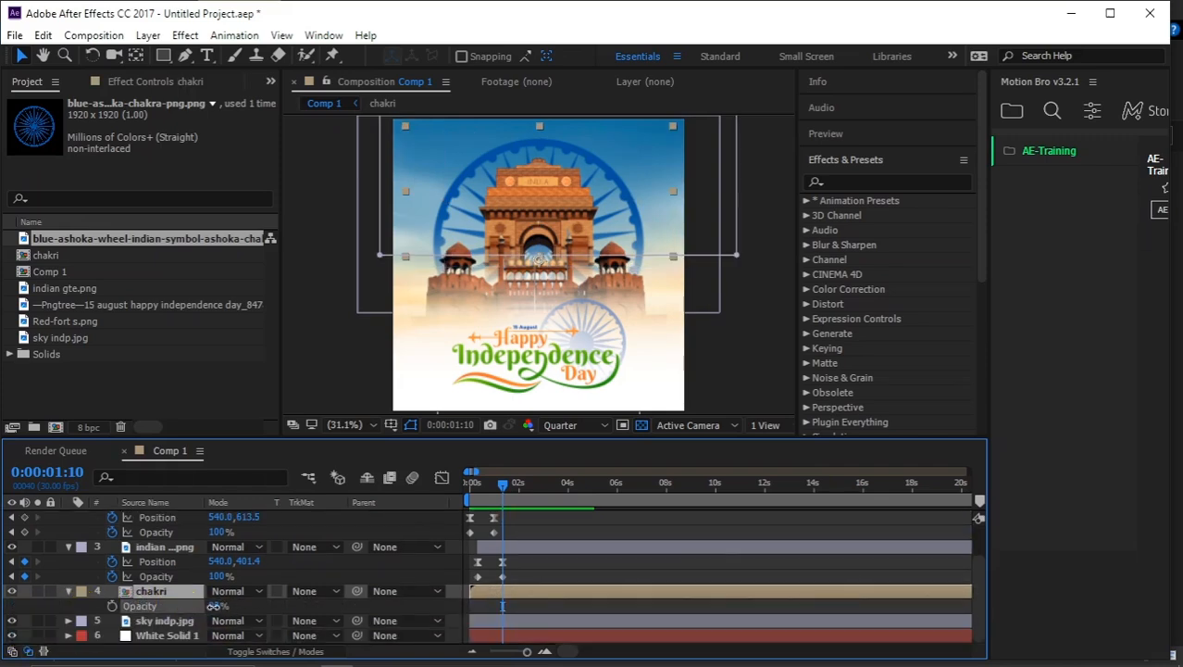
left_click_drag(214, 606, 189, 610)
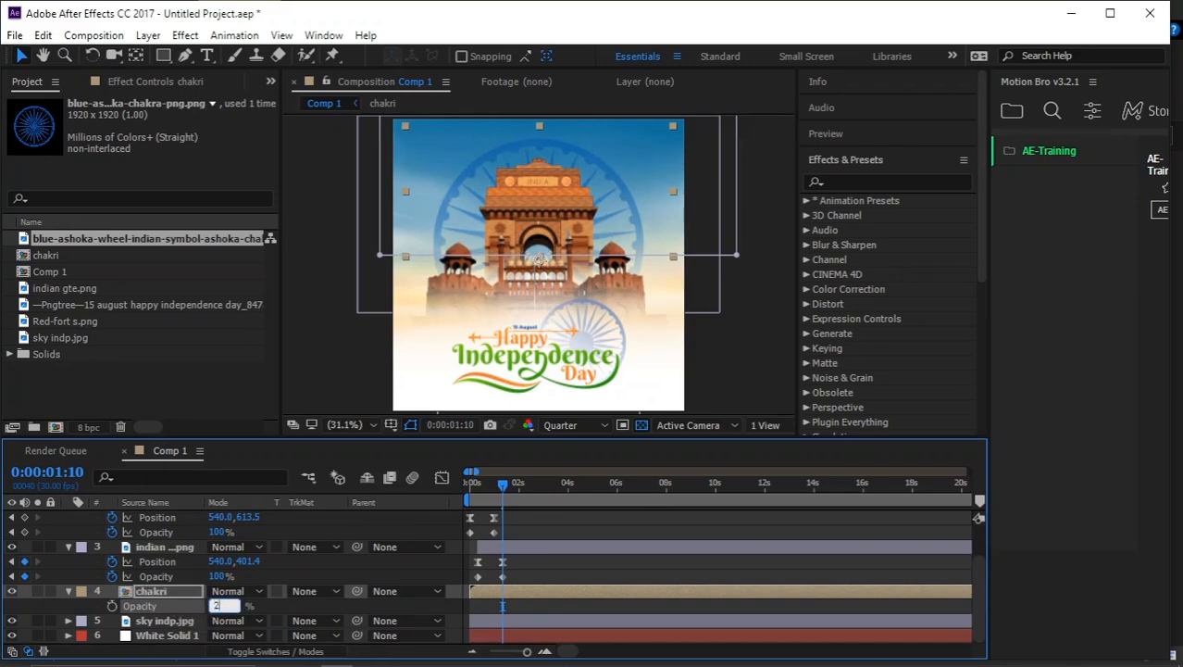
type("5")
key("Return")
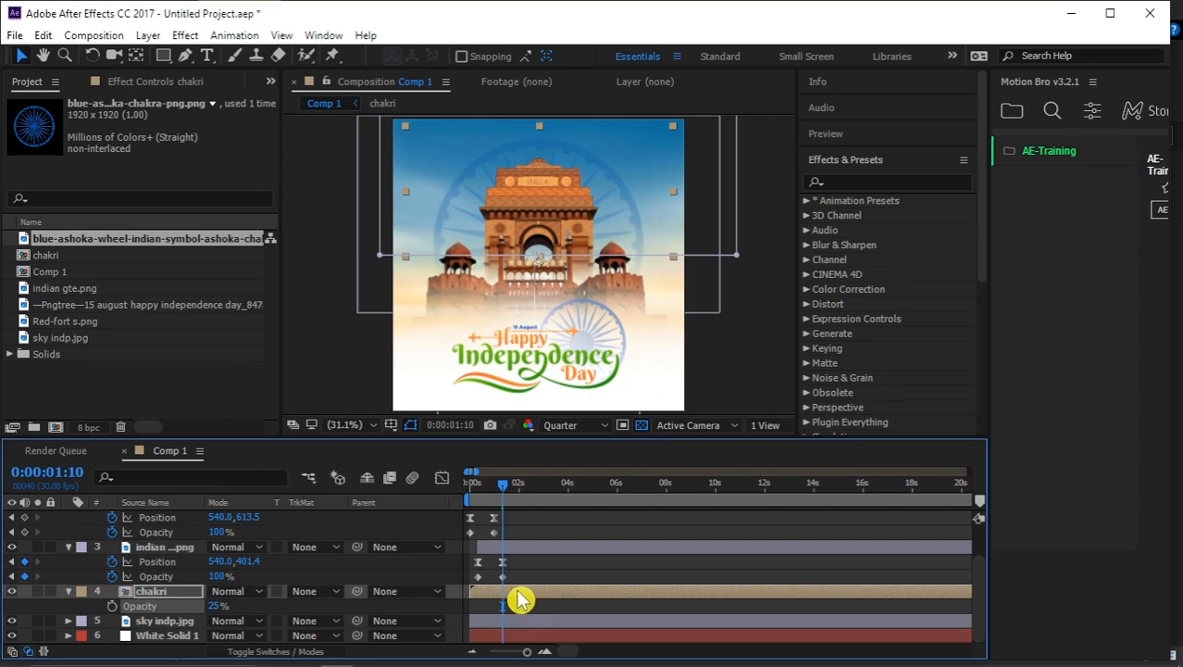
- Shift the chakri layer to start at 1 second and keyframe its Opacity from 0% there to 25% at 2 seconds
left_click_drag(521, 600, 545, 600)
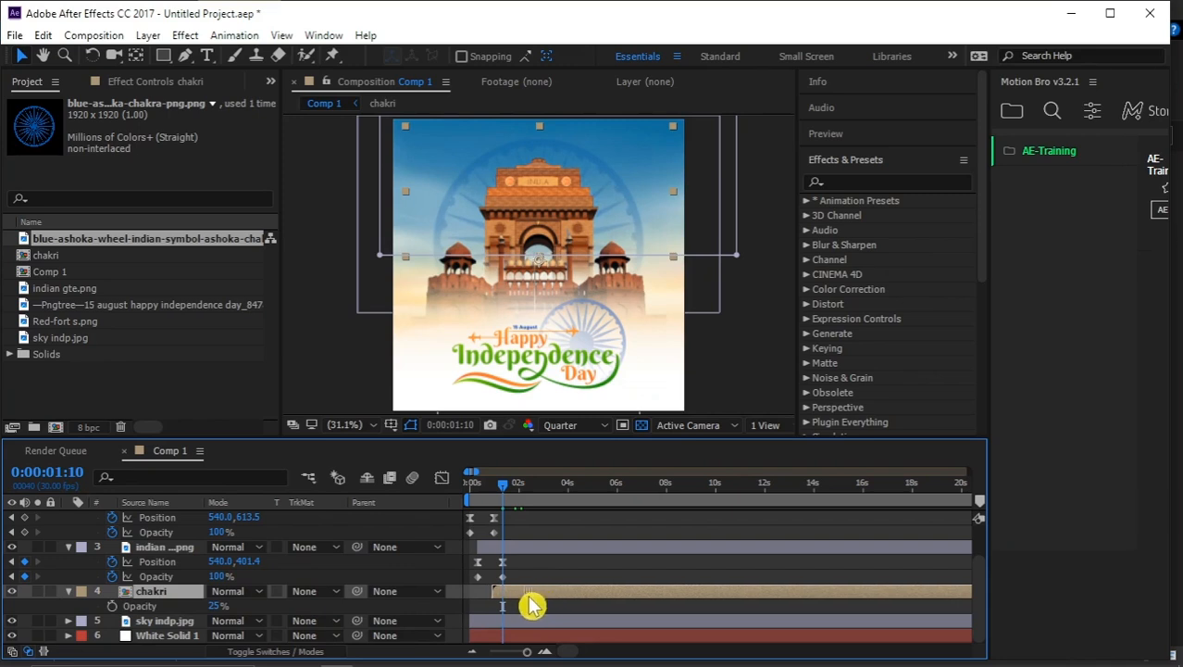
left_click_drag(502, 488, 496, 515)
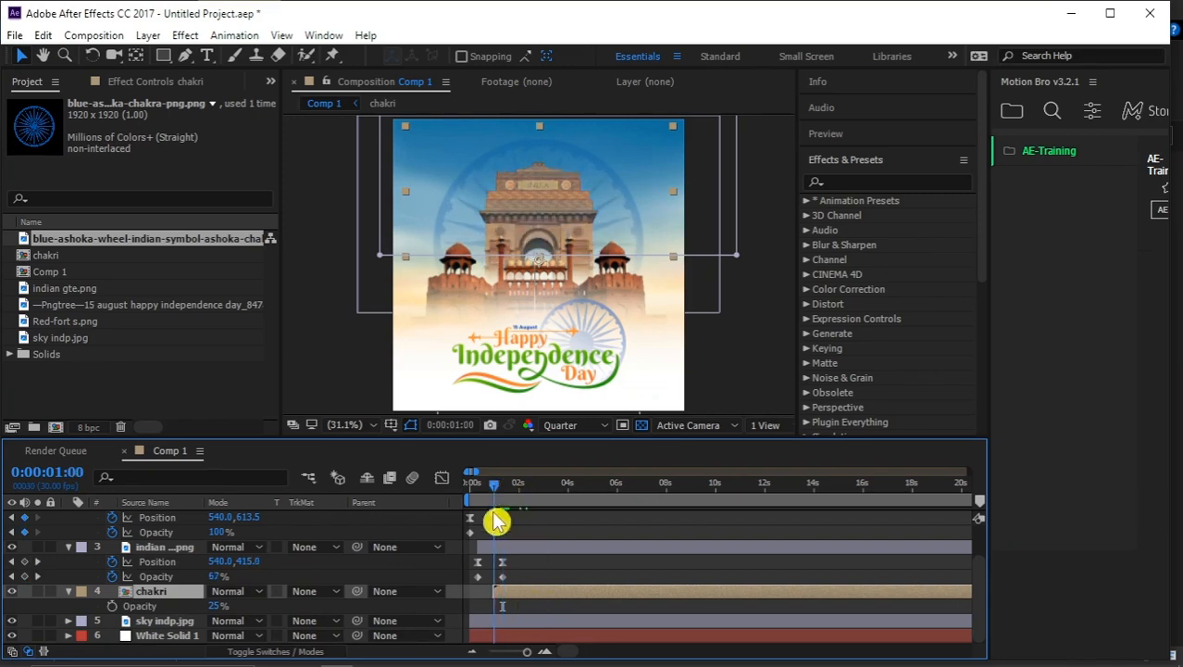
left_click(112, 606)
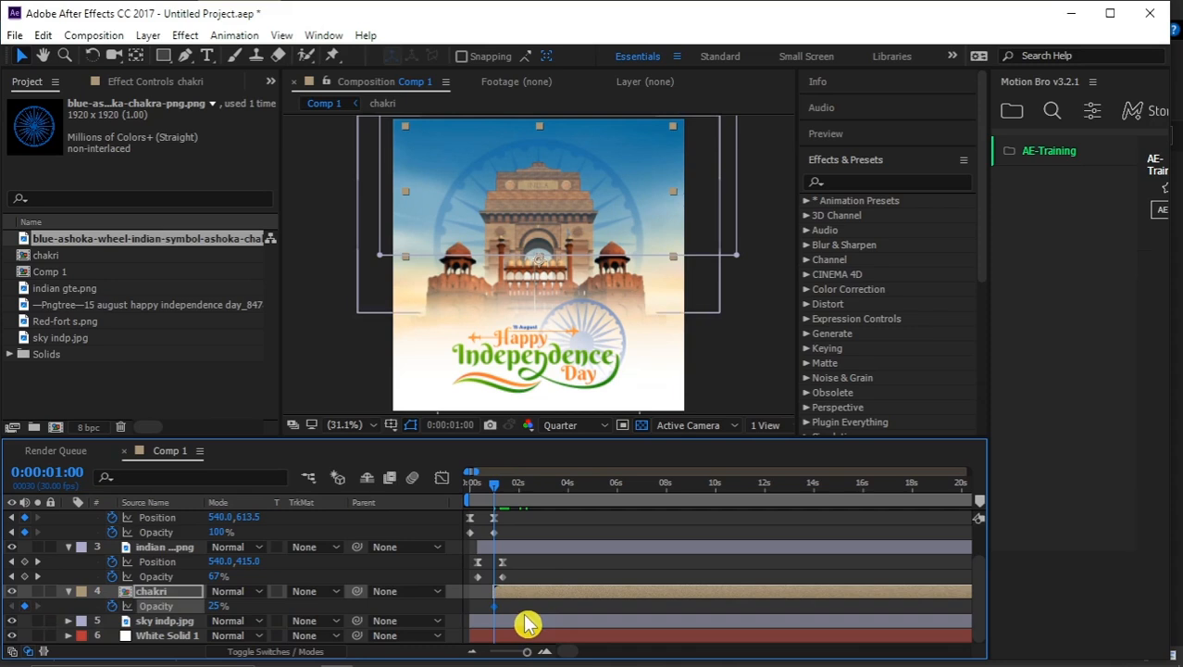
key("shift+Page_Down")
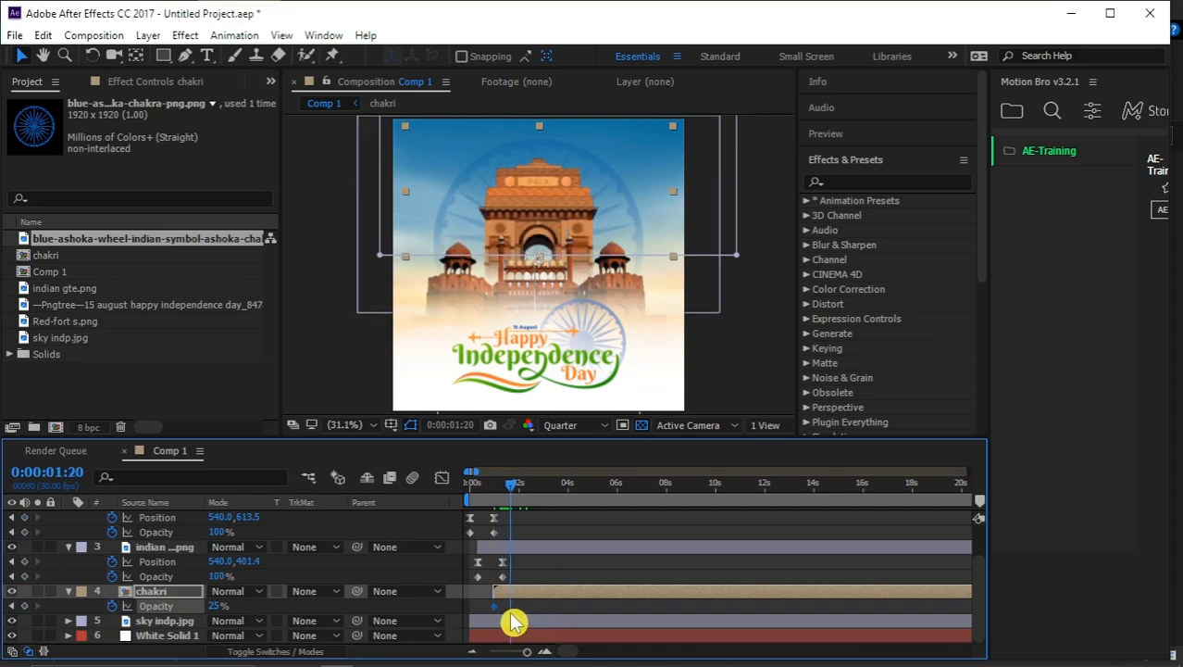
key("shift+Page_Down")
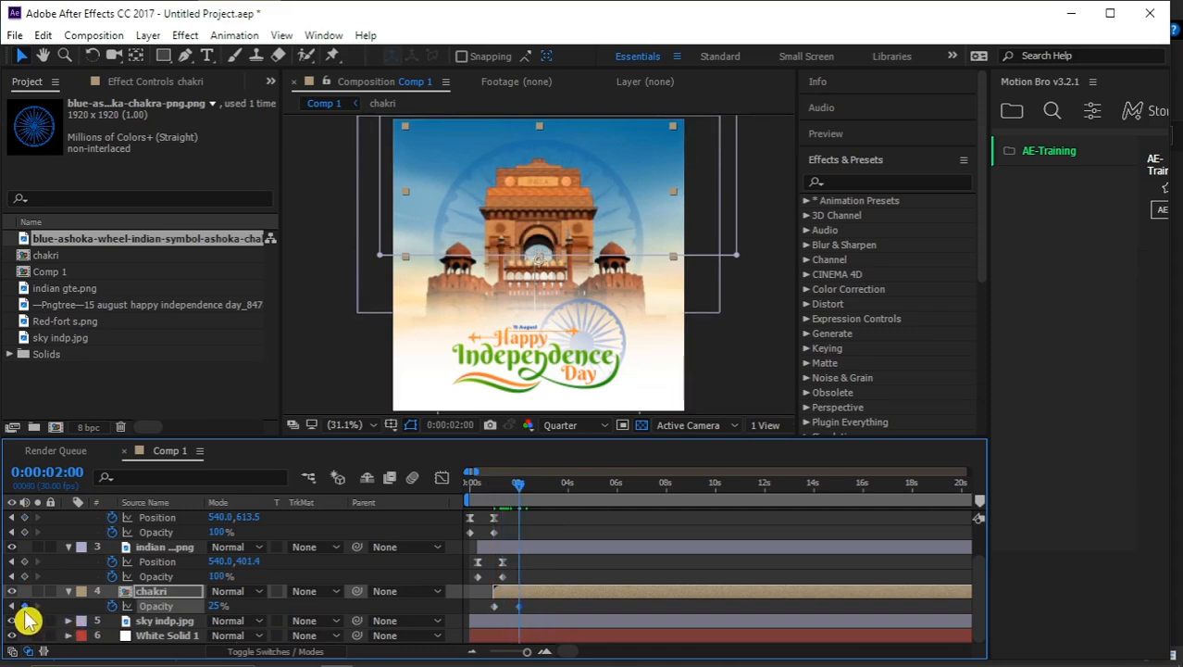
left_click(12, 605)
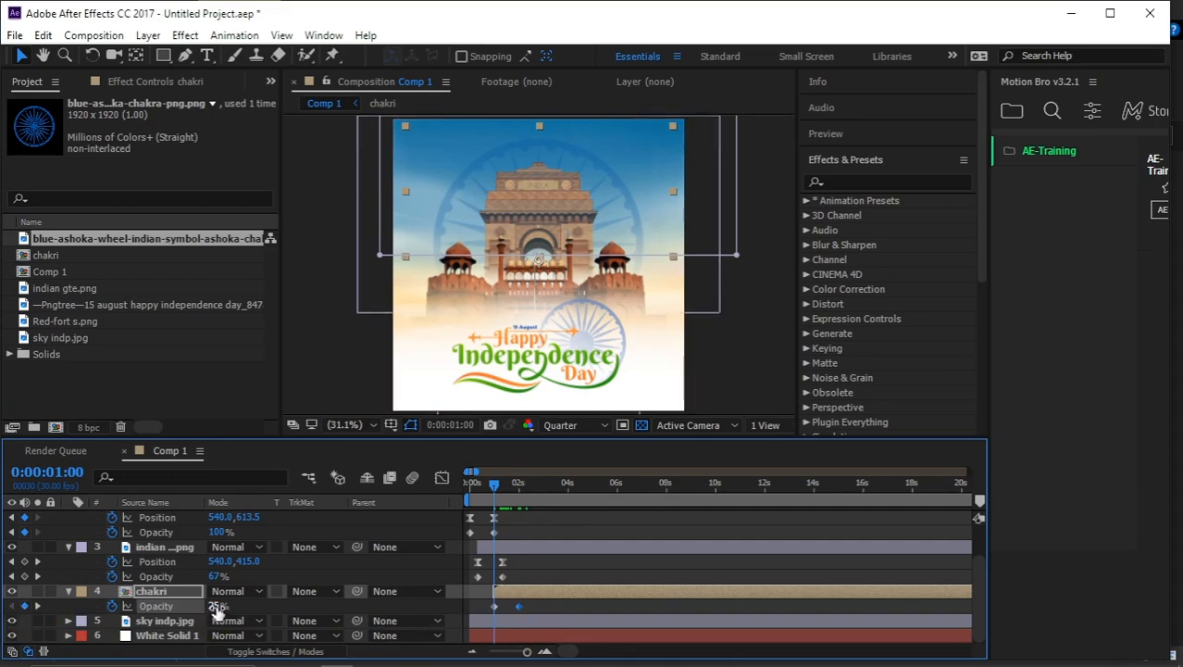
key("Return")
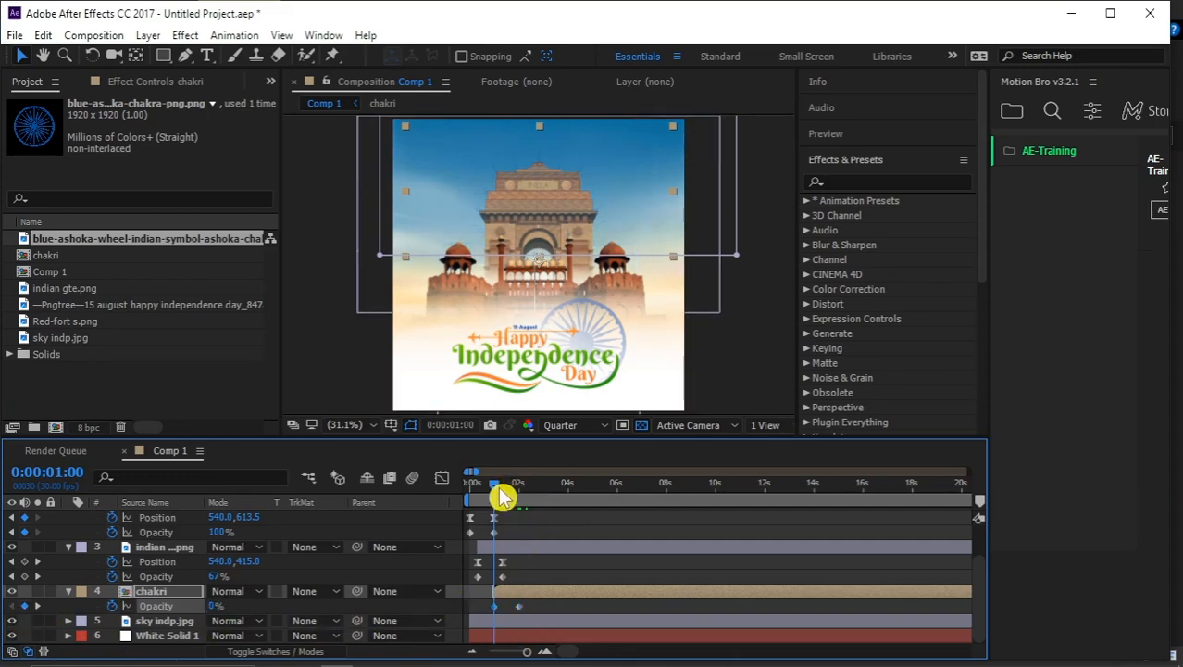
- Shift the chakri layer slightly earlier, so its fade-in begins before 1 second, and preview the animation from frame 0
left_click_drag(500, 497, 473, 489)
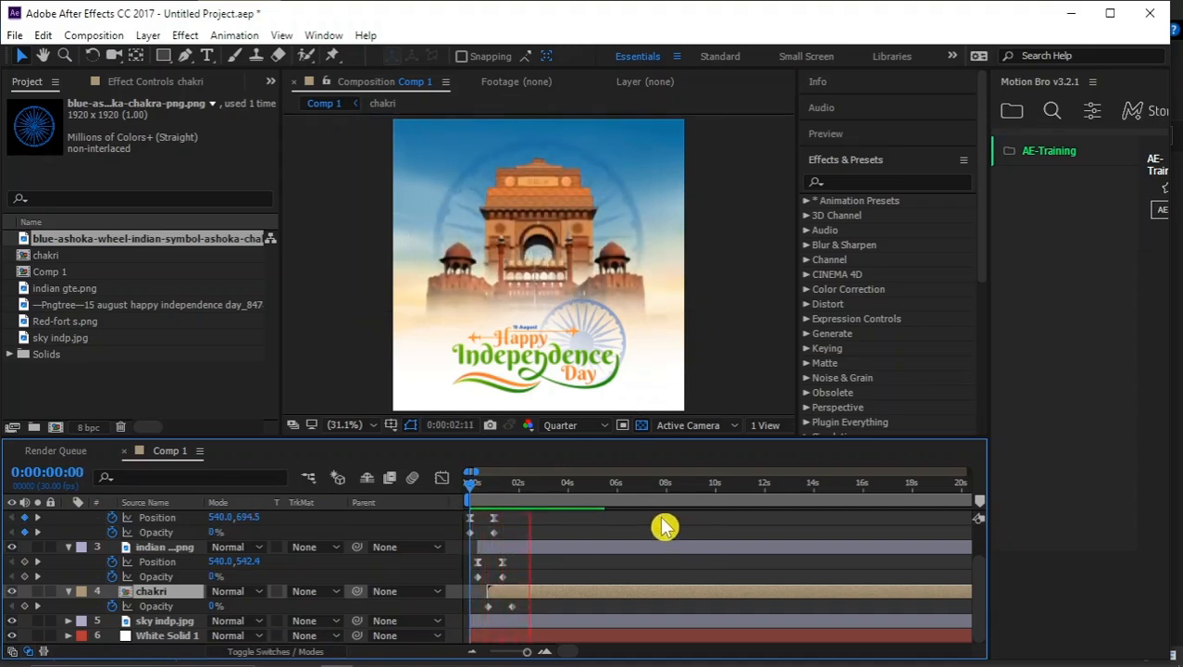
key("space")
key("space")
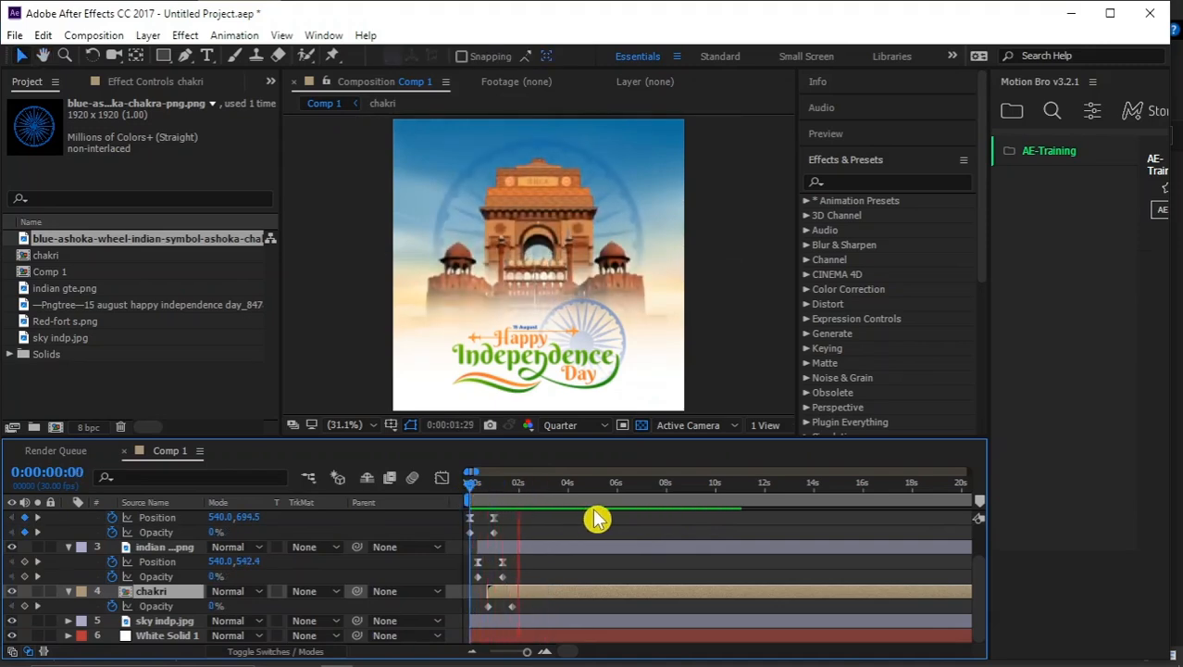
- Shift the Happy Independence Day lettering layer so it starts at 0:00:01:22
left_click_drag(541, 486, 519, 506)
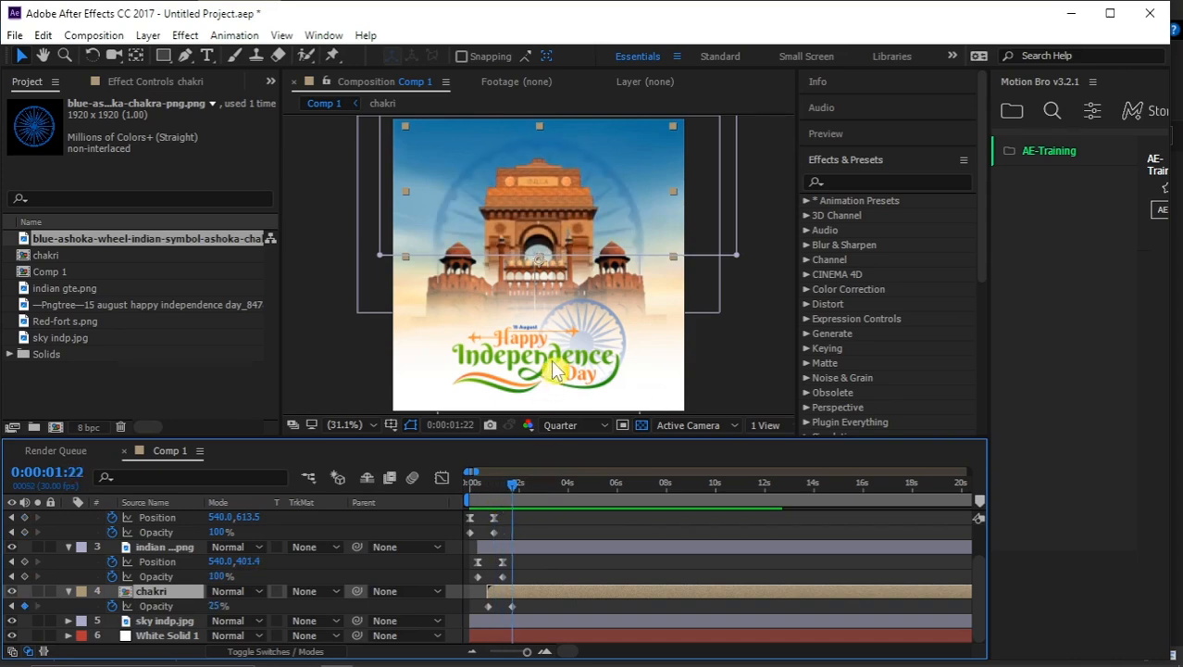
left_click(167, 547)
scroll(166, 548, "up", 2)
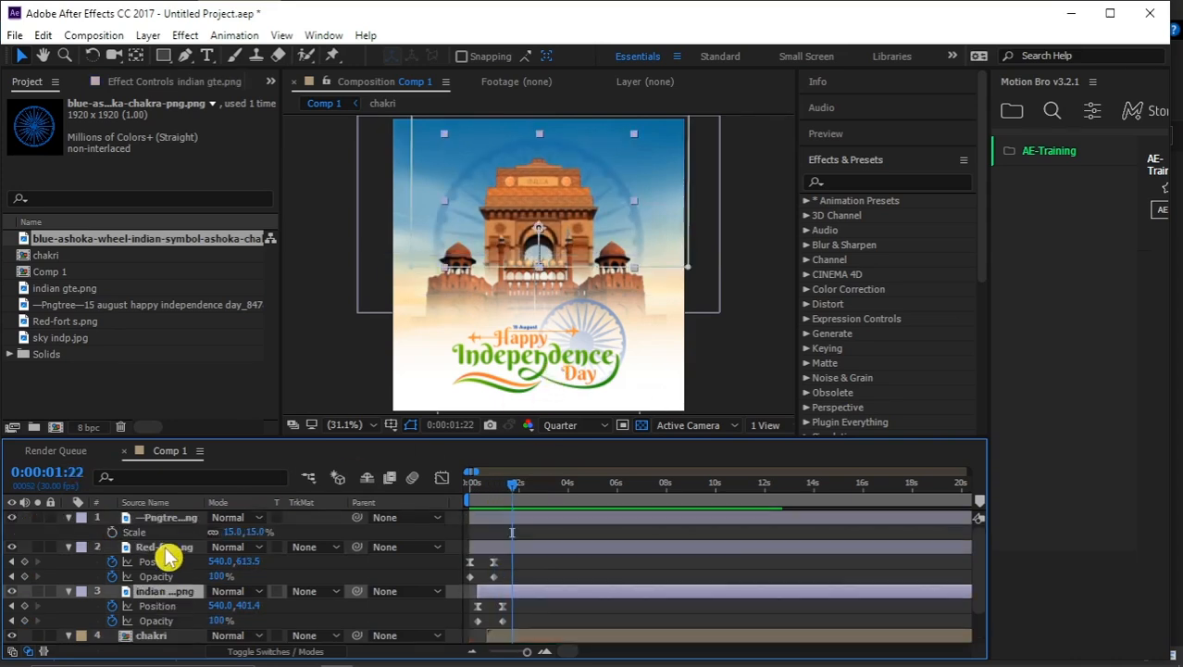
left_click(166, 547)
left_click(164, 520)
left_click(12, 519)
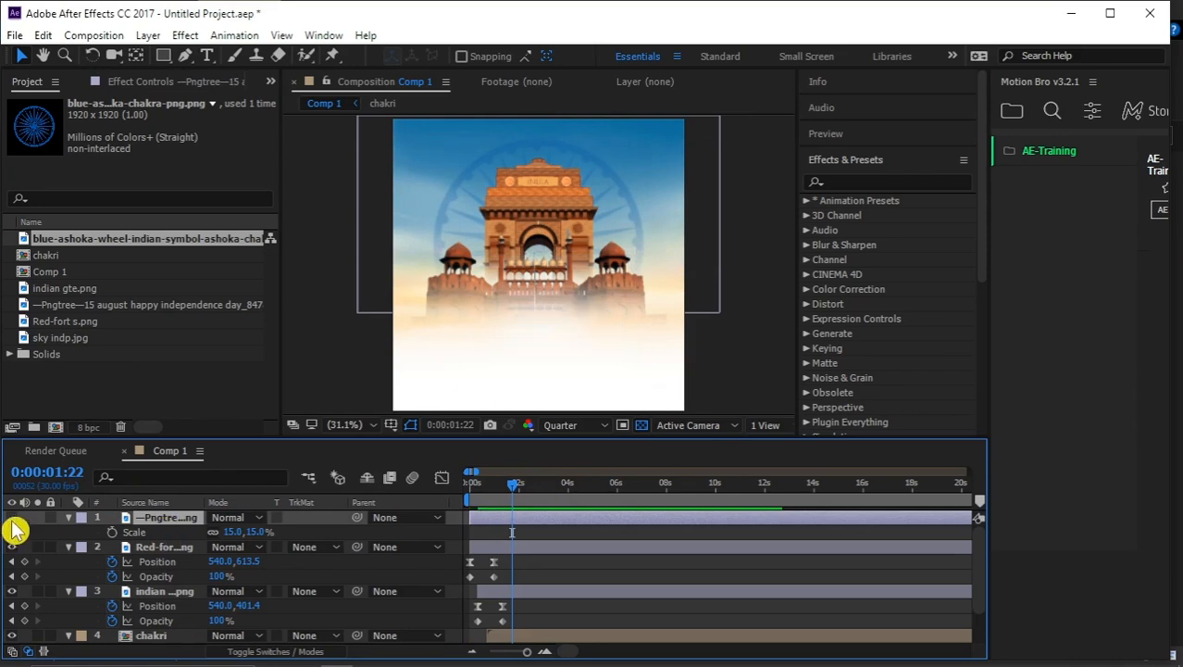
left_click(12, 519)
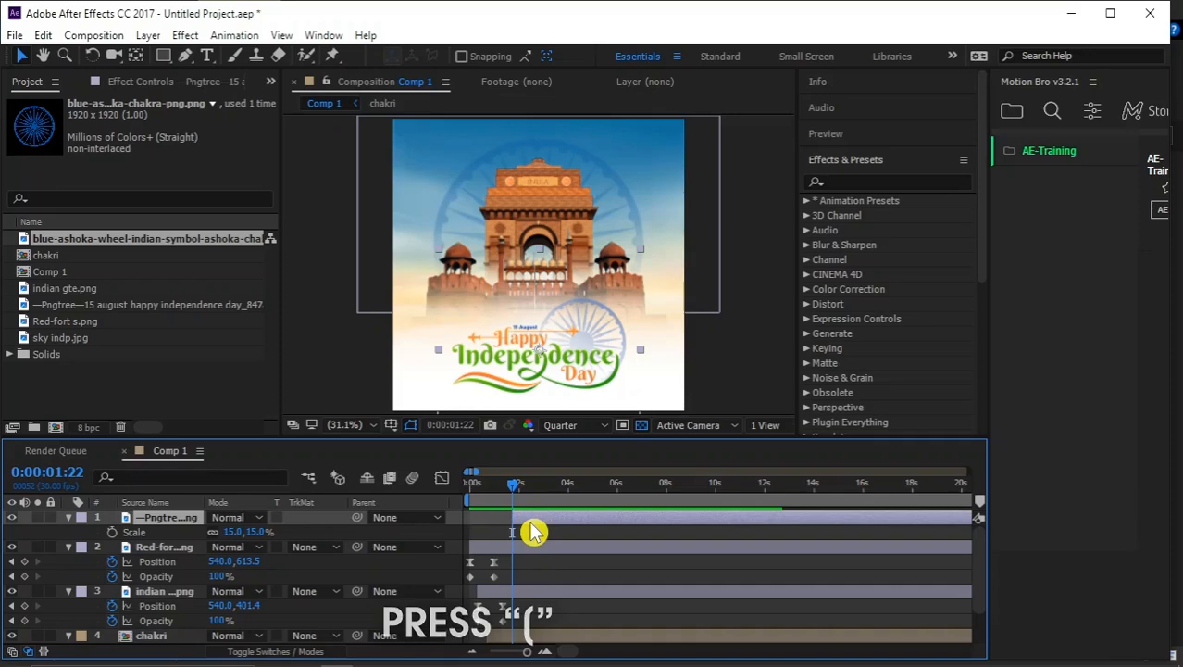
mouse_move(515, 486)
left_mouse_down()
mouse_move(488, 492)
mouse_move(521, 501)
left_mouse_up()
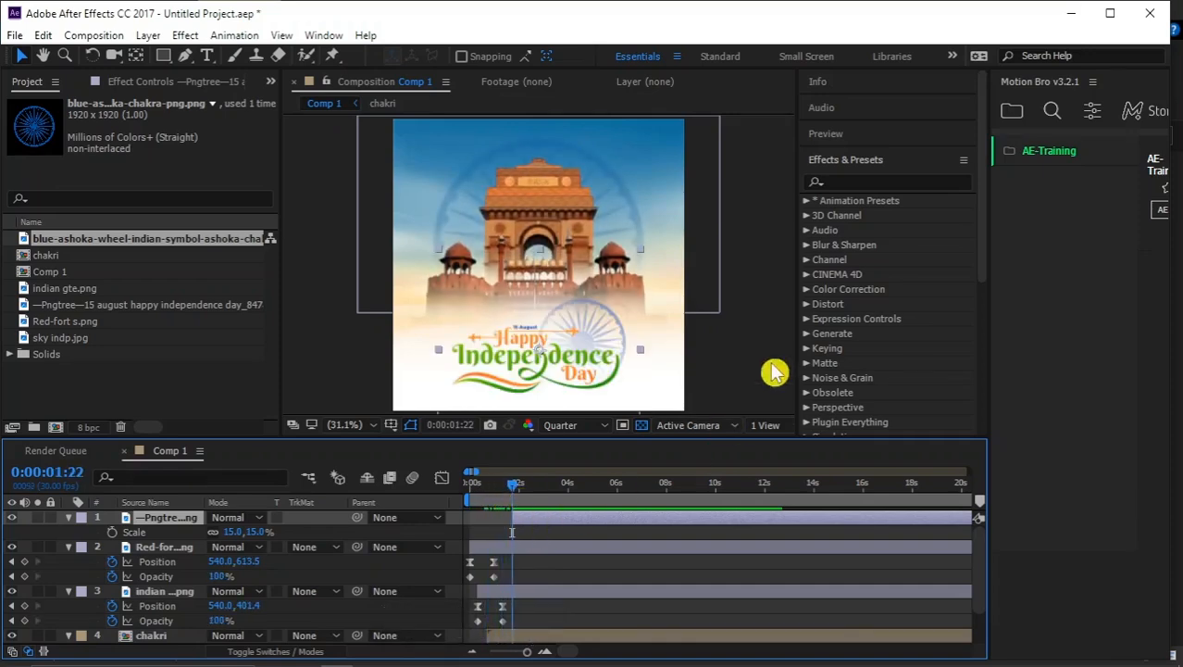
- Find the dissolve presets and apply Dissolve - ripple to the Happy Independence Day lettering layer at 0:00:01:22
left_click(864, 181)
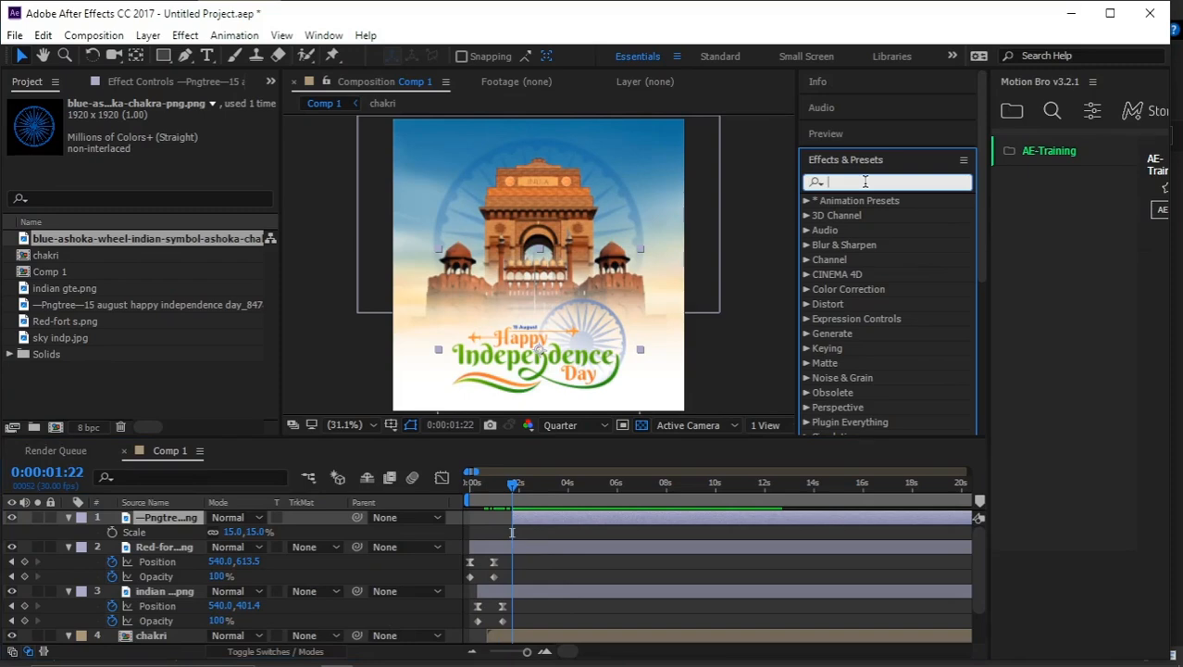
type("d")
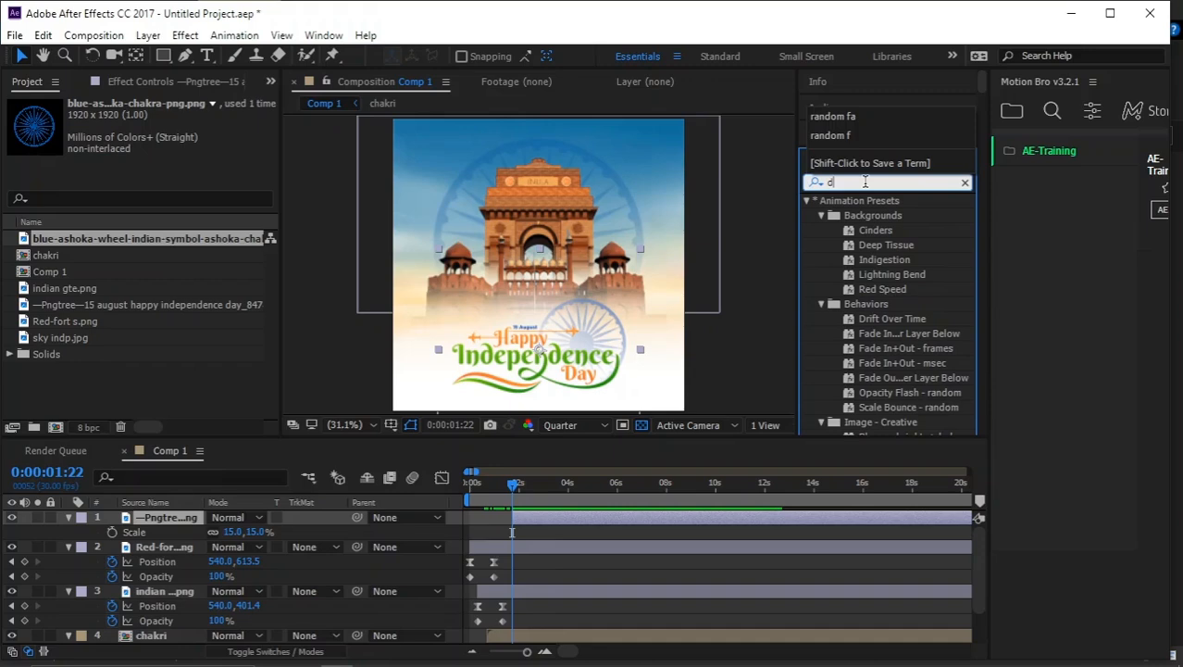
type("is")
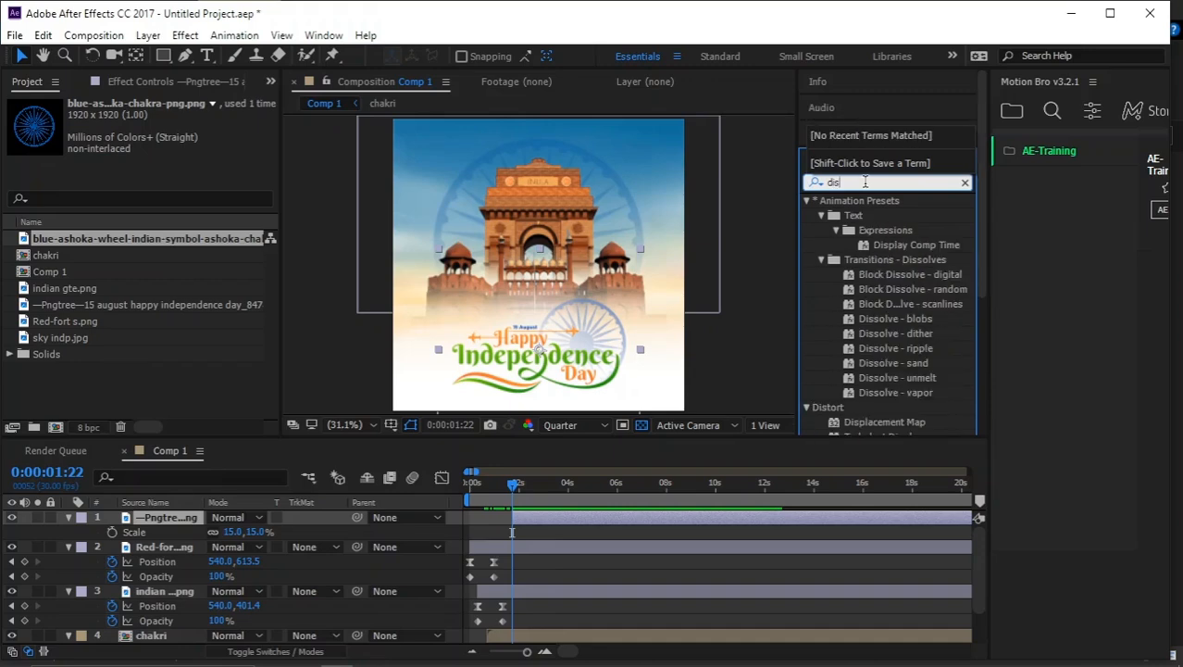
type("ol")
key("BackSpace")
key("BackSpace")
type("solve")
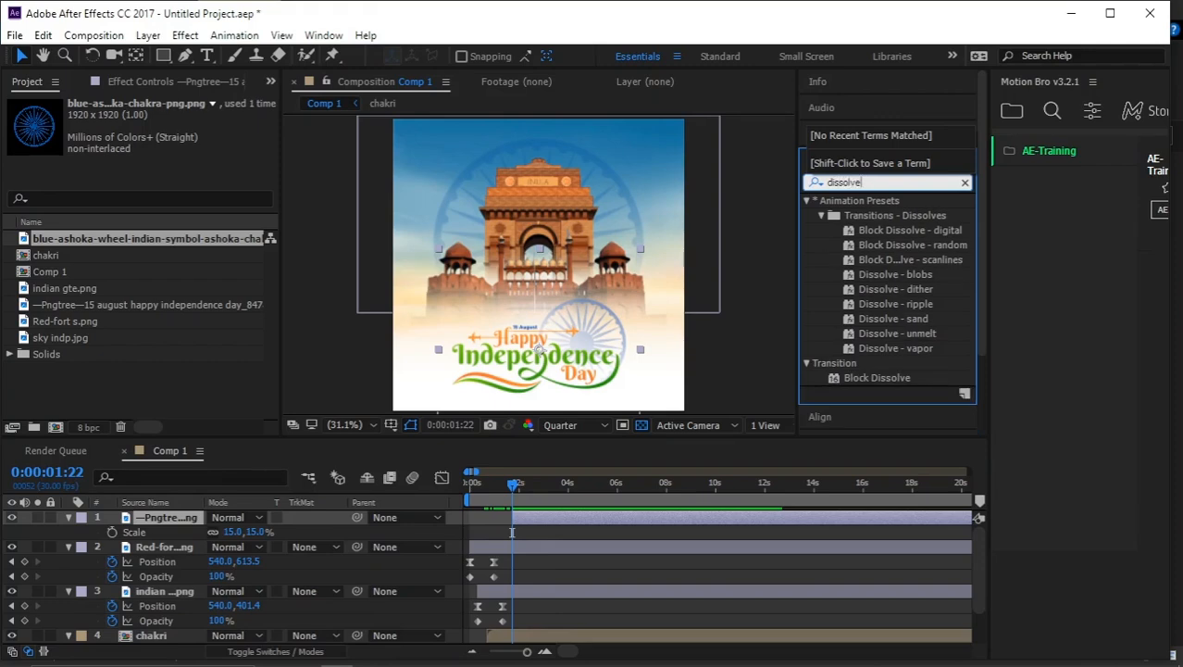
left_click(889, 307)
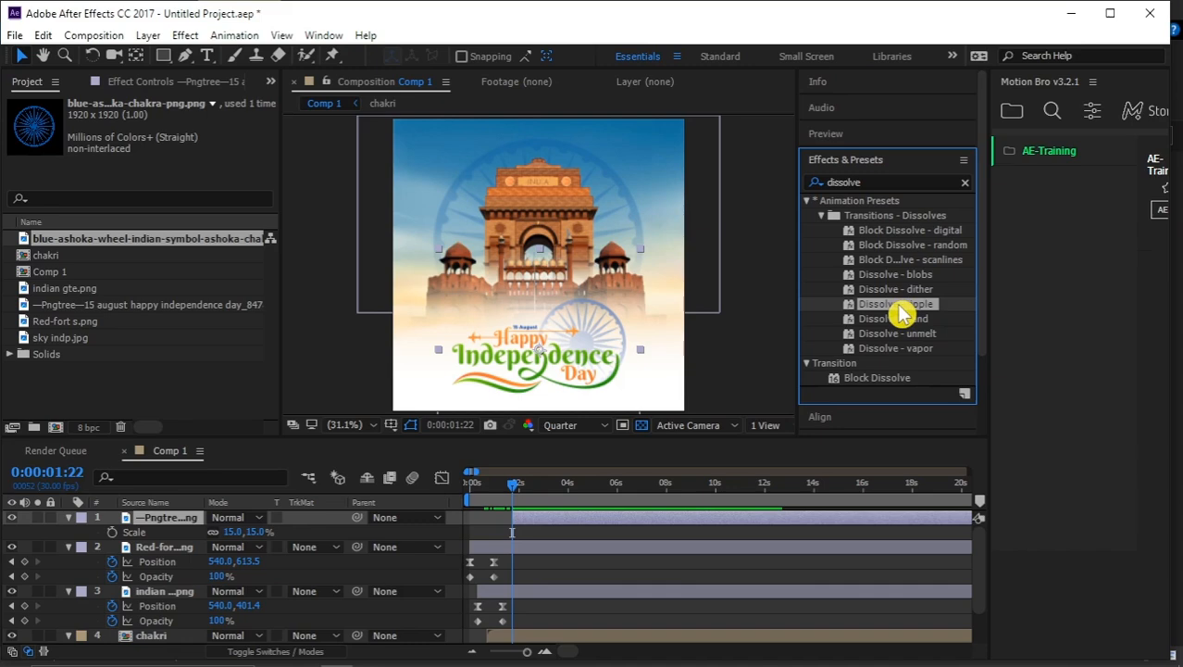
left_click_drag(889, 316, 660, 485)
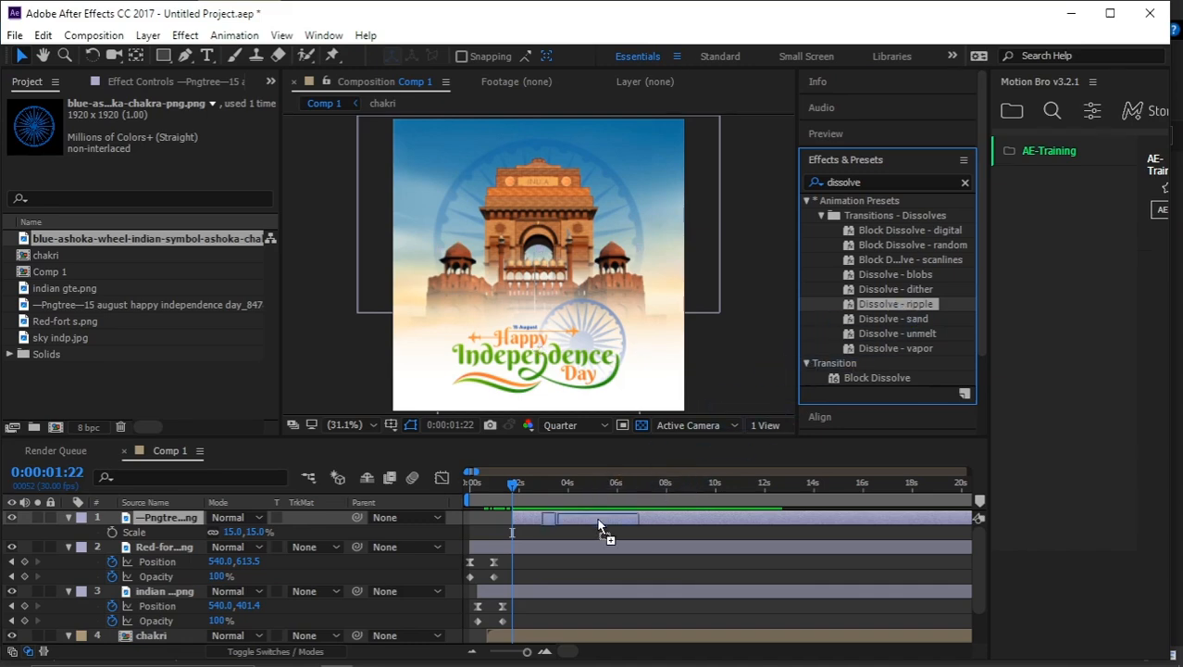
left_click_drag(598, 526, 600, 528)
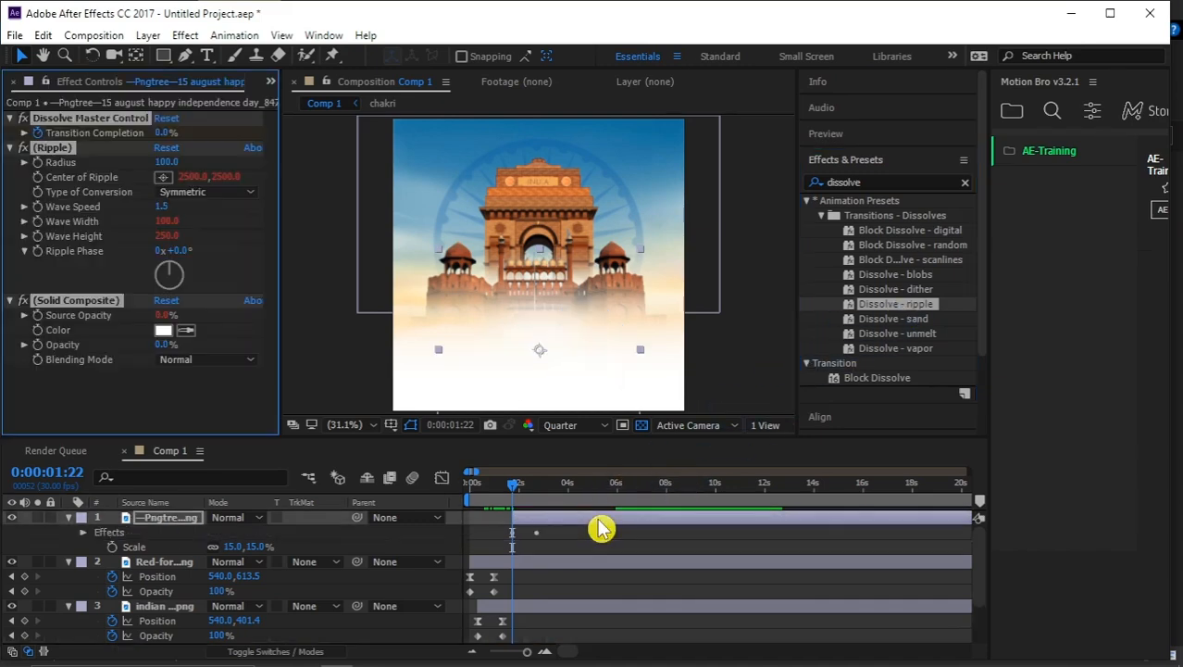
left_click(600, 527)
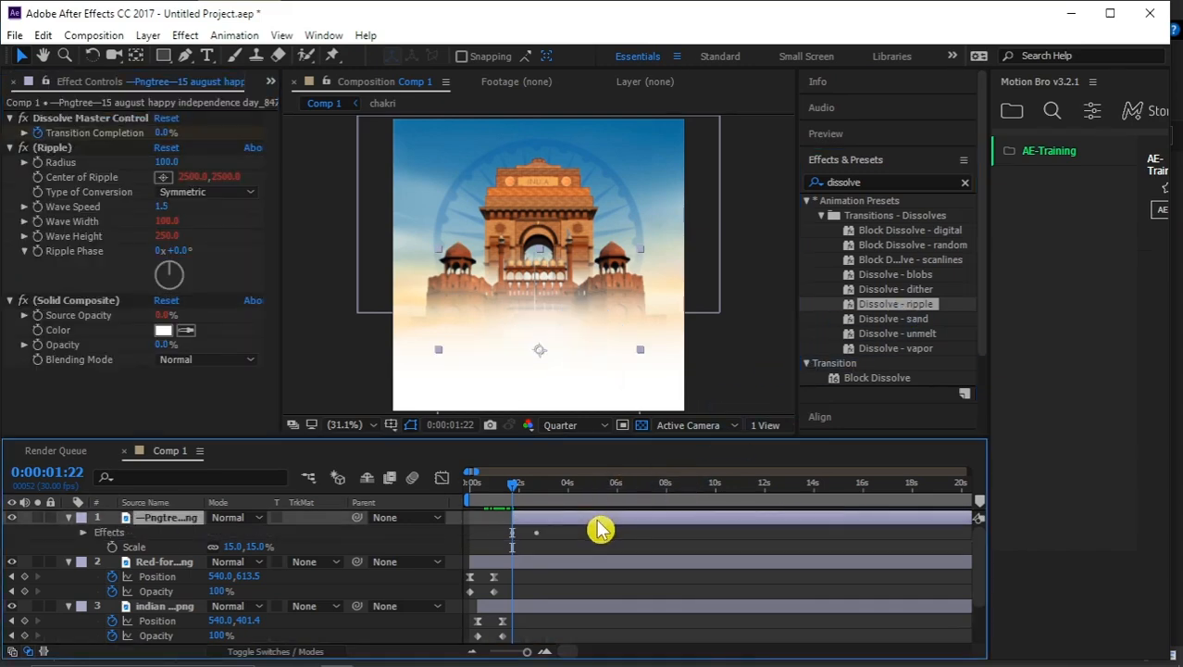
- Preview the lettering's ripple dissolve, reveal its Transition Completion keyframes and replay the animation from frame 0
key("space")
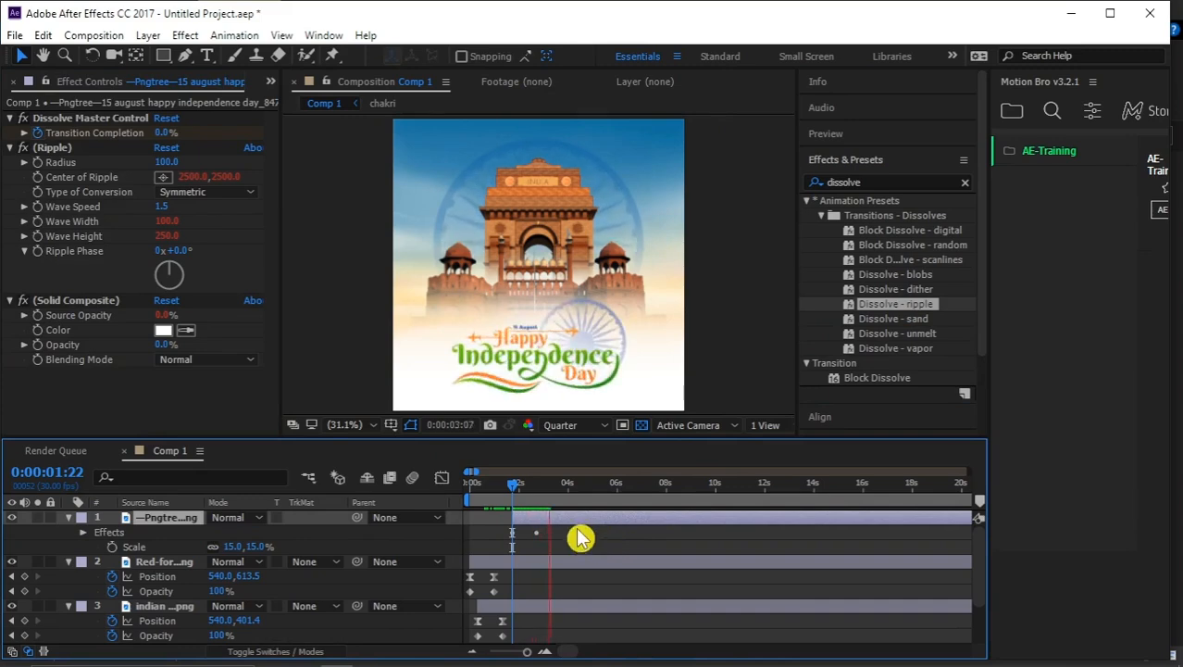
left_click(542, 518)
key("u")
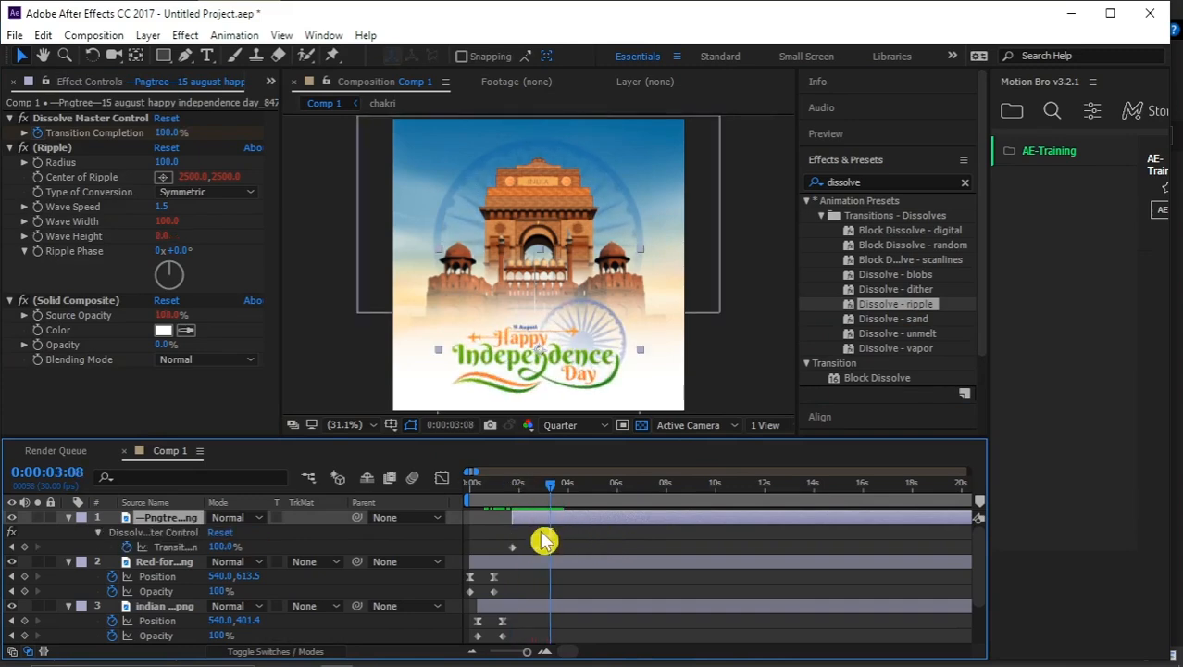
left_click_drag(541, 491, 489, 489)
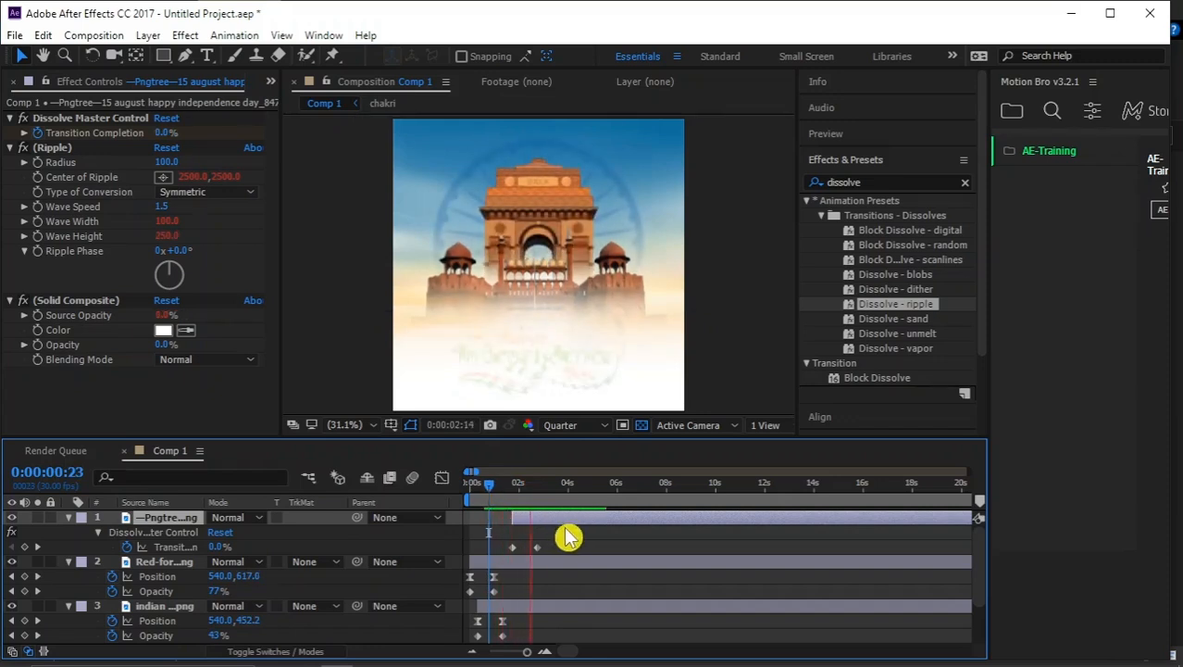
left_click_drag(548, 490, 467, 512)
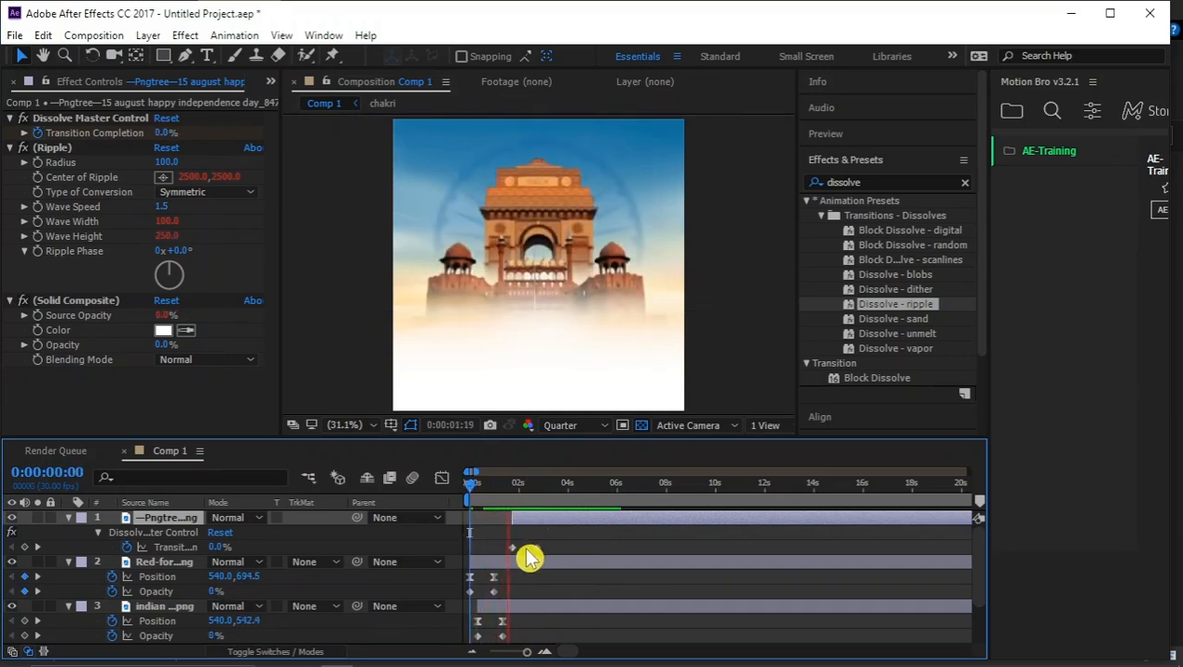
- Shift the lettering layer earlier to start just after 1 second and preview the animation from frame 0
left_click(536, 496)
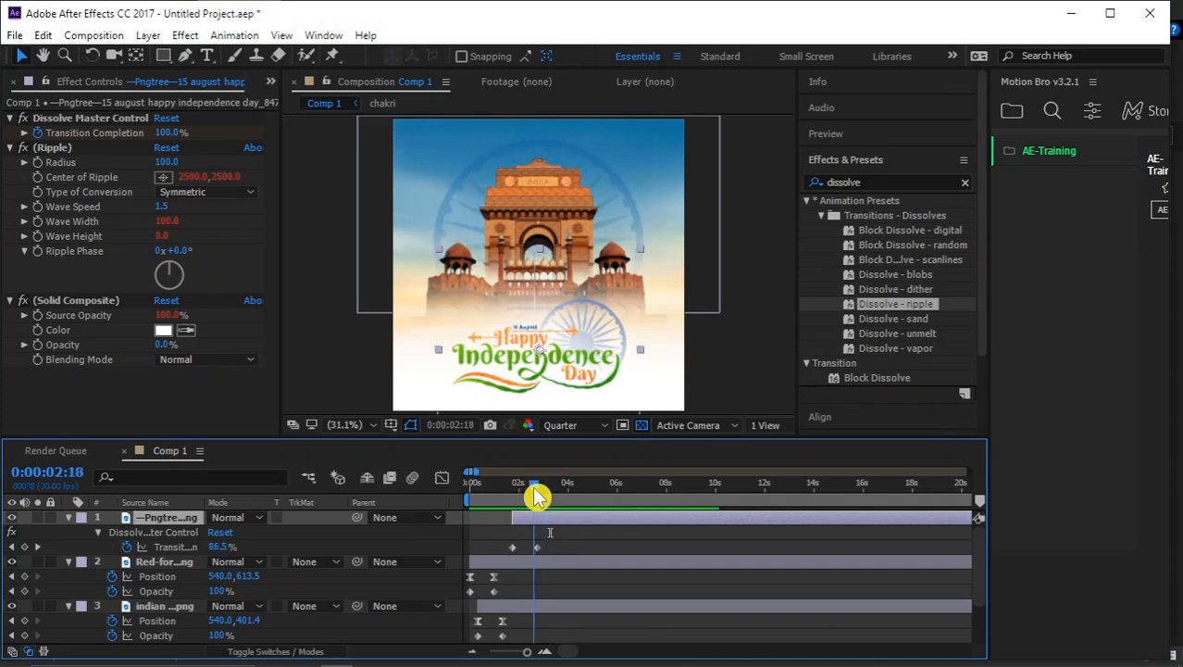
left_click_drag(533, 500, 456, 499)
key("space")
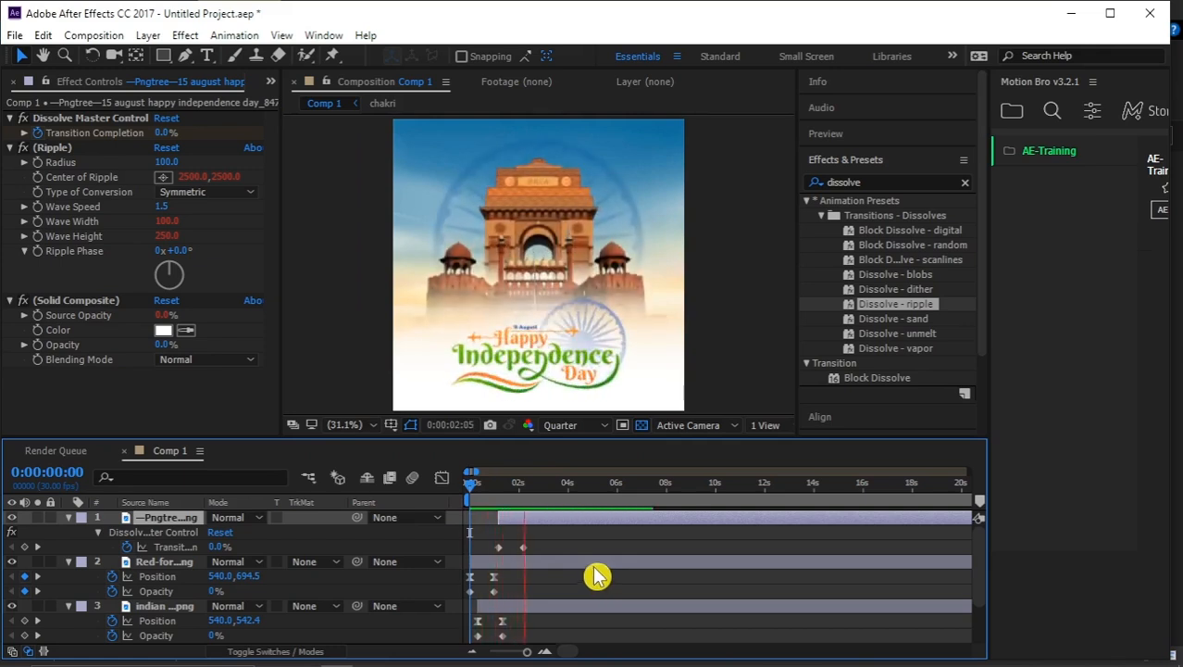
left_click_drag(512, 500, 529, 498)
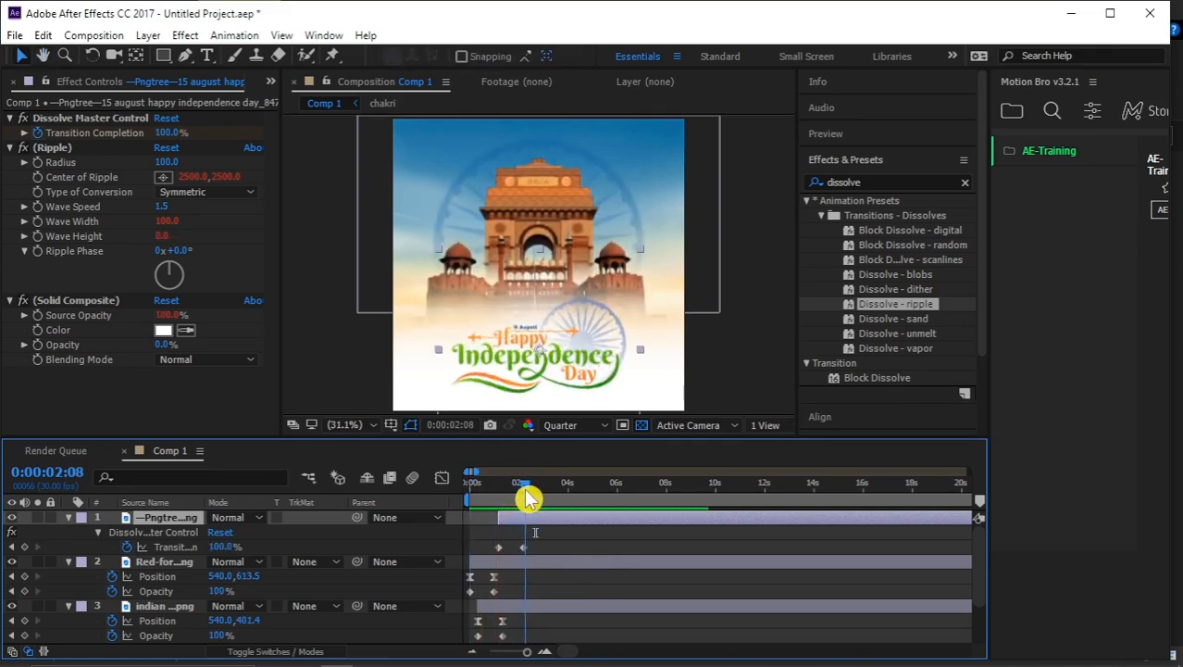
- Import the cloud image pngegg (16) from the 2024 folder into the project
left_click(271, 85)
left_click(313, 103)
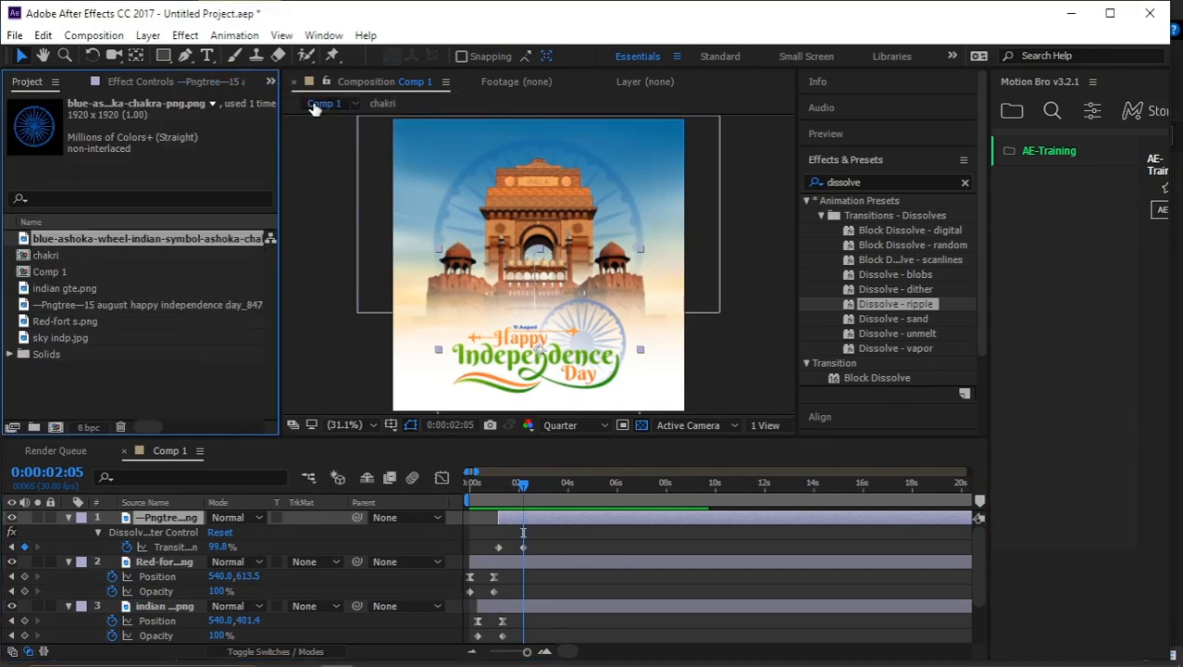
left_click(182, 396)
mouse_move(305, 654)
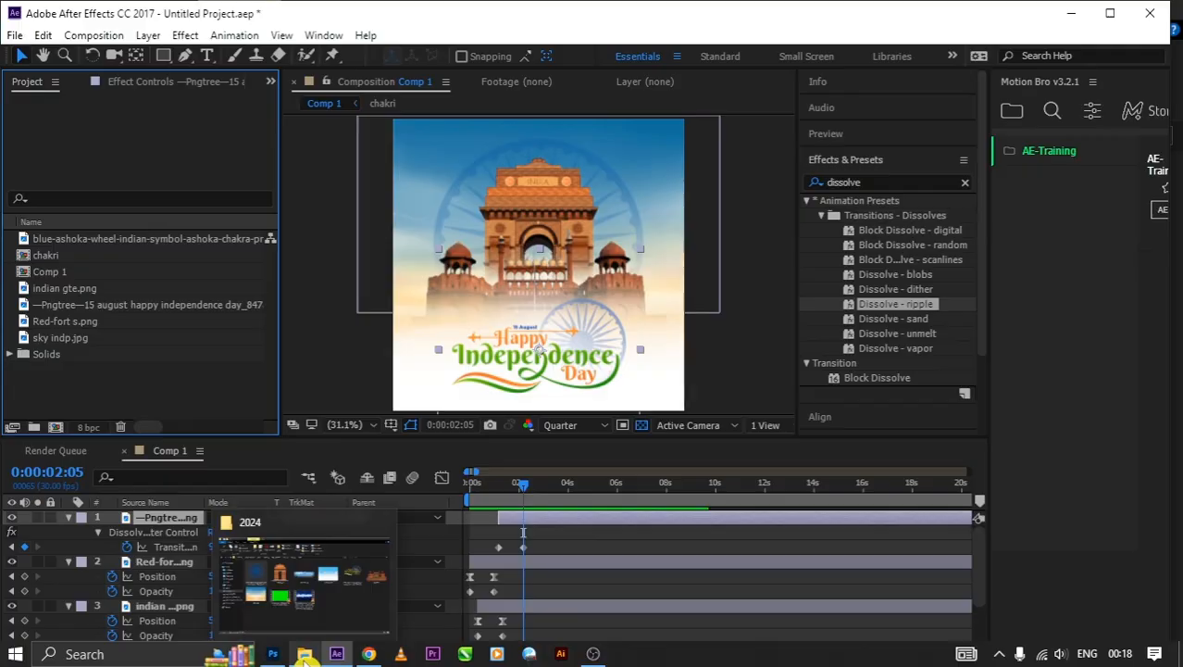
left_click(316, 618)
left_click(626, 272)
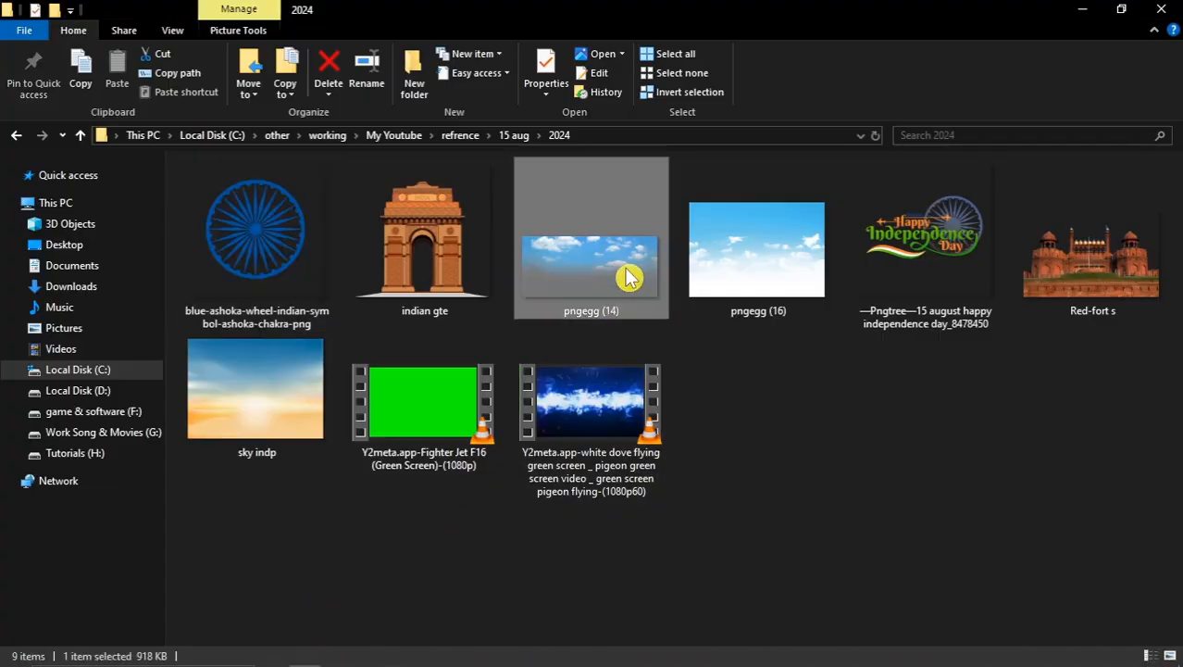
left_click(733, 271)
left_click_drag(765, 232, 133, 371)
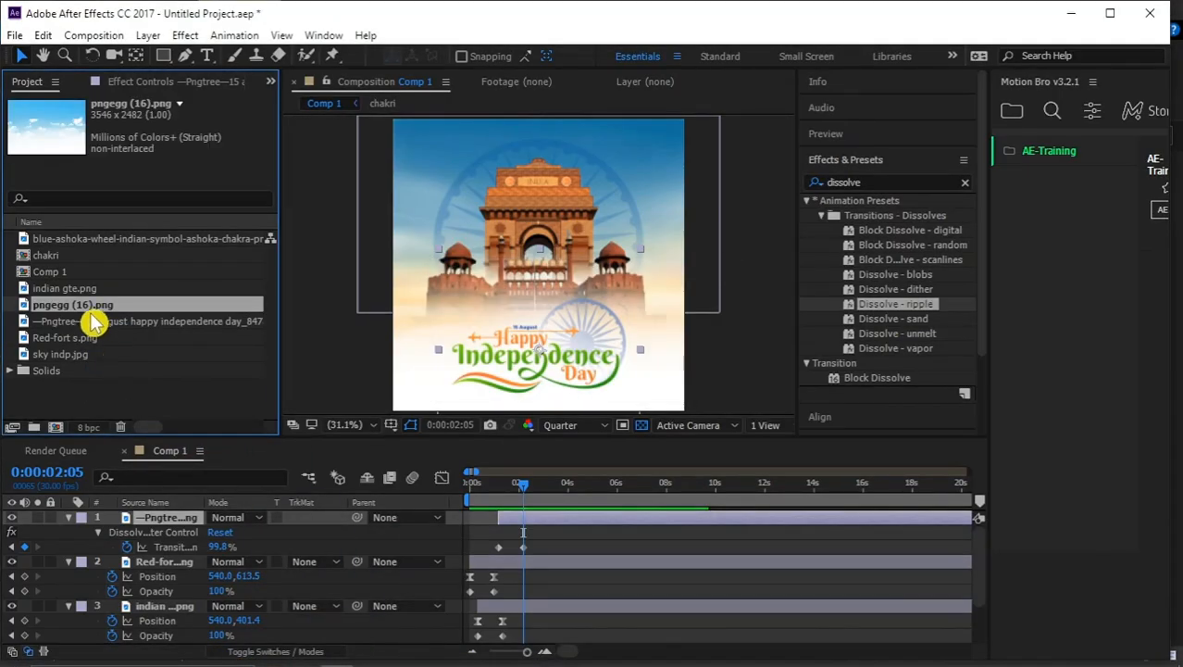
- Add pngegg (16).png to Comp 1 between the chakri and sky indp.jpg layers and move it upward so its clouds sit behind the monuments
scroll(171, 568, "down", 2)
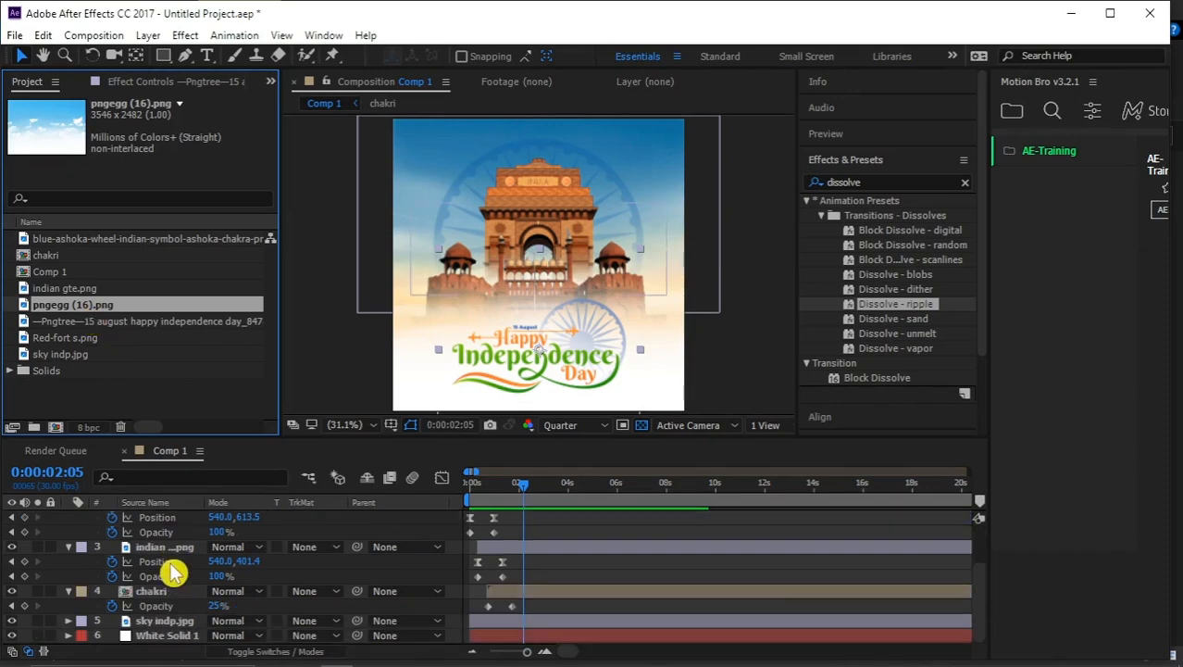
left_click_drag(79, 304, 179, 623)
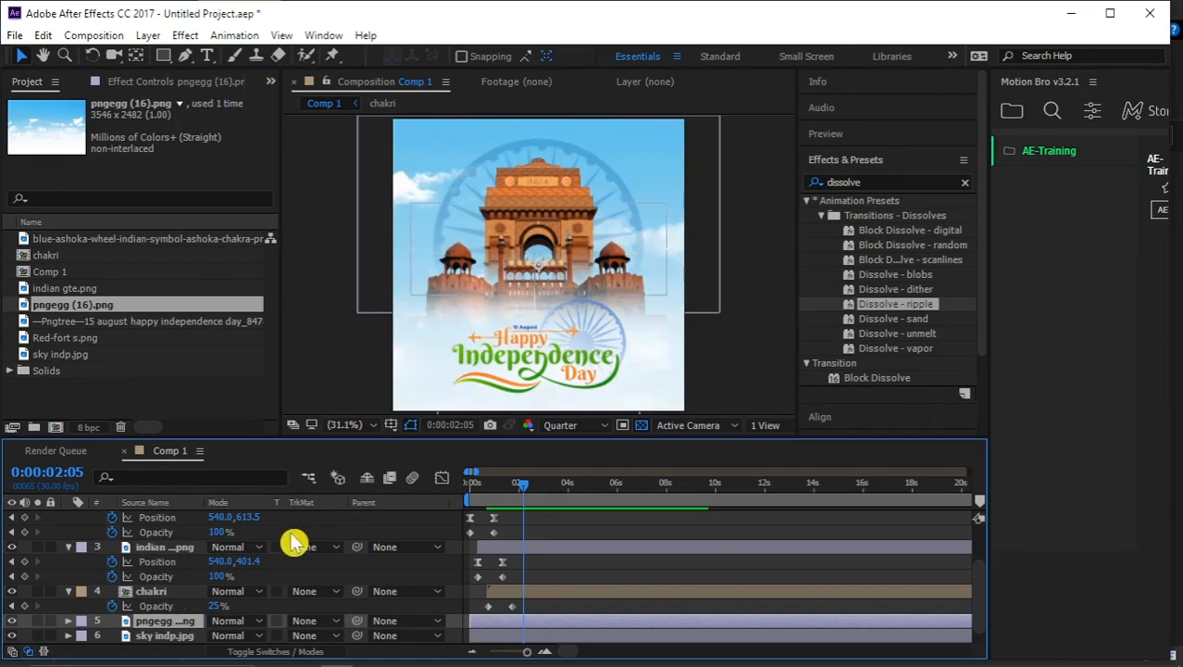
scroll(535, 348, "down", 2)
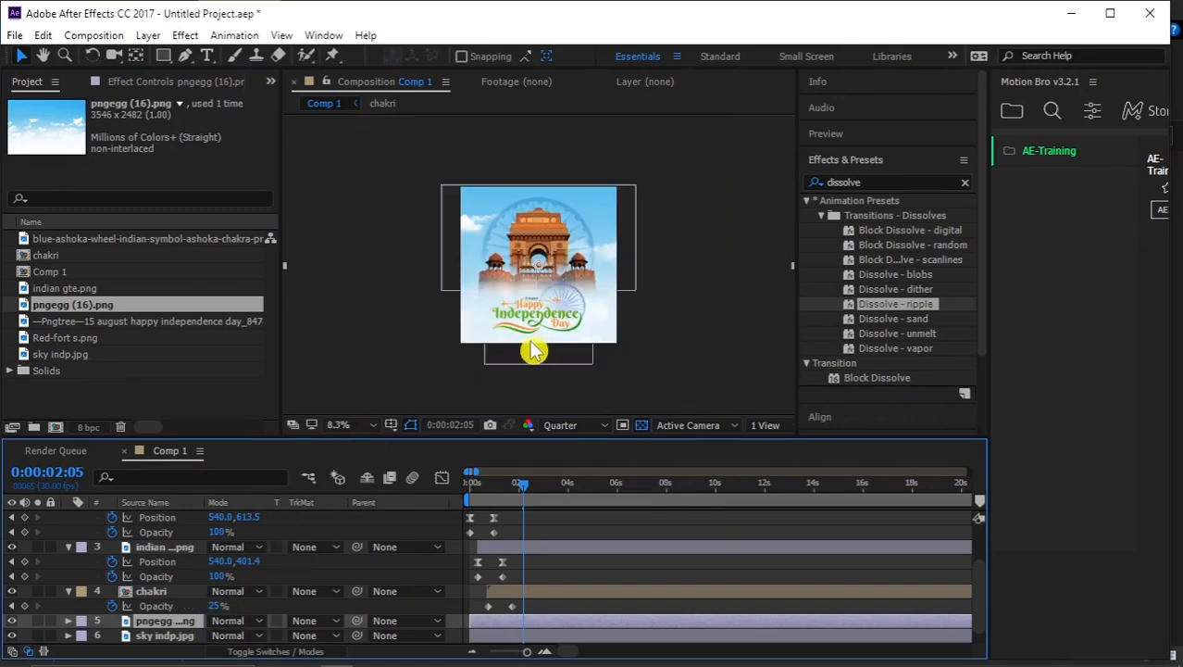
left_click_drag(665, 359, 653, 305)
scroll(581, 273, "up", 2)
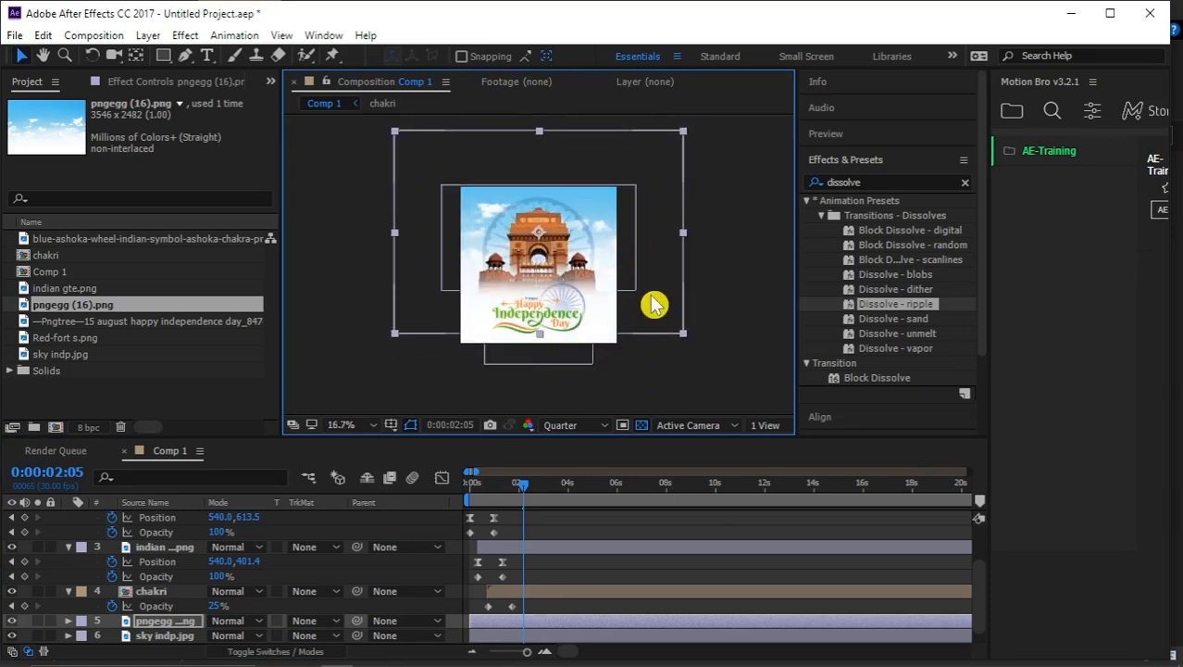
scroll(593, 255, "up", 2)
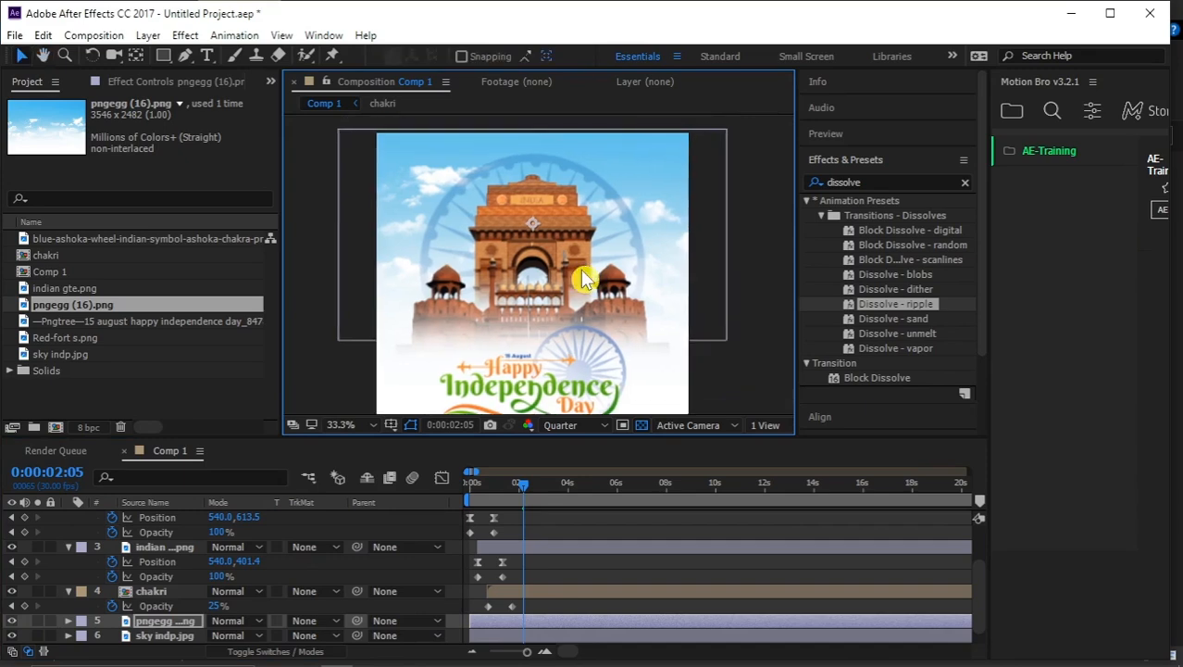
scroll(584, 280, "down", 1)
left_click_drag(639, 310, 639, 300)
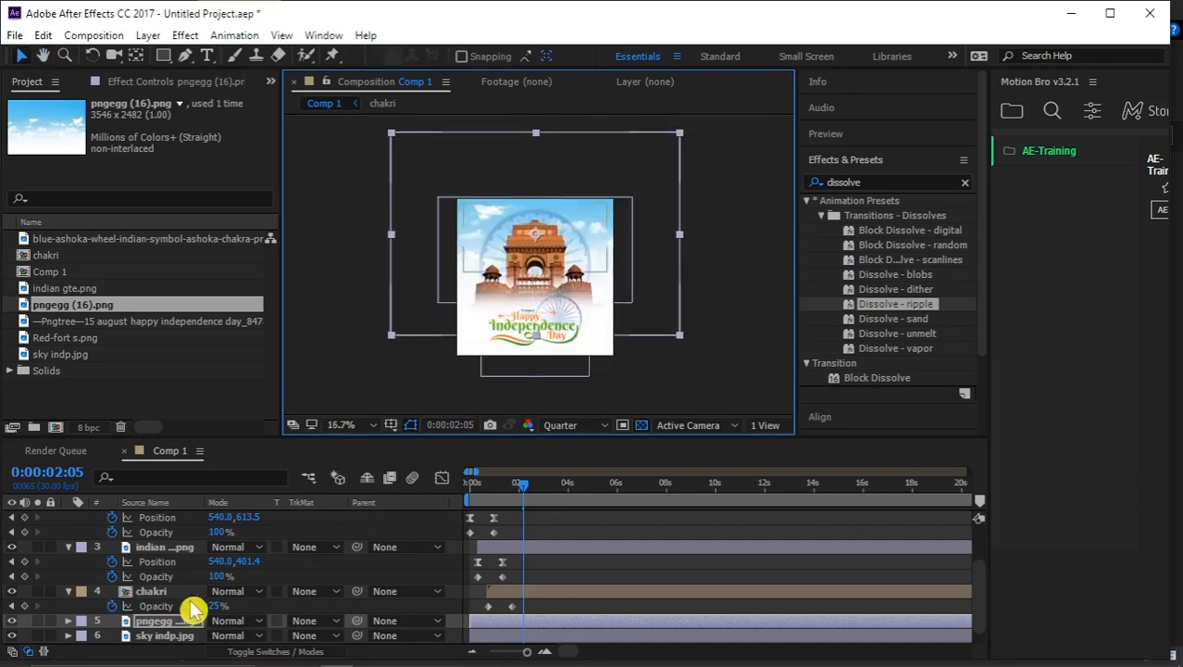
- Set the pngegg (16).png layer's blending mode to Pin Light and its opacity to 40%
left_click(228, 622)
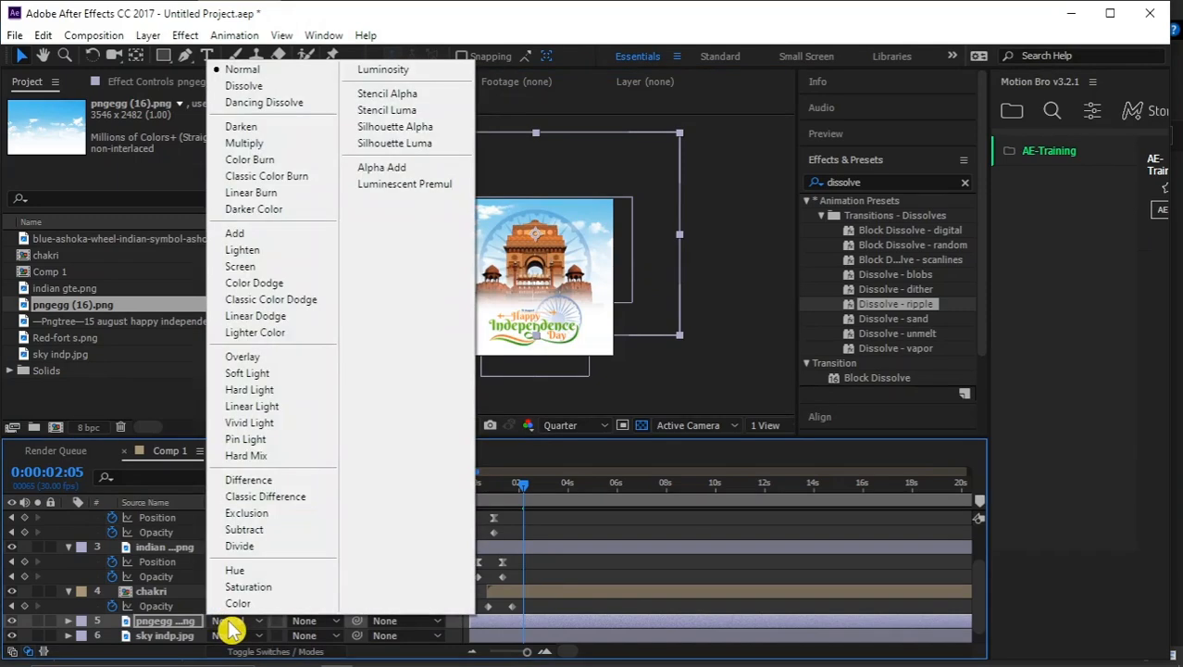
left_click(276, 441)
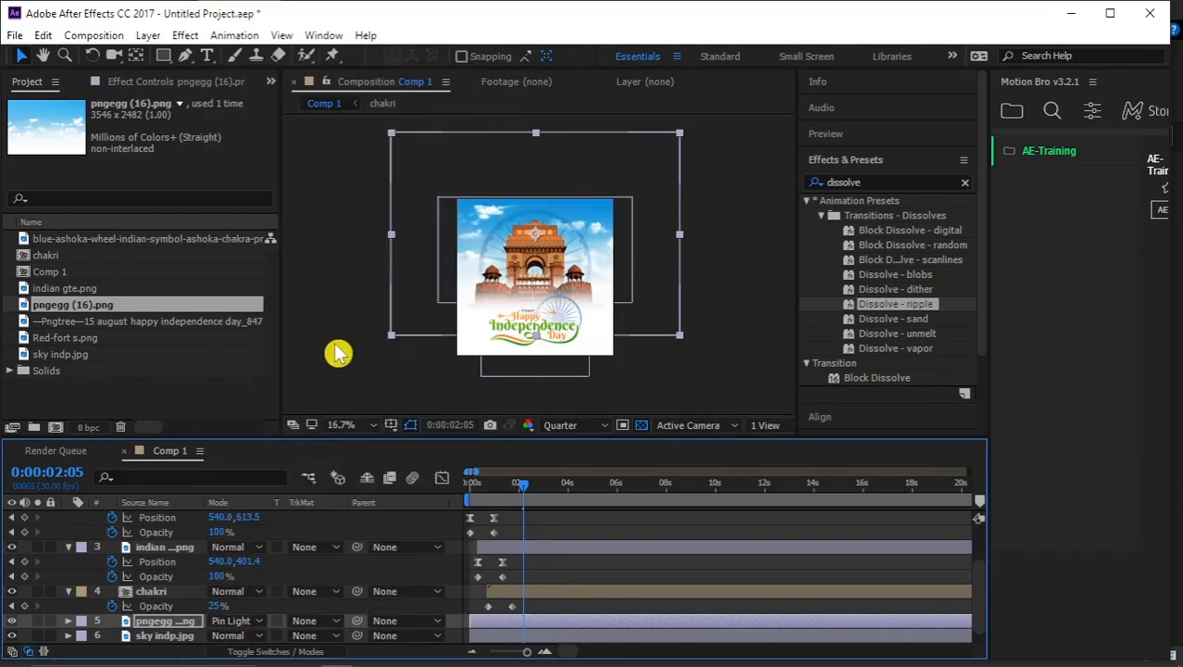
left_click(176, 622)
key("t")
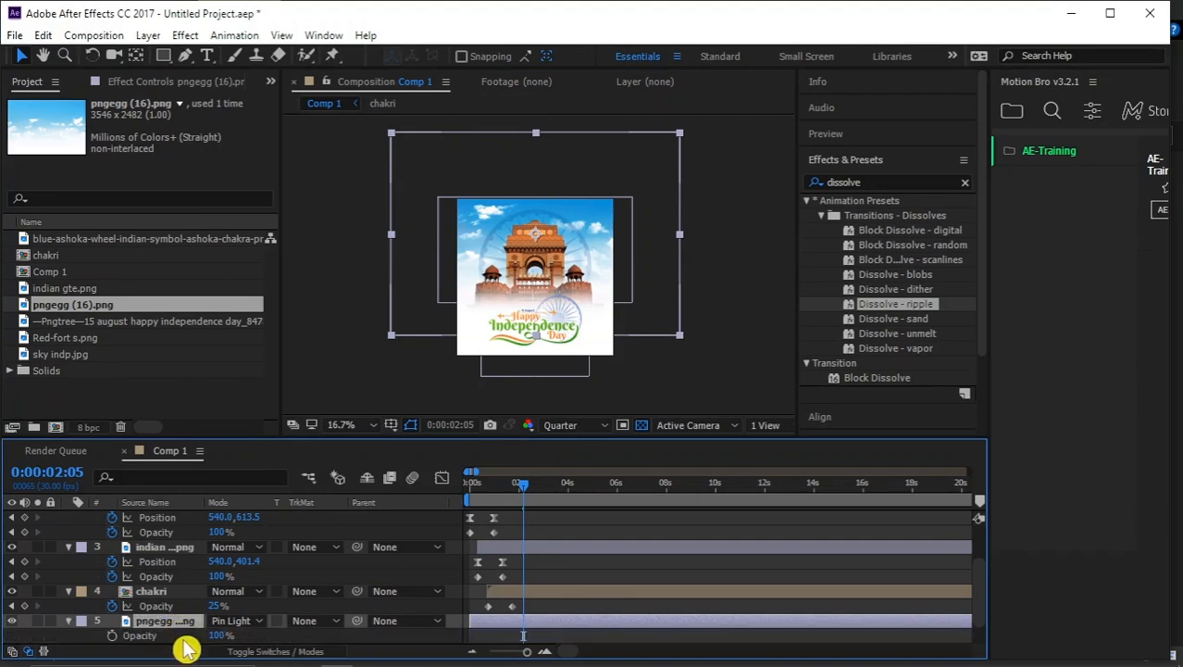
left_click_drag(219, 641, 174, 648)
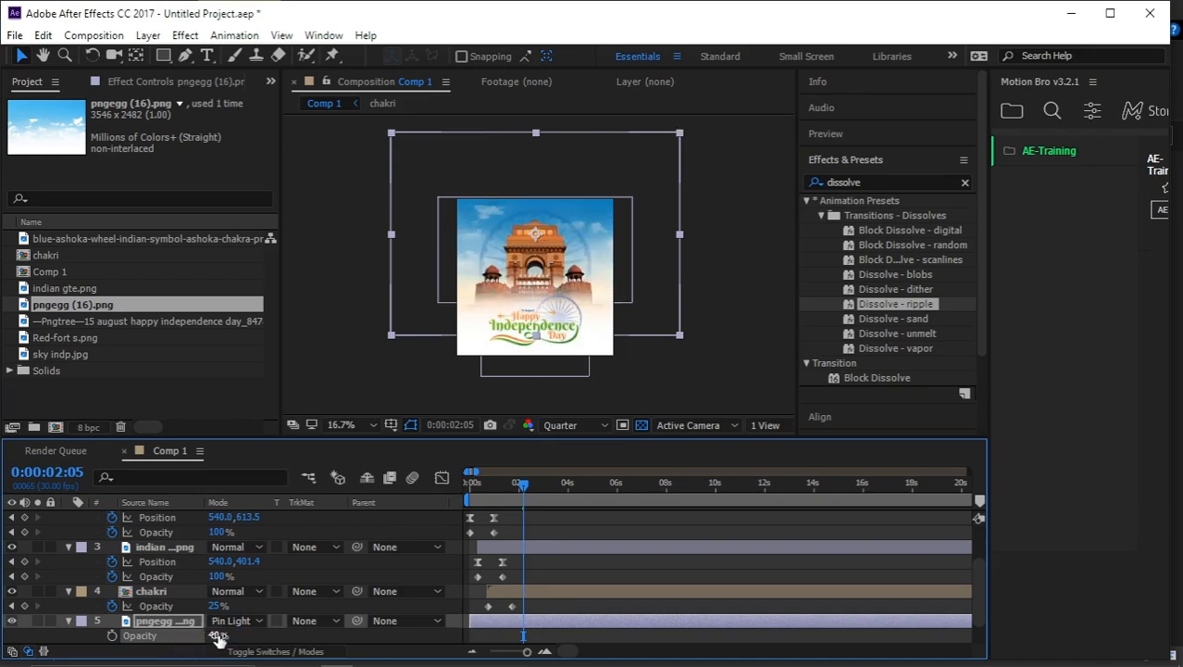
- Mask the upper part of the cloud layer with a wide rectangle, feather the mask 78 pixels and fit the composition in view
left_click(163, 55)
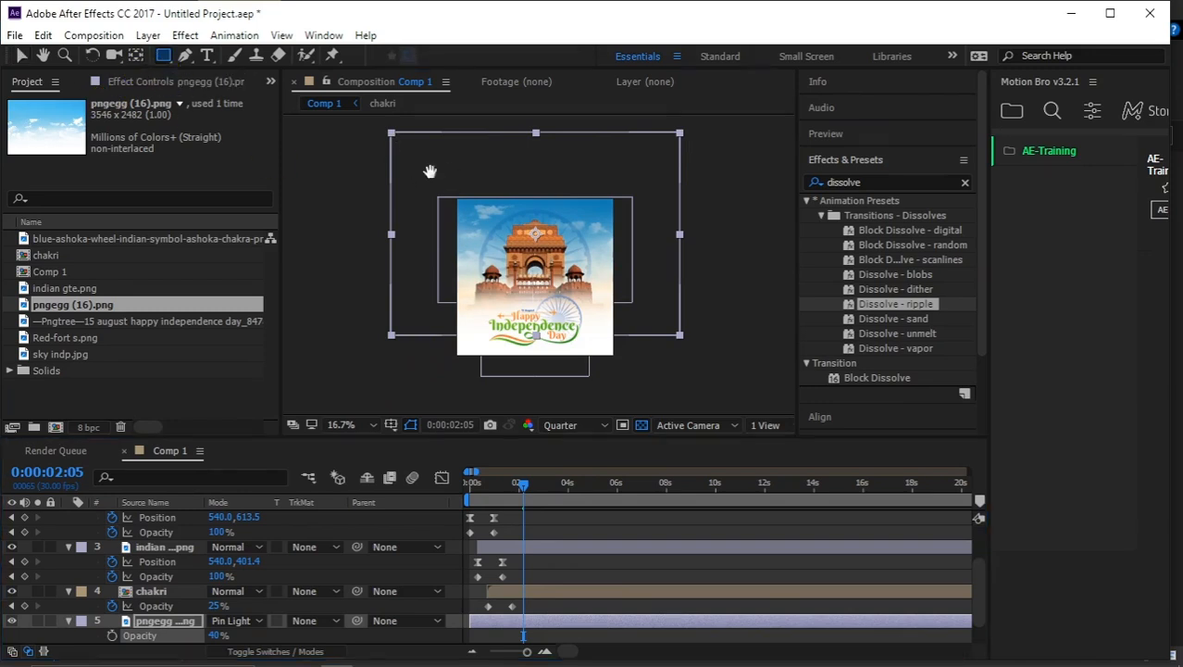
left_click_drag(430, 171, 421, 183)
left_click_drag(362, 130, 699, 269)
left_click(97, 635)
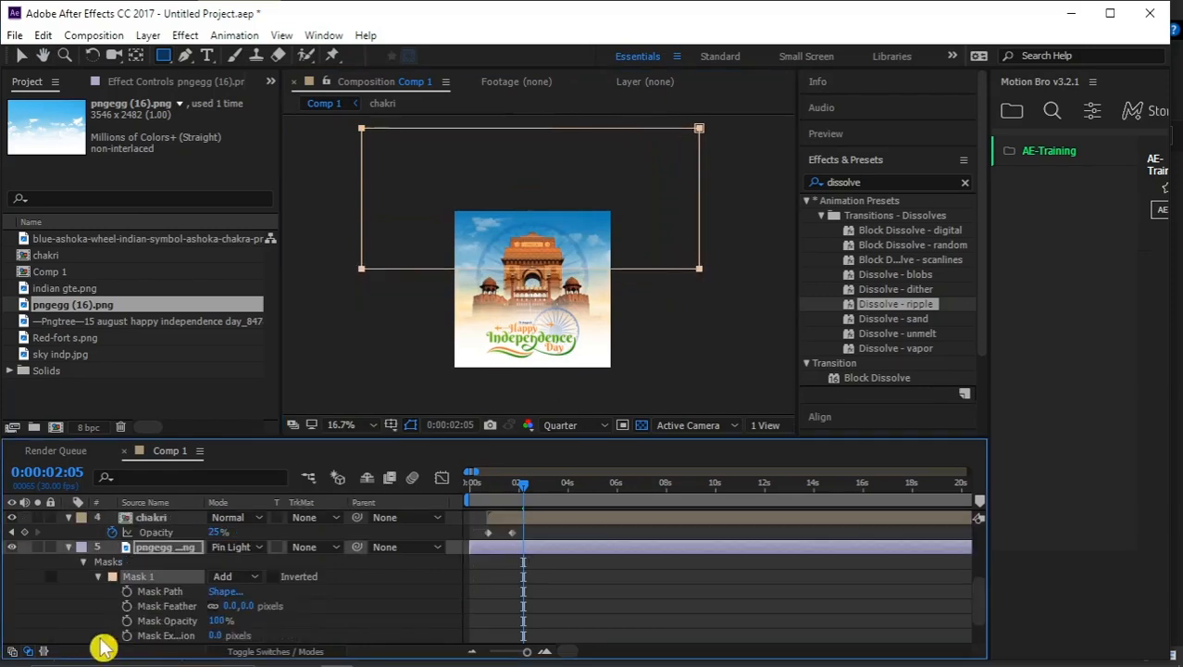
left_click_drag(244, 606, 311, 605)
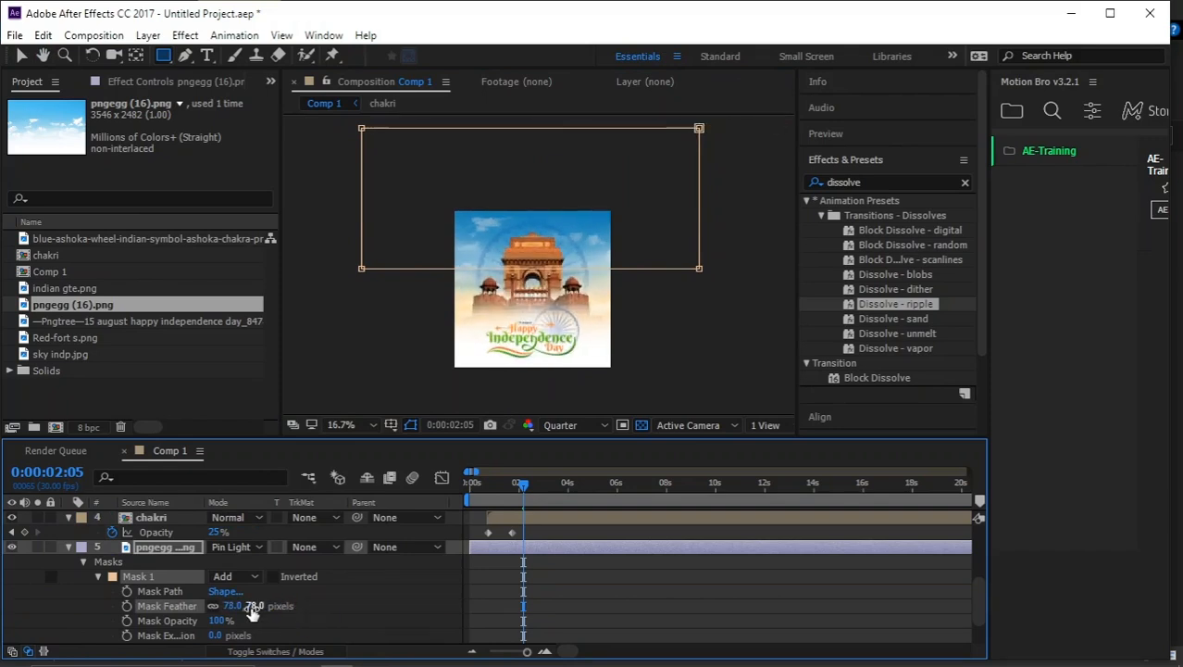
key("v")
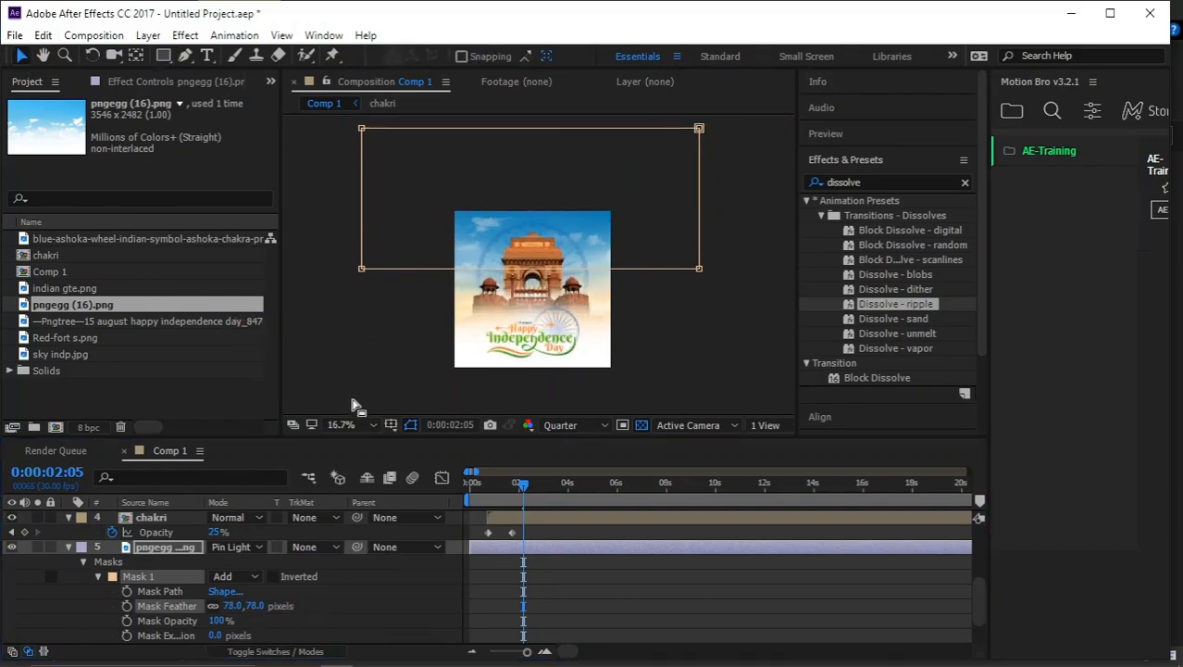
left_click(343, 425)
left_click(362, 127)
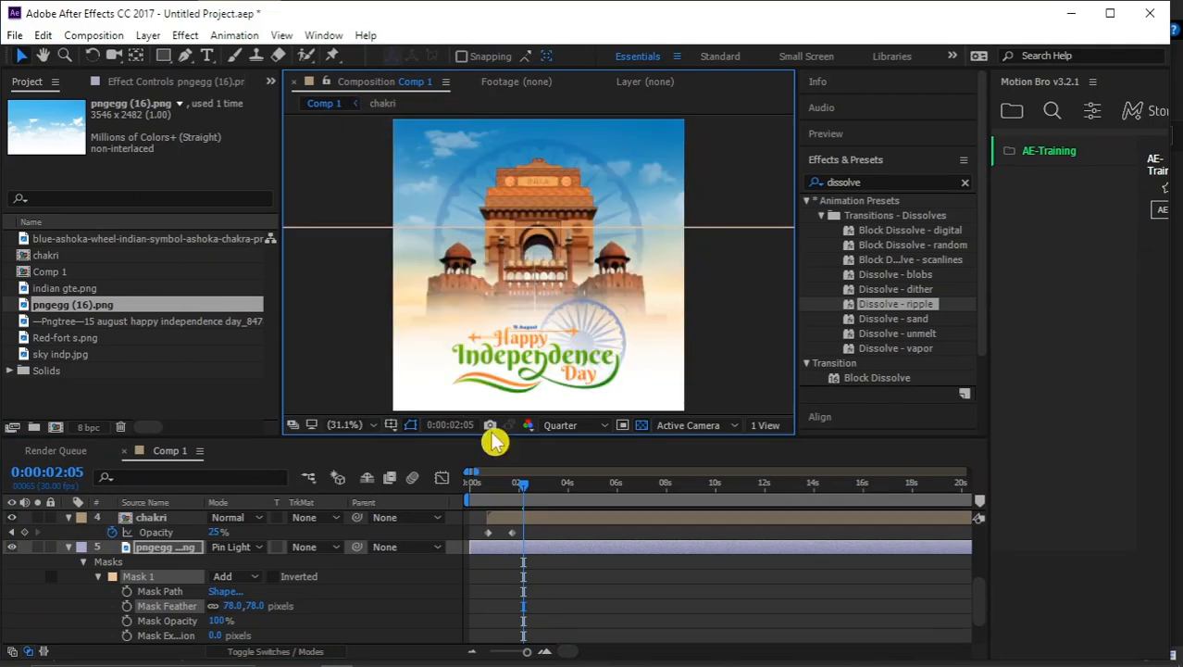
- Add Position keyframes to the pngegg (16).png cloud layer at frame 0 and at 0:00:09:08
left_click(169, 547)
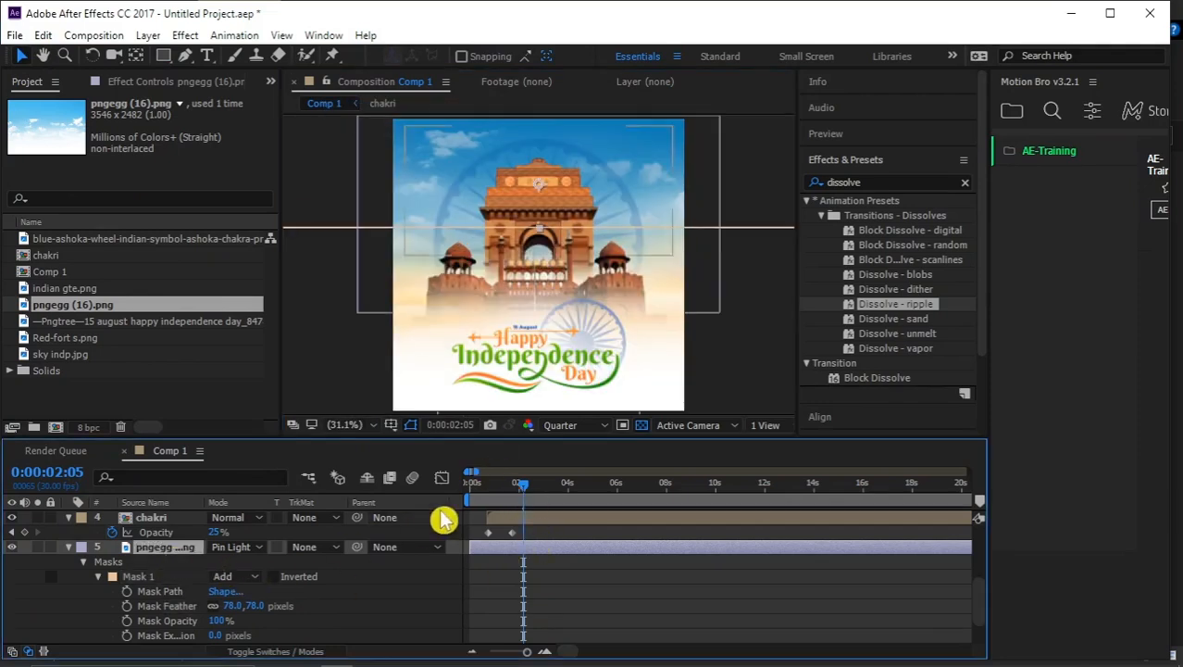
left_click_drag(524, 485, 470, 491)
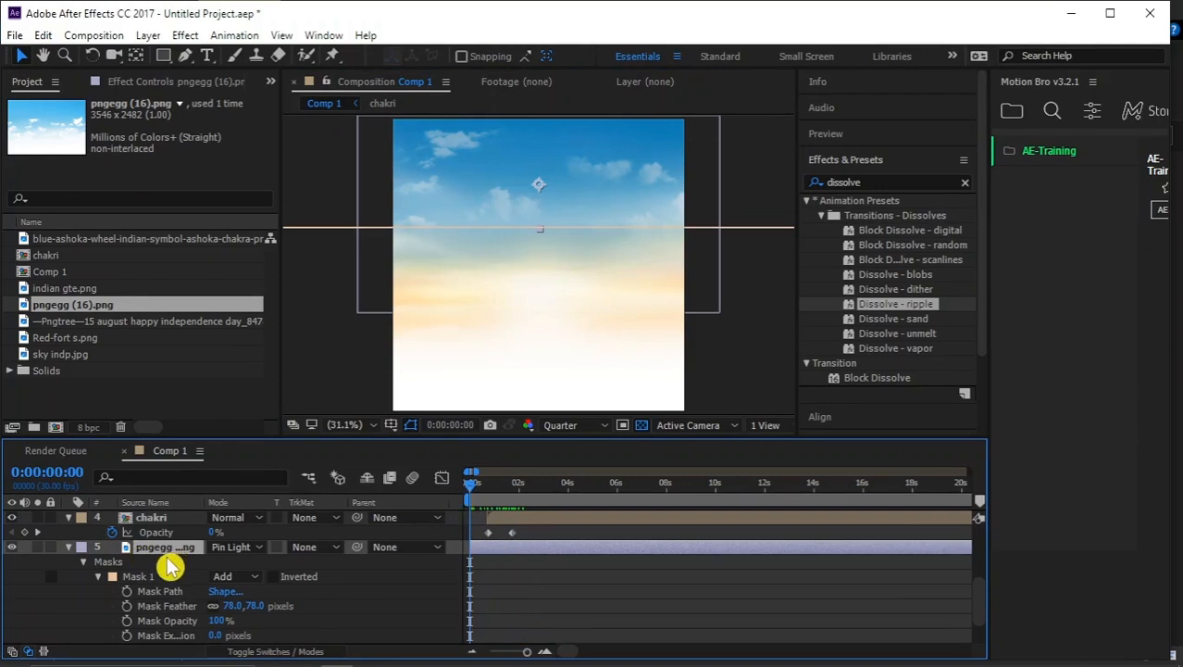
key("p")
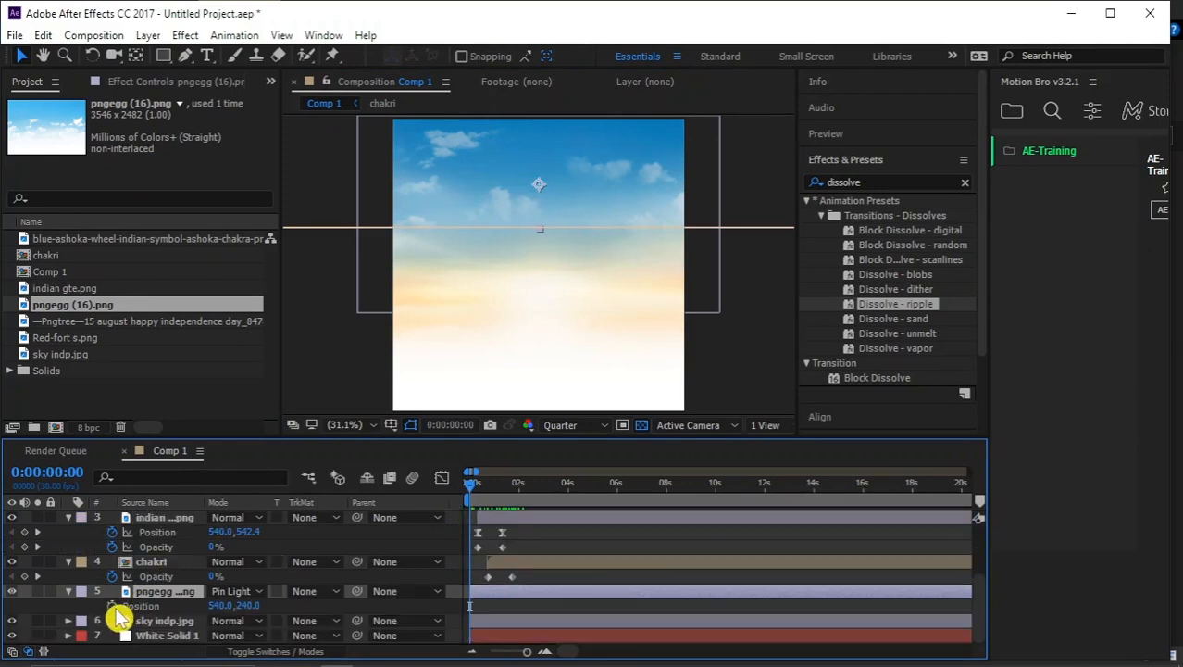
left_click_drag(562, 497, 700, 496)
left_click(24, 607)
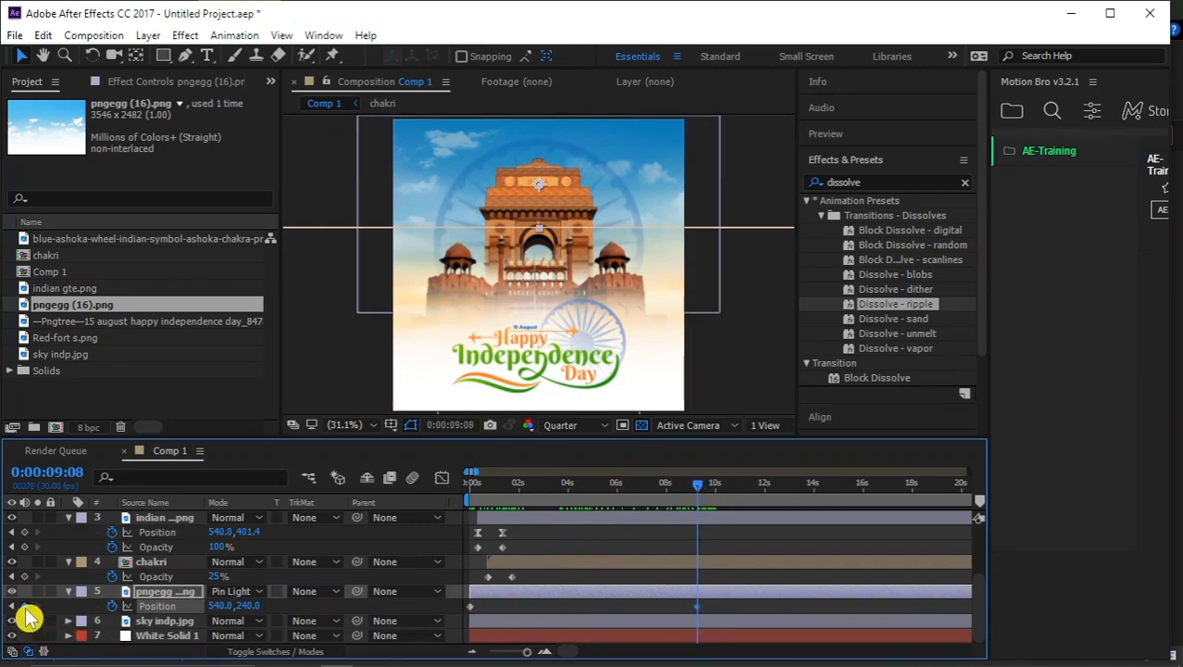
- At frame 0, shift the cloud layer horizontally to Position 942, 240 so the clouds drift across the sky
key("Home")
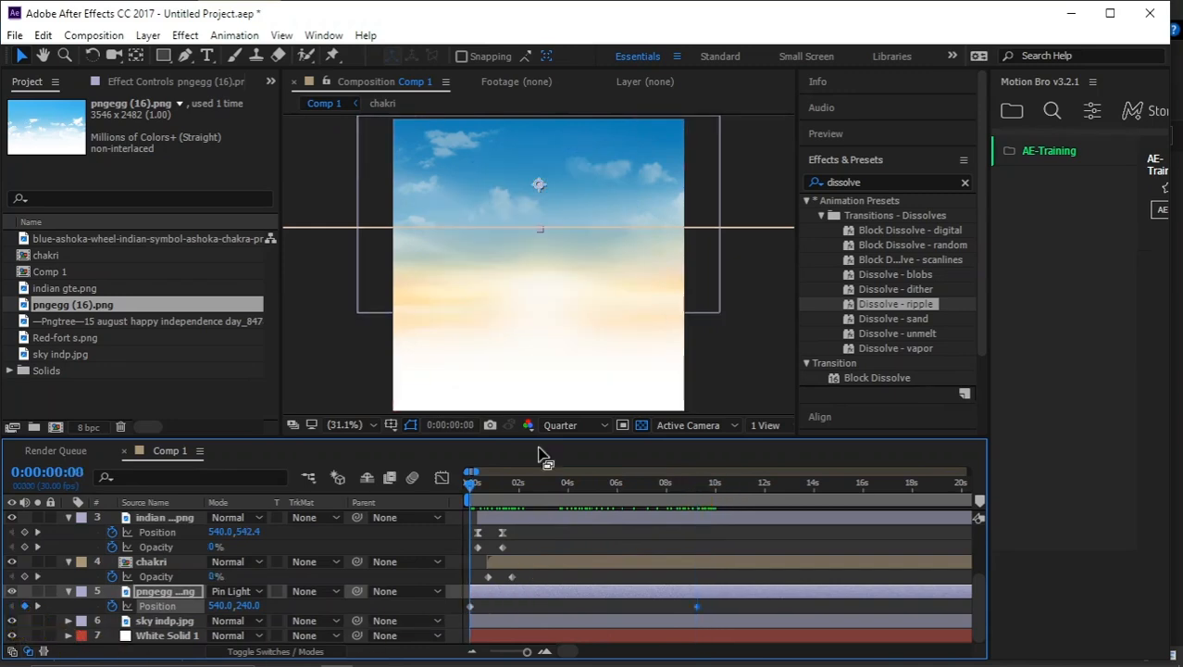
left_click(479, 591)
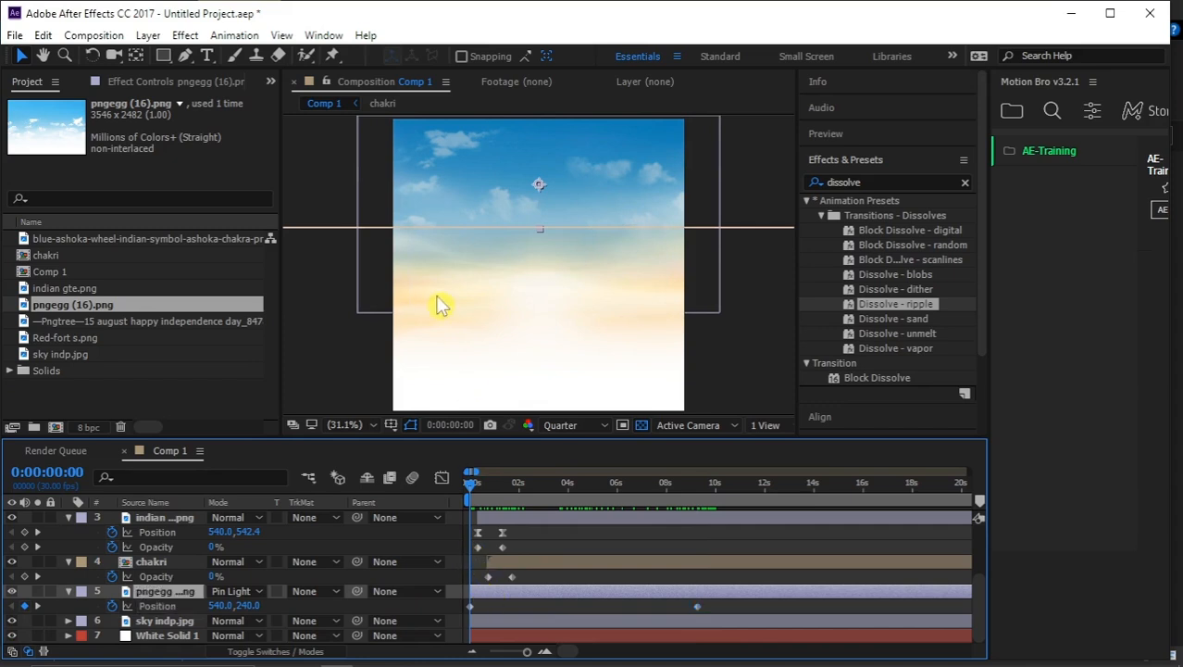
scroll(435, 300, "down", 2)
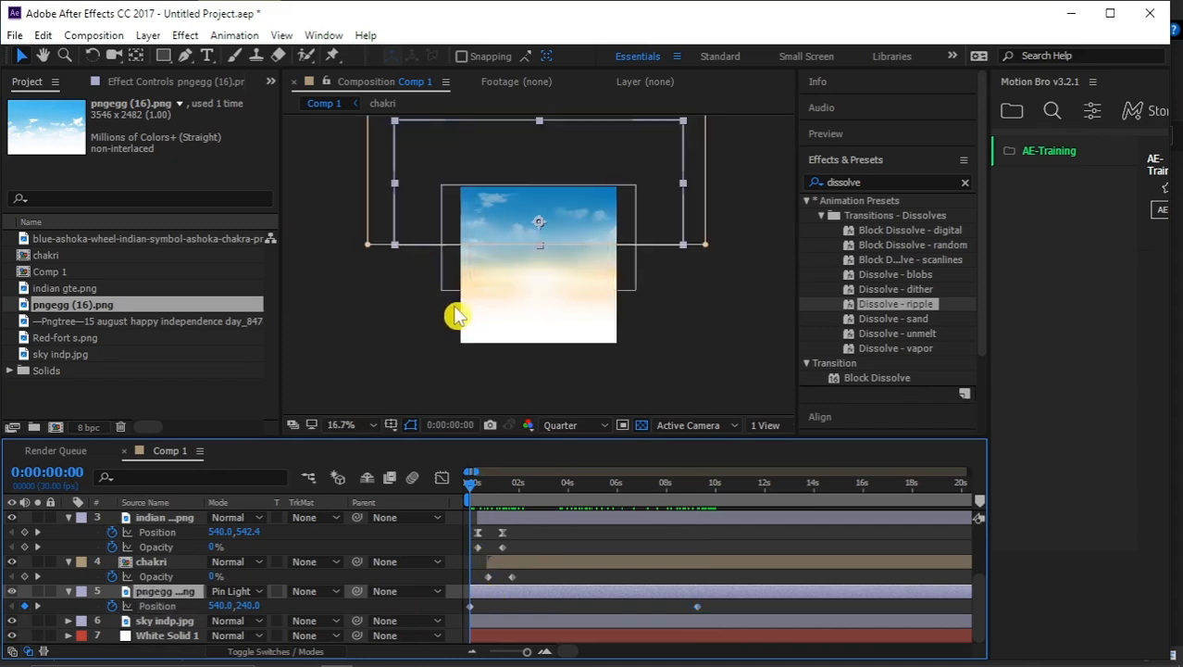
left_click_drag(447, 183, 594, 199)
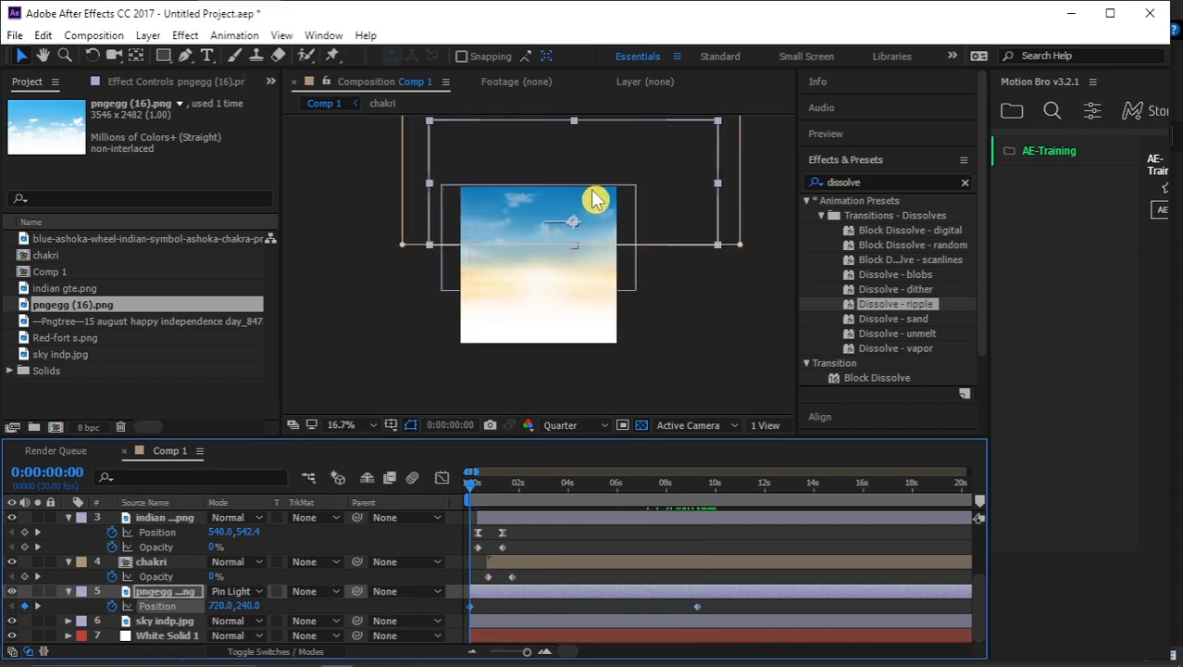
key("shift+Right")
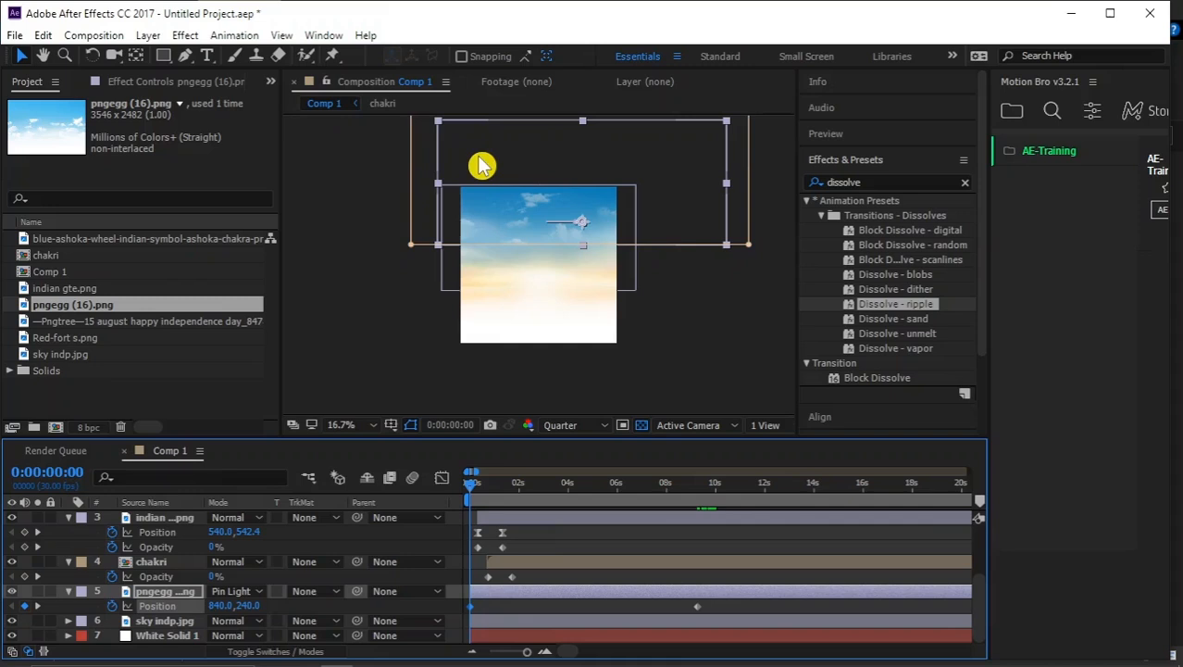
left_click_drag(480, 164, 494, 164)
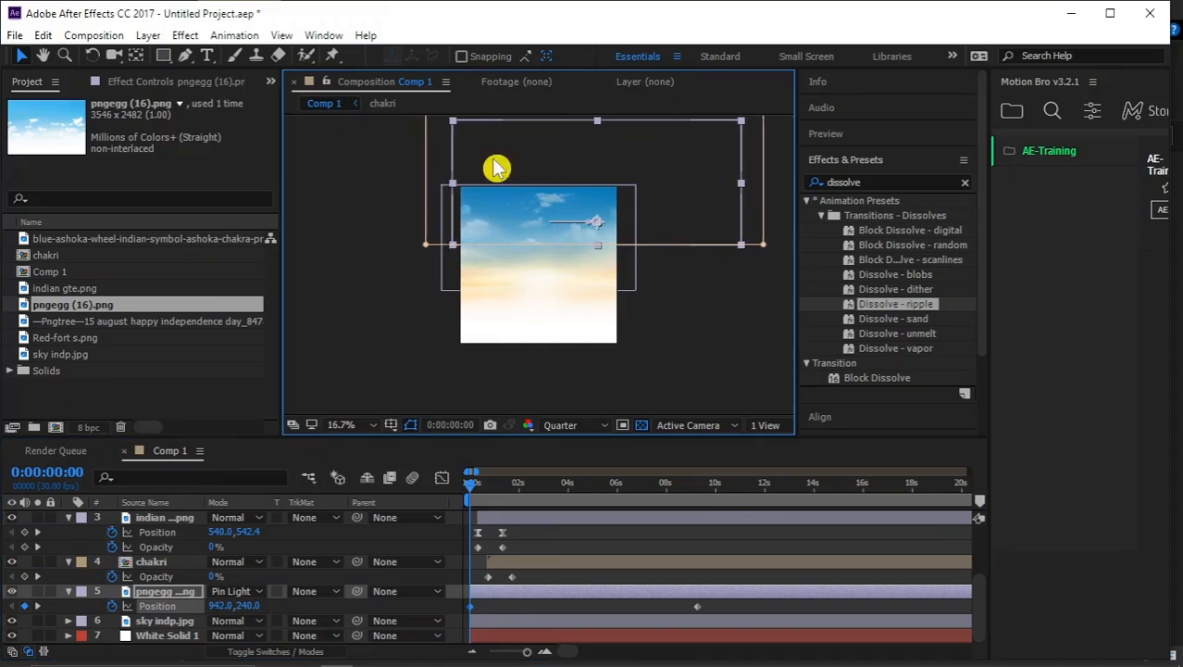
- Preview the drifting clouds from frame 0 and replay the animation with the composition fitted in view
left_click_drag(494, 495, 438, 493)
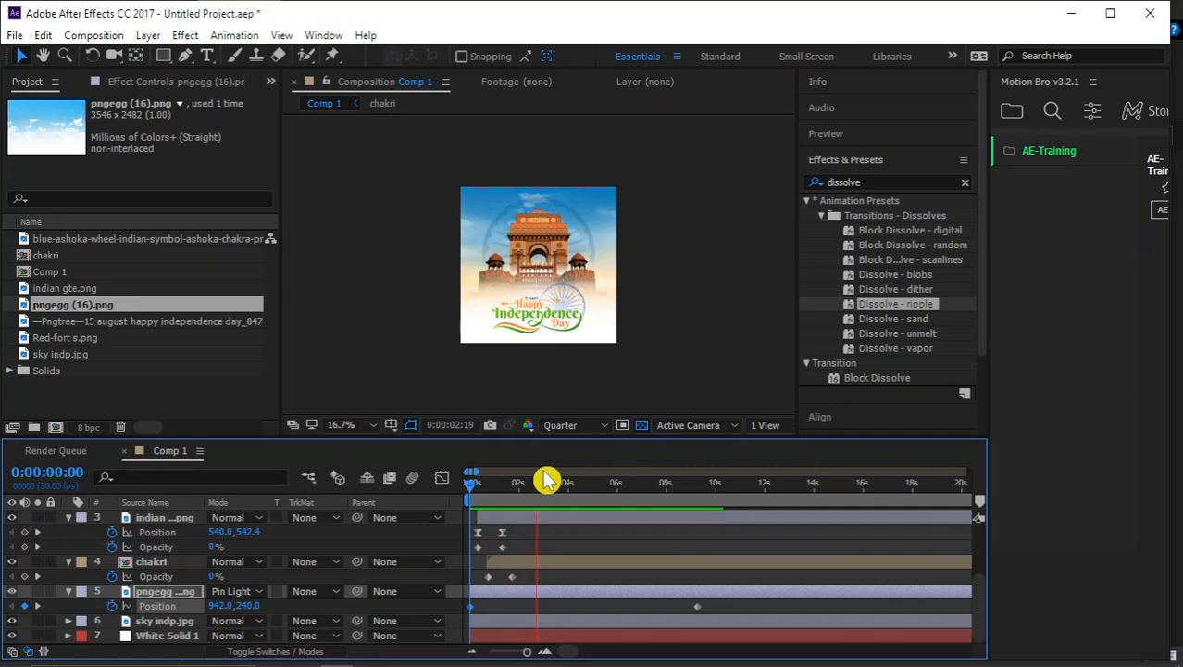
left_click_drag(583, 482, 463, 504)
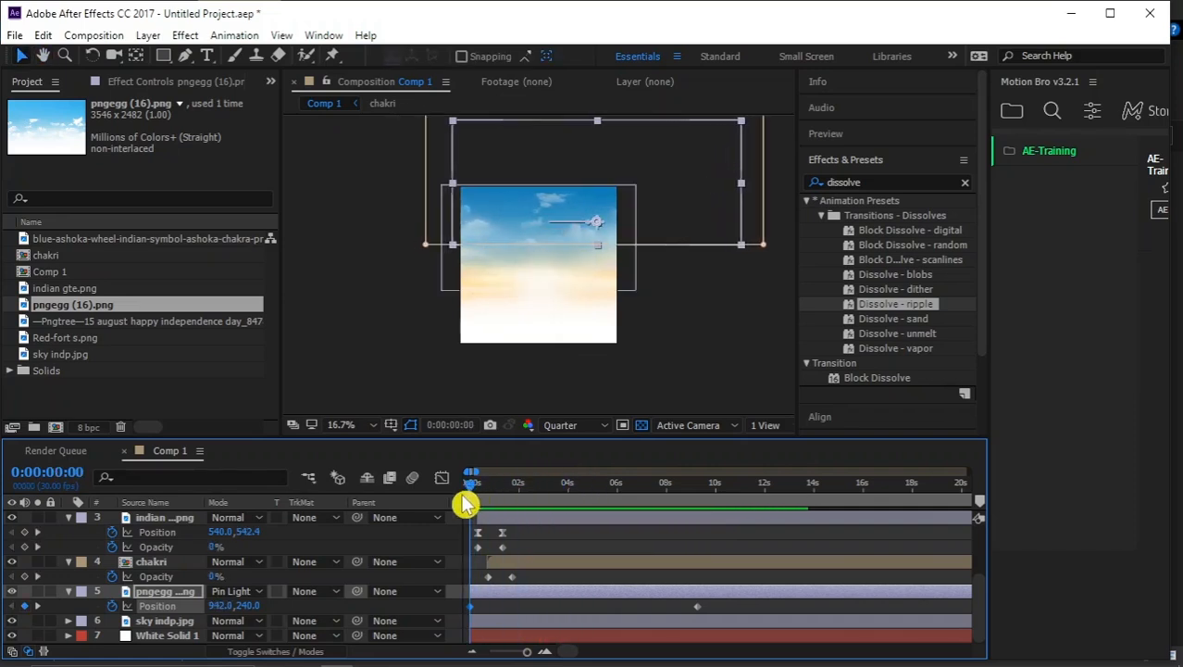
left_click(340, 425)
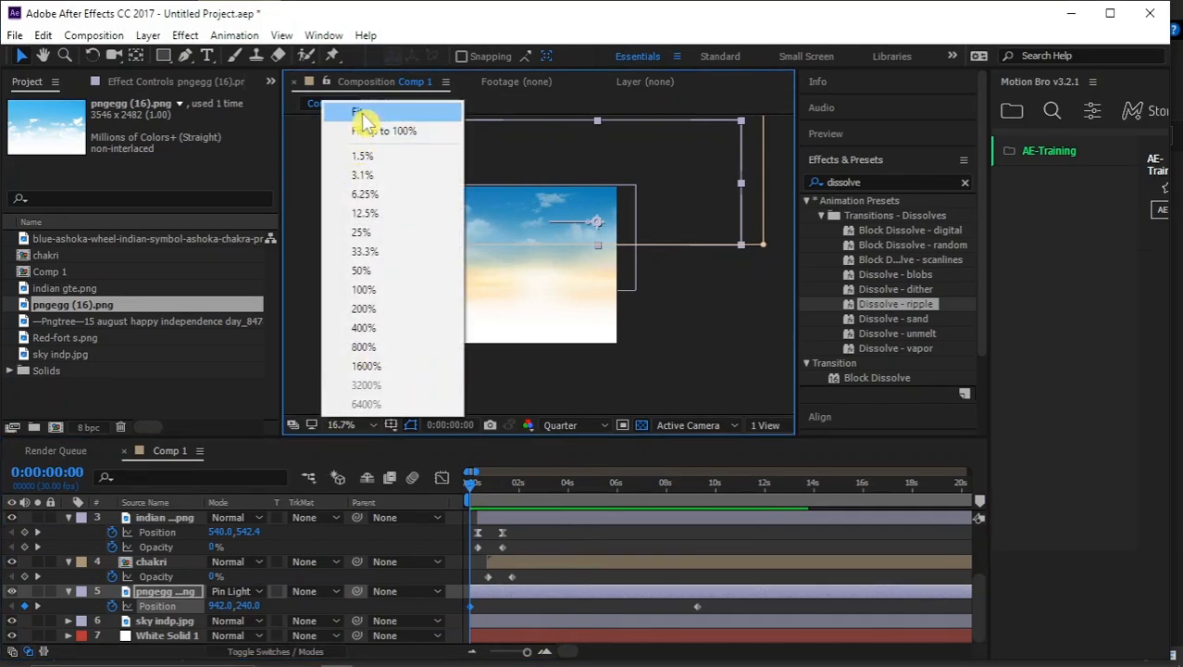
left_click(343, 111)
left_click_drag(464, 477, 477, 488)
key("space")
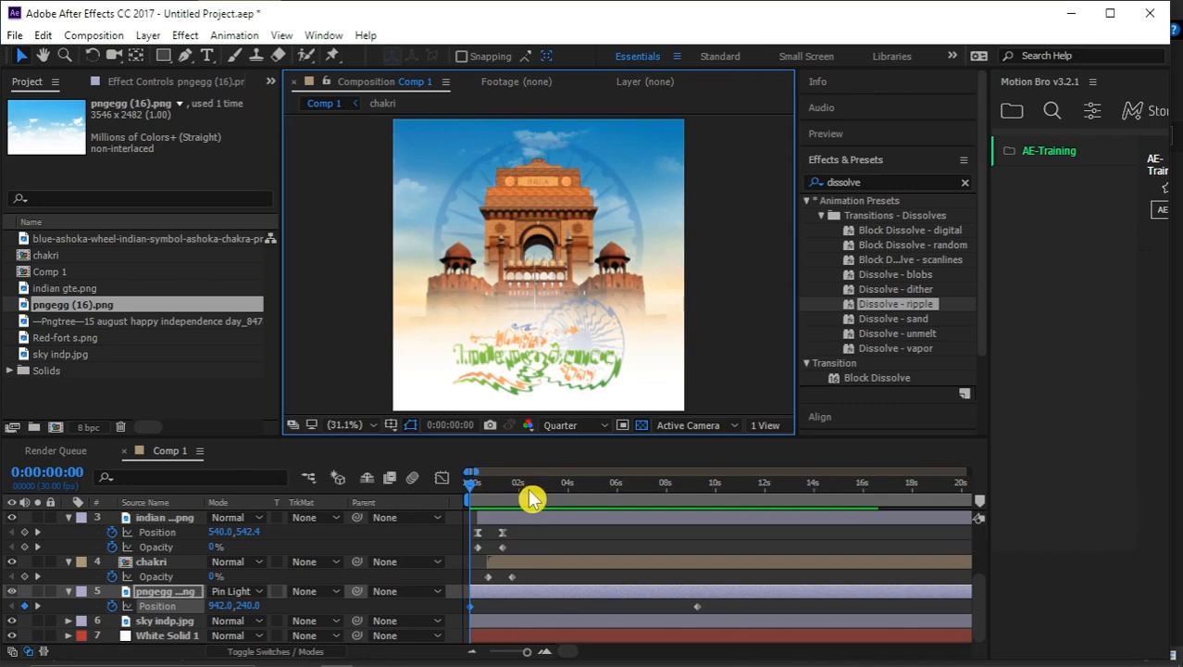
- Go to 3 seconds and toggle the Red-fort s.png layer's visibility off and on to inspect the monument stacking
left_click_drag(528, 496, 547, 497)
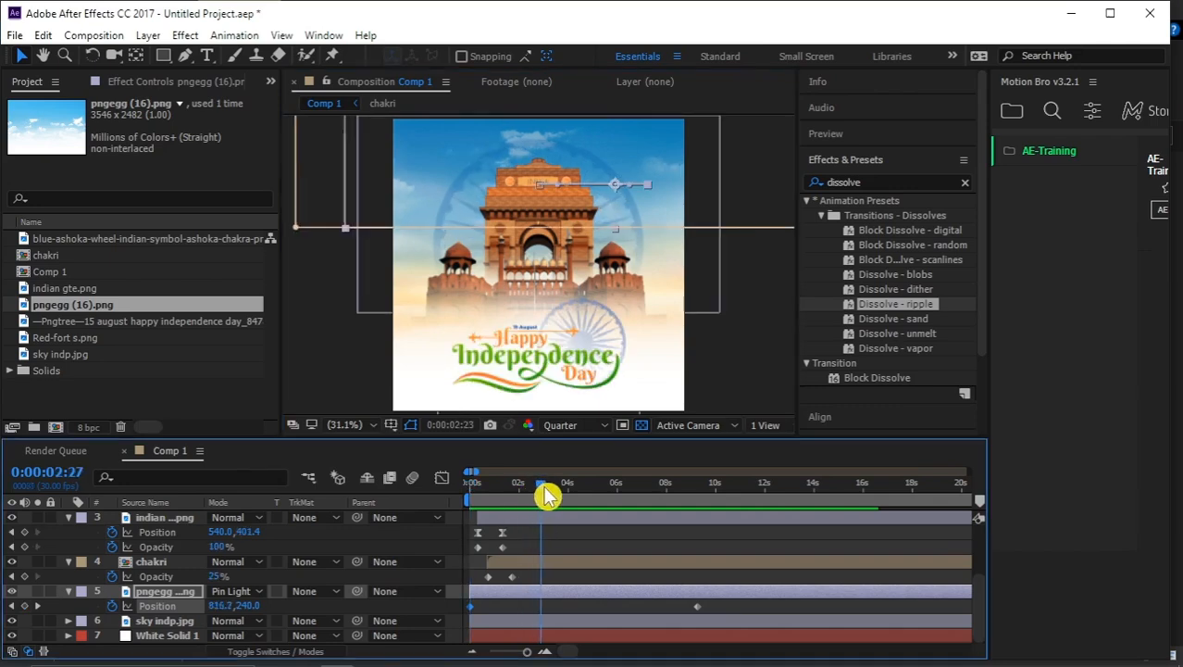
left_click(514, 562)
scroll(597, 580, "up", 1)
scroll(584, 580, "up", 1)
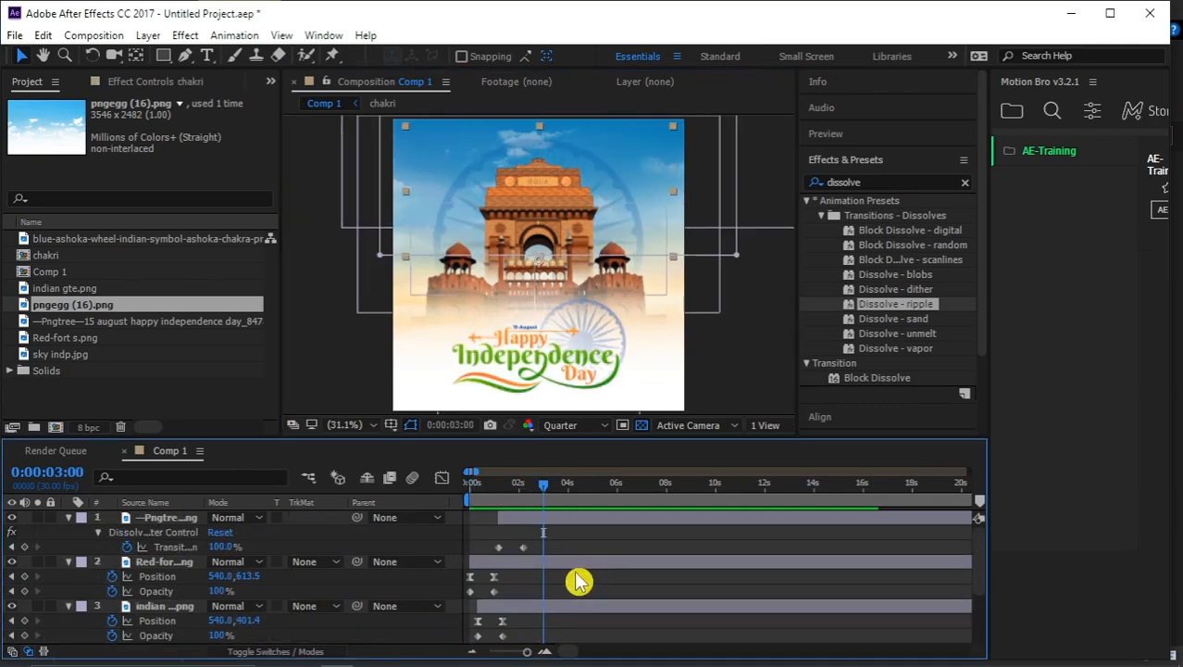
left_click(155, 562)
left_click(11, 562)
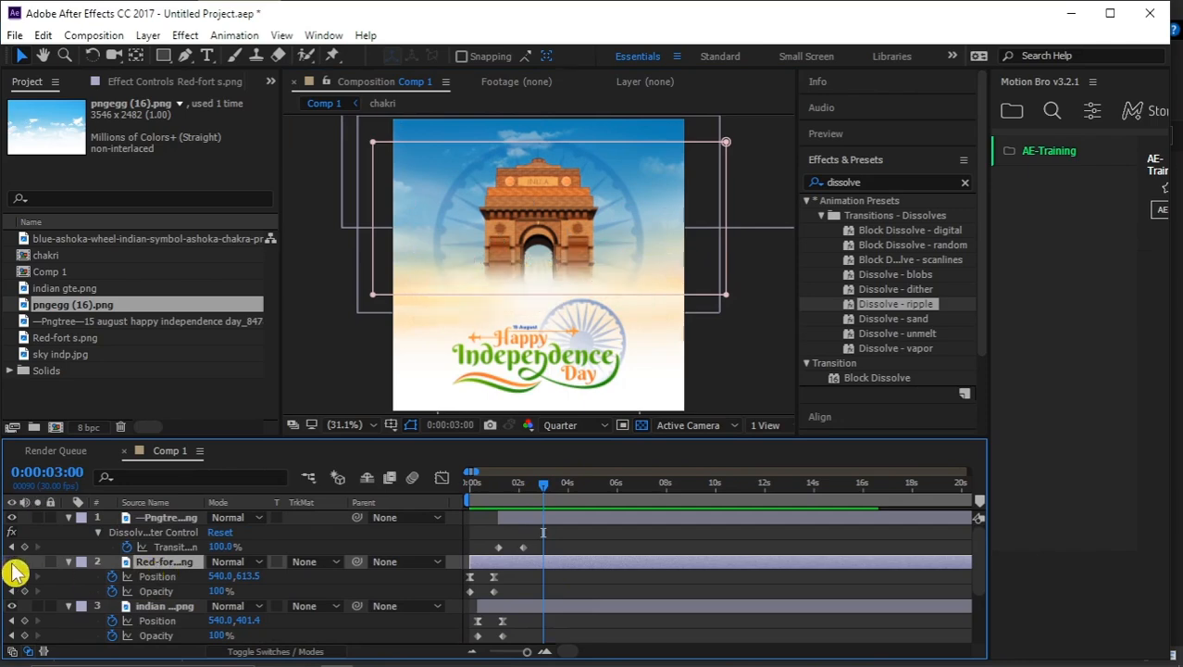
left_click(11, 562)
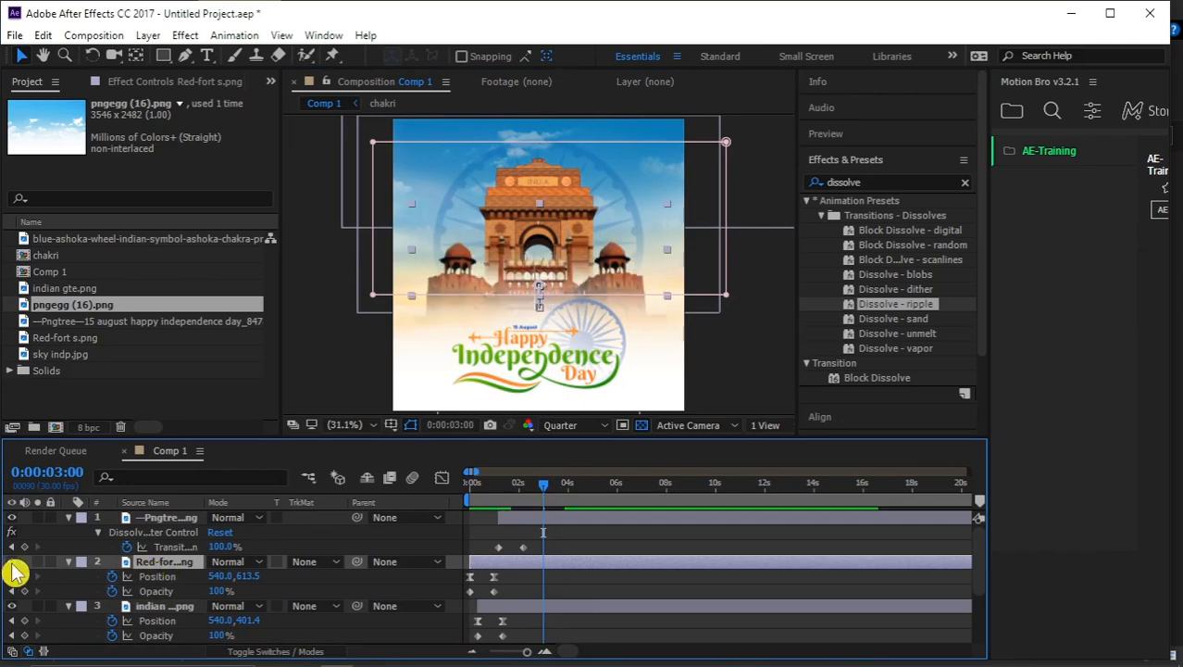
left_click(157, 608)
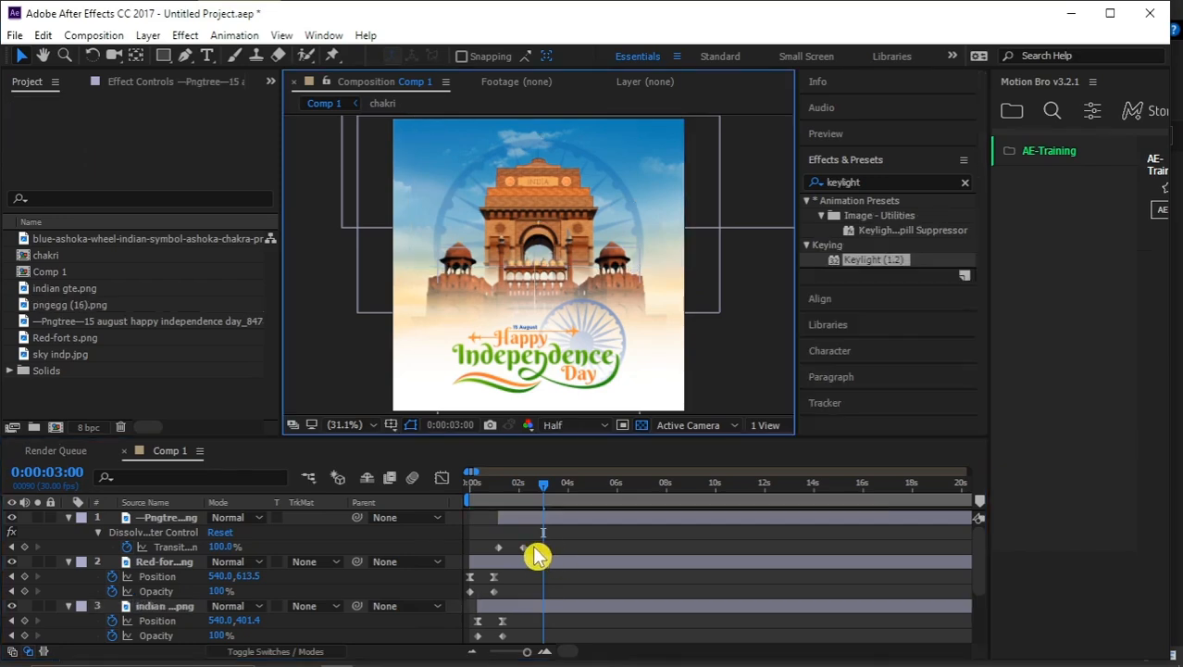
- Import the India Flag Blue Screen video into the project
key("alt+Tab")
left_click_drag(597, 421, 95, 396)
key("alt+Tab")
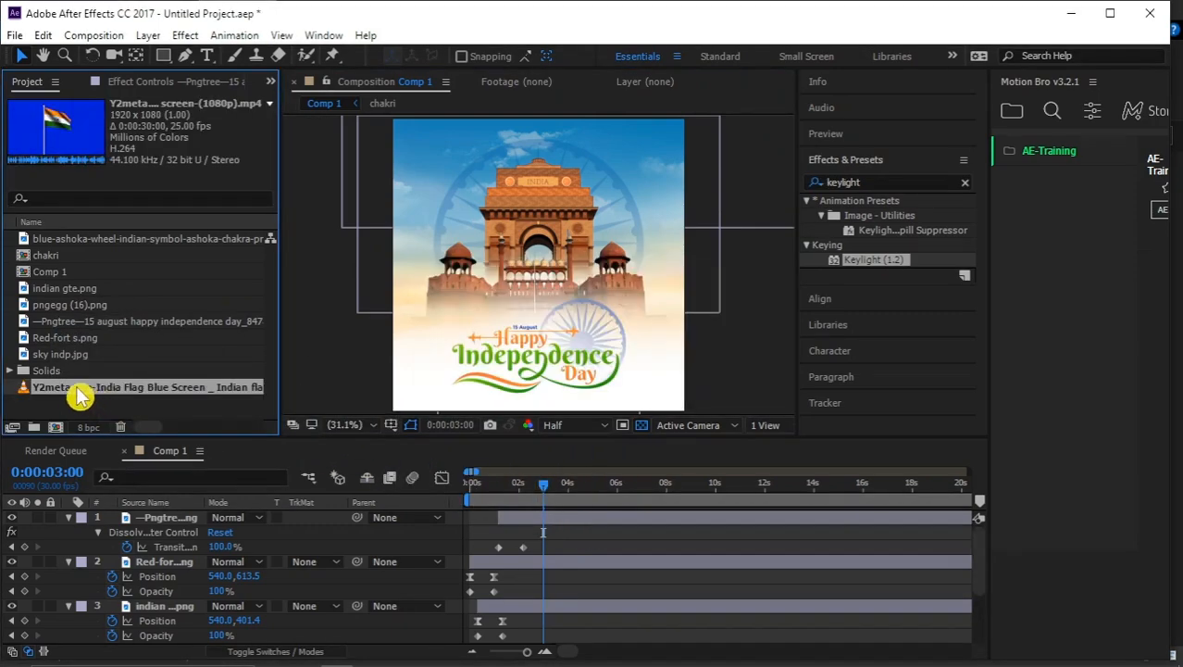
- Add the India flag video to Comp 1 between the Red-fort s.png and indian gte.png layers
left_click(172, 562)
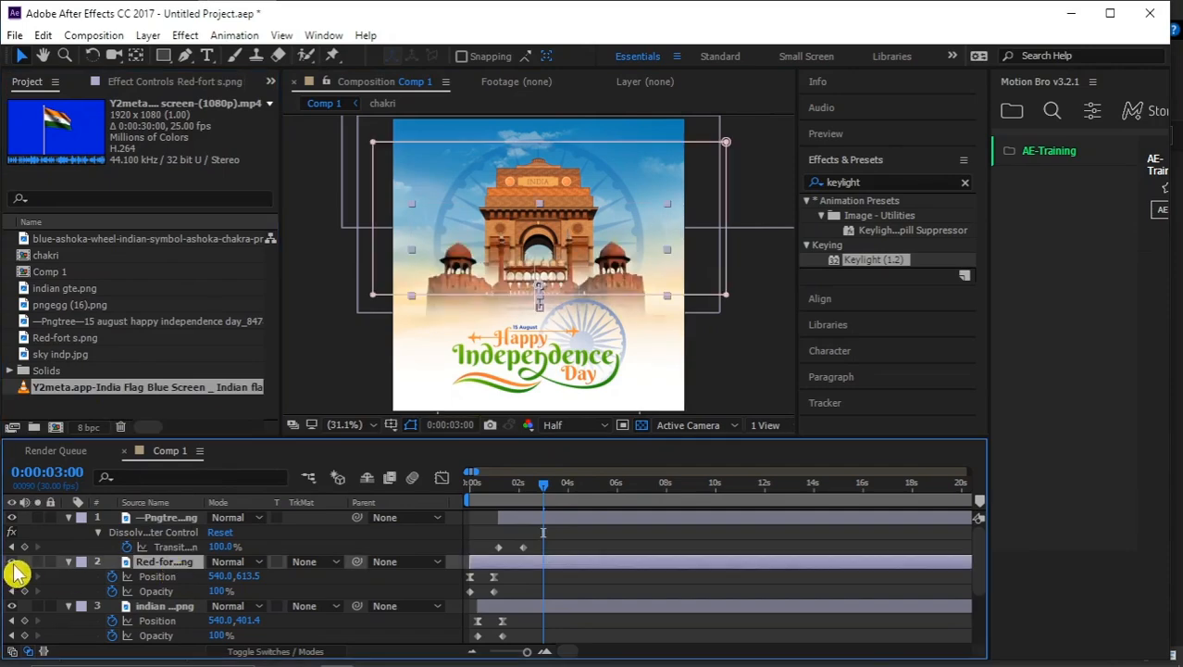
left_click(172, 607)
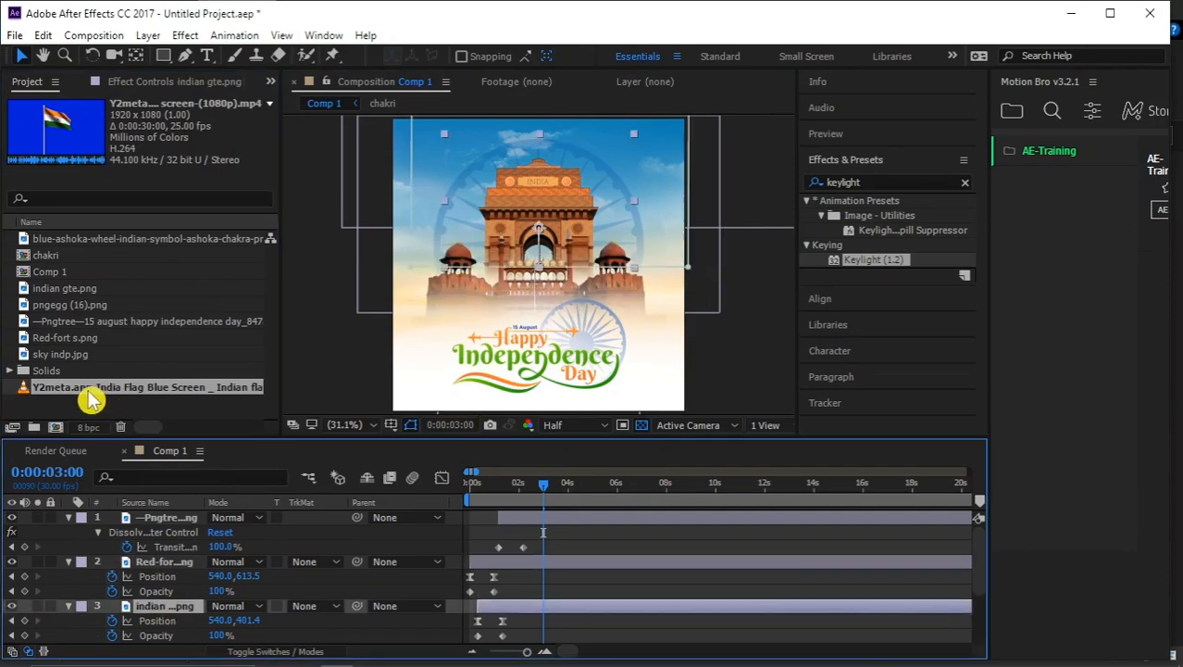
left_click_drag(91, 400, 165, 602)
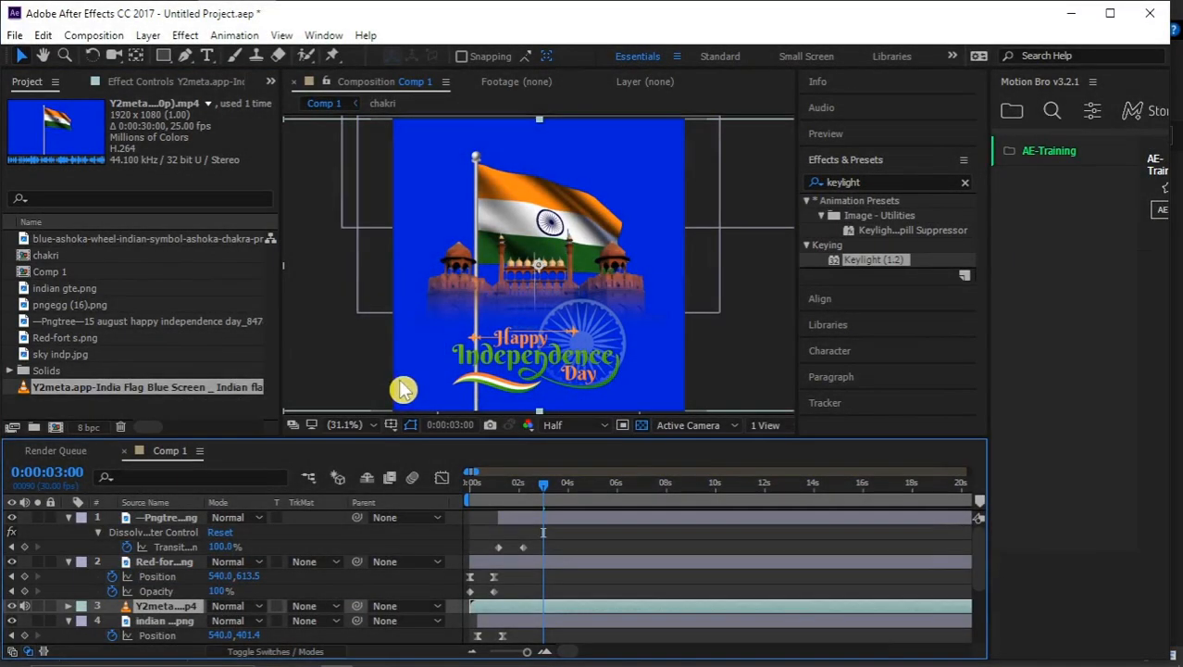
- Scale the flag video down to 18% and position its flagpole behind the Red Fort's central domes
key("s")
left_click_drag(264, 626, 209, 638)
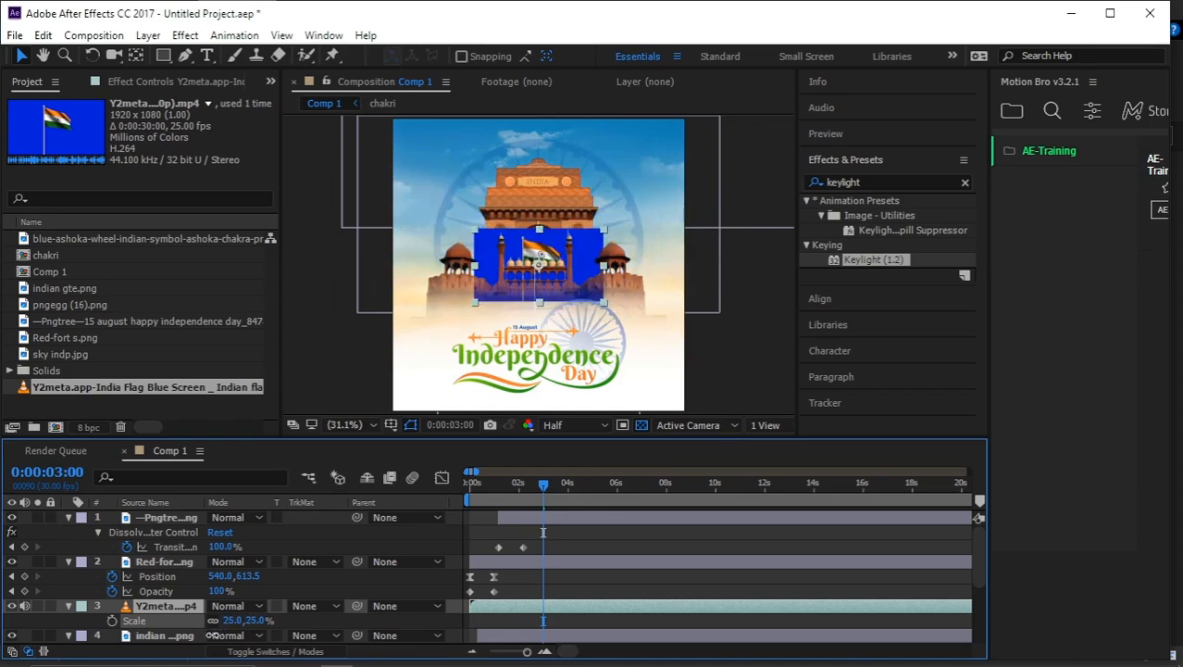
scroll(560, 255, "up", 4)
left_click_drag(556, 246, 562, 214)
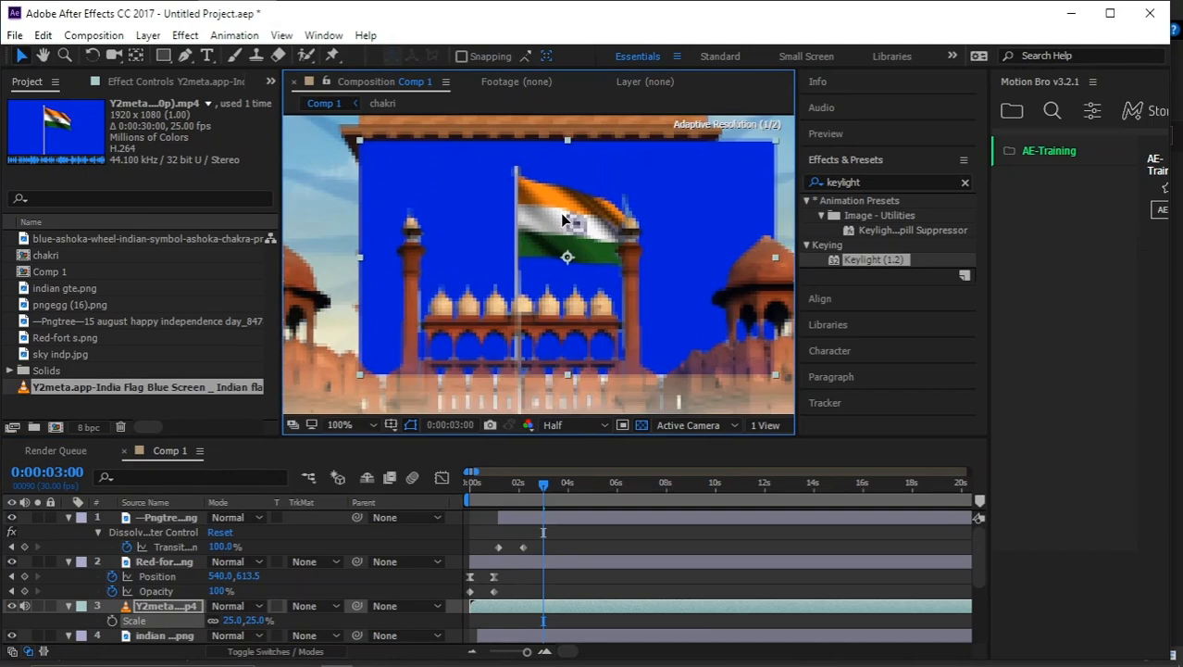
left_click_drag(774, 145, 711, 177)
left_click_drag(676, 258, 663, 267)
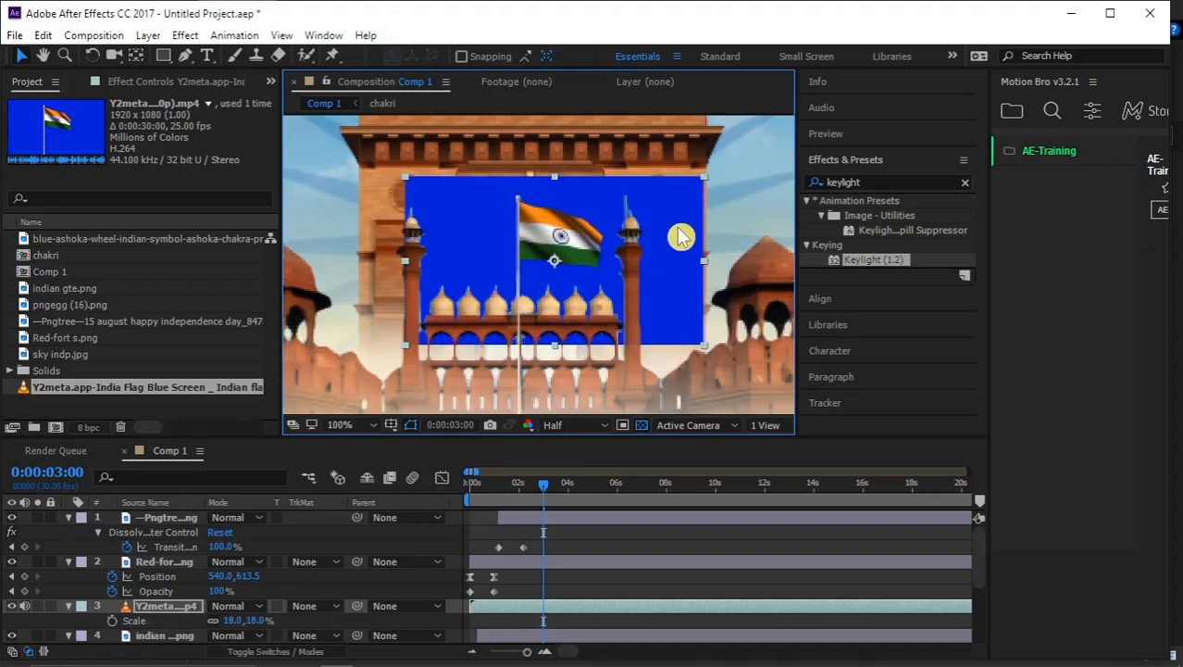
- Nudge the India flag video up about 6 px behind the Red Fort's central domes
key("Up")
key("Up")
key("Up")
key("Up")
key("Up")
key("Up")
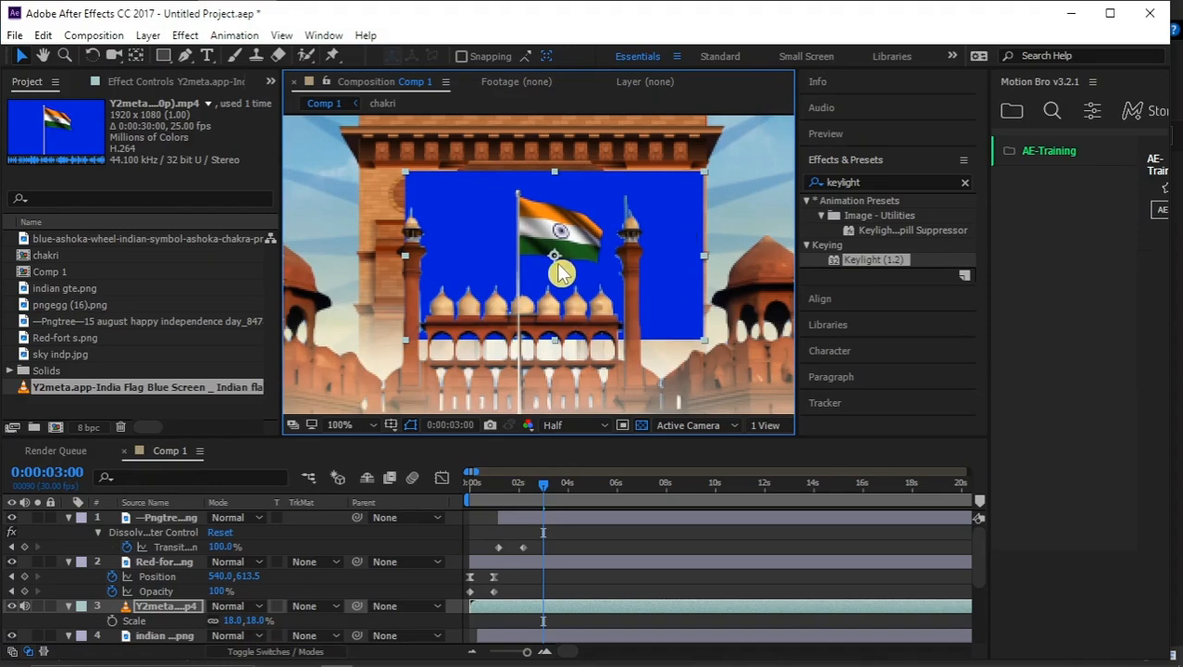
left_click_drag(568, 302, 561, 285)
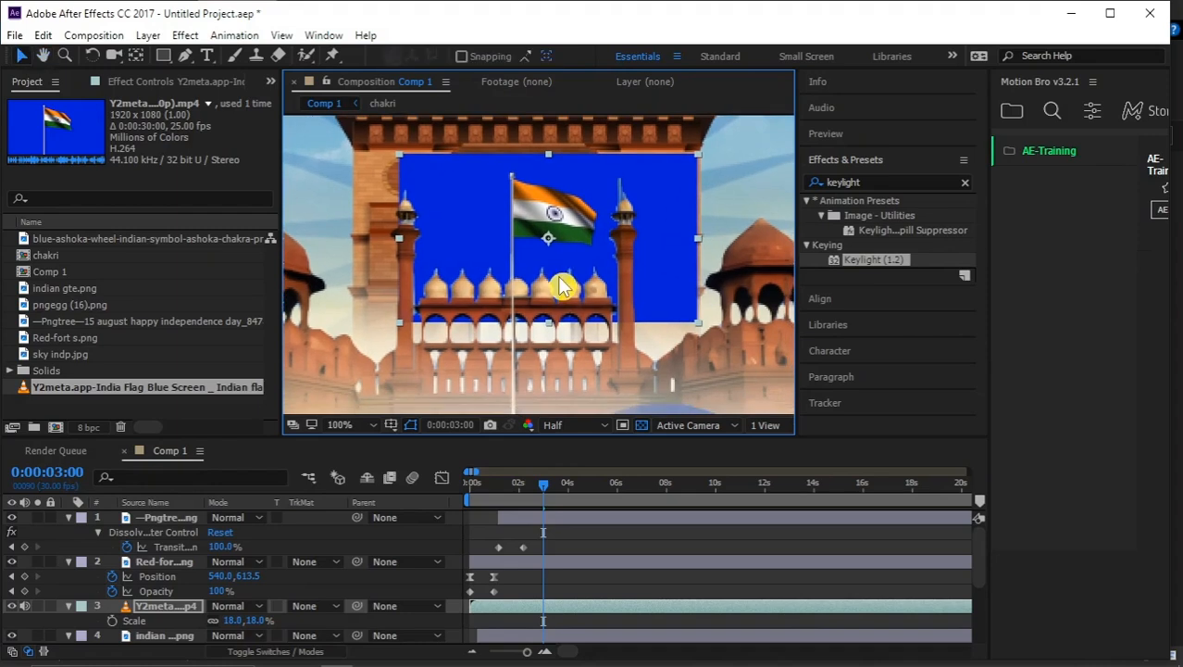
- Apply Keylight (1.2) to the flag video and sample its blue background as the Screen Colour
left_click(869, 183)
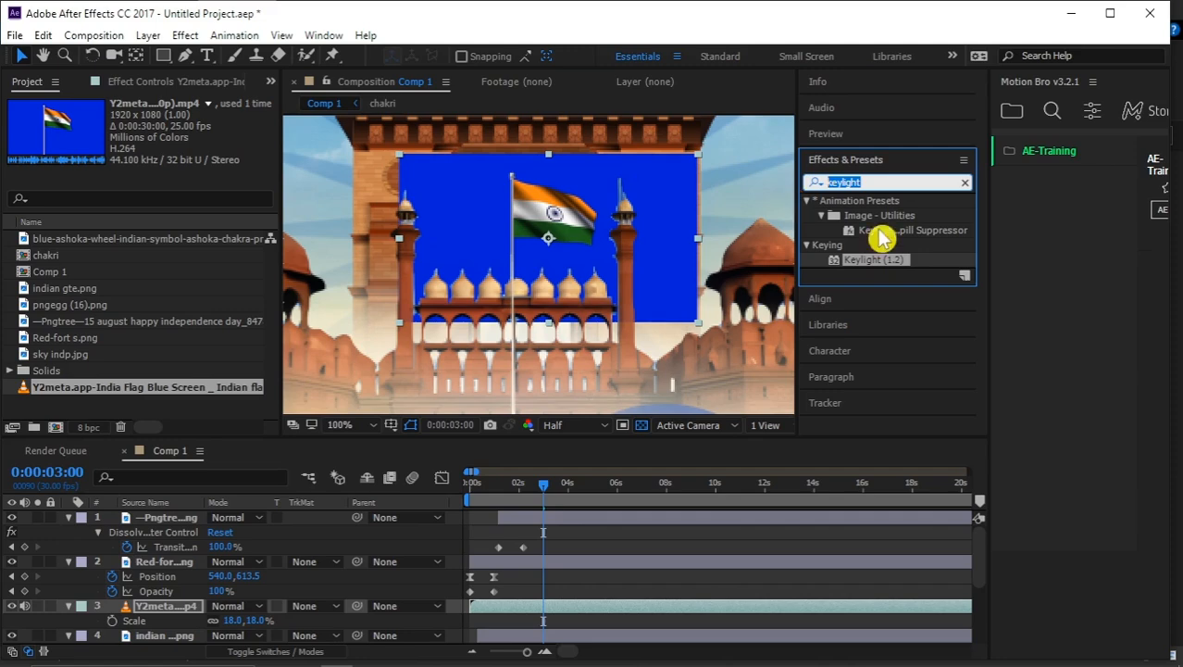
key("BackSpace")
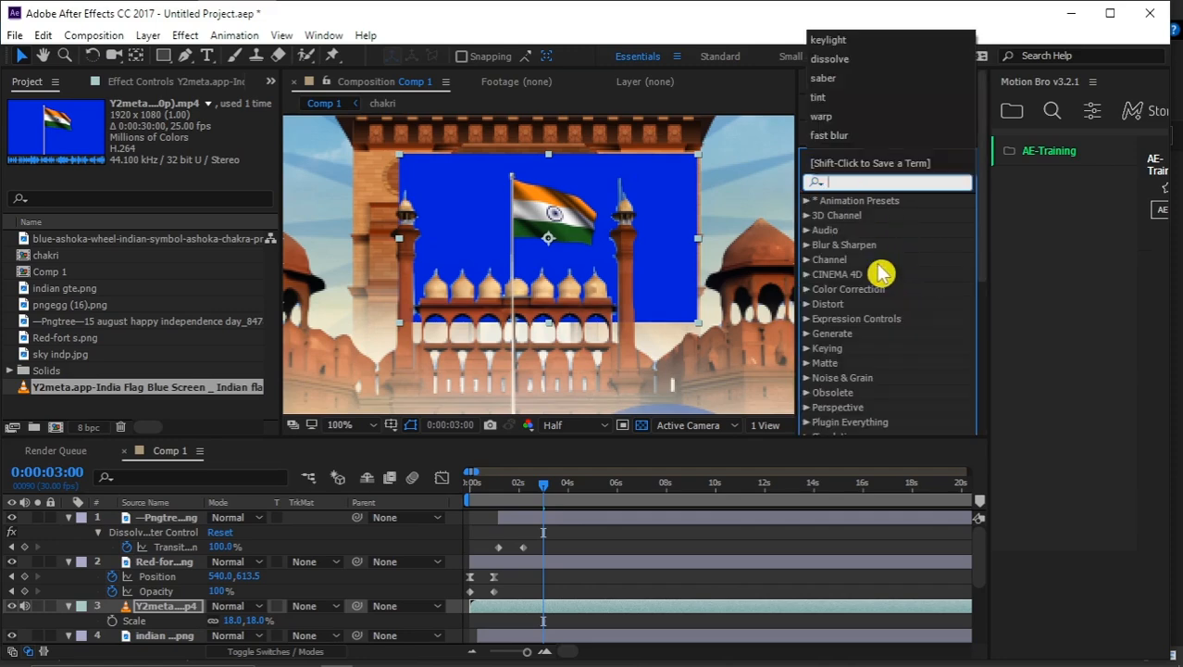
type("keylight")
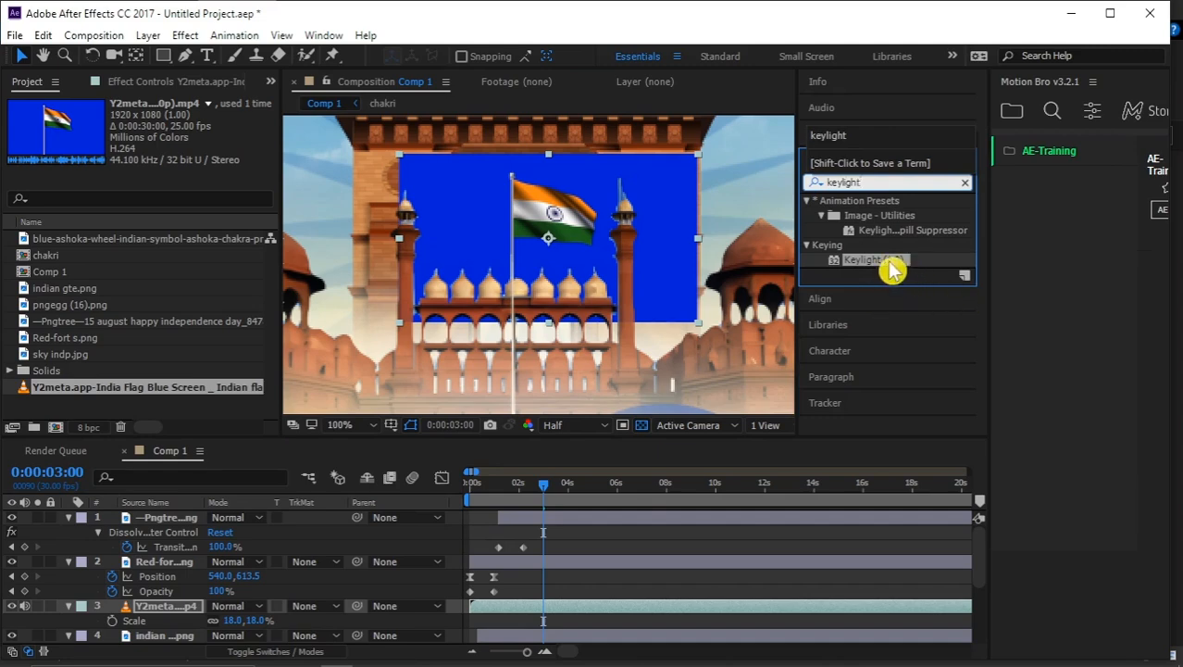
left_click_drag(892, 269, 581, 616)
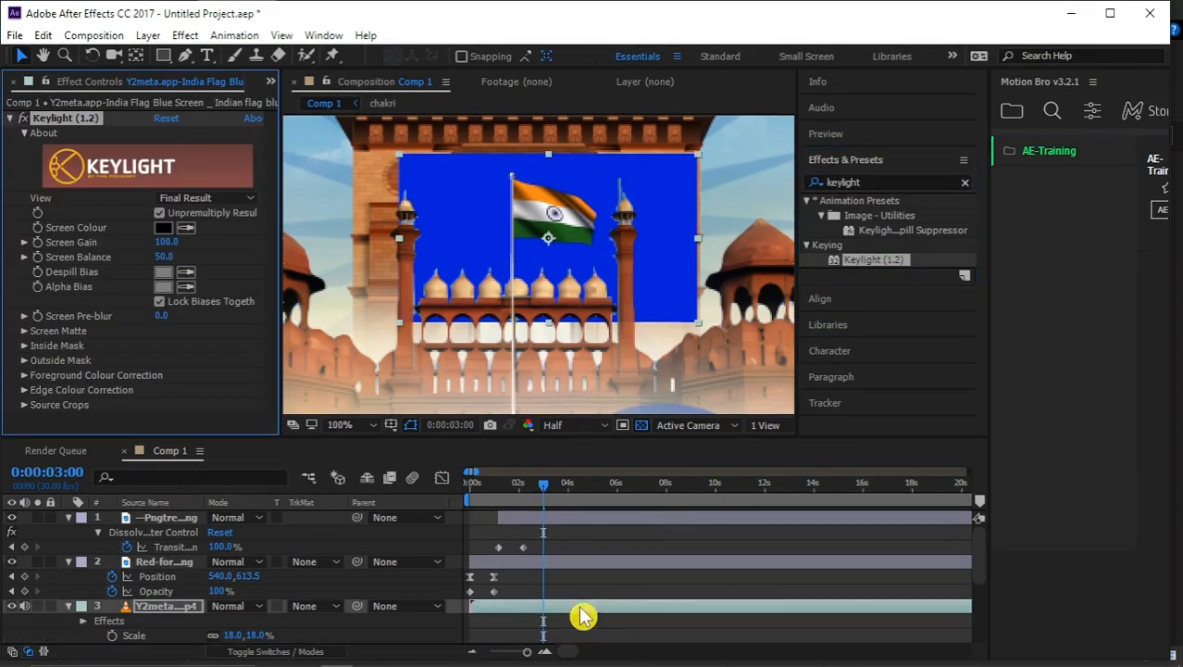
left_click(473, 215)
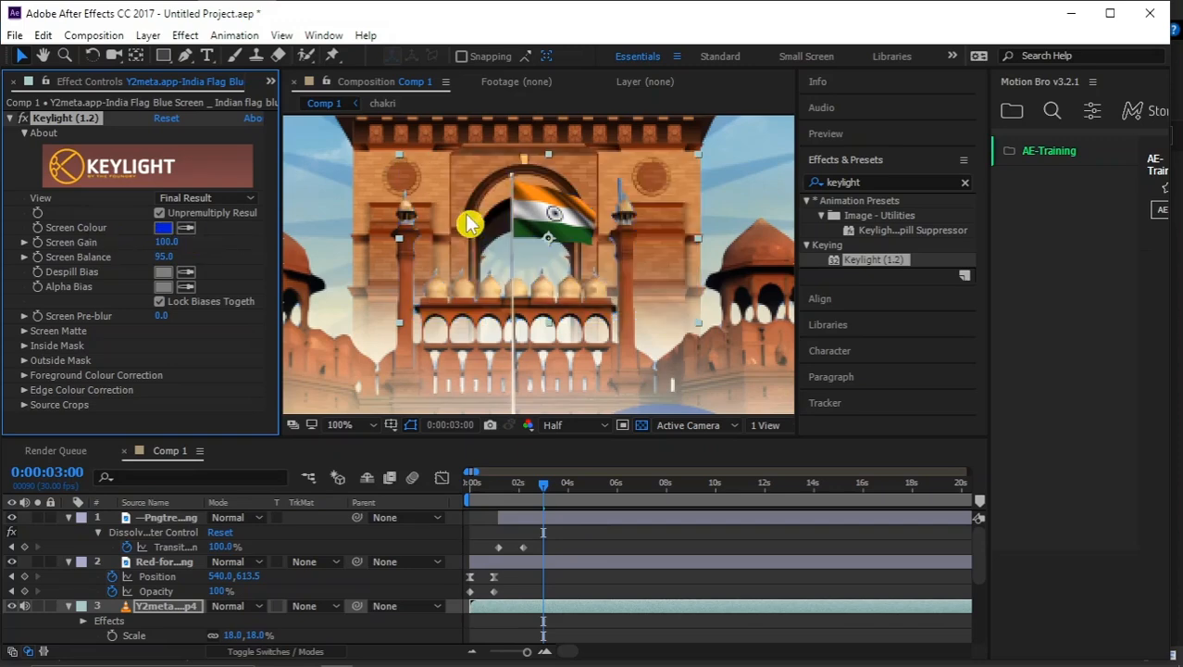
left_click(23, 55)
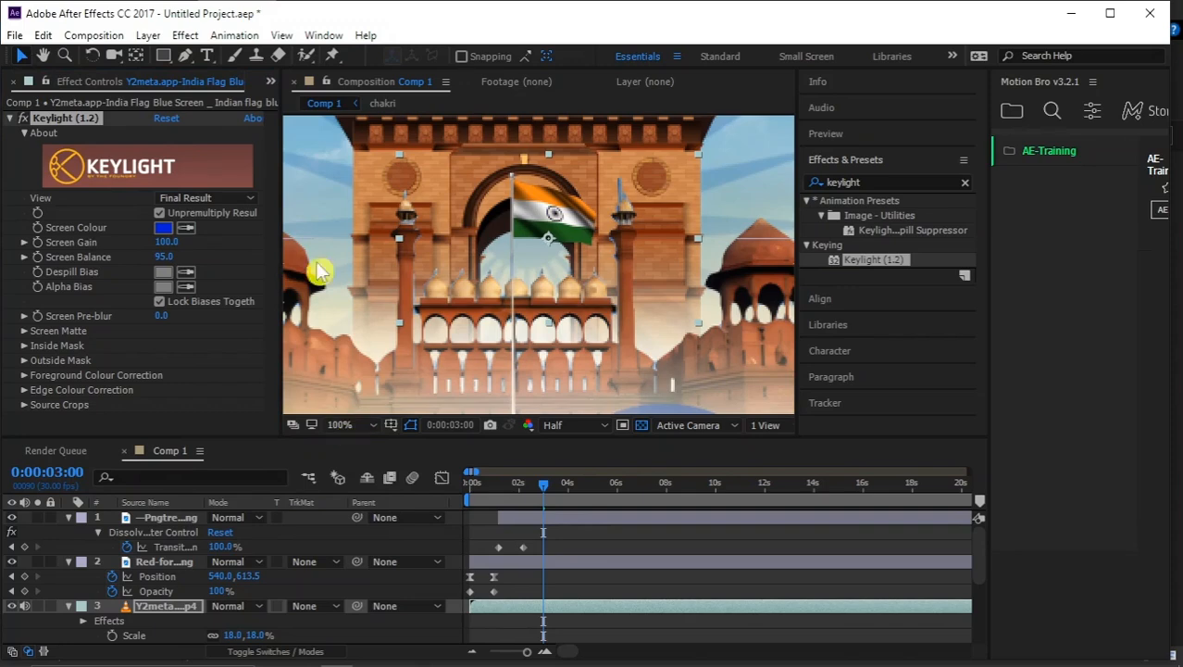
left_click(271, 82)
left_click(289, 101)
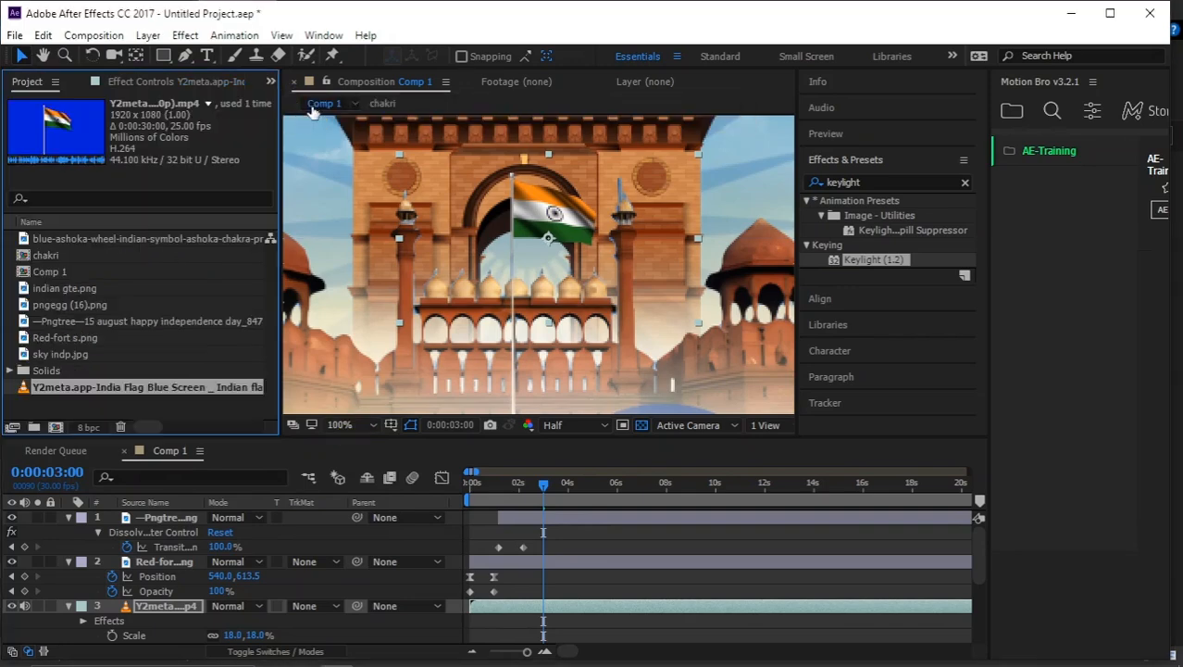
- Preview the keyed flag animation from about 2 seconds and lower the composition's preview resolution to Quarter
left_click(340, 426)
left_click(378, 124)
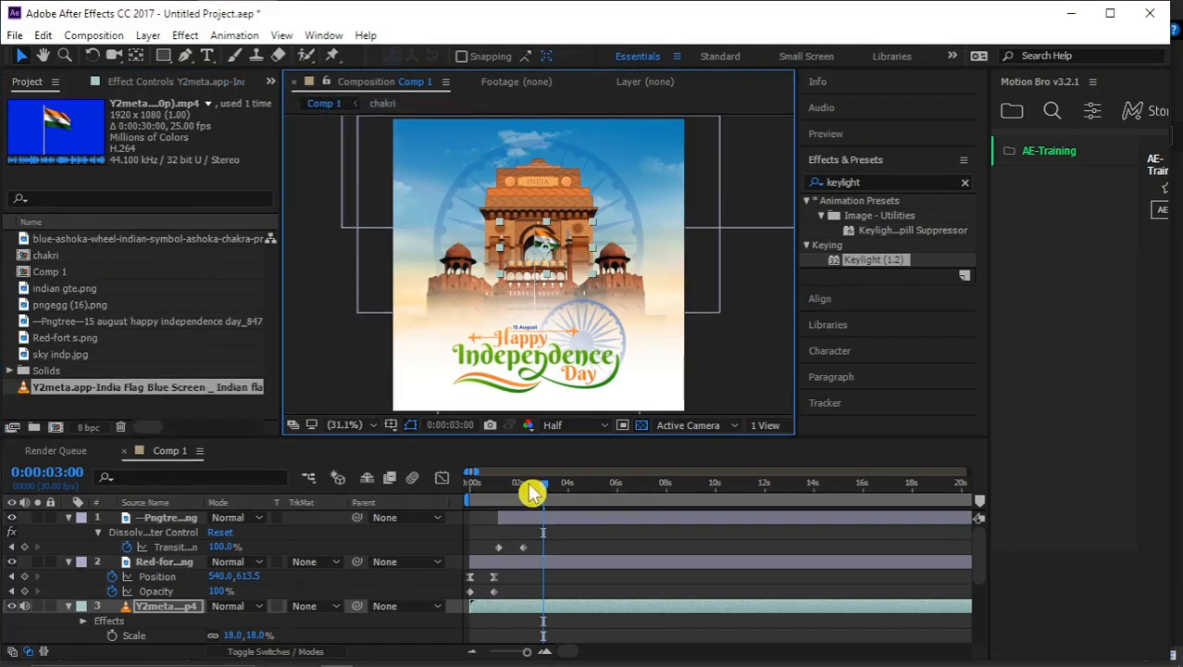
left_click_drag(531, 485, 518, 486)
key("space")
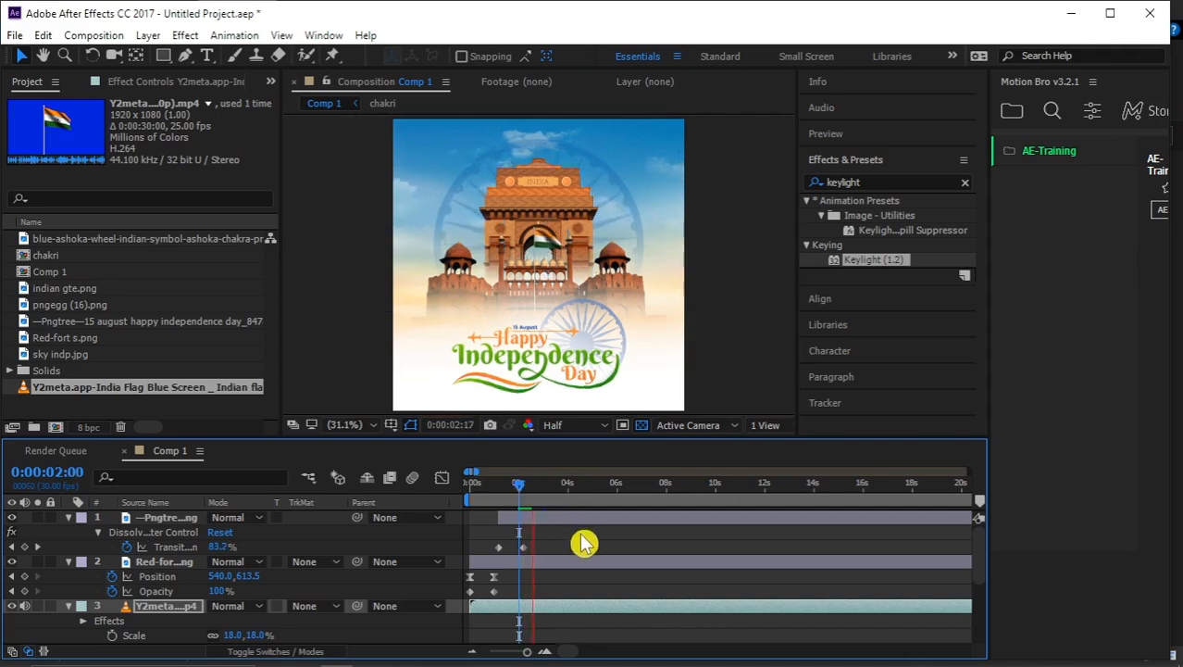
left_click(574, 425)
left_click(585, 529)
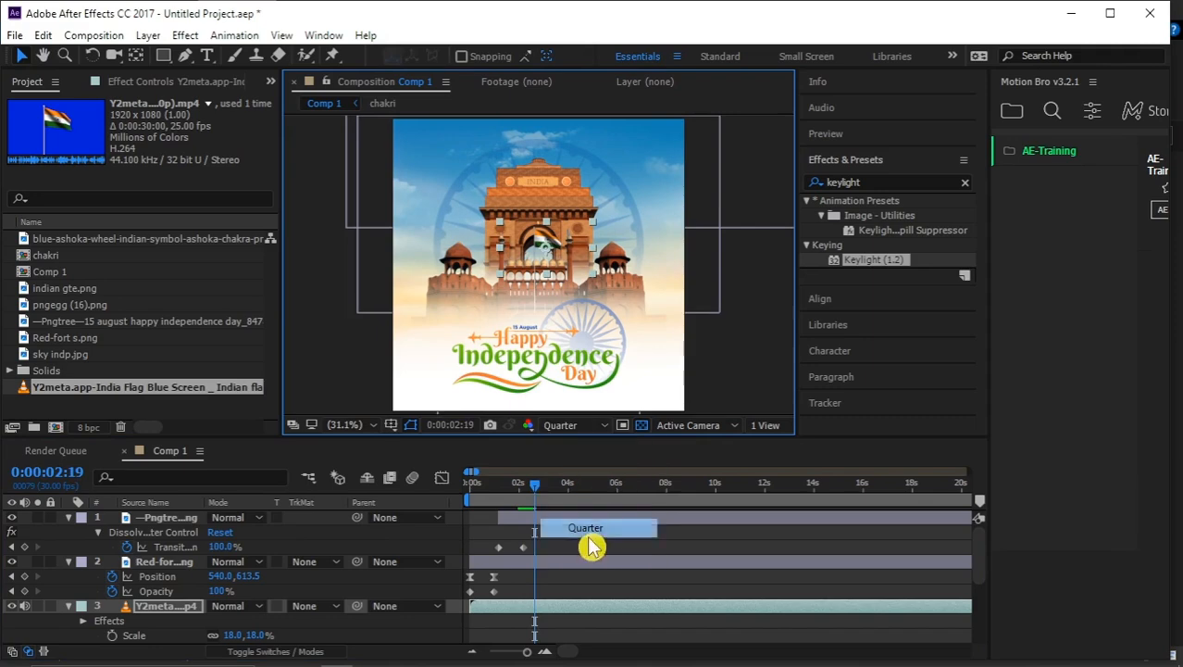
left_click(511, 486)
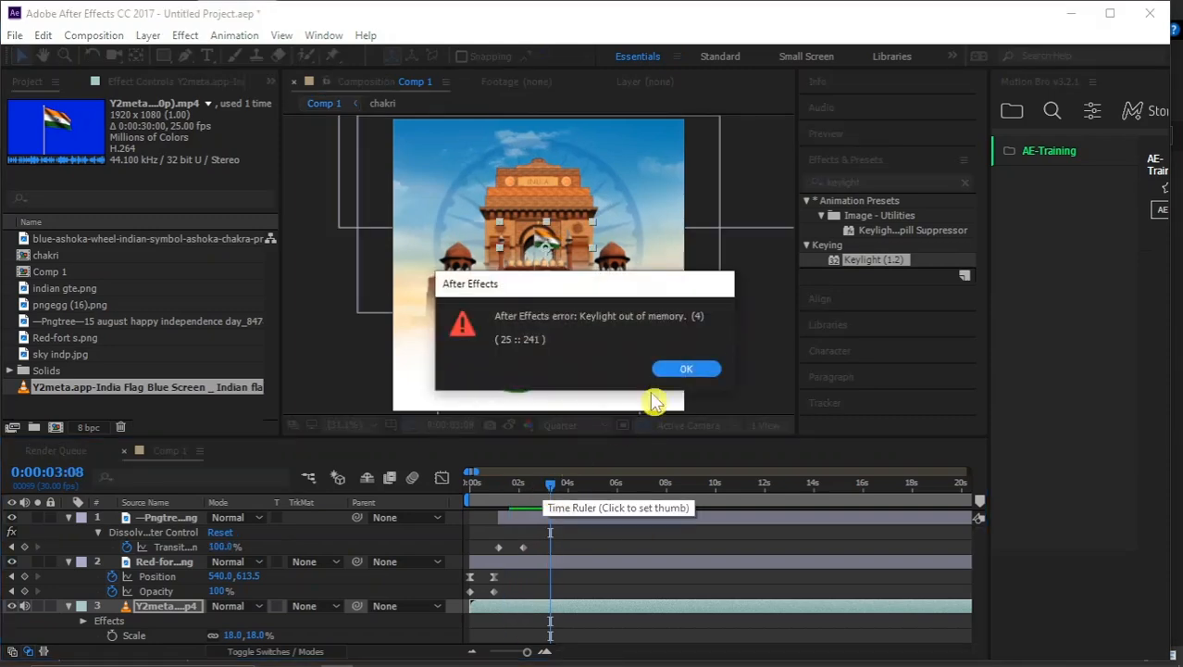
left_click(682, 368)
- Make the flag video layer start at 0:00:00:19 in Comp 1
left_click_drag(554, 493, 501, 494)
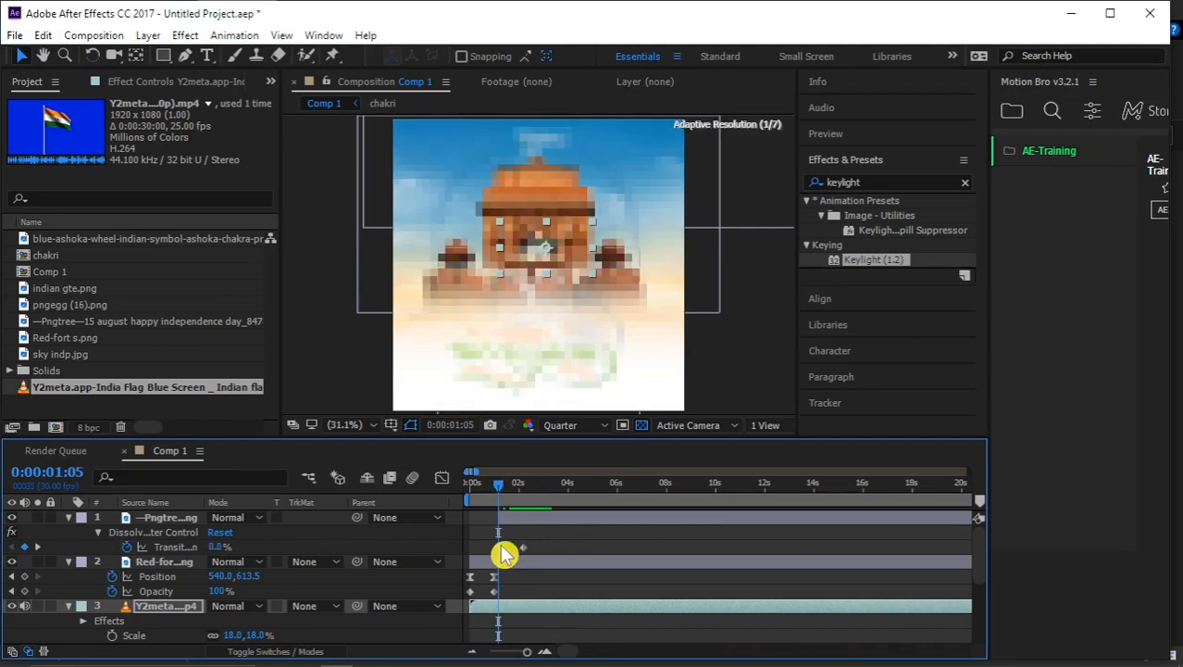
left_click(509, 608)
scroll(511, 614, "down", 2)
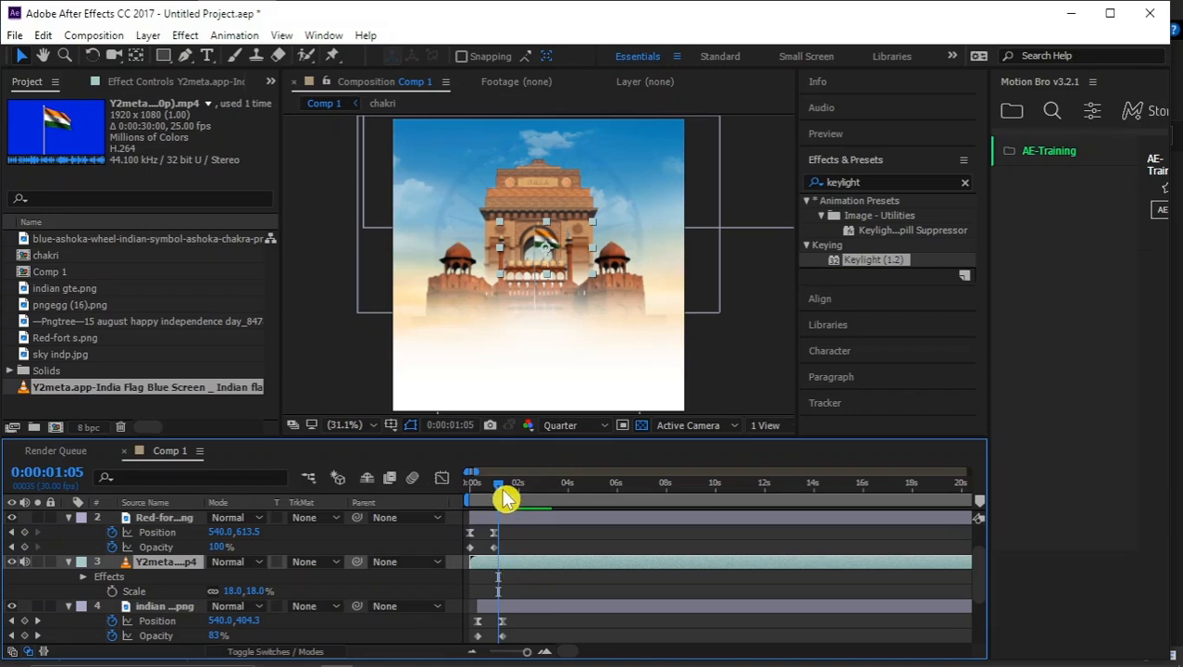
left_click_drag(501, 492, 485, 496)
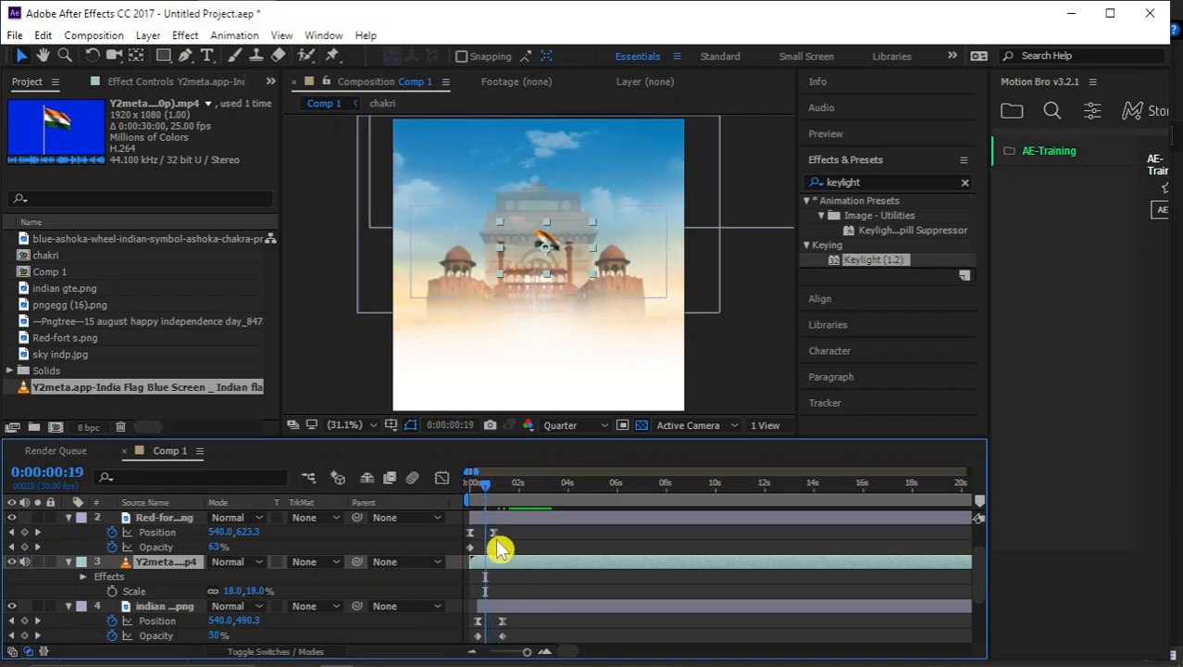
key("alt+bracketleft")
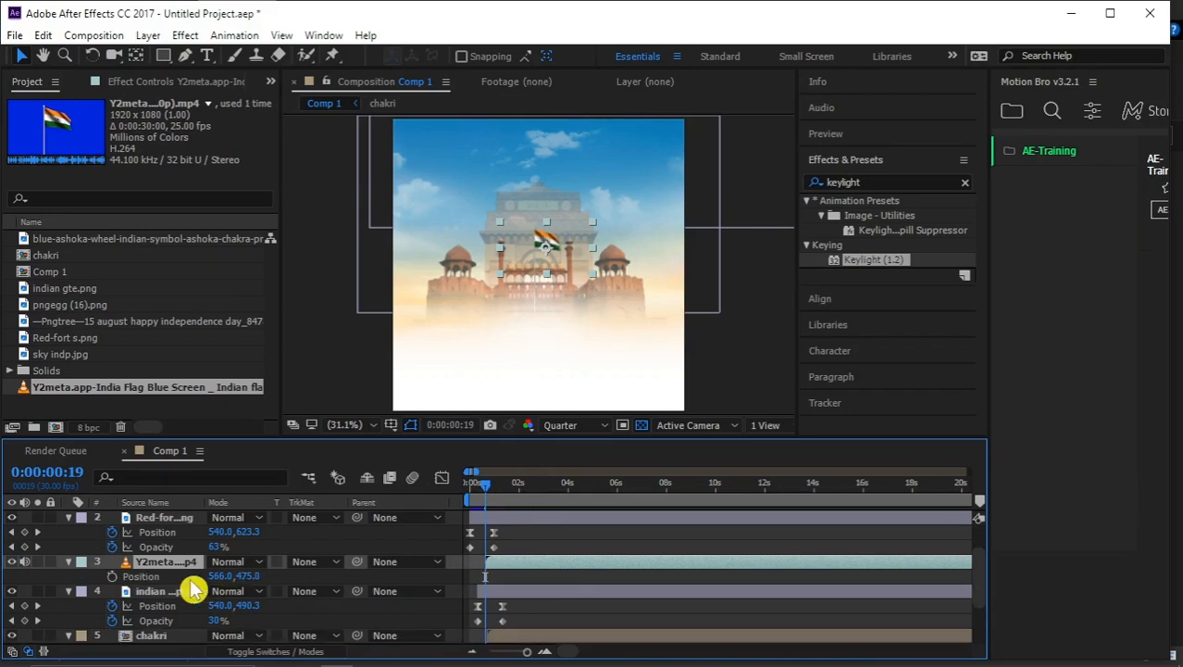
- Set Position and Opacity keyframes on the flag layer at 0:00:00:19 and 0:00:01:19
key("shift+t")
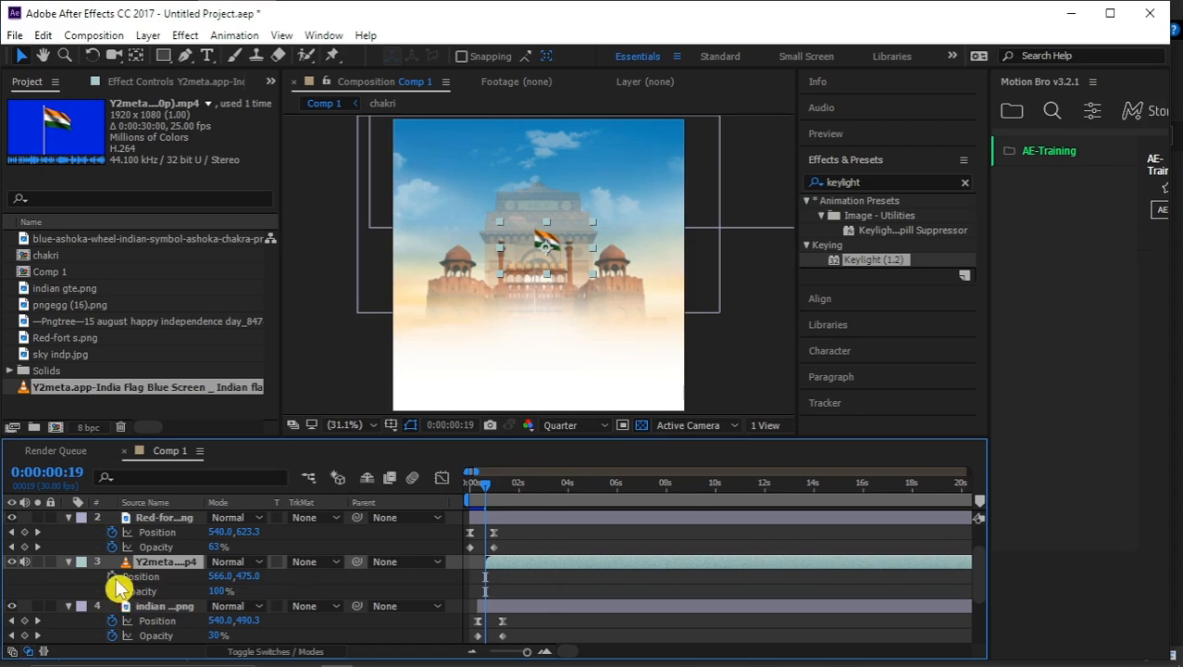
left_click(112, 576)
left_click(112, 590)
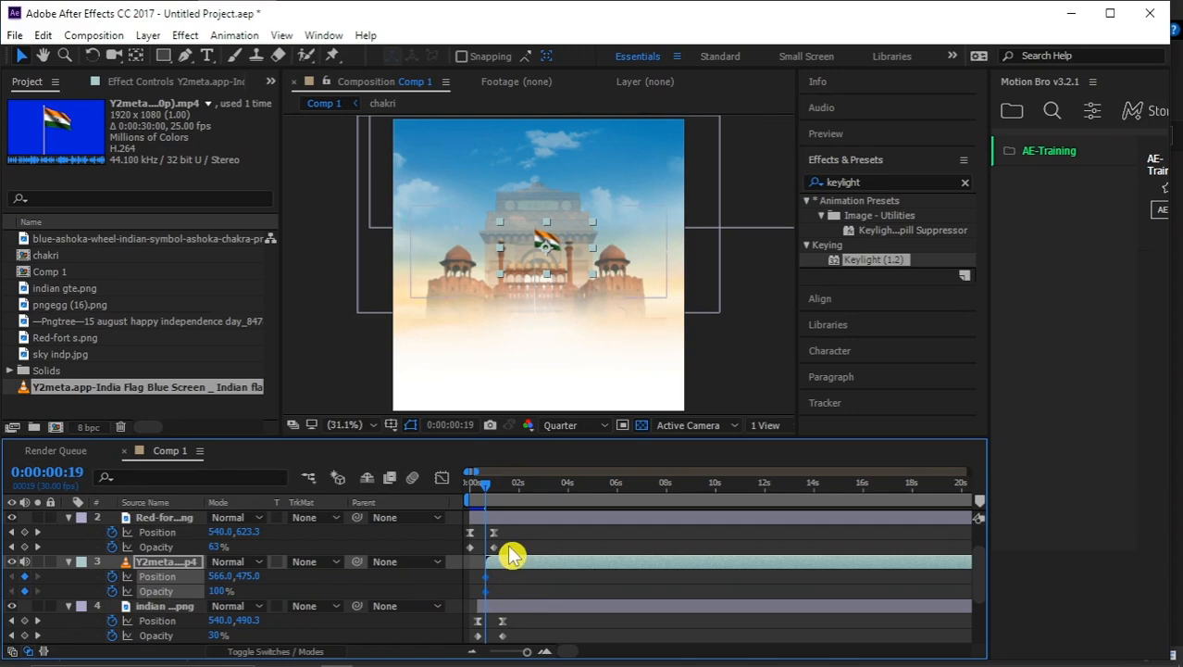
key("space")
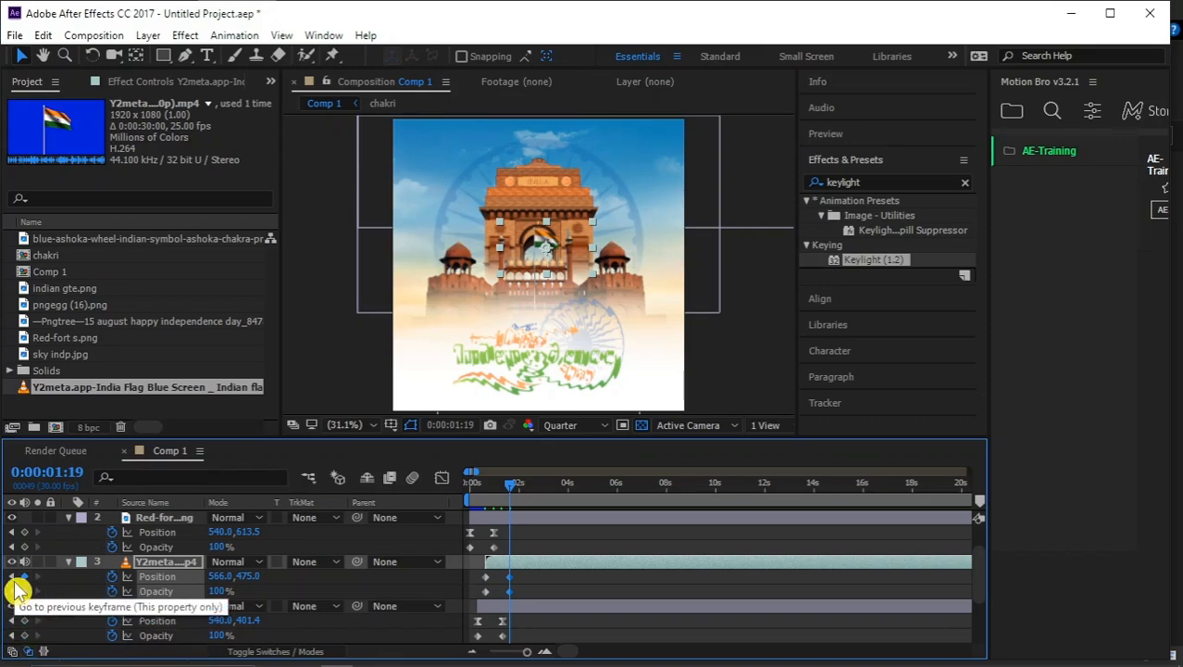
- At the 0:00:00:19 keyframe, lower the flag to Position 566.0, 520.0 so that it rises into place
left_click(15, 583)
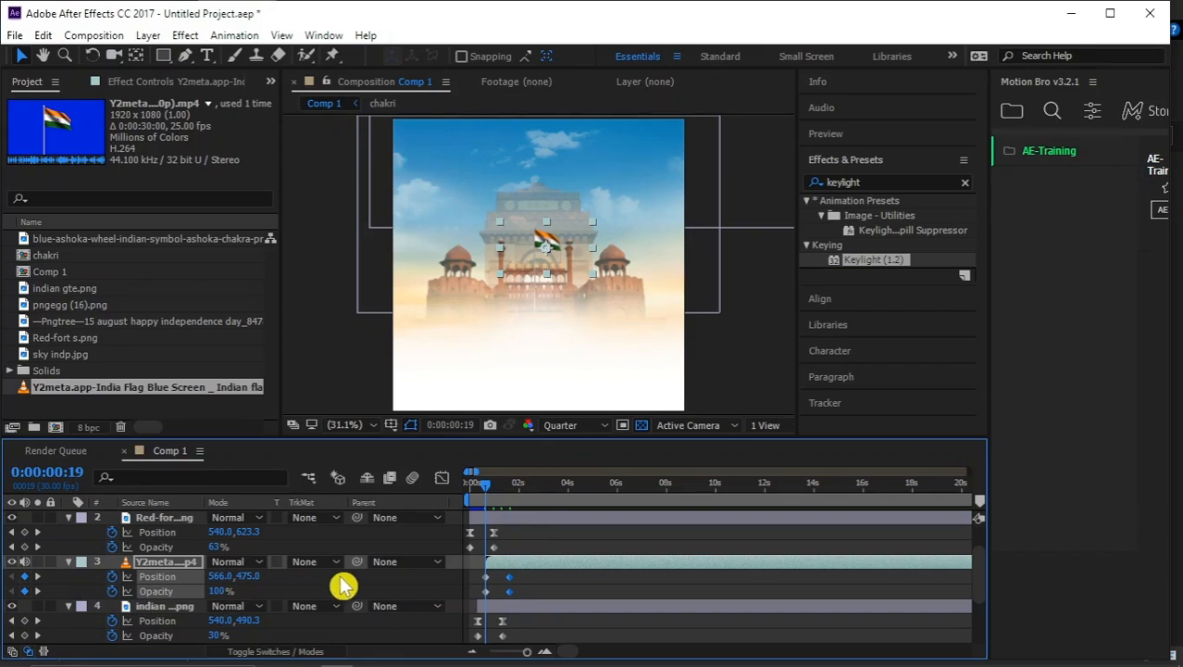
key("shift+Down")
key("shift+Down")
key("shift+Down")
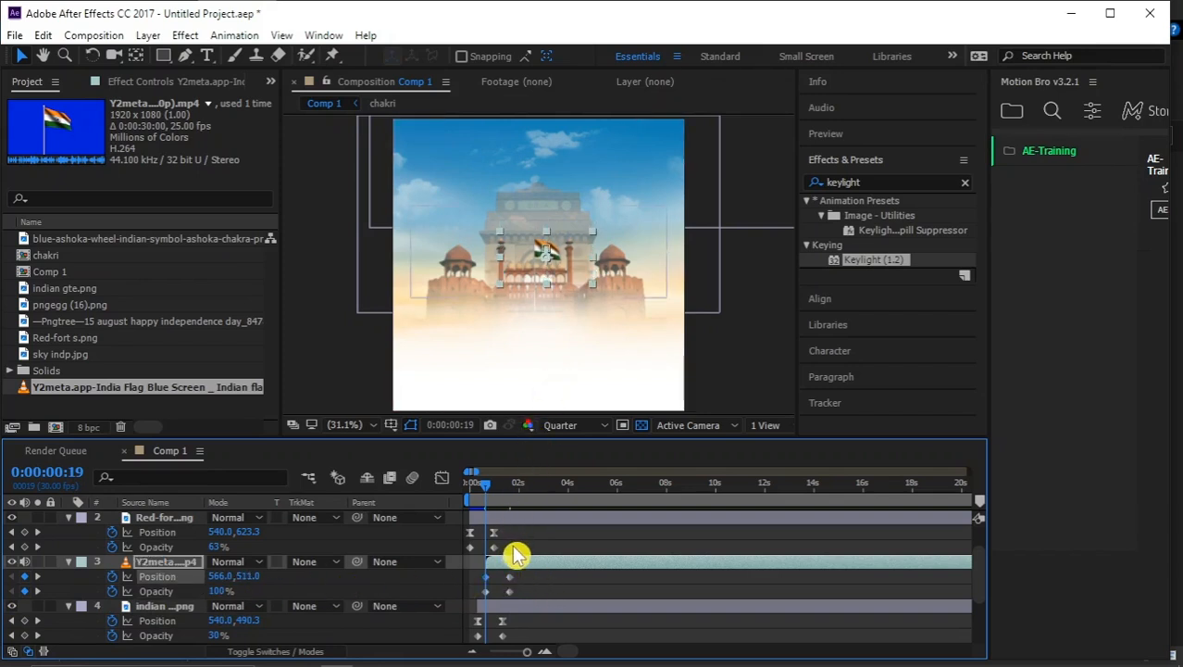
key("Down")
key("Down")
key("Down")
key("Down")
key("Down")
key("Down")
key("Down")
key("Down")
key("Down")
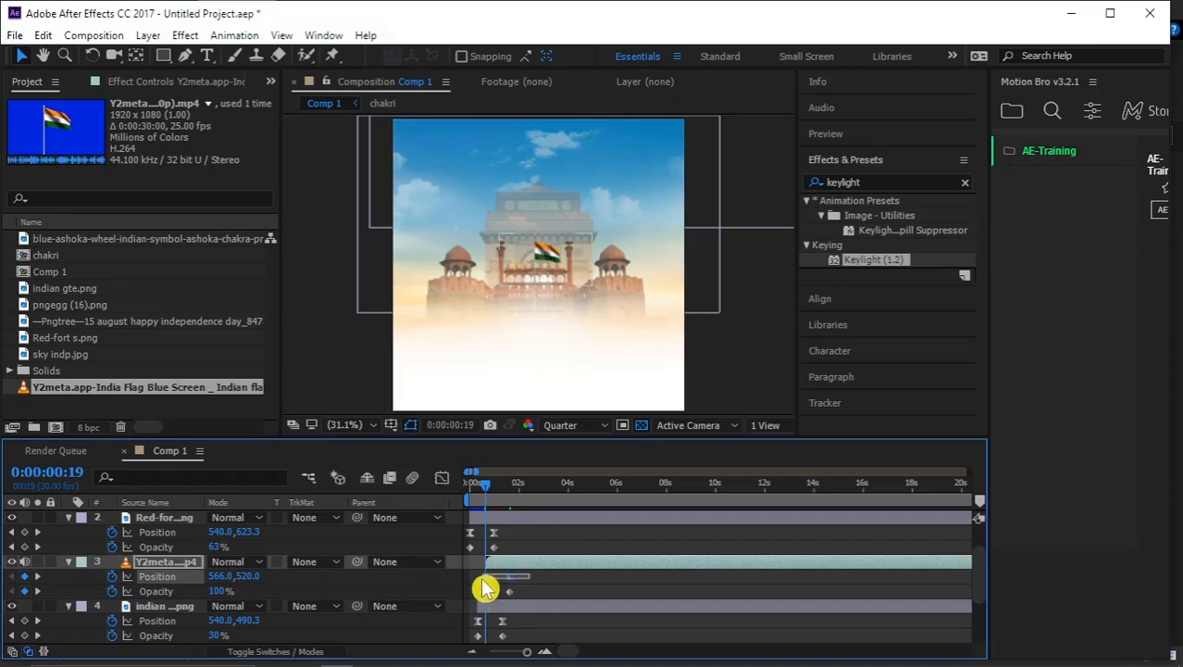
- Apply Easy Ease to the flag's two Position keyframes and adjust their speed curve in the Graph Editor
left_click_drag(483, 587, 468, 592)
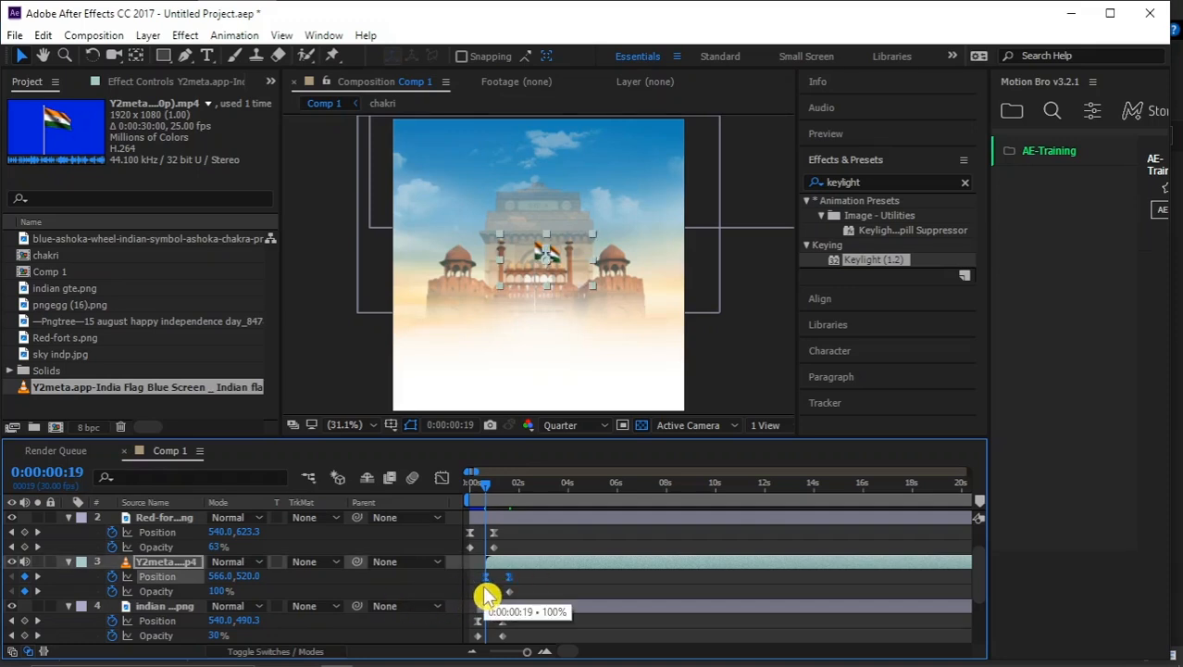
key("shift+F3")
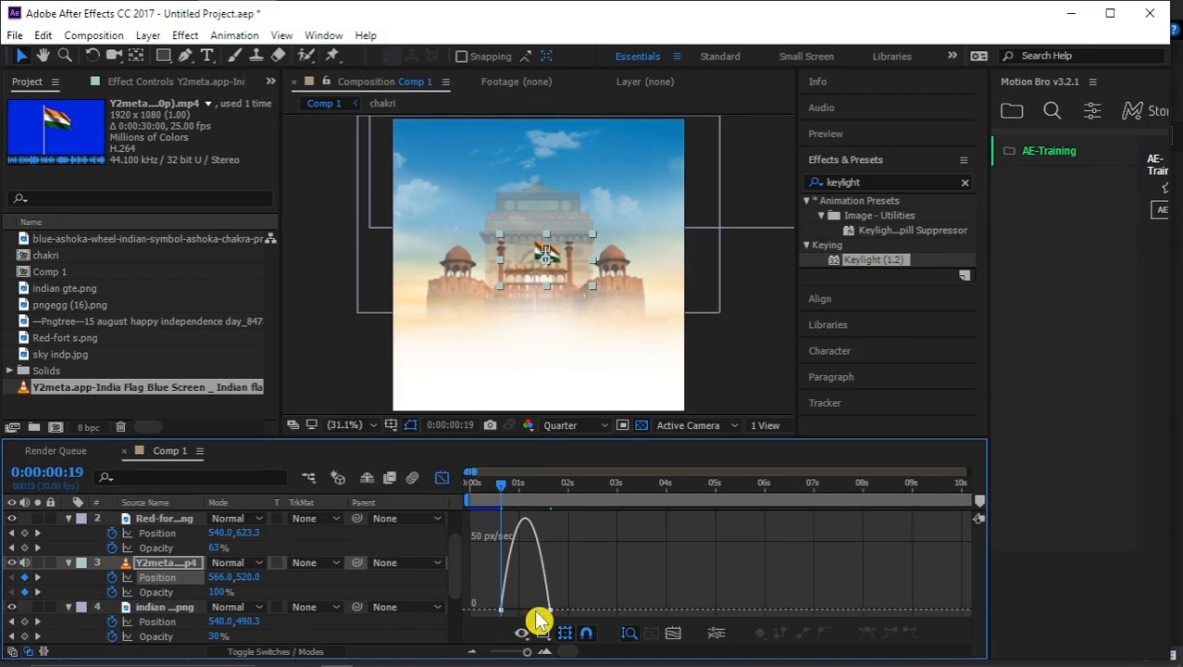
scroll(534, 611, "up", 1)
left_click_drag(528, 588, 526, 624)
left_click(441, 478)
scroll(544, 555, "down", 2)
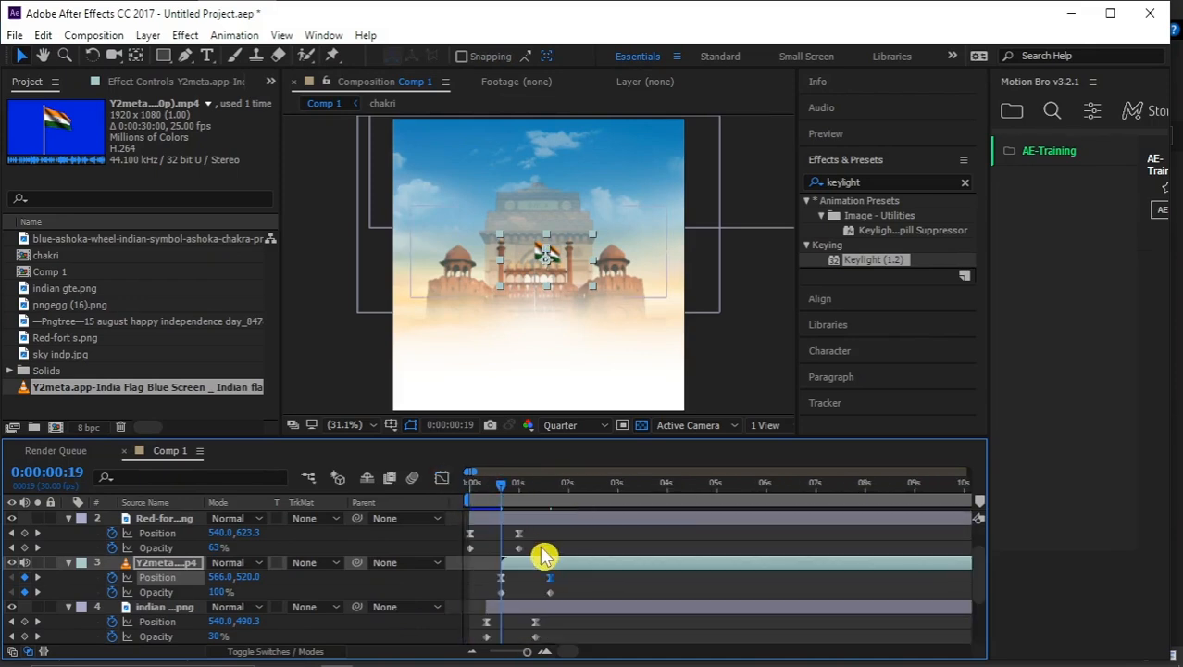
- Set the flag's Opacity to 0% at the 0:00:00:19 keyframe and preview its fade-in
left_click_drag(219, 592, 15, 592)
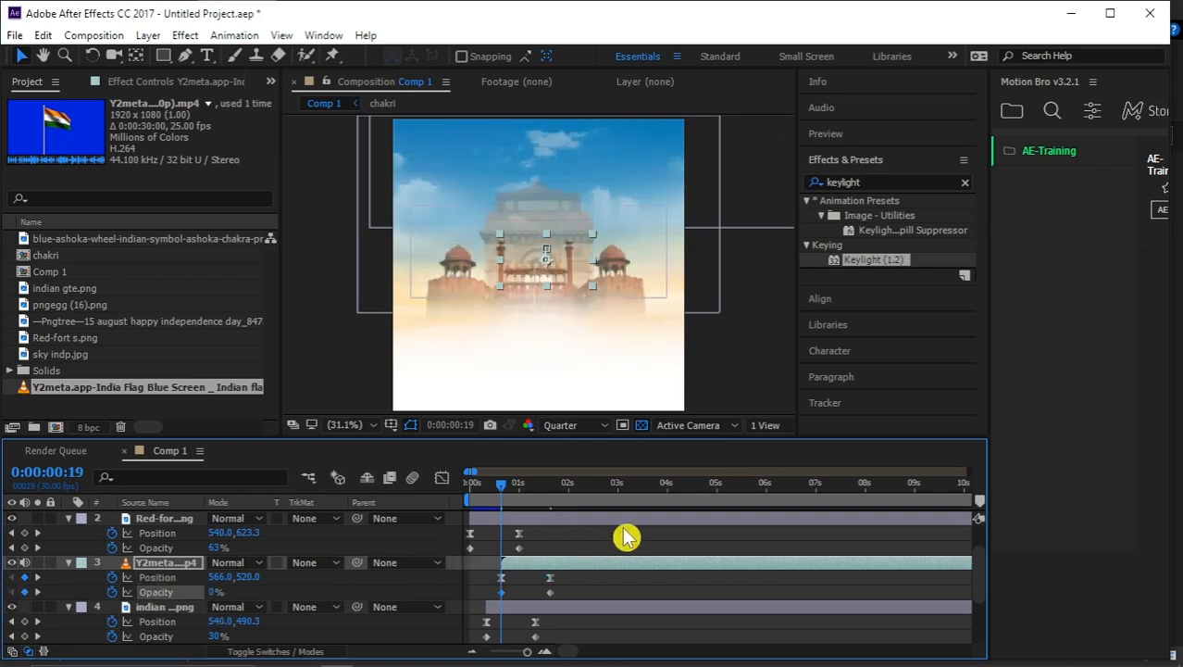
key("space")
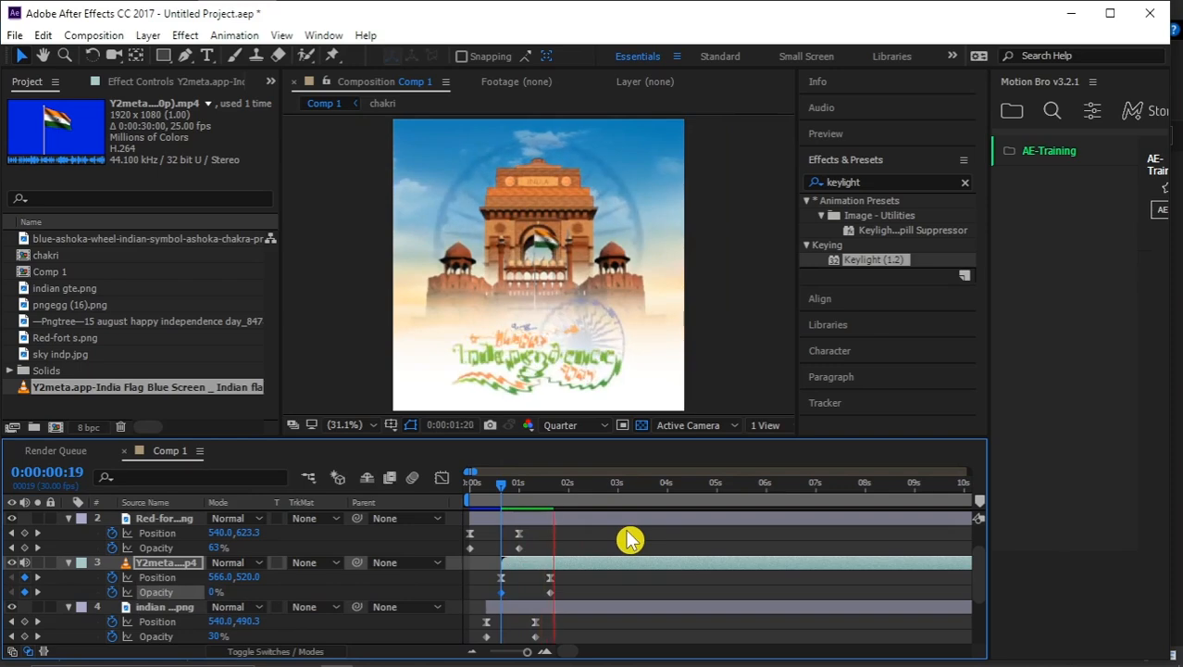
- Shift the flag layer with its keyframes to start at about 0:00:01:10 and preview the animation from the beginning
mouse_move(528, 488)
left_mouse_down()
mouse_move(500, 501)
mouse_move(530, 494)
mouse_move(547, 504)
mouse_move(535, 498)
left_mouse_up()
left_click_drag(560, 576, 612, 583)
key("space")
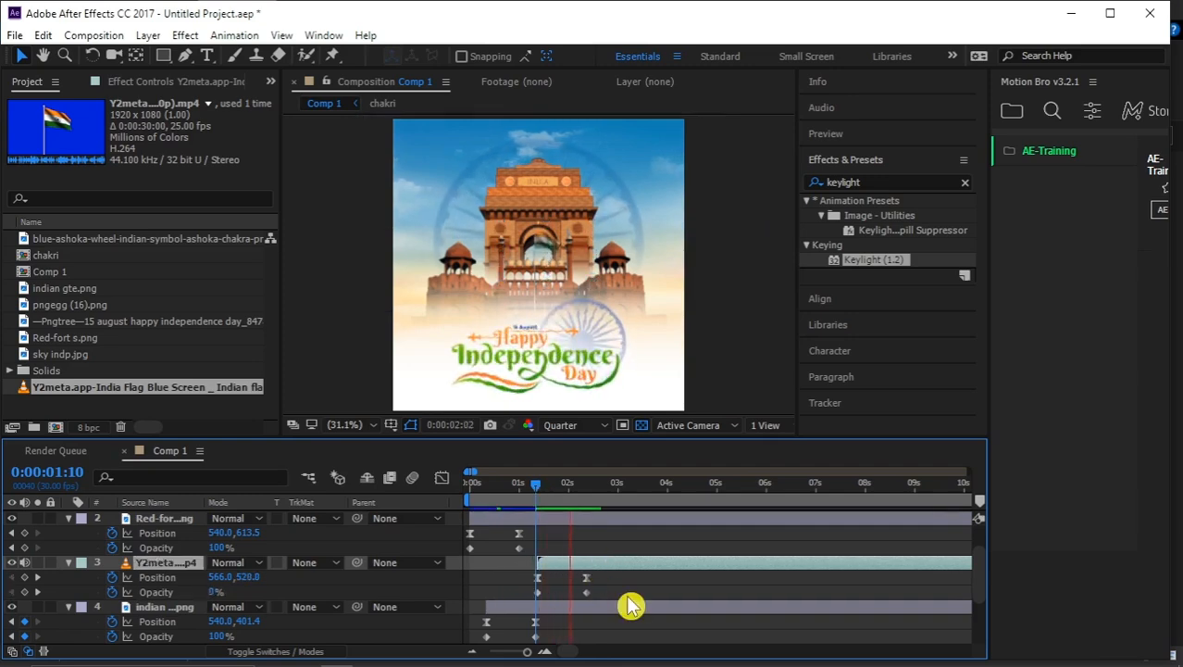
left_click_drag(576, 496, 469, 515)
key("space")
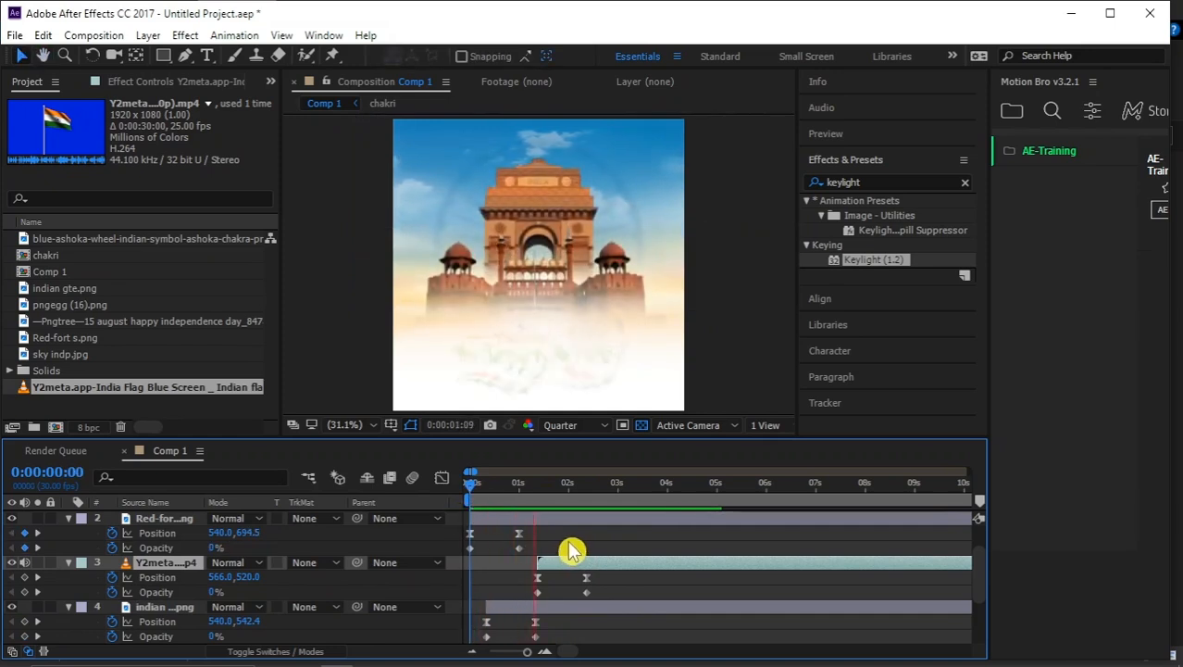
key("space")
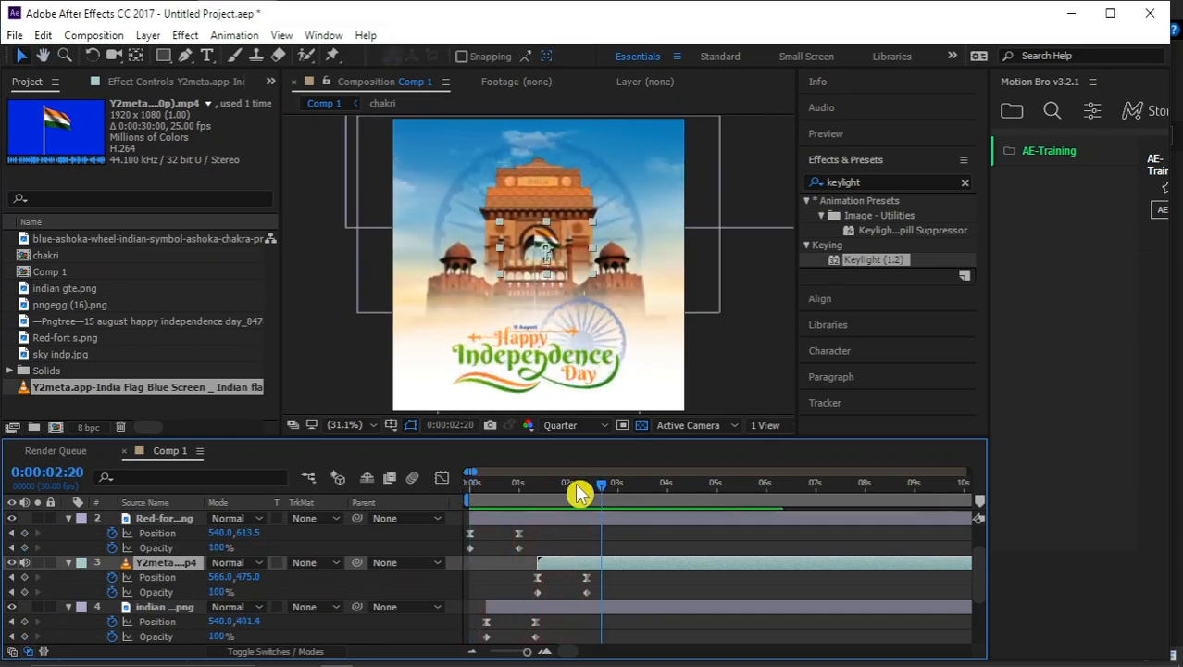
- Move the flag layer with its keyframes earlier to start at about 1 second and preview its entrance
left_click_drag(577, 493, 519, 501)
left_click_drag(554, 567, 536, 566)
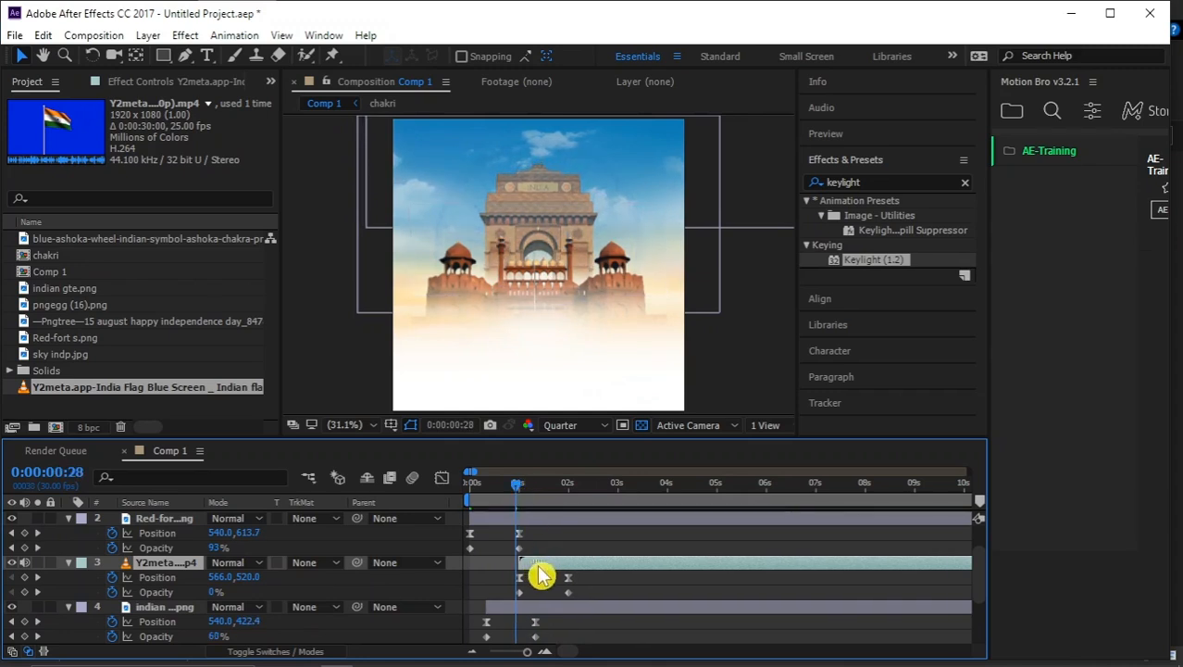
key("space")
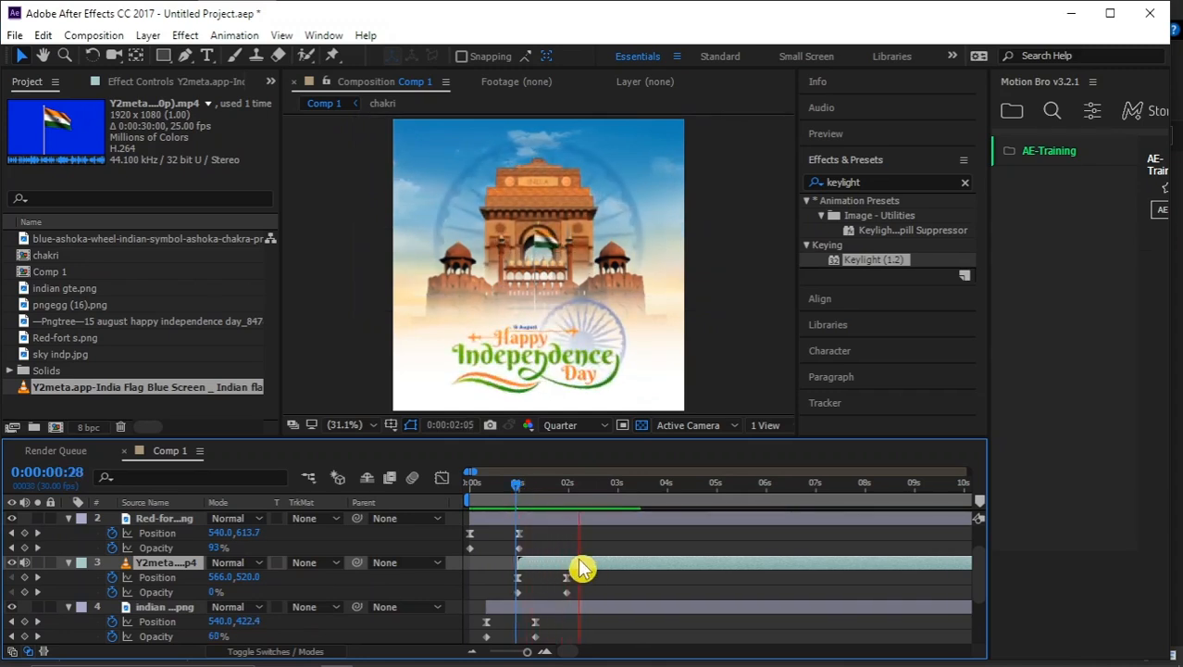
- Preview the whole Comp 1 animation from 0:00:00:00 to check the flag's timing
scroll(572, 558, "down", 2)
left_click_drag(520, 485, 362, 498)
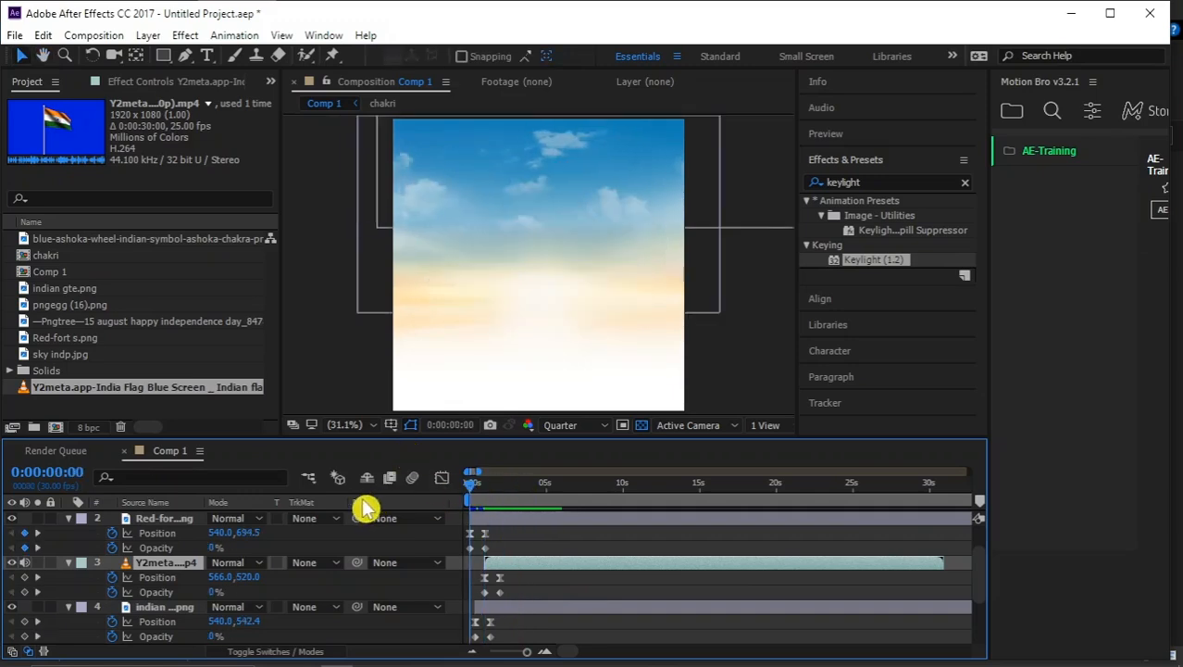
key("space")
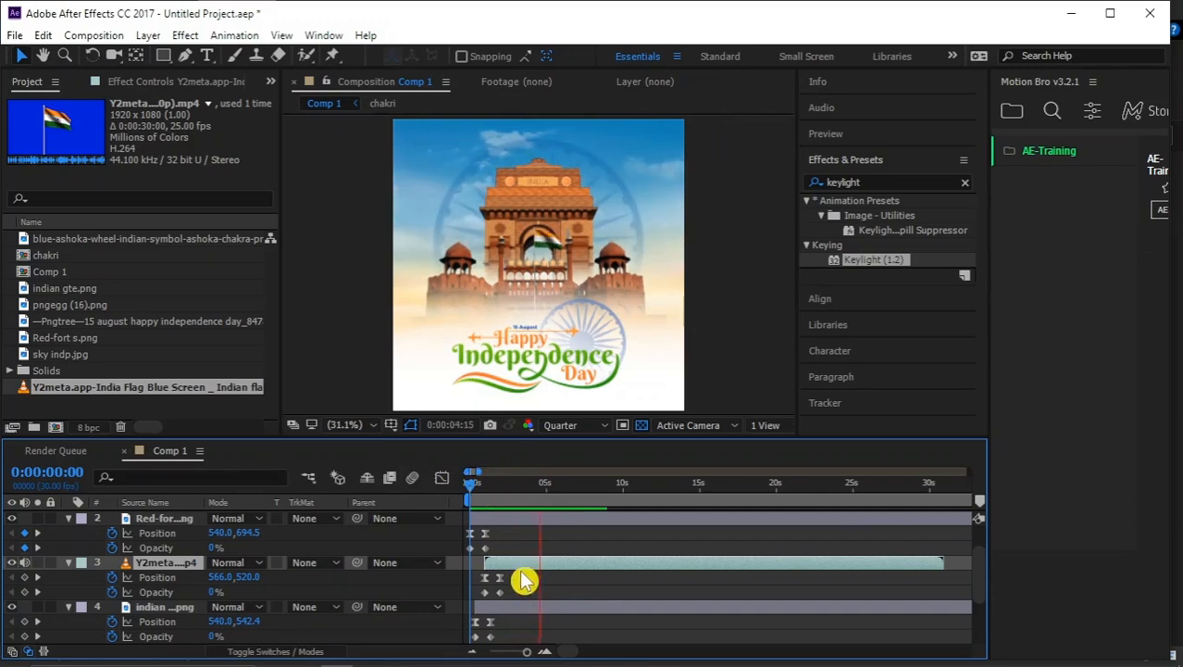
- Stop the preview, dismiss the Keylight memory error and move the current time to 0:00:02:09
key("space")
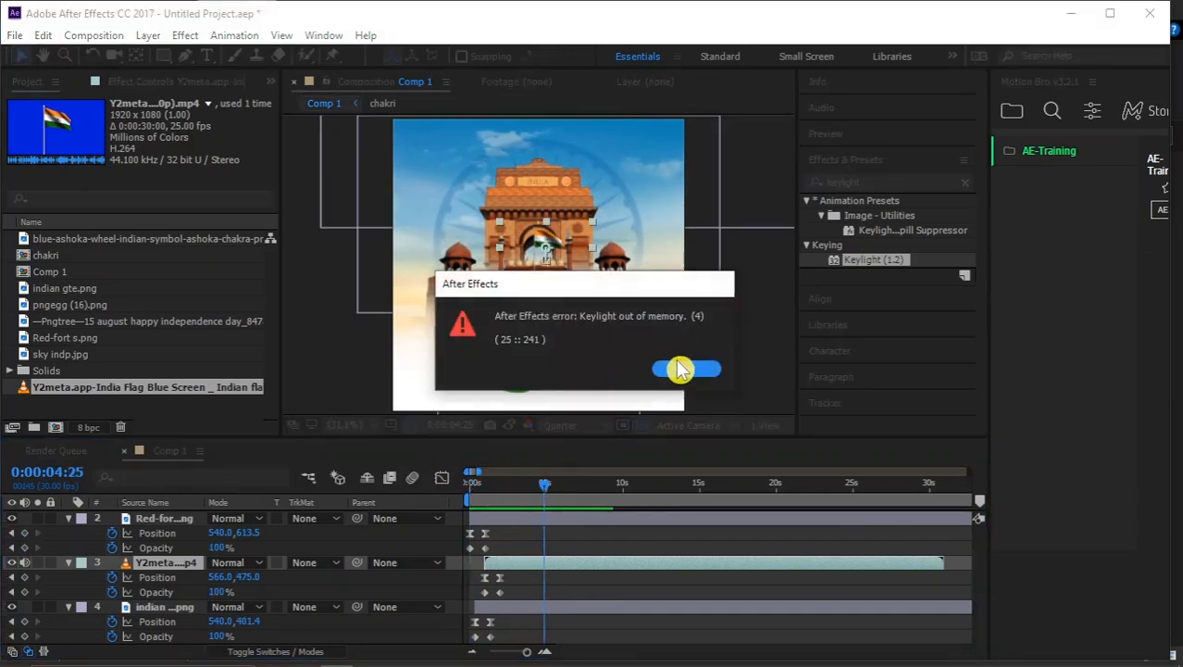
left_click(683, 369)
mouse_move(529, 503)
left_mouse_down()
mouse_move(478, 500)
mouse_move(512, 502)
left_mouse_up()
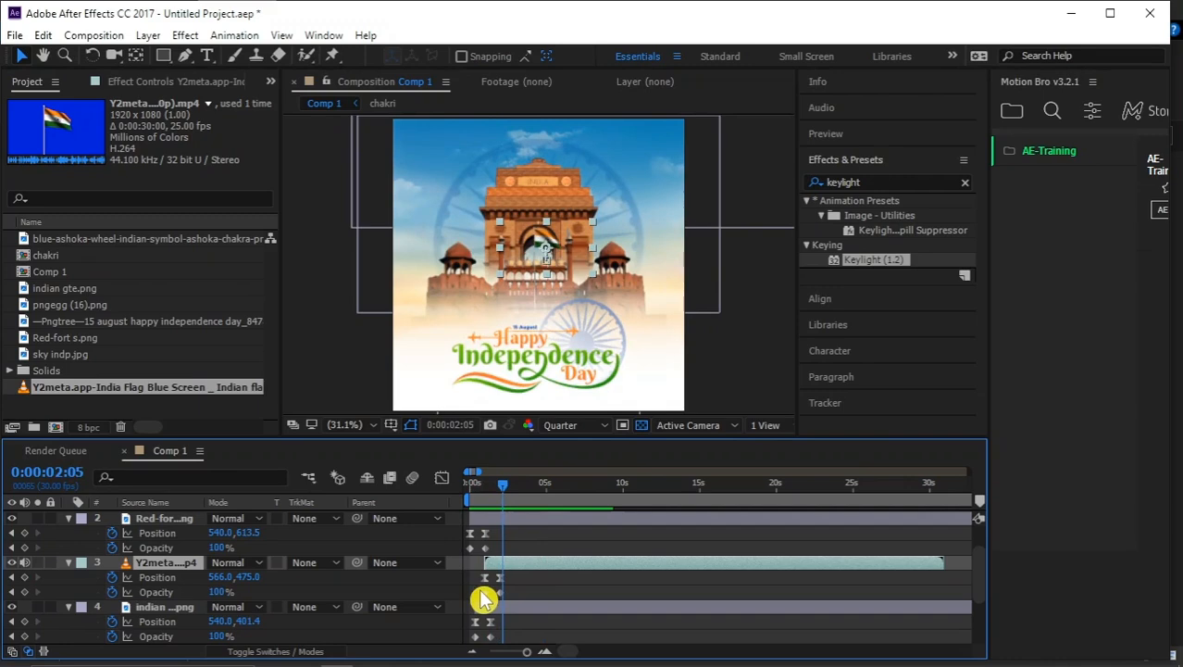
scroll(565, 603, "up", 2)
mouse_move(541, 495)
left_mouse_down()
mouse_move(553, 498)
mouse_move(543, 501)
left_mouse_up()
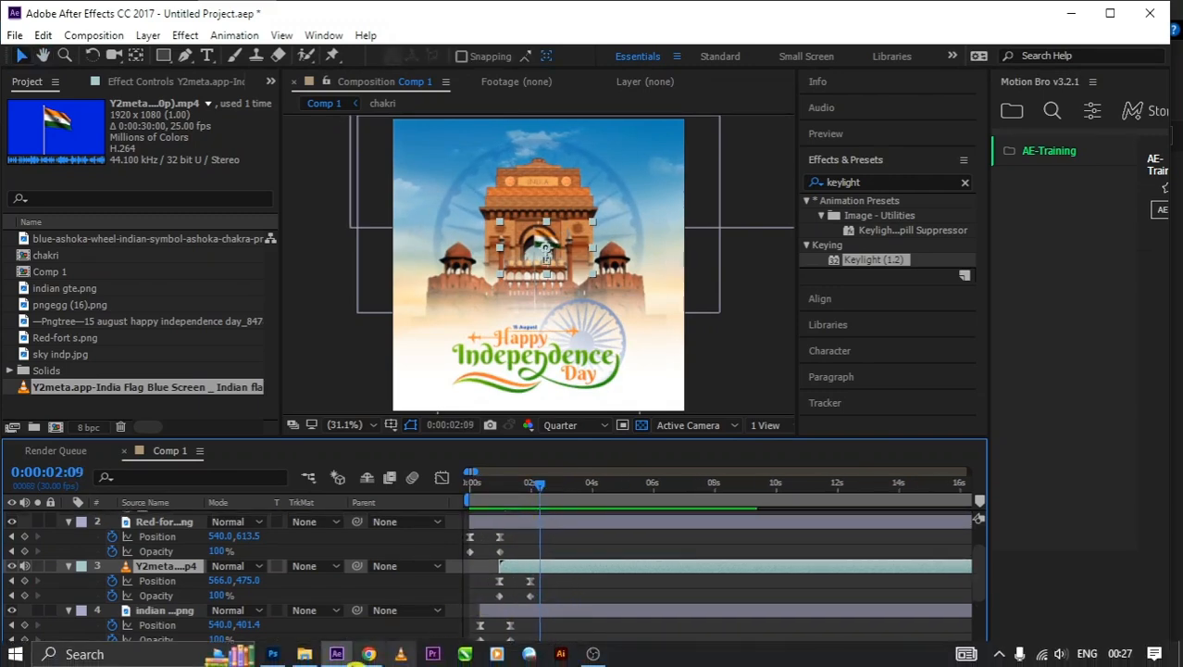
- Import the Fighter Jet F16 (Green Screen) video from the 2024 folder into the After Effects project
left_click(302, 653)
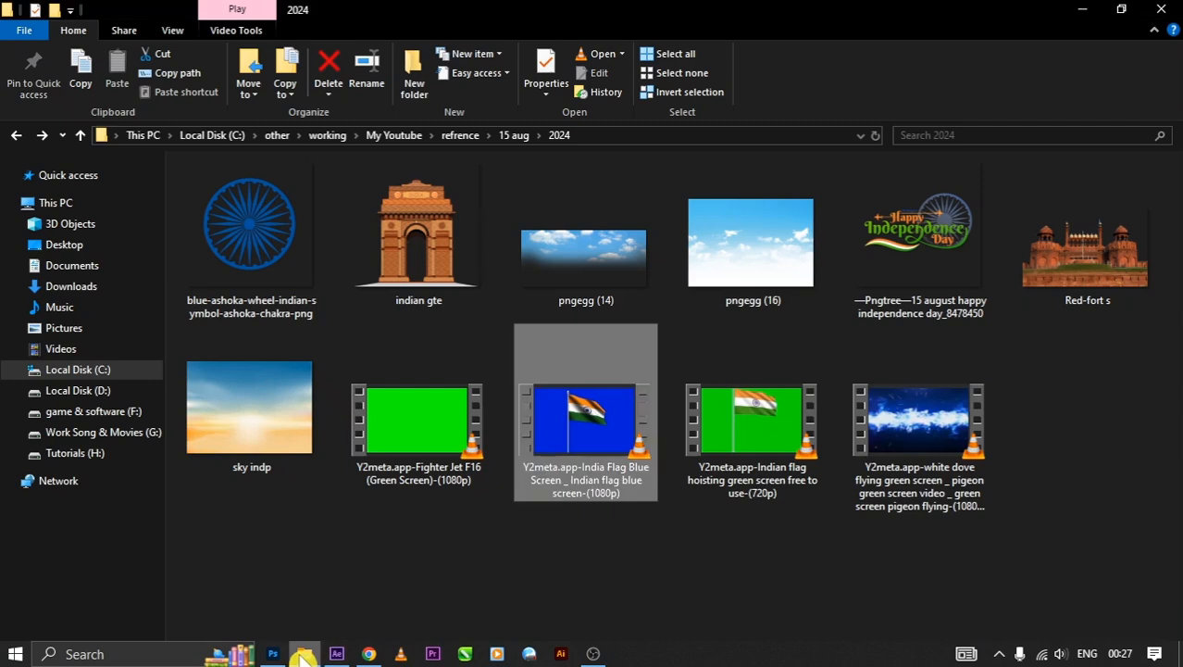
left_click(431, 445)
left_click_drag(427, 432, 177, 407)
key("alt+Tab")
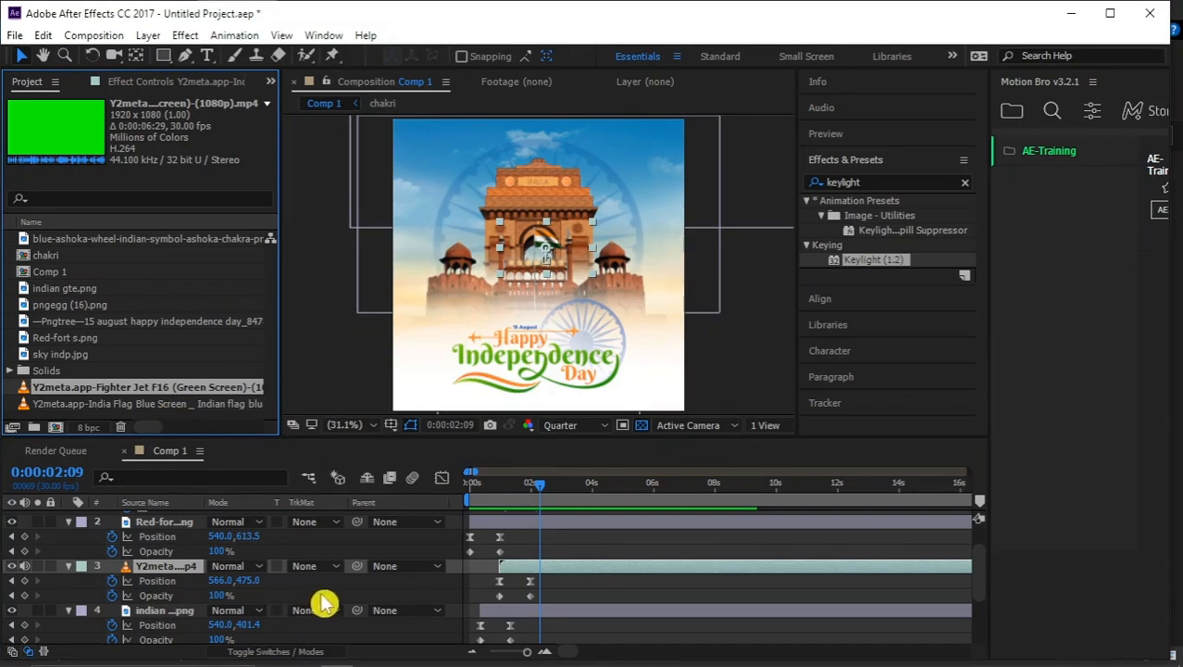
- Open the Fighter Jet F16 footage and set its In point to 0:00:03:09, where the jets come into view
left_click(164, 613)
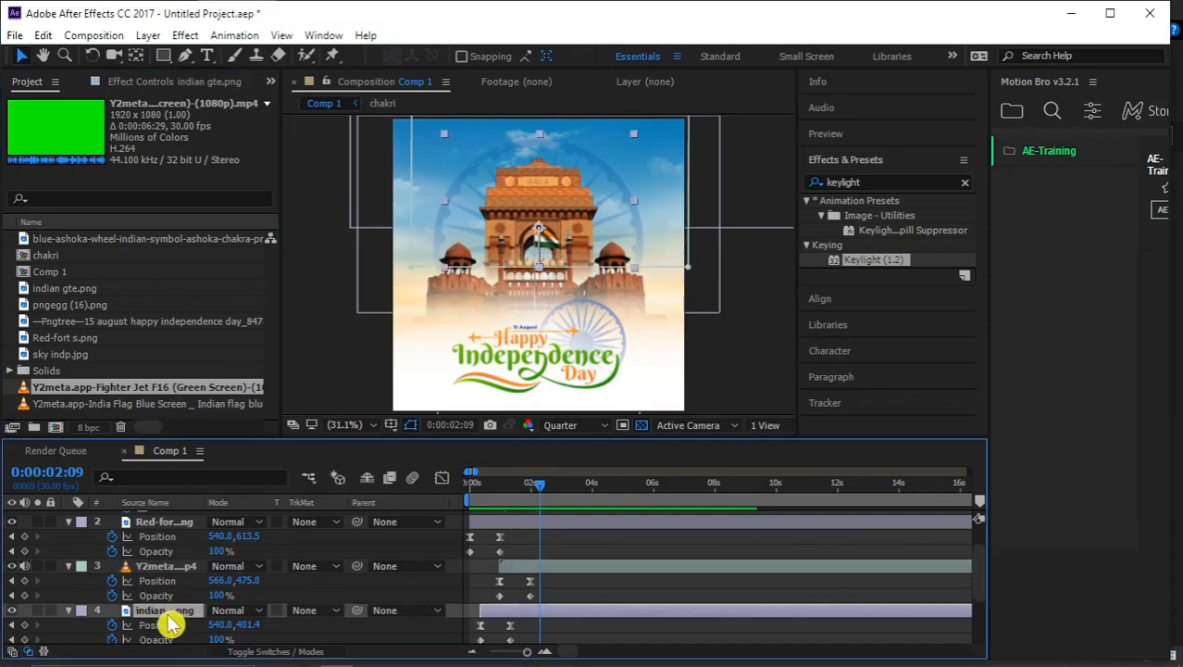
scroll(169, 624, "down", 1)
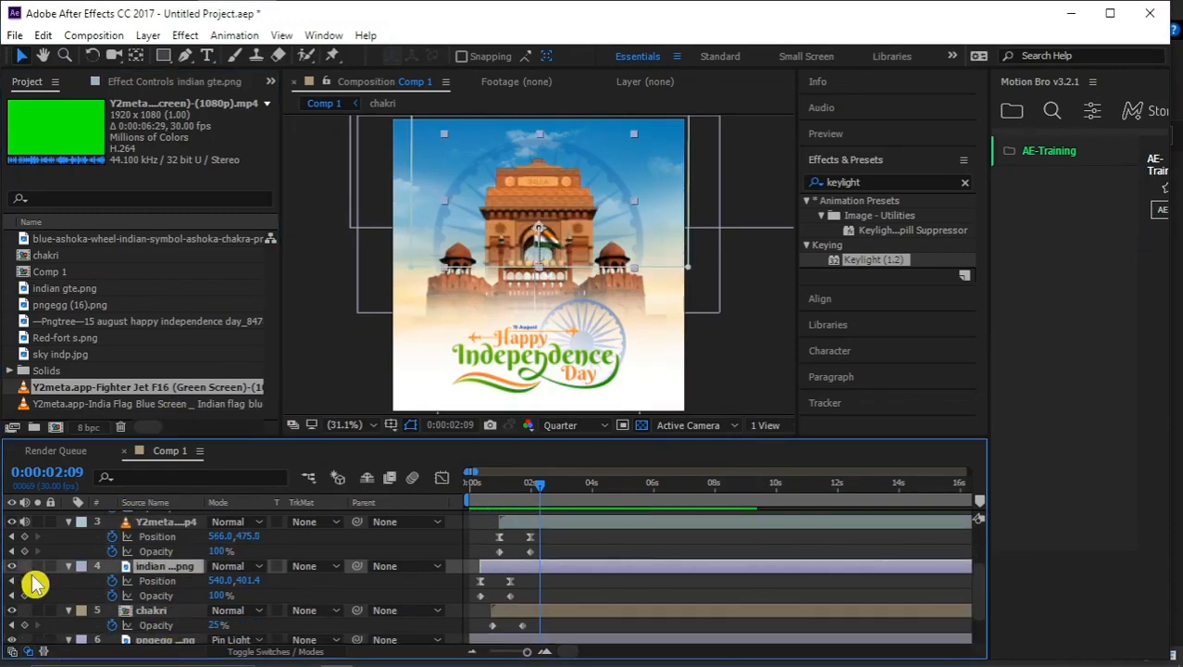
scroll(167, 625, "down", 1)
scroll(167, 626, "down", 1)
left_click(165, 623)
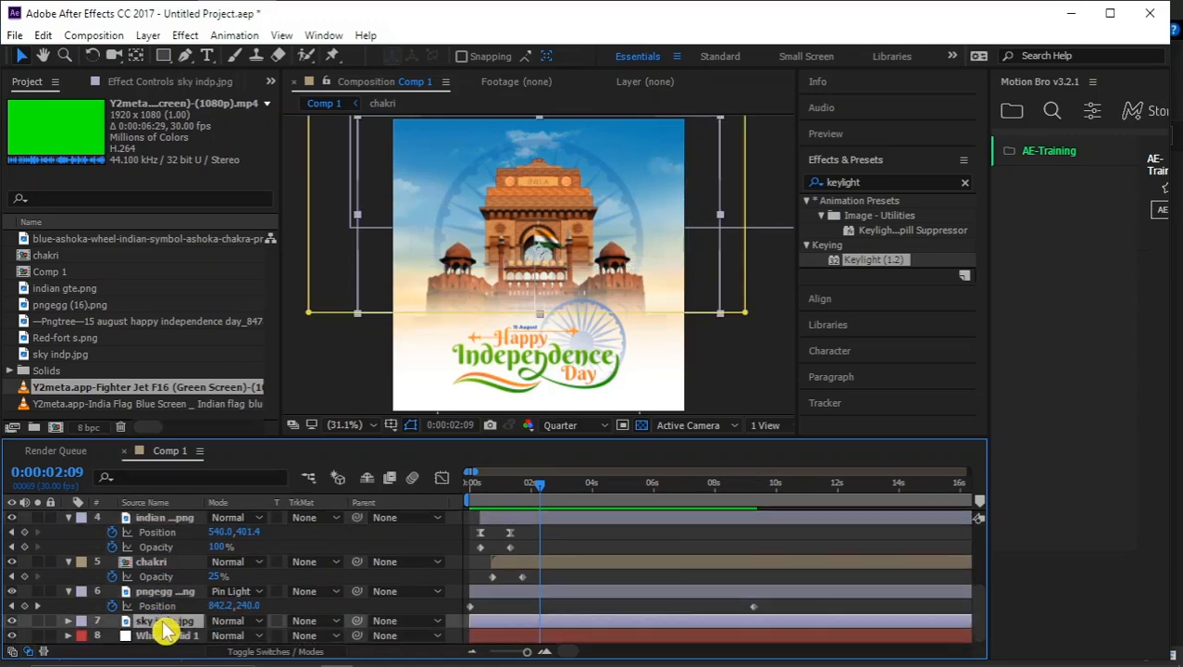
double_click(58, 389)
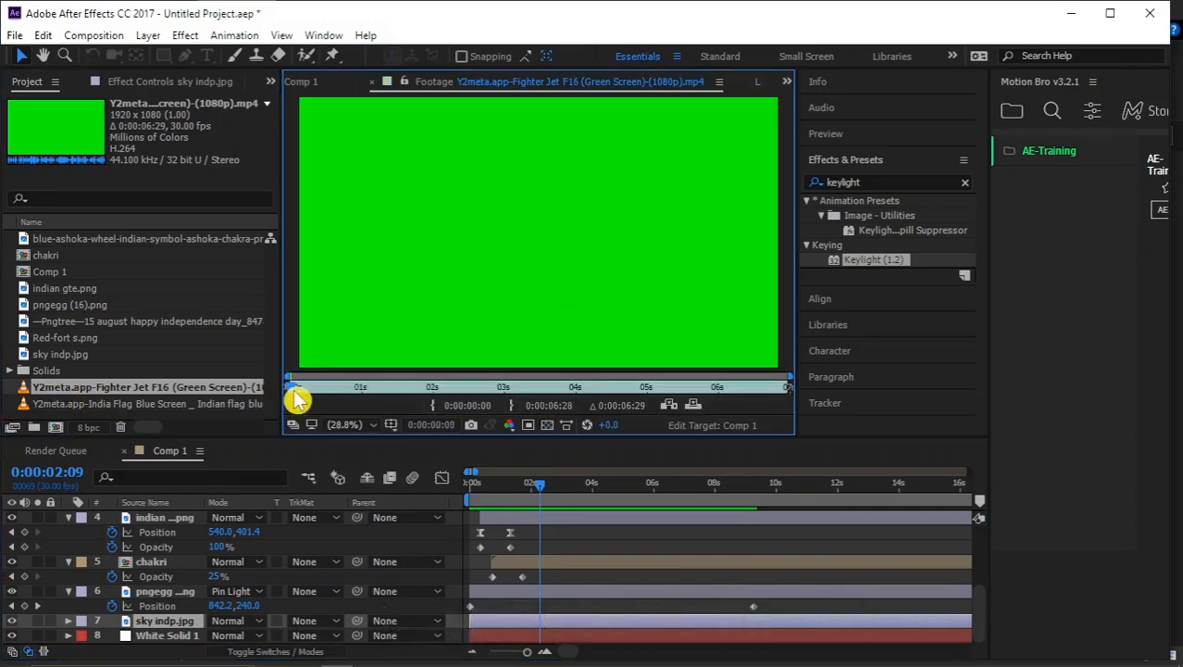
left_click_drag(291, 393, 539, 404)
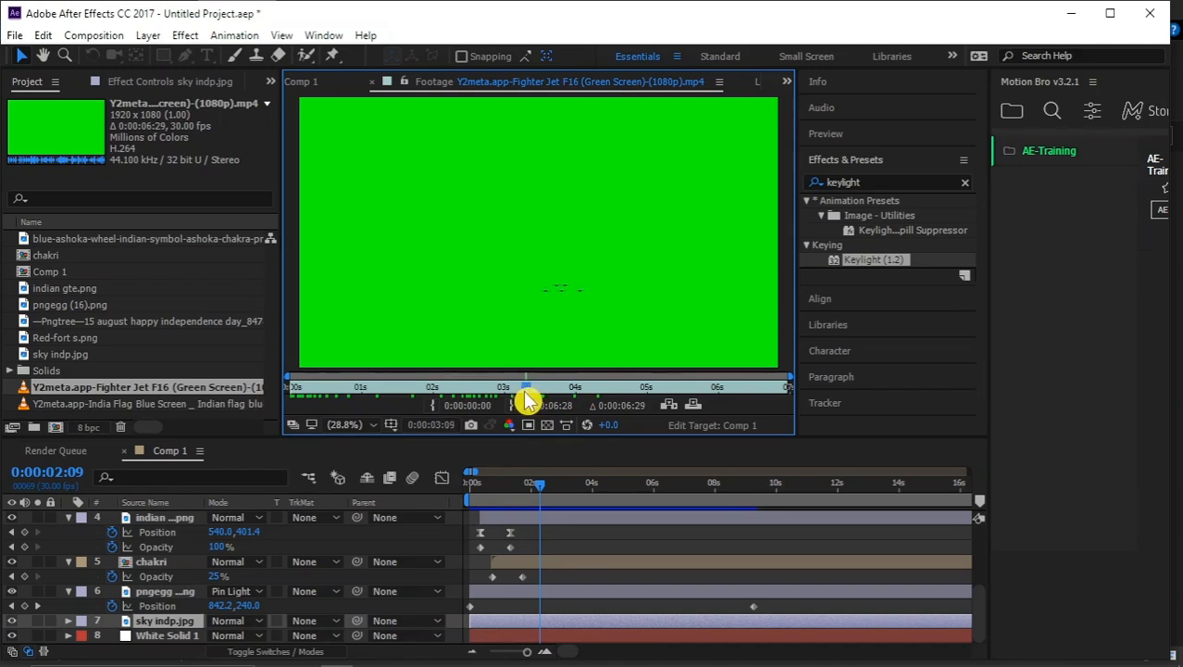
left_click(432, 406)
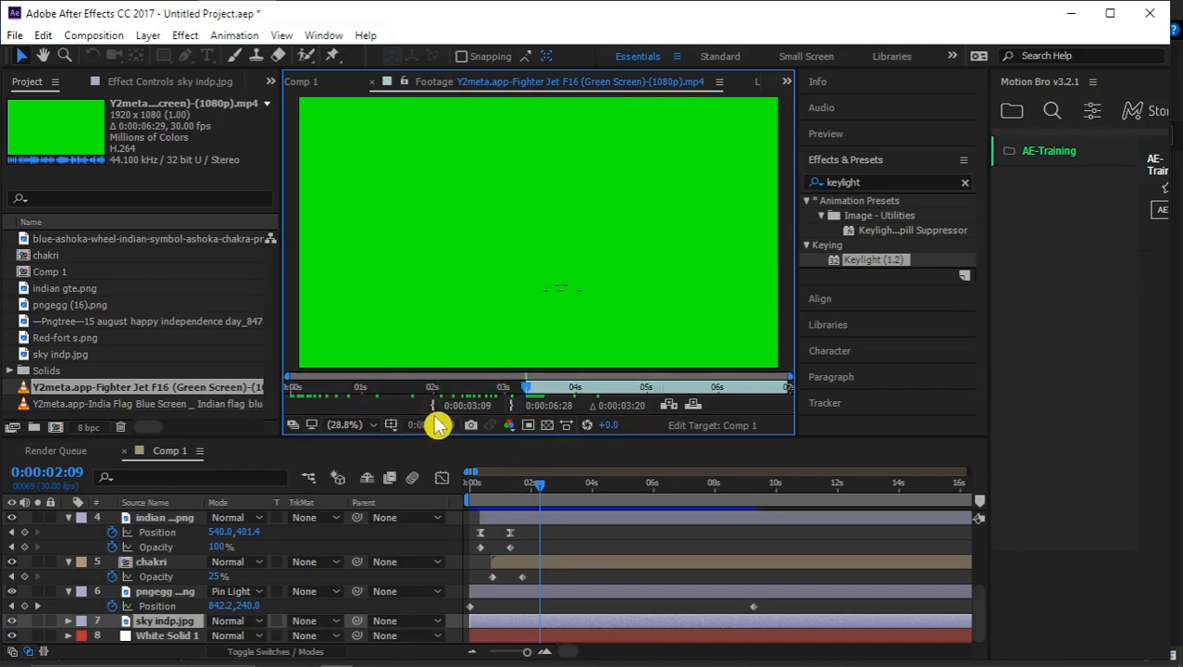
- Place the fighter jet clip directly above the sky indp.jpg layer and key out its green background with Keylight (1.2)
left_click_drag(88, 396, 172, 623)
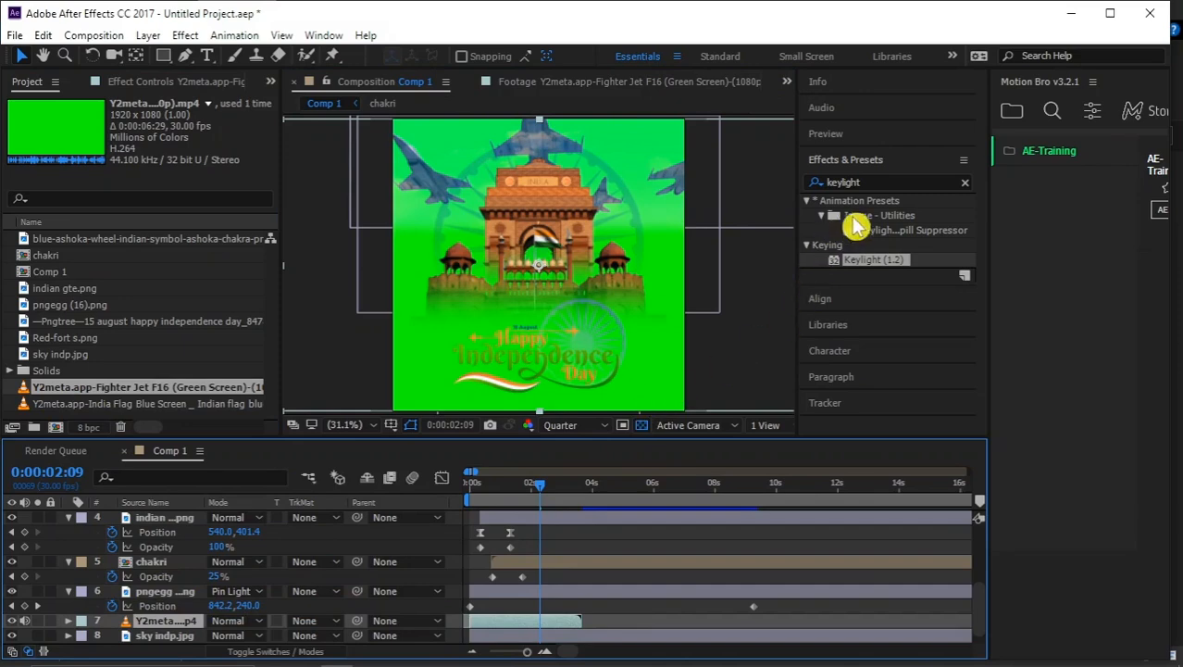
left_click_drag(870, 262, 563, 627)
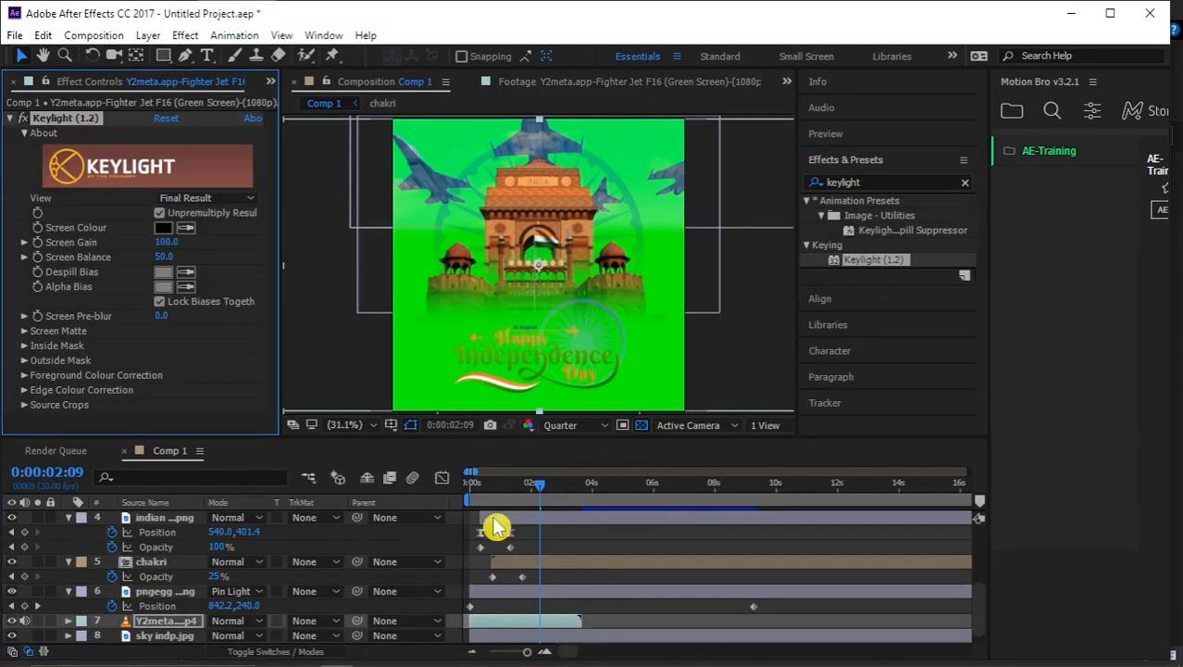
left_click(414, 349)
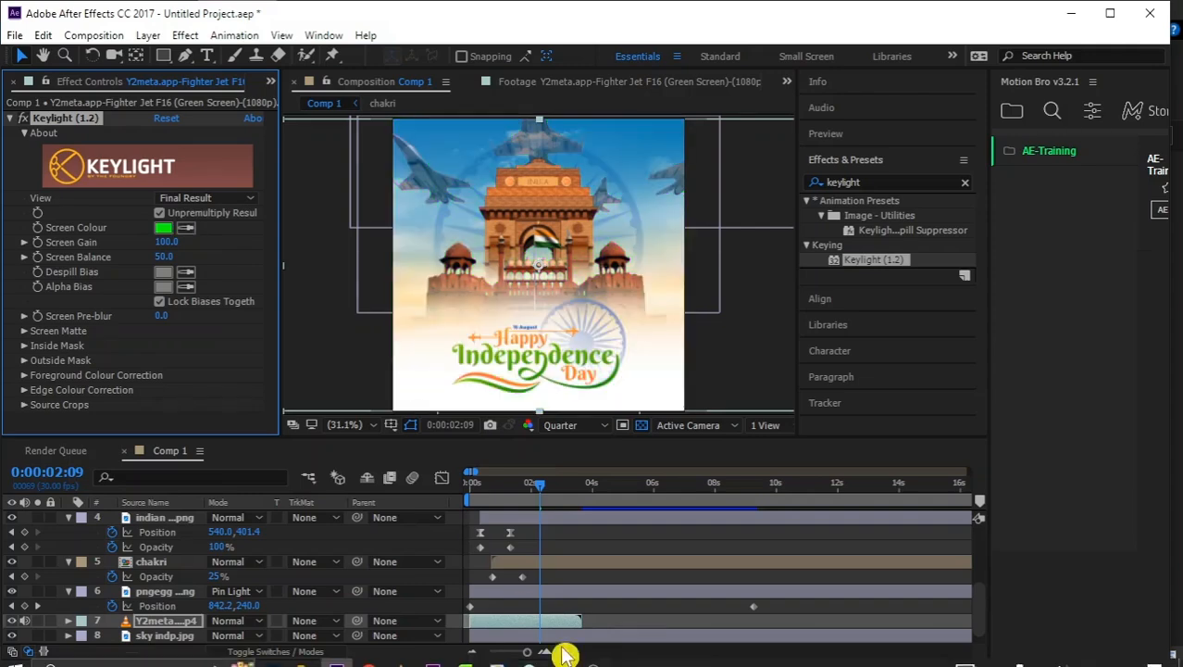
- Shift the fighter jet layer to start at about 1.7 seconds and move it up and slightly left in the frame
scroll(549, 613, "down", 1)
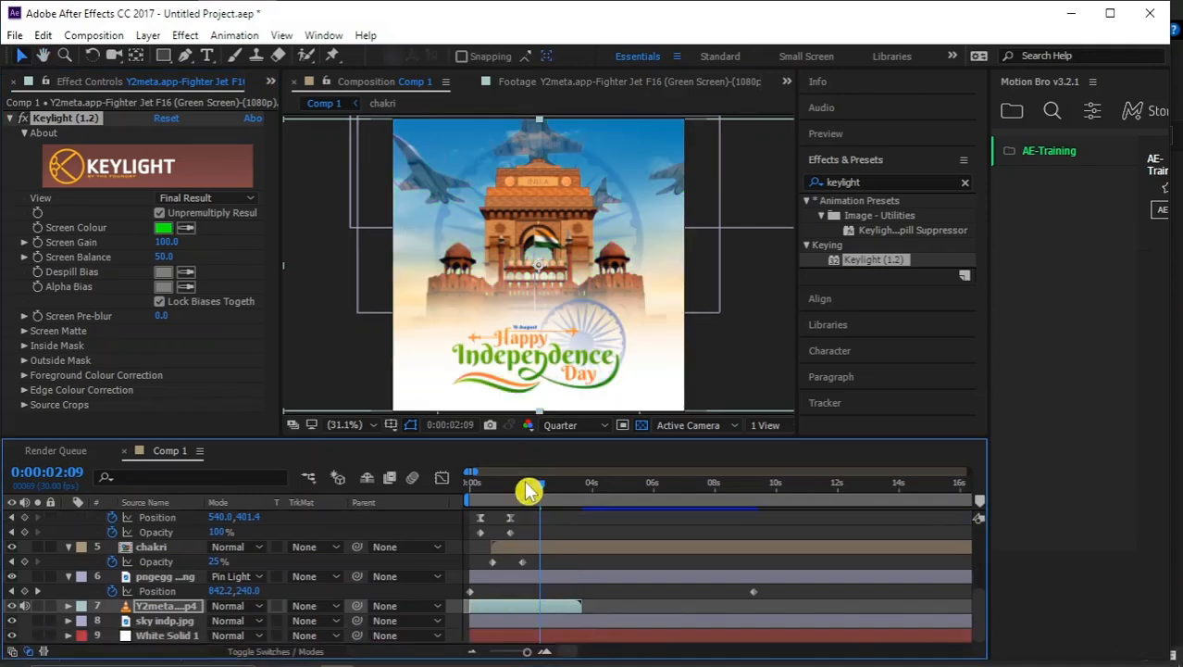
left_click_drag(496, 613, 525, 613)
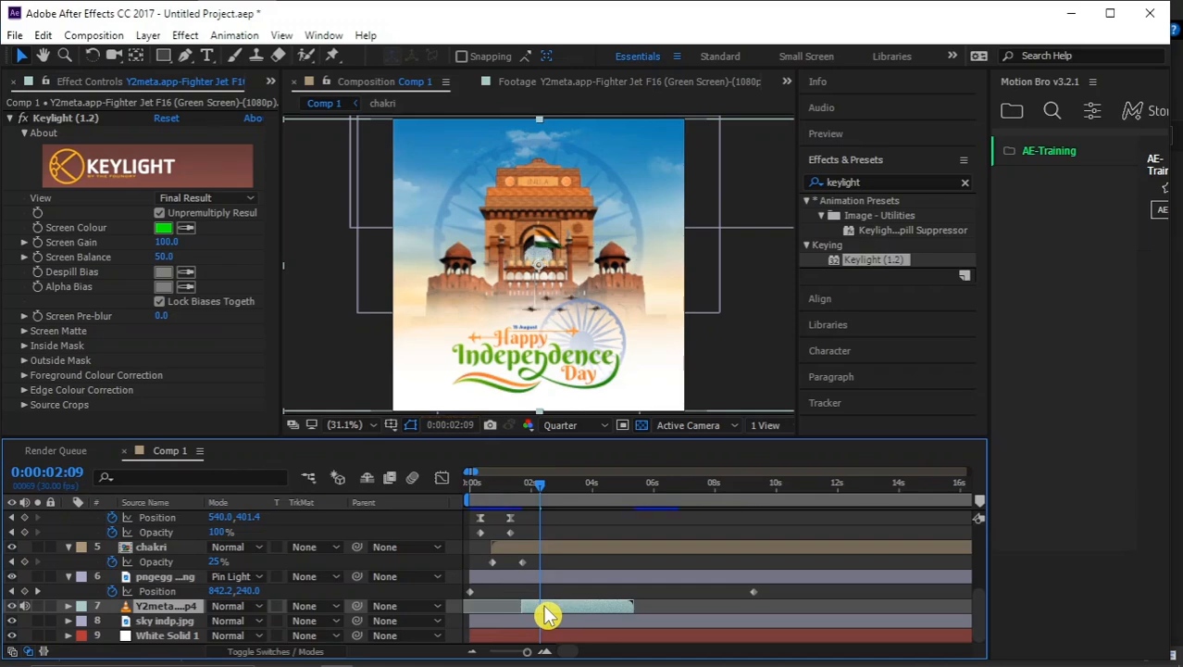
scroll(510, 317, "down", 2)
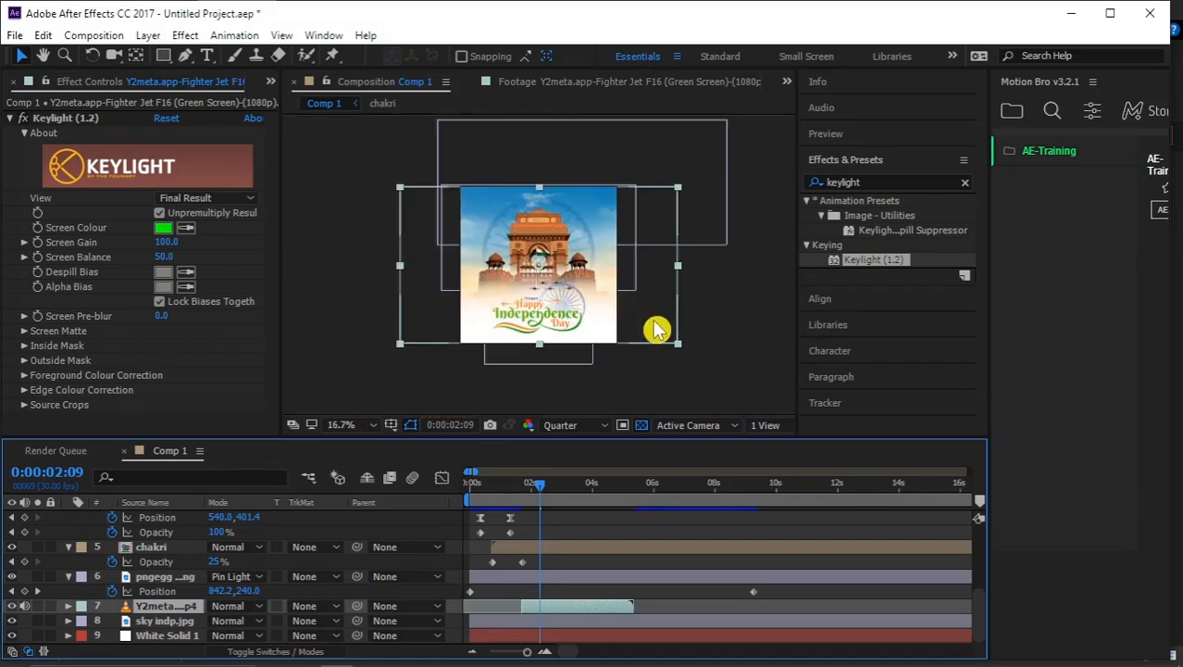
left_click_drag(656, 328, 642, 293)
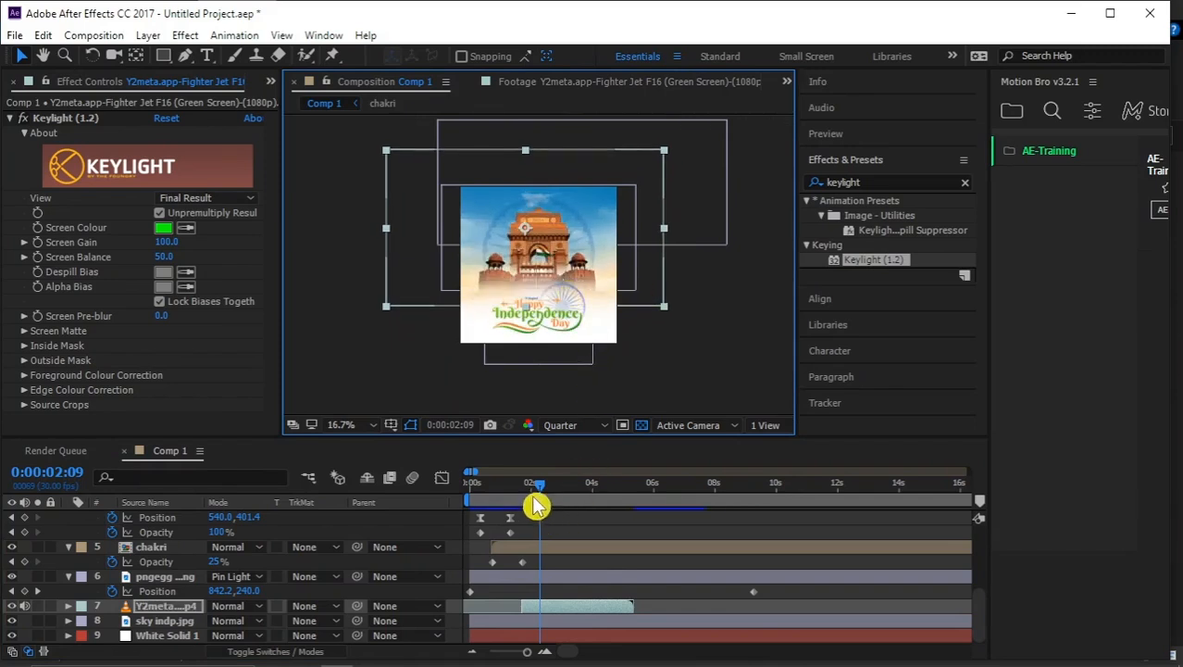
- Scrub and play Comp 1 to check the jets' flight across the sky
left_click_drag(540, 484, 602, 493)
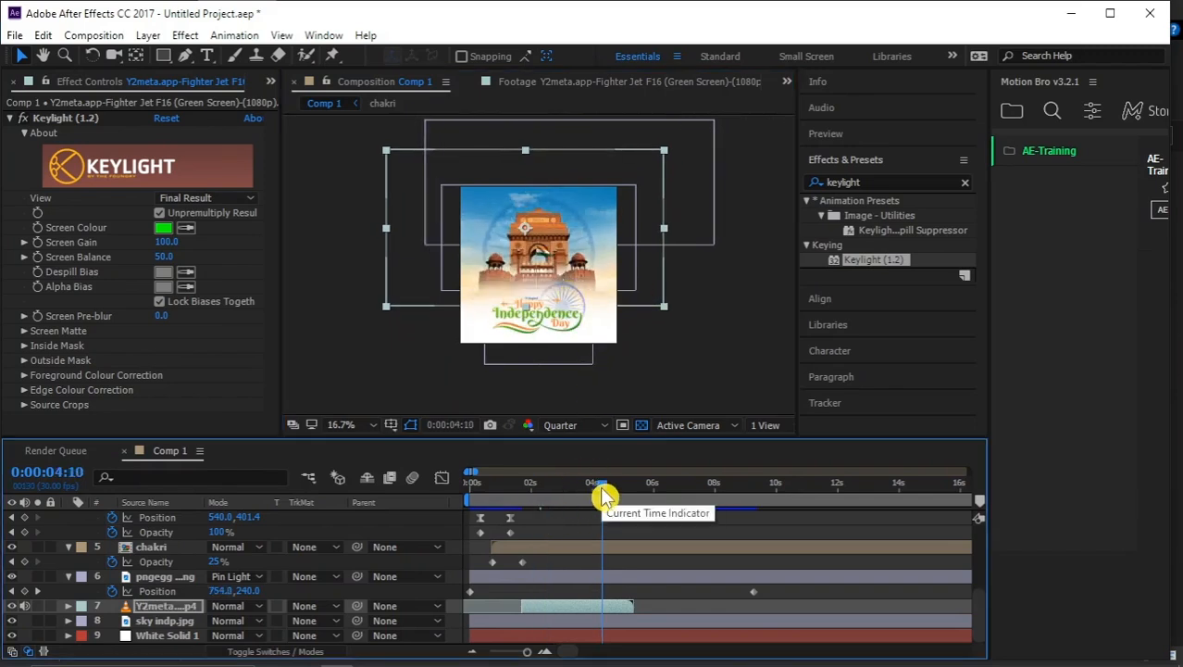
left_click(529, 497)
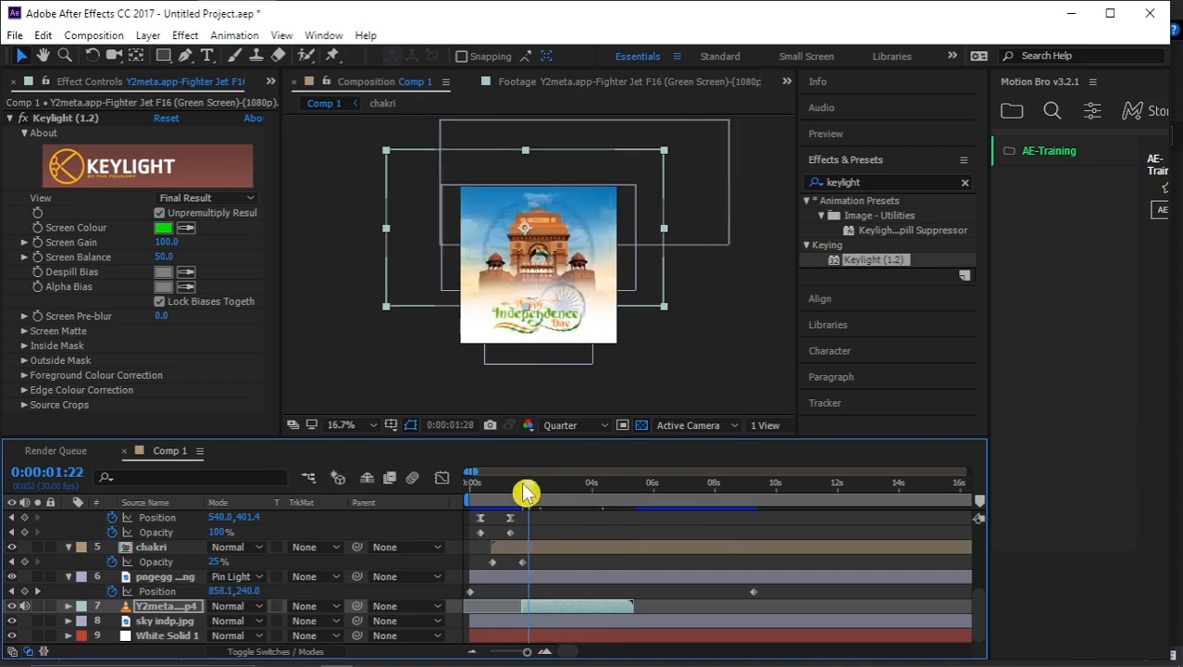
left_click_drag(525, 493, 494, 496)
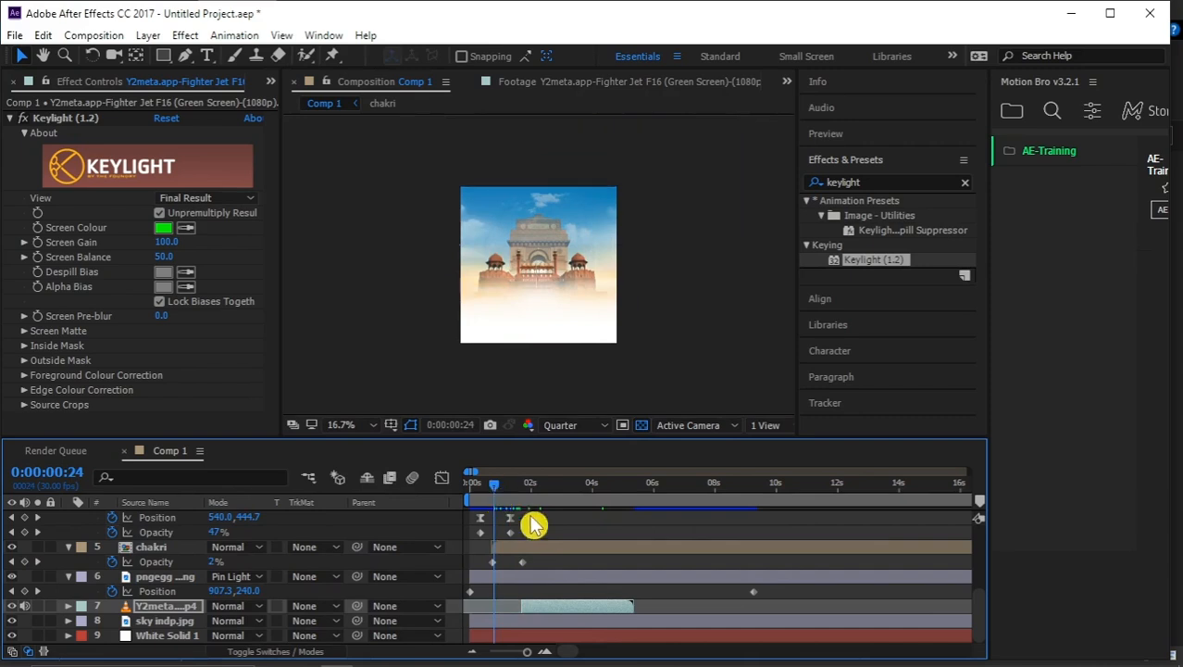
key("space")
key("space")
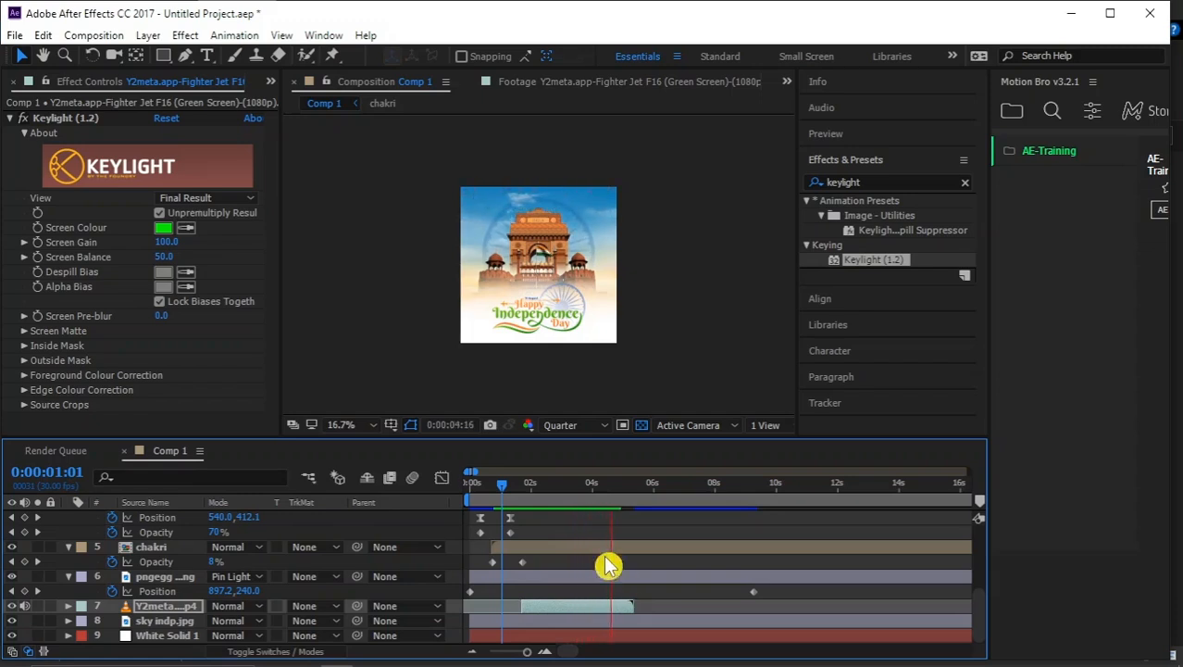
- At 0:00:03:22, move the fighter jet layer slightly down and right in the frame
left_click_drag(574, 488, 586, 489)
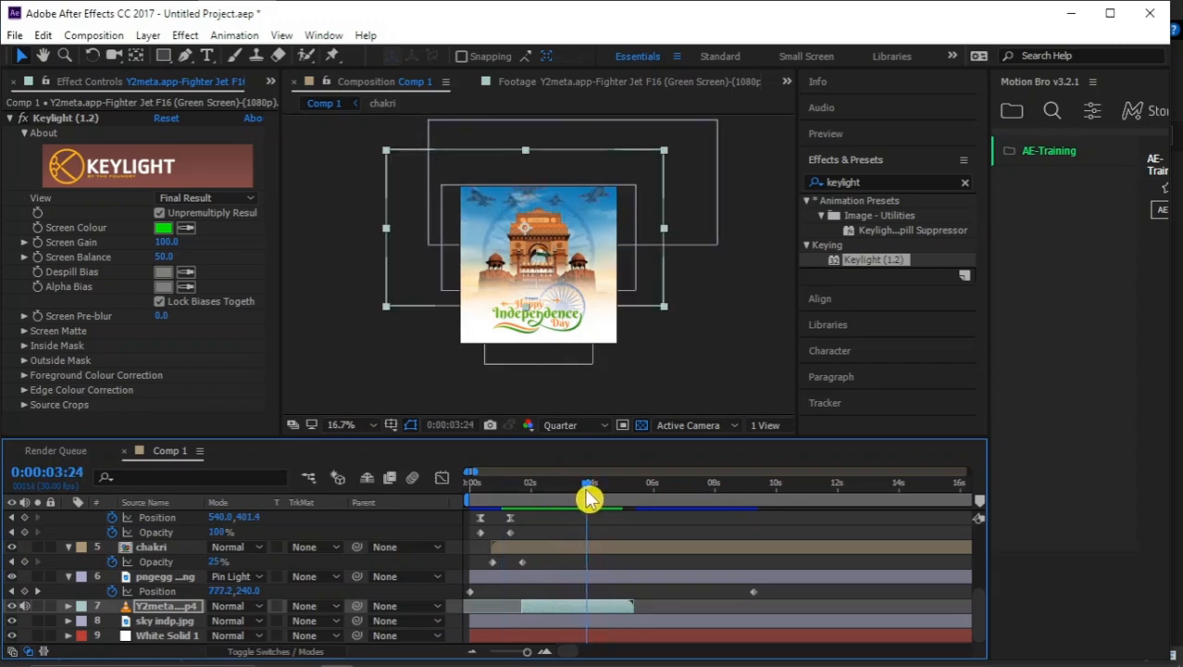
left_click(648, 308)
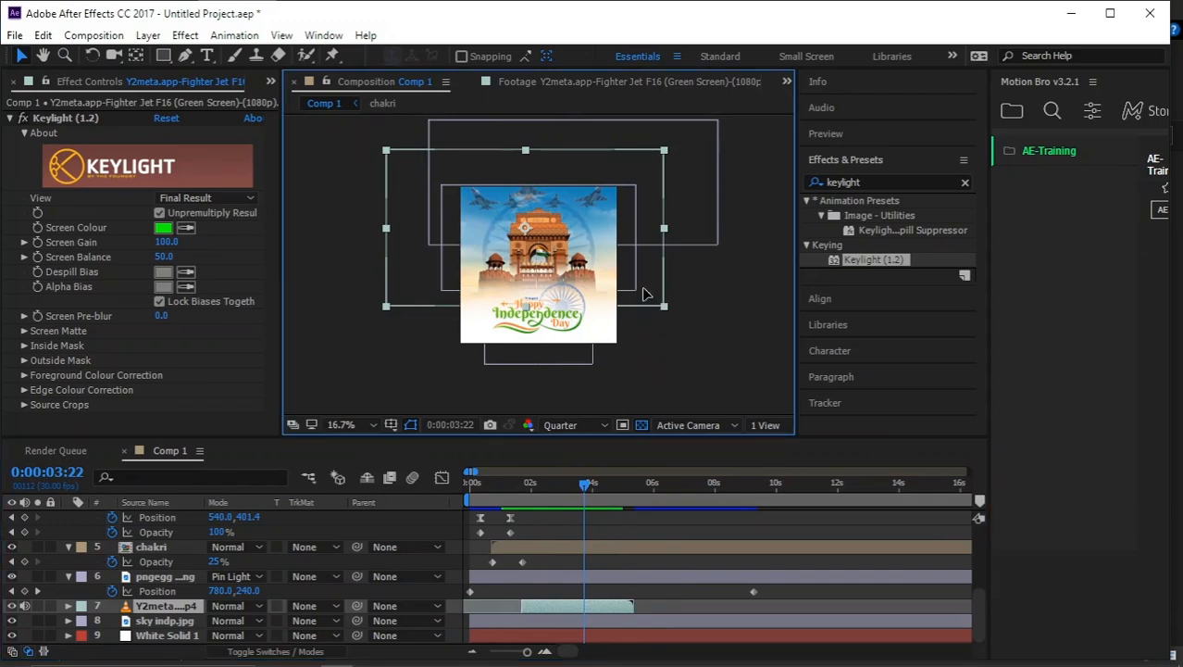
left_click_drag(645, 299, 652, 304)
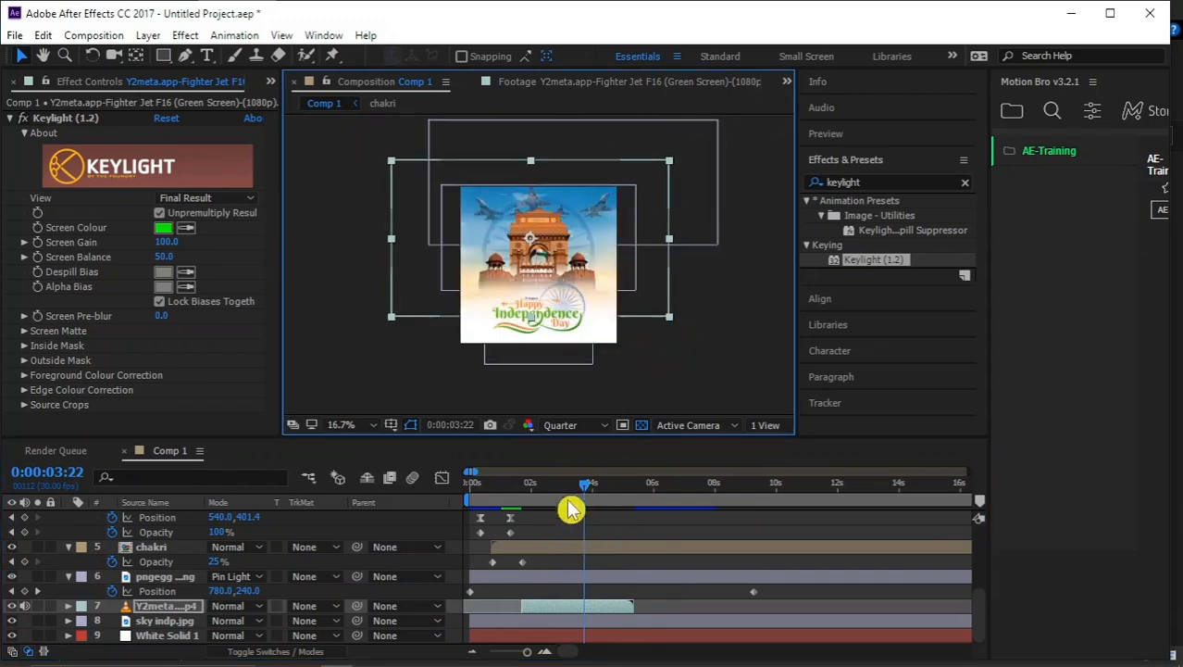
- Fit the composition in the viewer and preview the animation from 0:00:00:00 to check the jets
left_click_drag(568, 488, 512, 496)
left_click(373, 425)
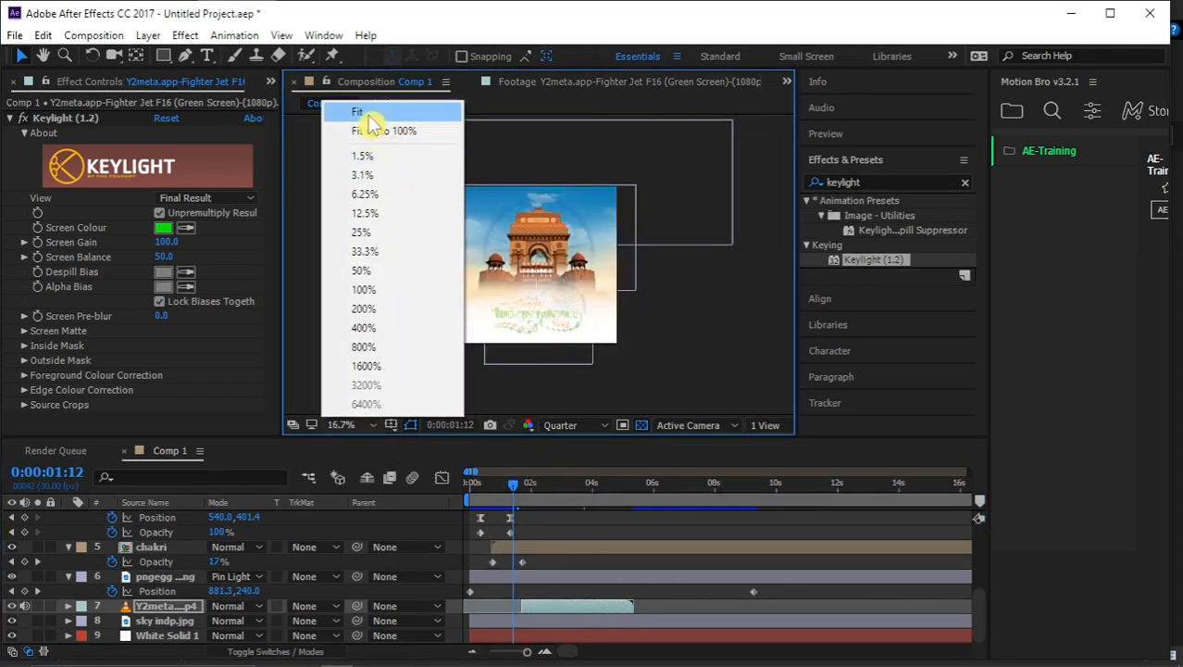
left_click(371, 128)
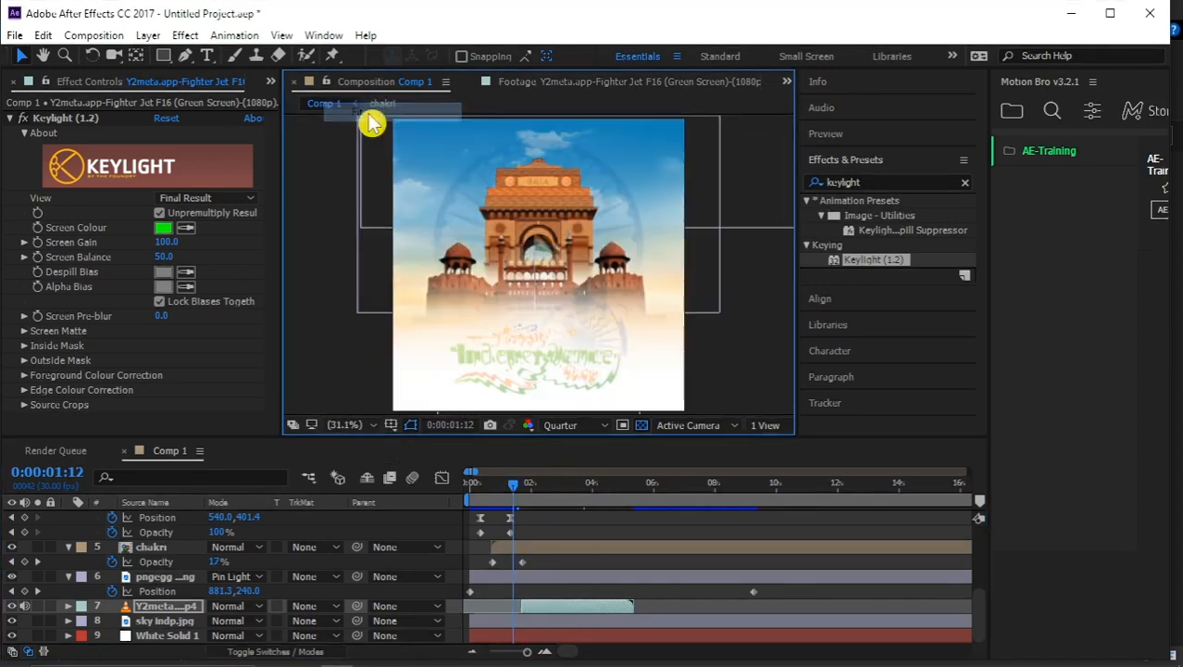
left_click(468, 483)
key("space")
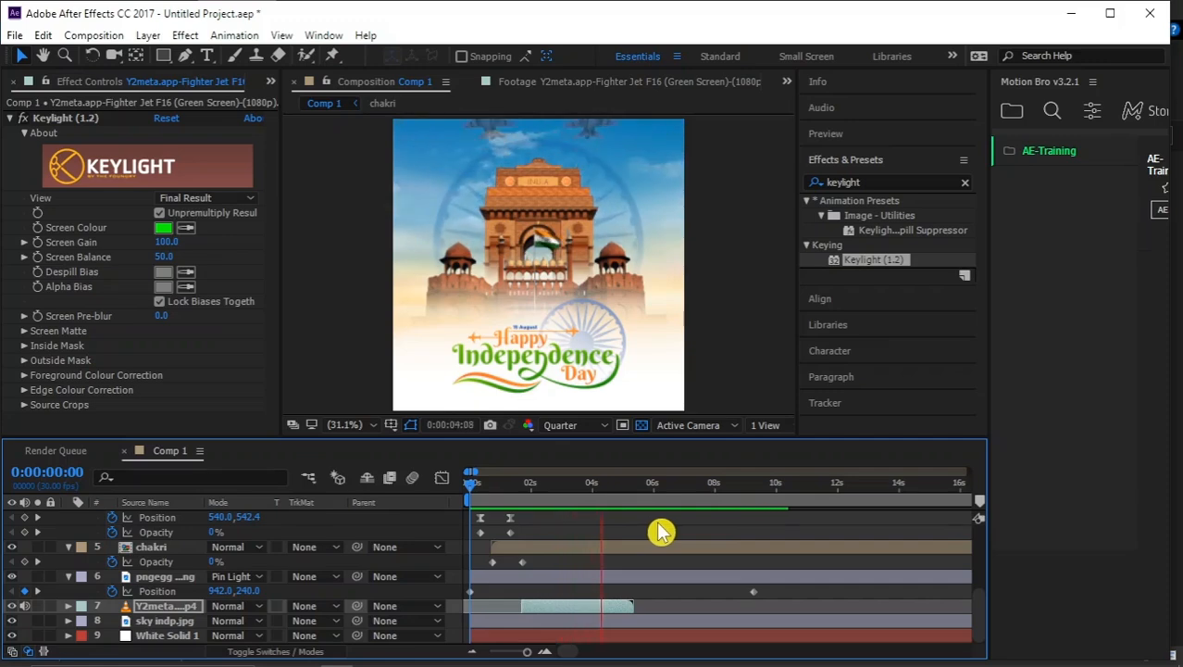
- Move the pngegg (16).png cloud layer below the fighter jet layer and preview the jets over the clouds
left_click_drag(618, 485, 592, 485)
left_click(153, 577)
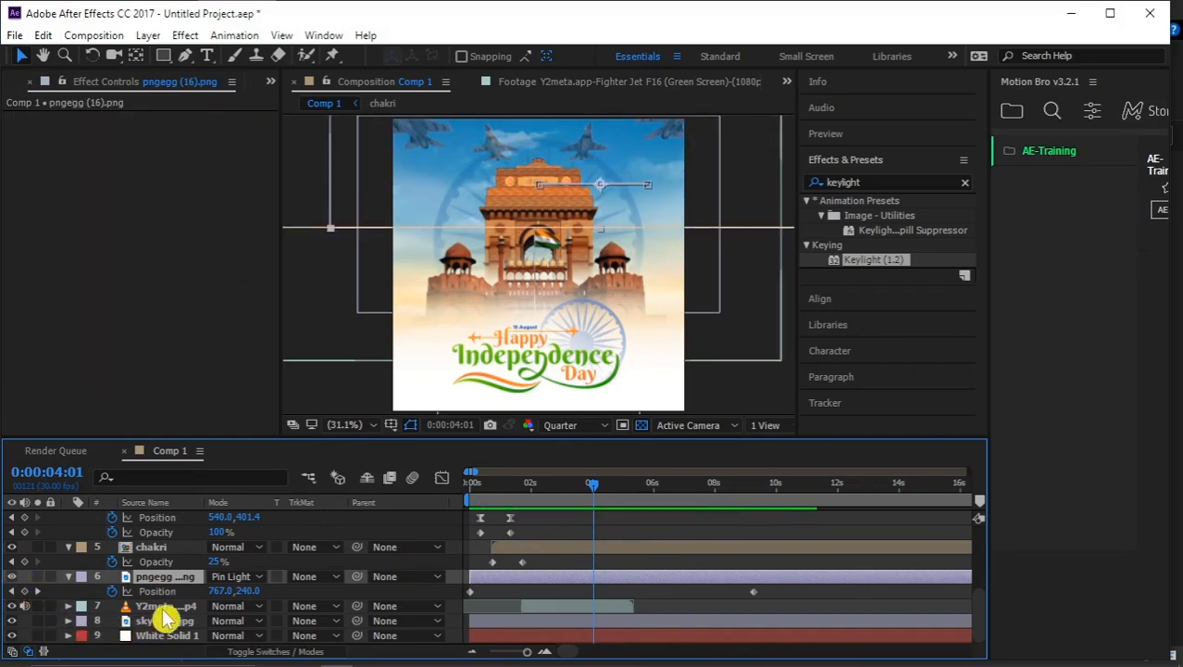
left_click_drag(164, 578, 169, 623)
left_click(493, 494)
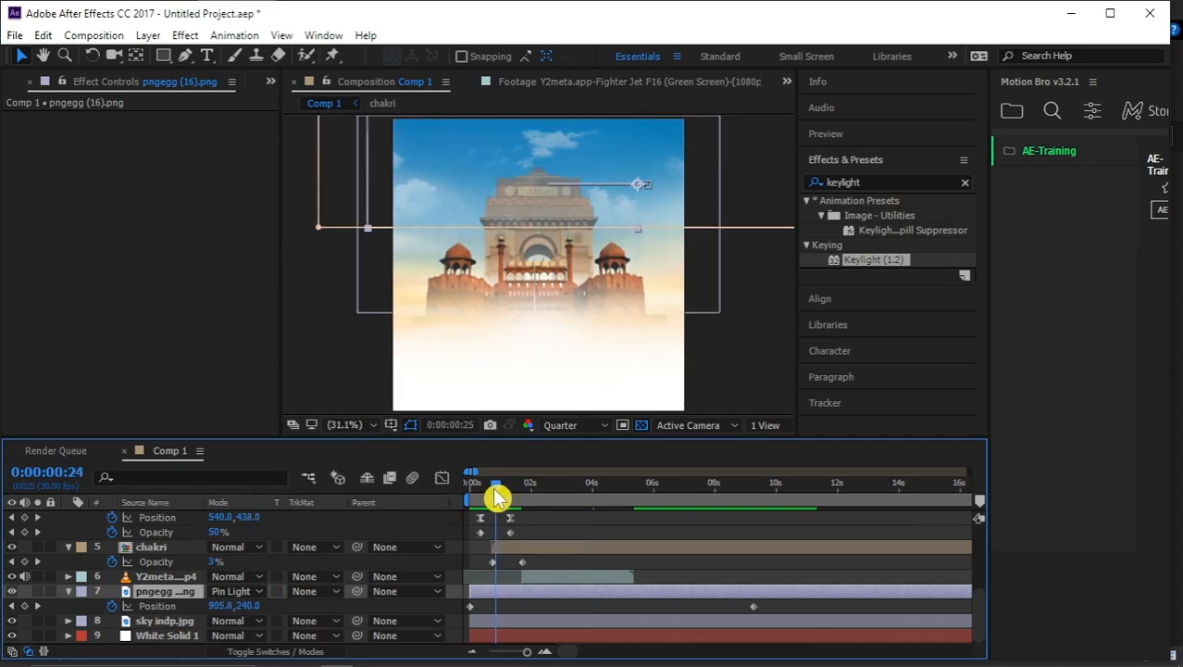
key("space")
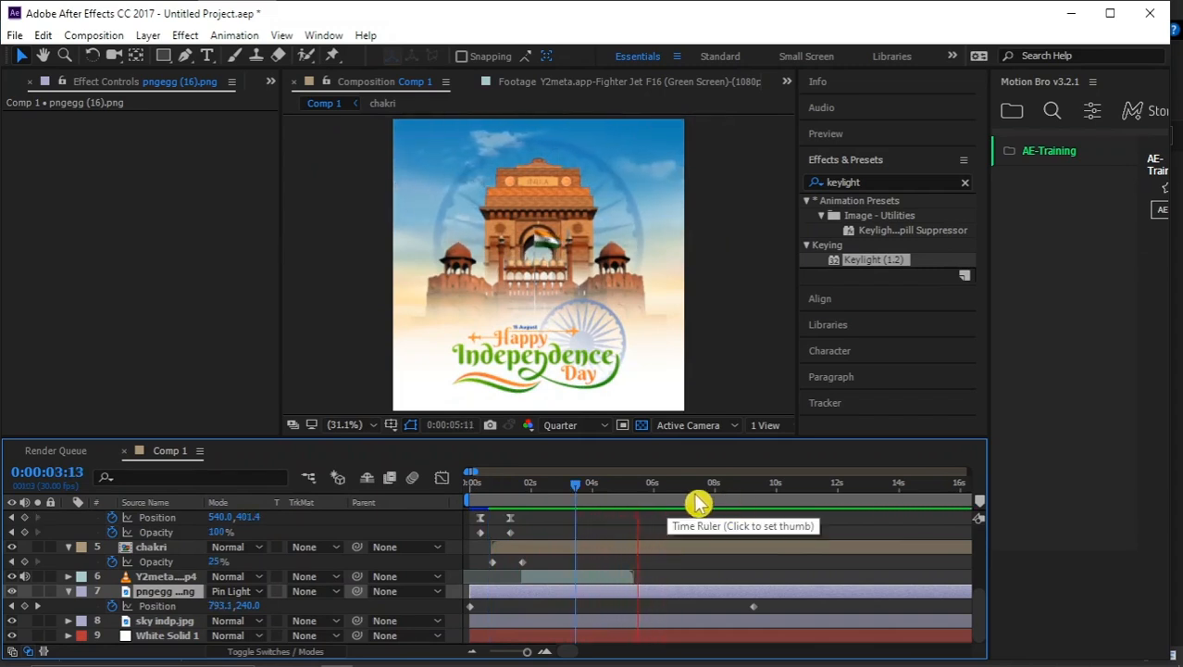
- Set the composition's preview resolution to Full, enlarge the composition viewer and return the current time to 0:00:00:00
left_click(575, 426)
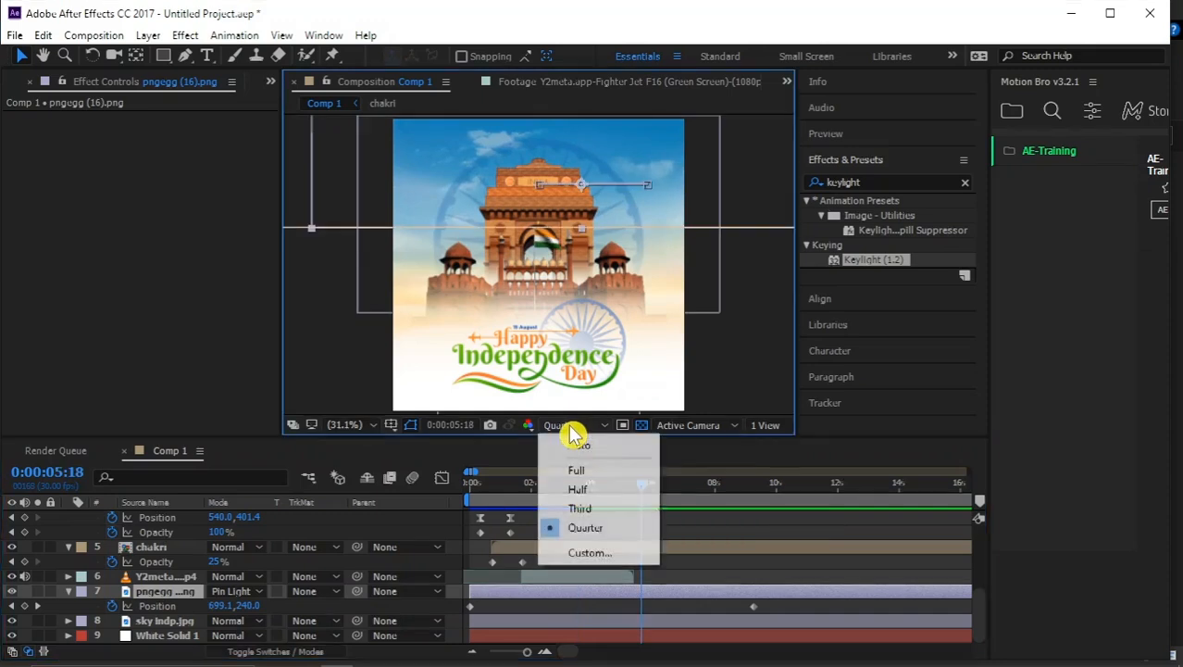
left_click(593, 479)
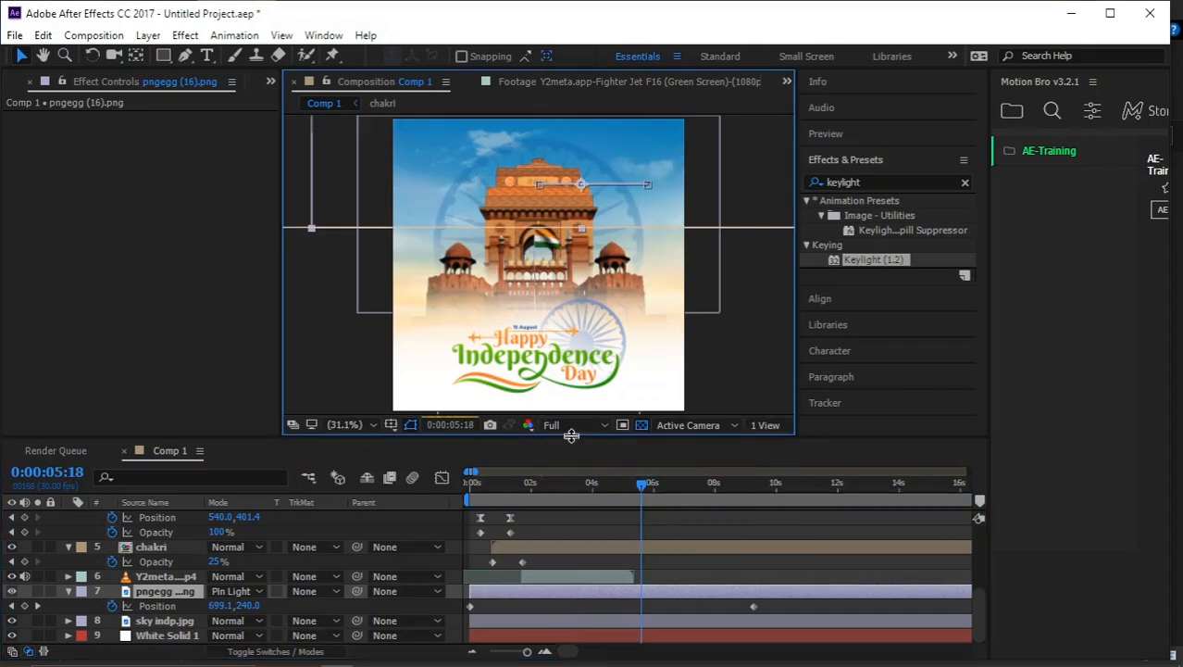
left_click_drag(578, 436, 553, 525)
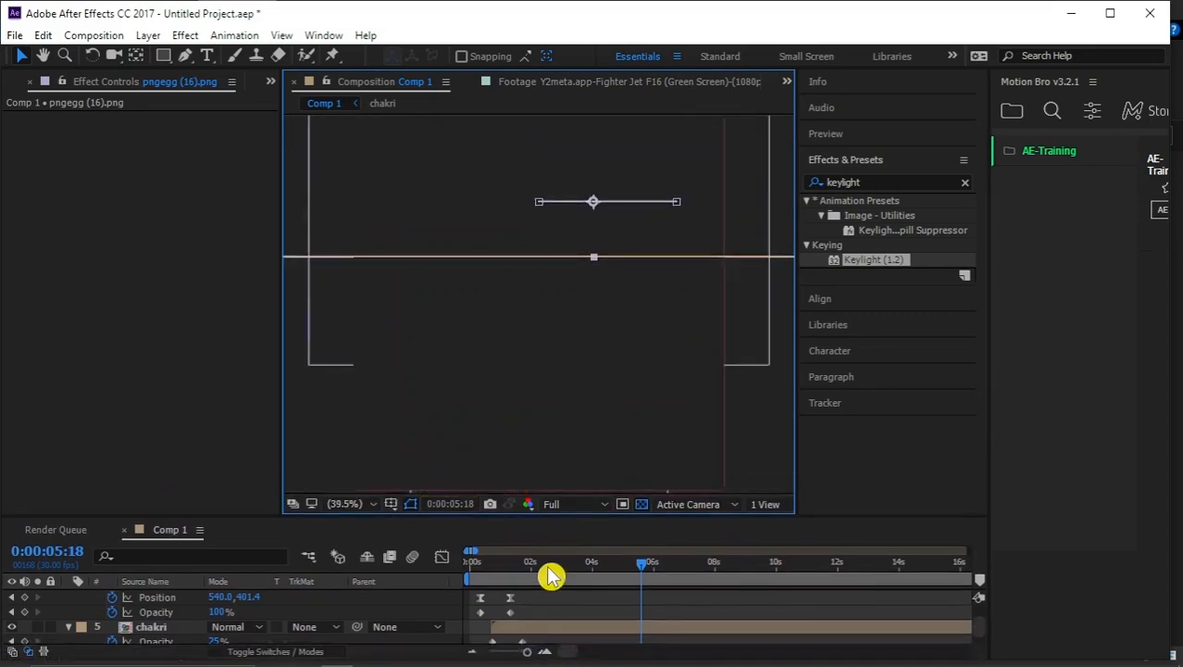
left_click_drag(549, 567, 445, 579)
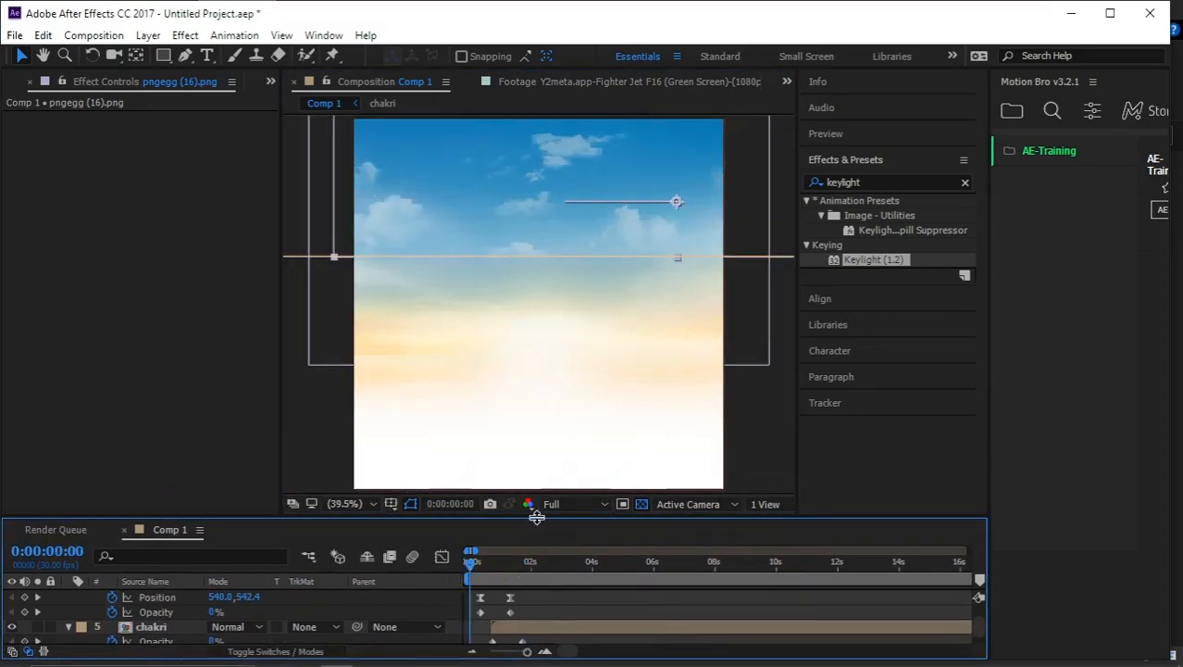
left_click_drag(537, 516, 456, 586)
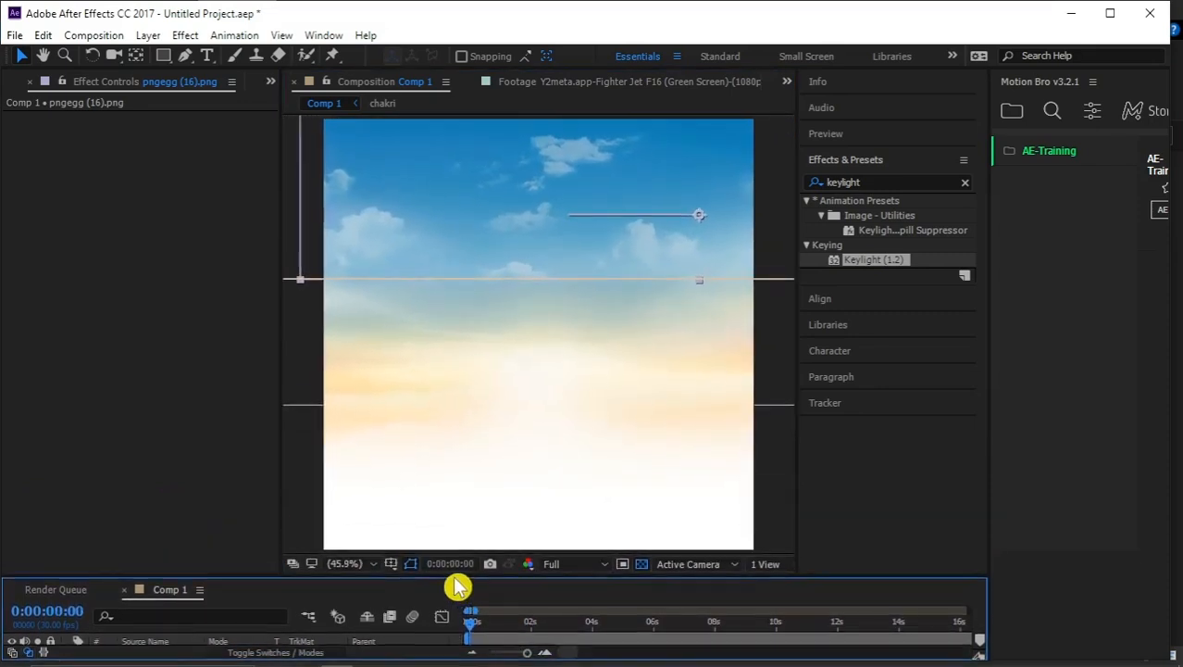
- End the work area at about 6.5 seconds and preview the composition from the beginning
left_click_drag(635, 611, 406, 612)
key("n")
key("space")
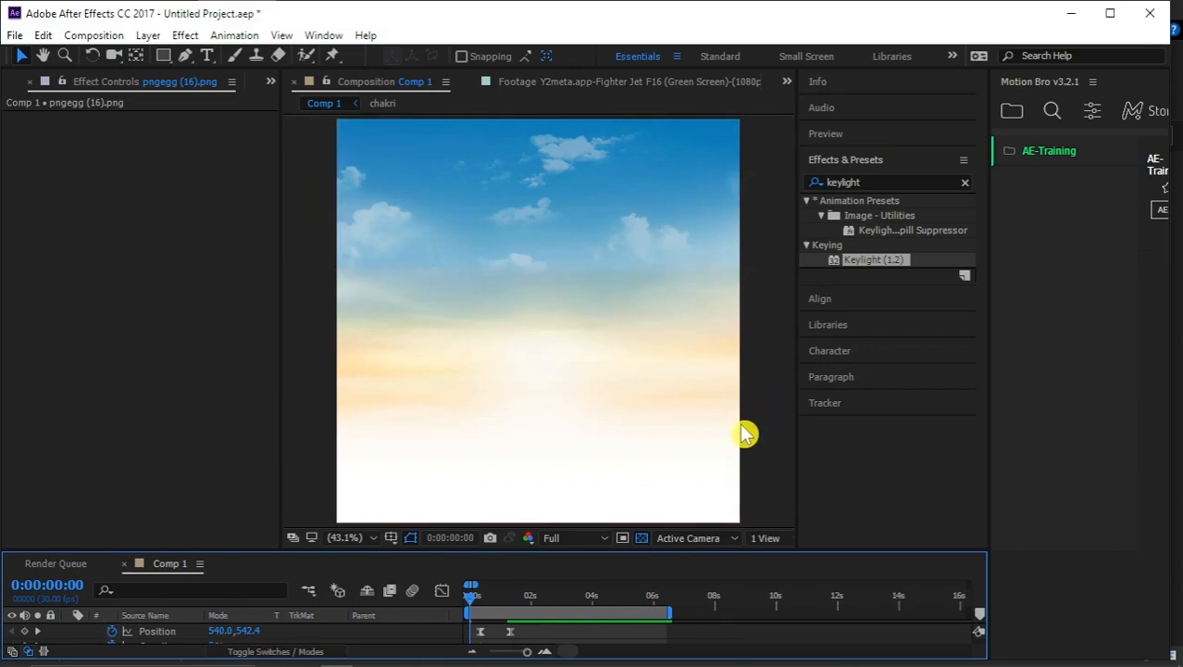